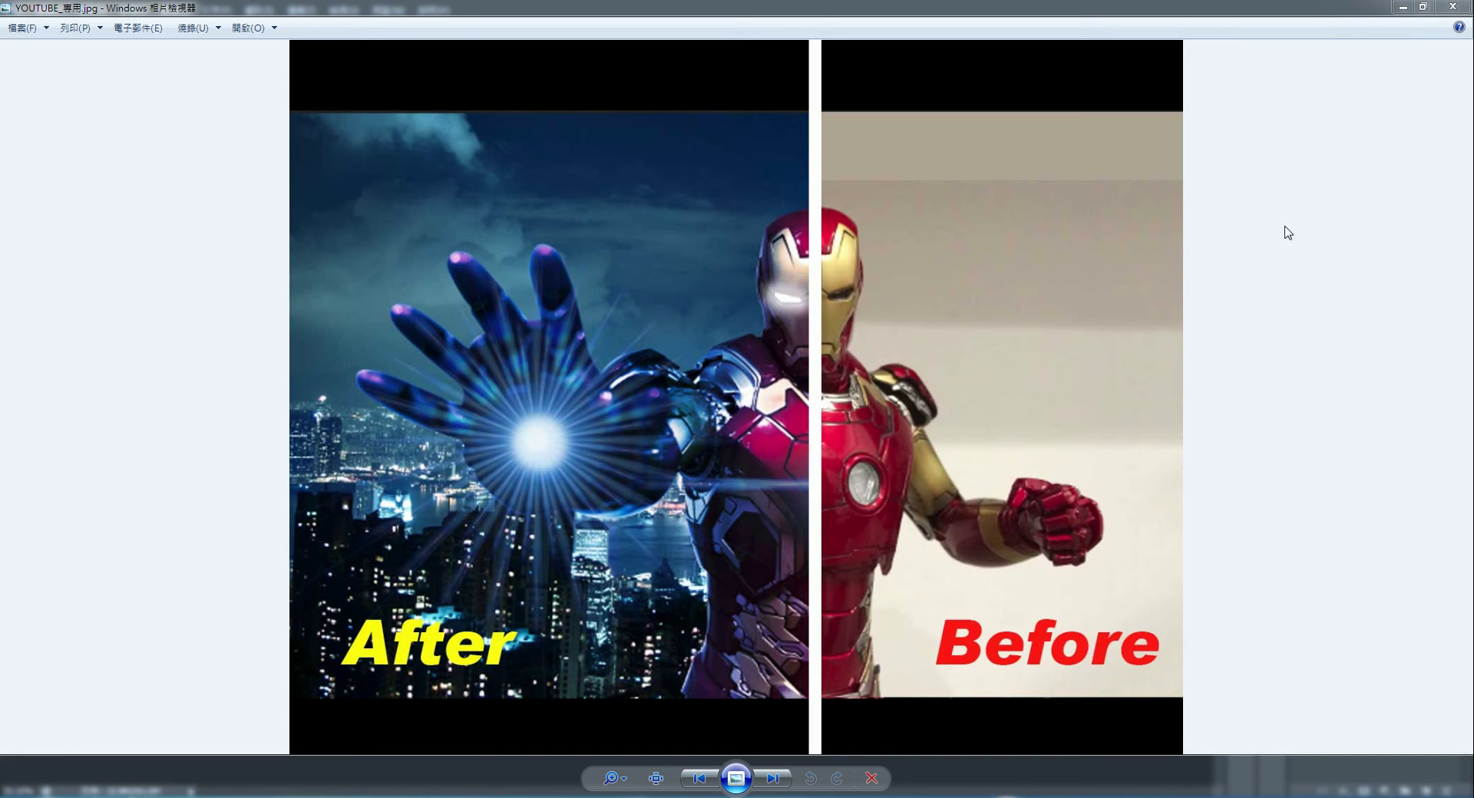
Close the before-and-after comparison image in Windows Photo Viewer.
left_click(1421, 12)
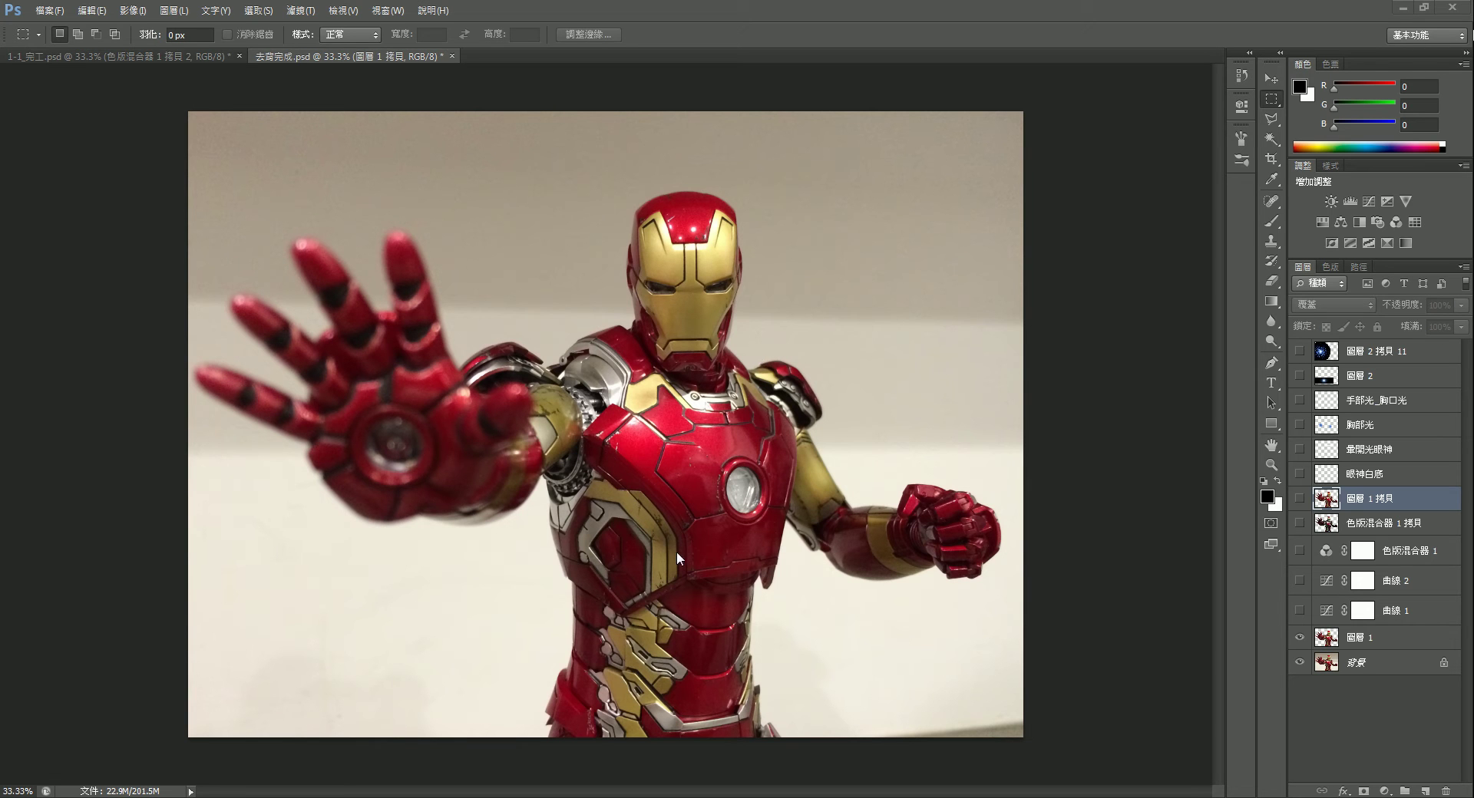
Hide 背景, switch on 色版混合器 1, 曲線 2 and 曲線 1, and check 圖層 1.
left_click(1300, 663)
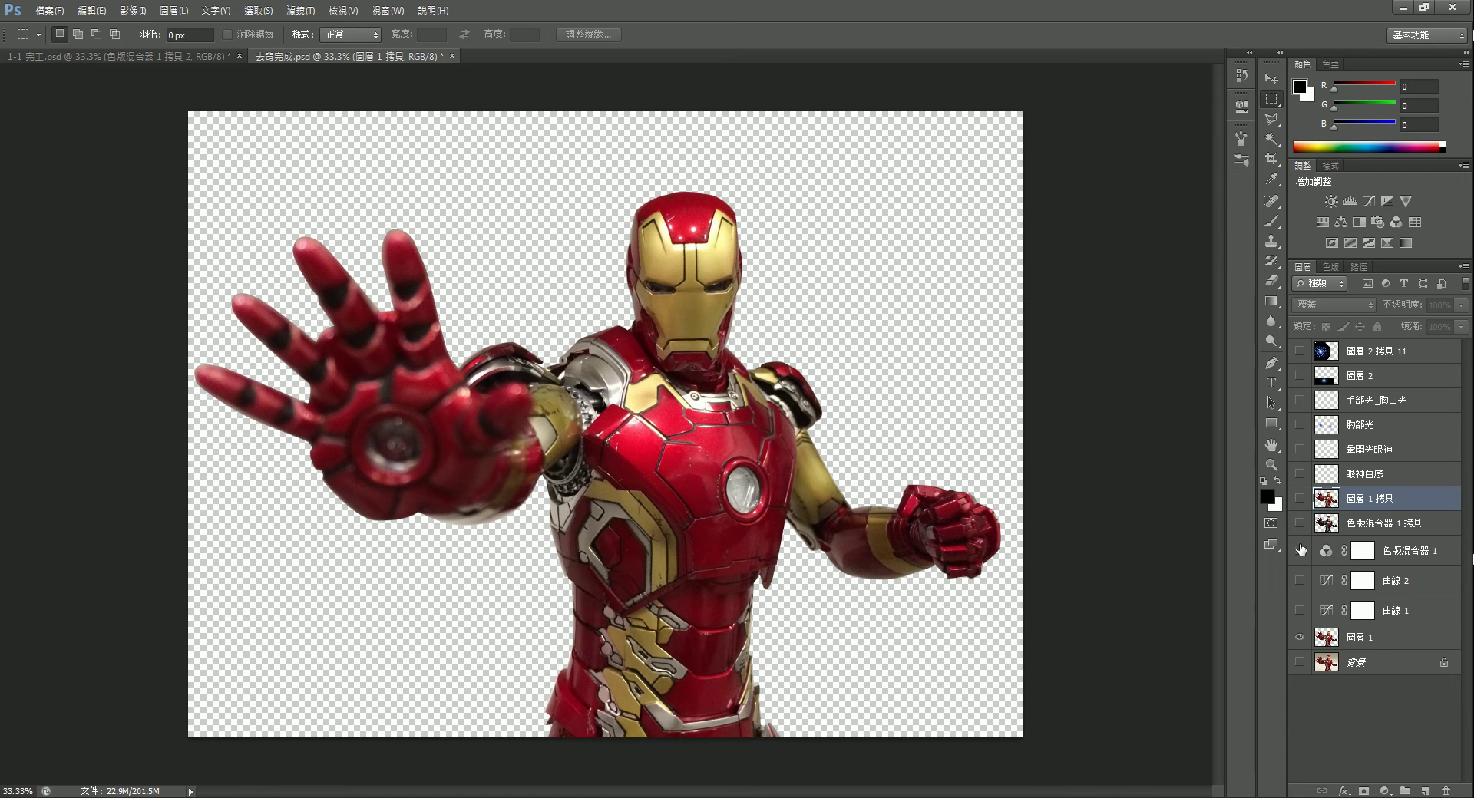
left_click_drag(1300, 550, 1286, 589)
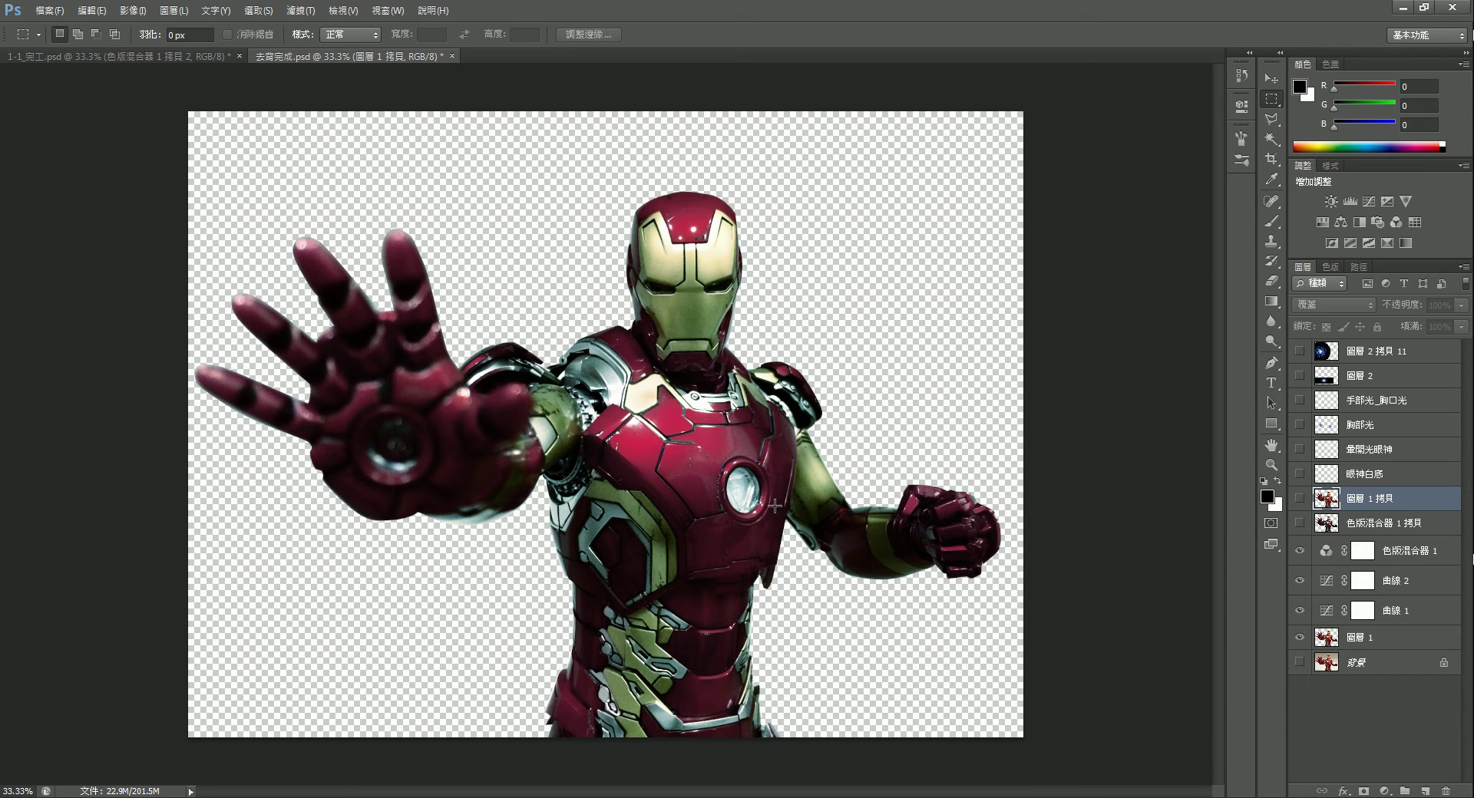
left_click(1304, 643)
left_click(1300, 638)
left_click(1301, 638)
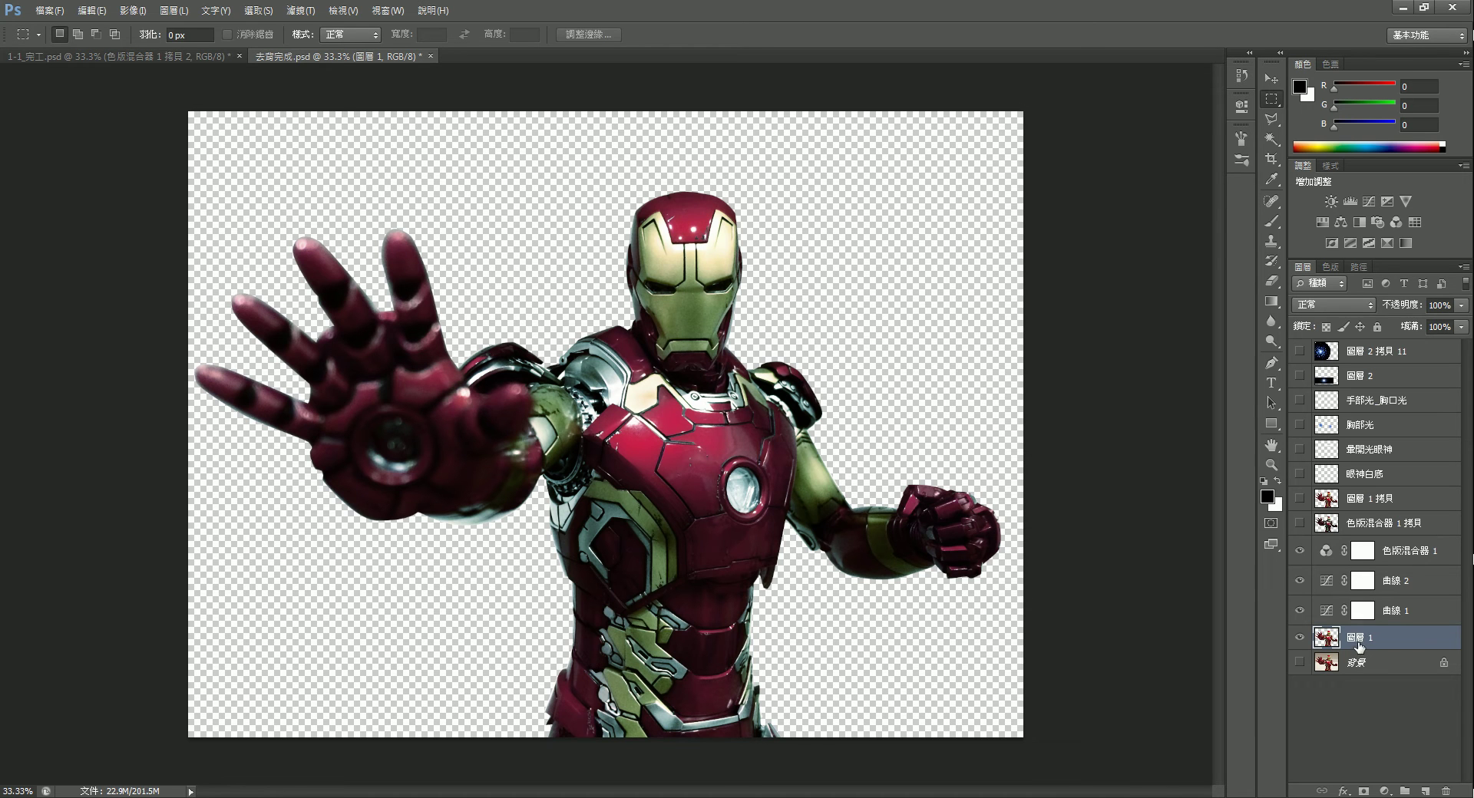
Show the 圖層 1 拷貝 layer and set its blend mode to Overlay (覆蓋).
left_click(1374, 499)
key("shift+alt+o")
left_click(1300, 499)
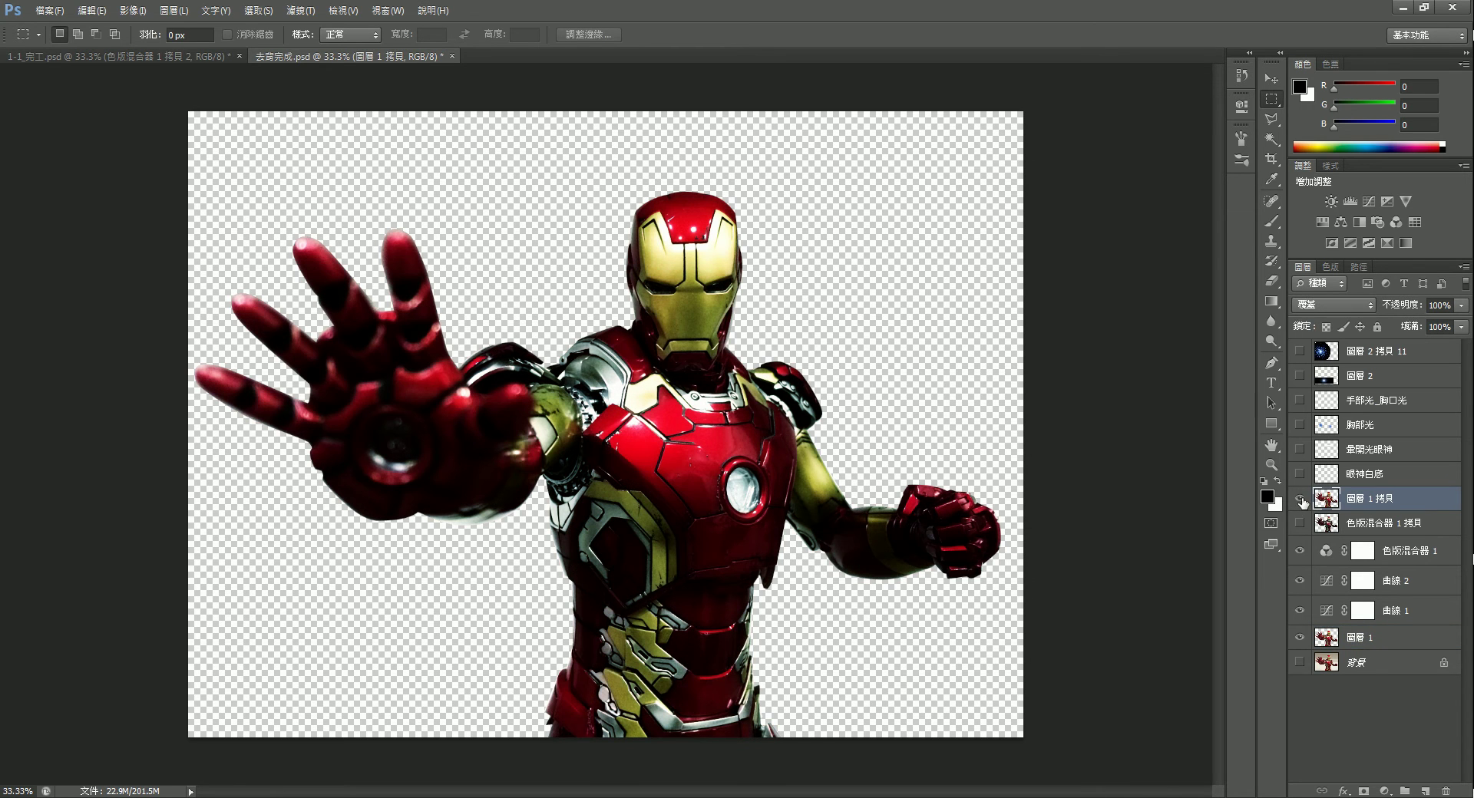
left_click(1338, 305)
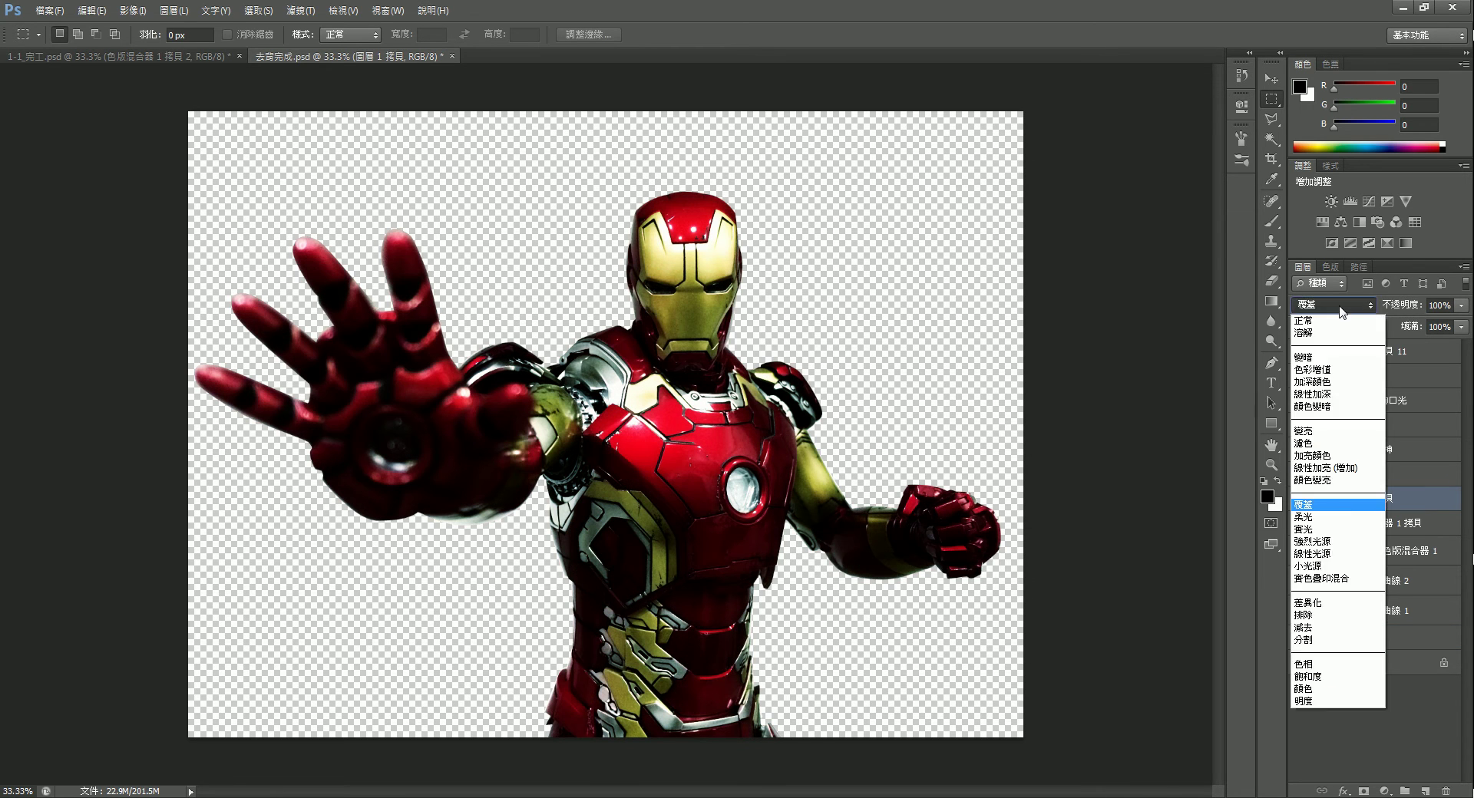
left_click(1315, 321)
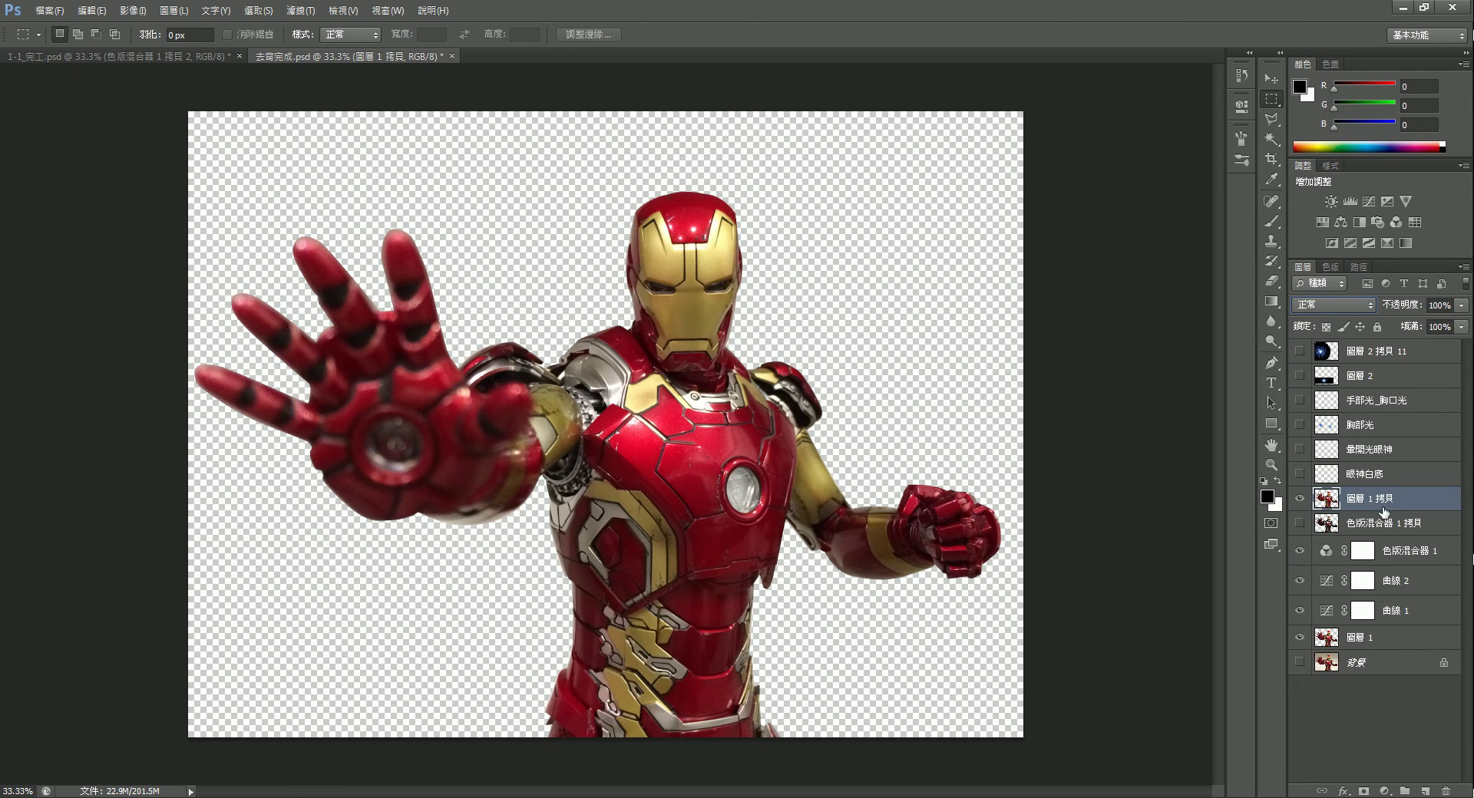
left_click(1334, 305)
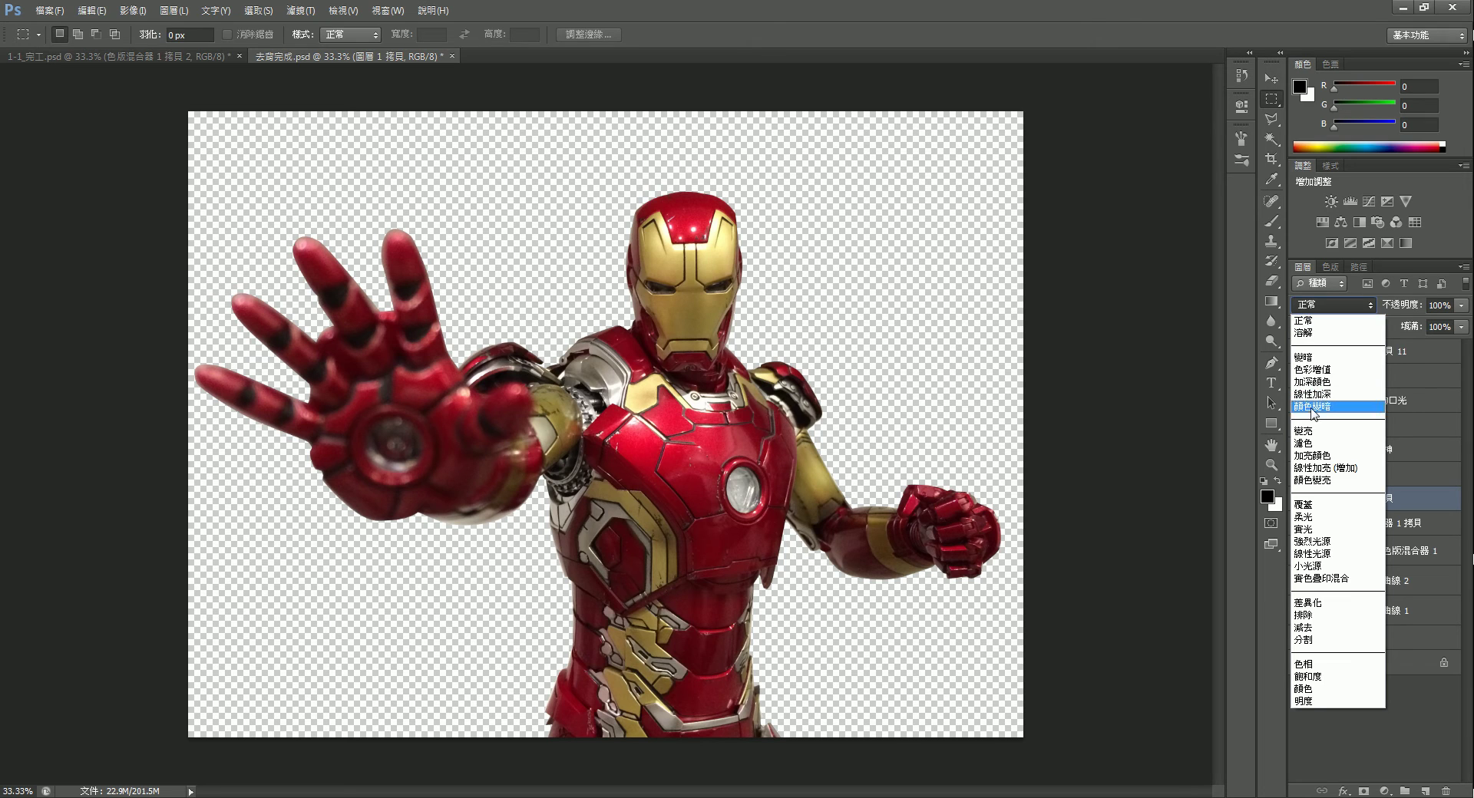
left_click(1315, 505)
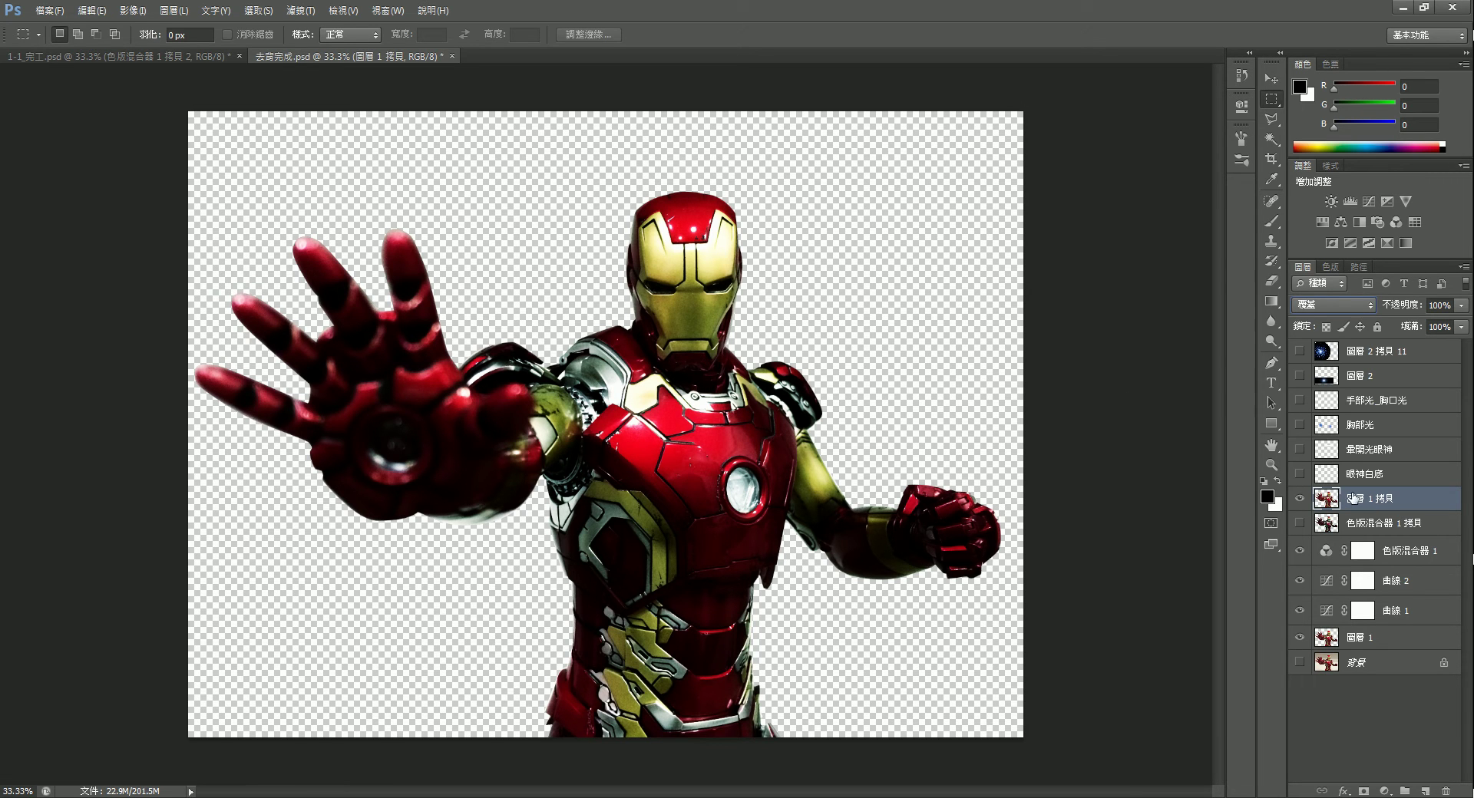
Lower 圖層 1 拷貝 opacity to 62%, compare it, and leave it hidden.
left_click(1463, 305)
left_click(1299, 499)
left_click(1299, 499)
left_click(1300, 499)
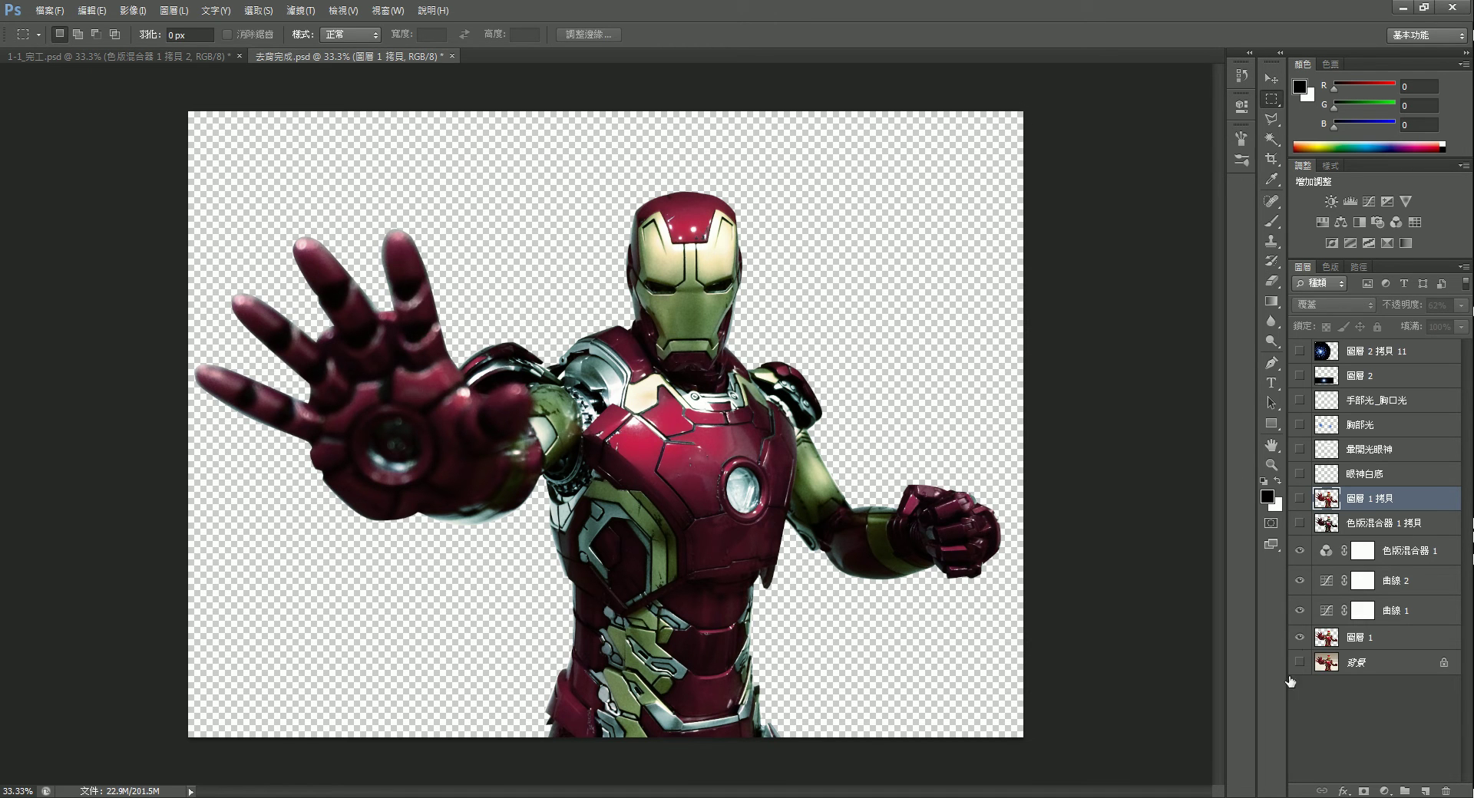
Select the 眼神白底 layer, choose the Polygonal Lasso, and zoom in on the helmet.
left_click(1403, 480)
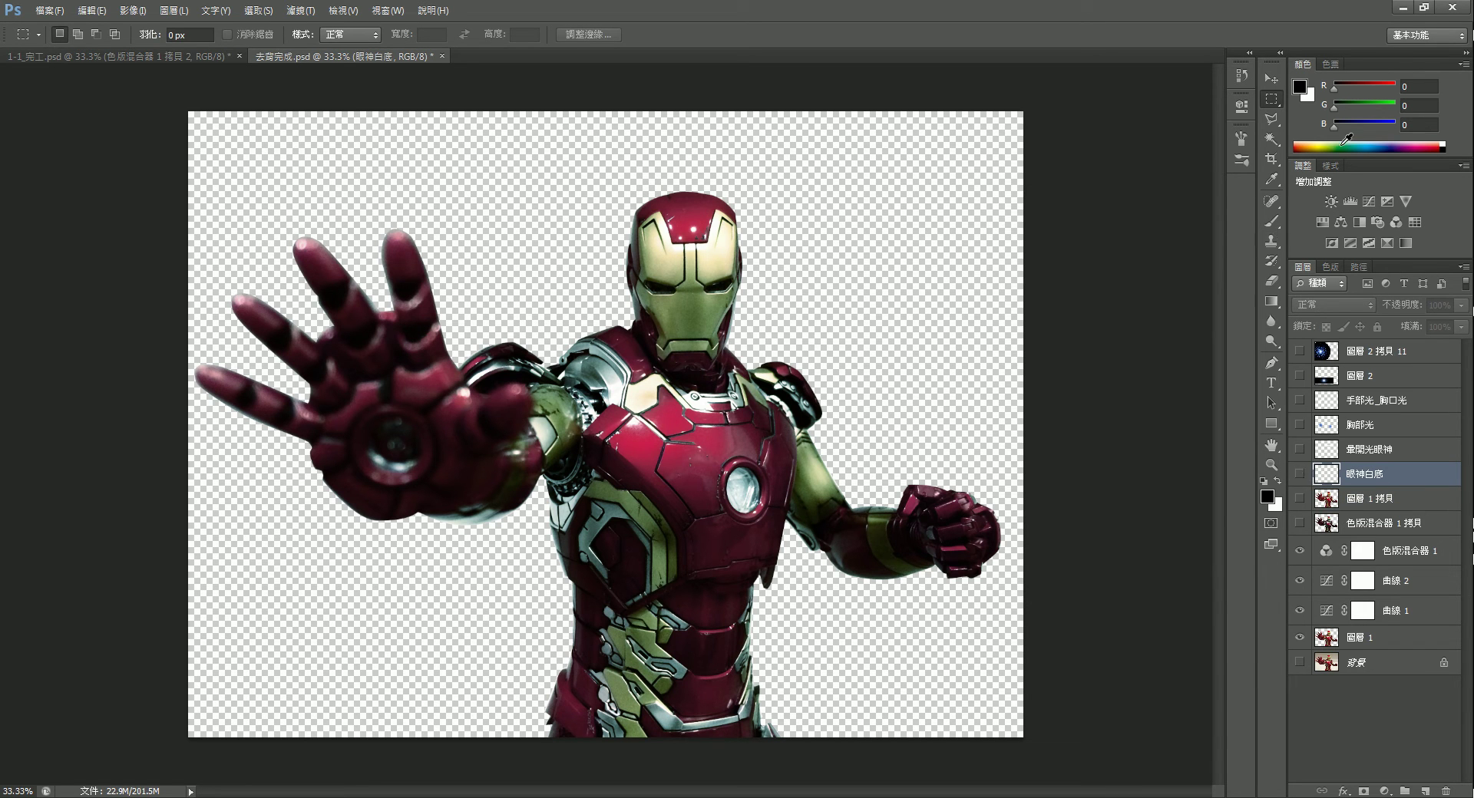
left_click(1272, 123)
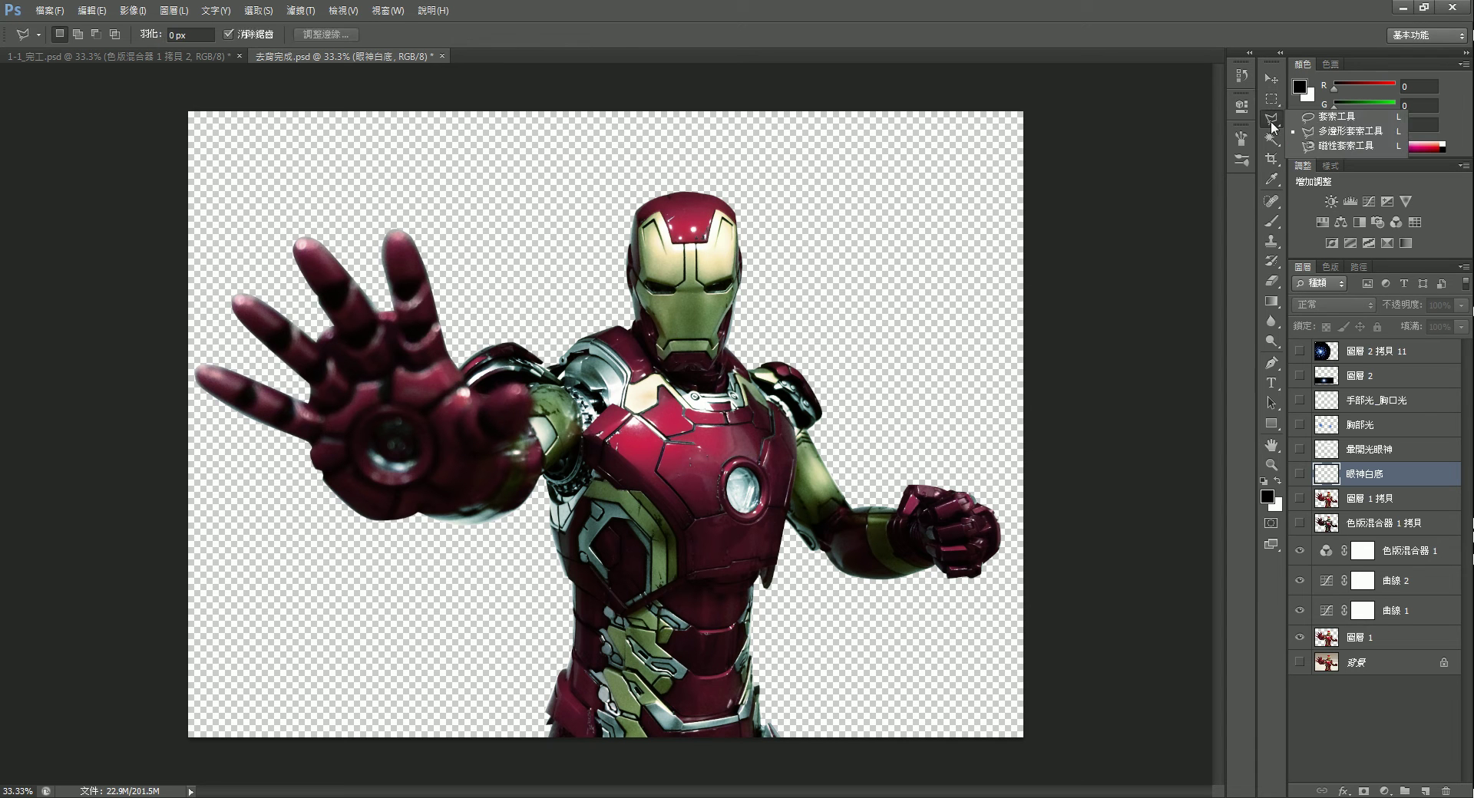
left_click(1349, 136)
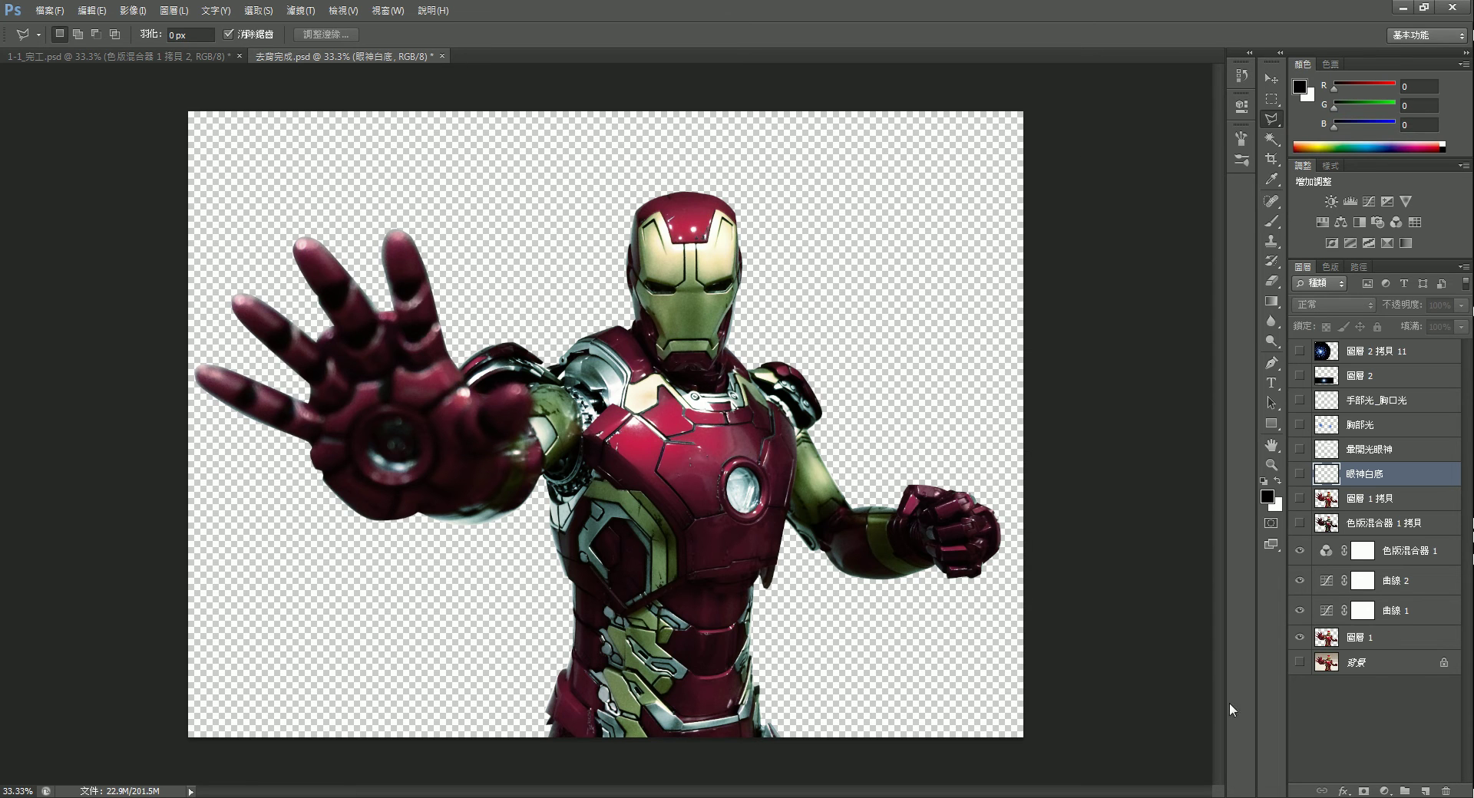
scroll(740, 265, "up", 5)
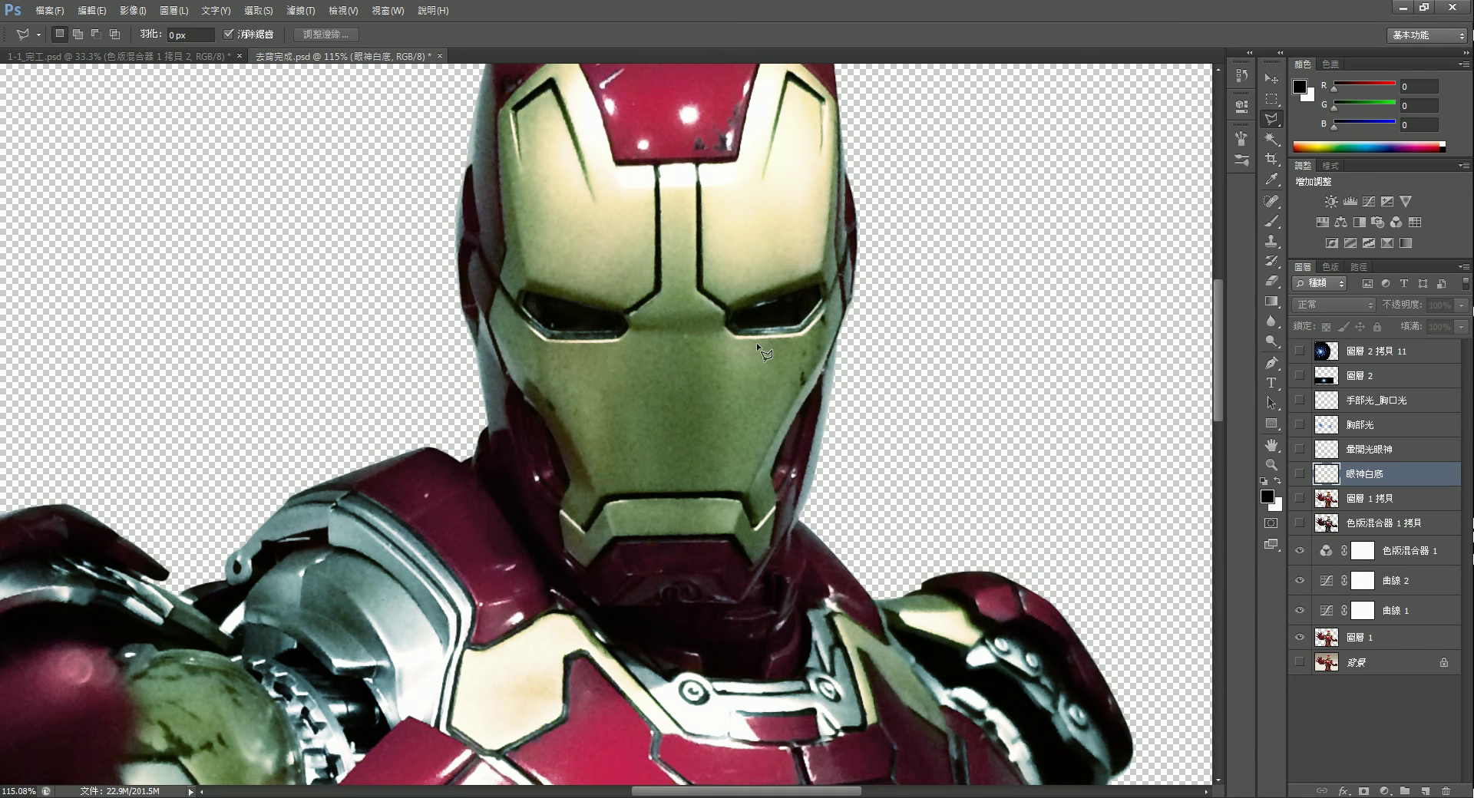
scroll(756, 342, "up", 3)
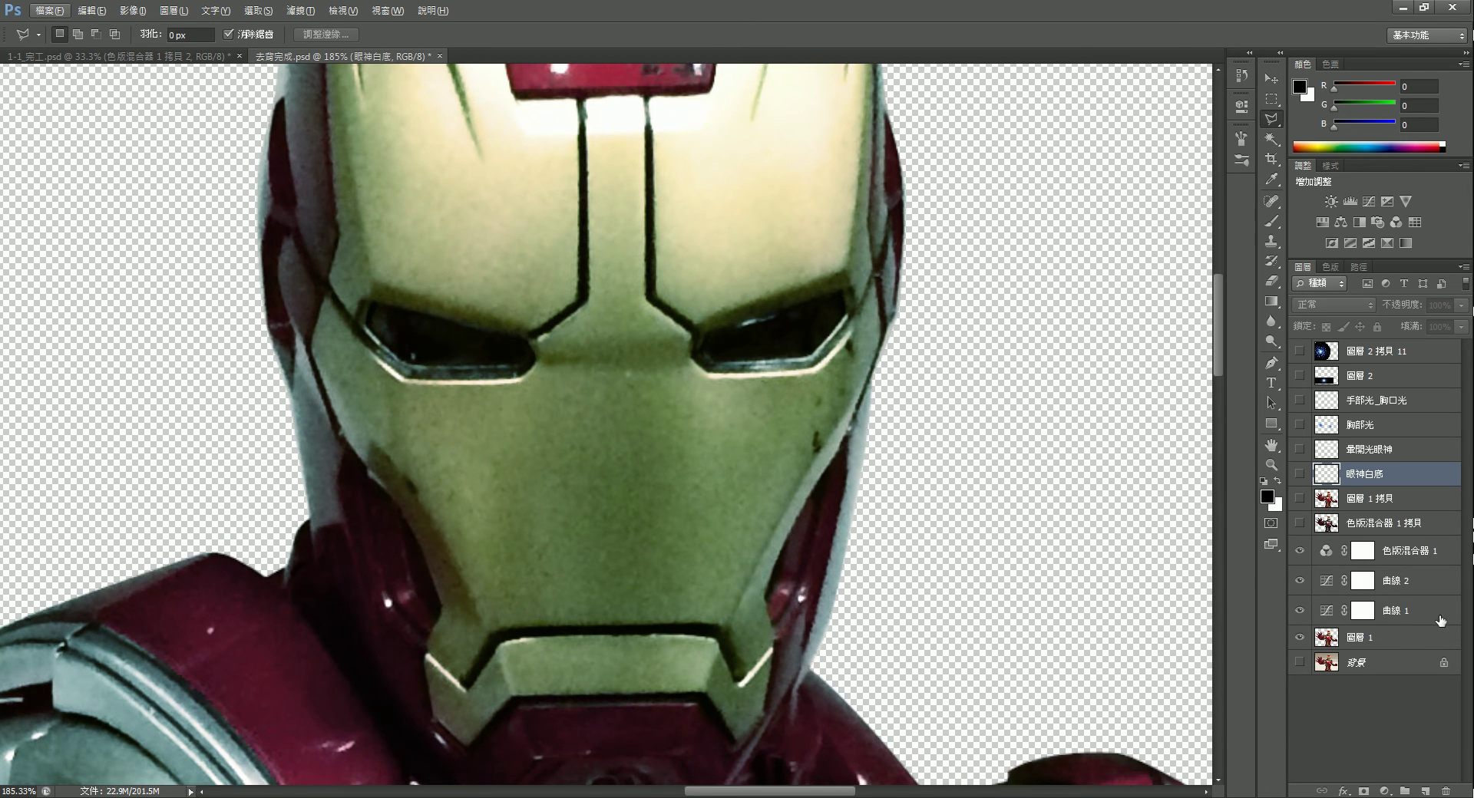
Add a new layer and outline the right-hand eye slit with the Polygonal Lasso.
left_click(1427, 791)
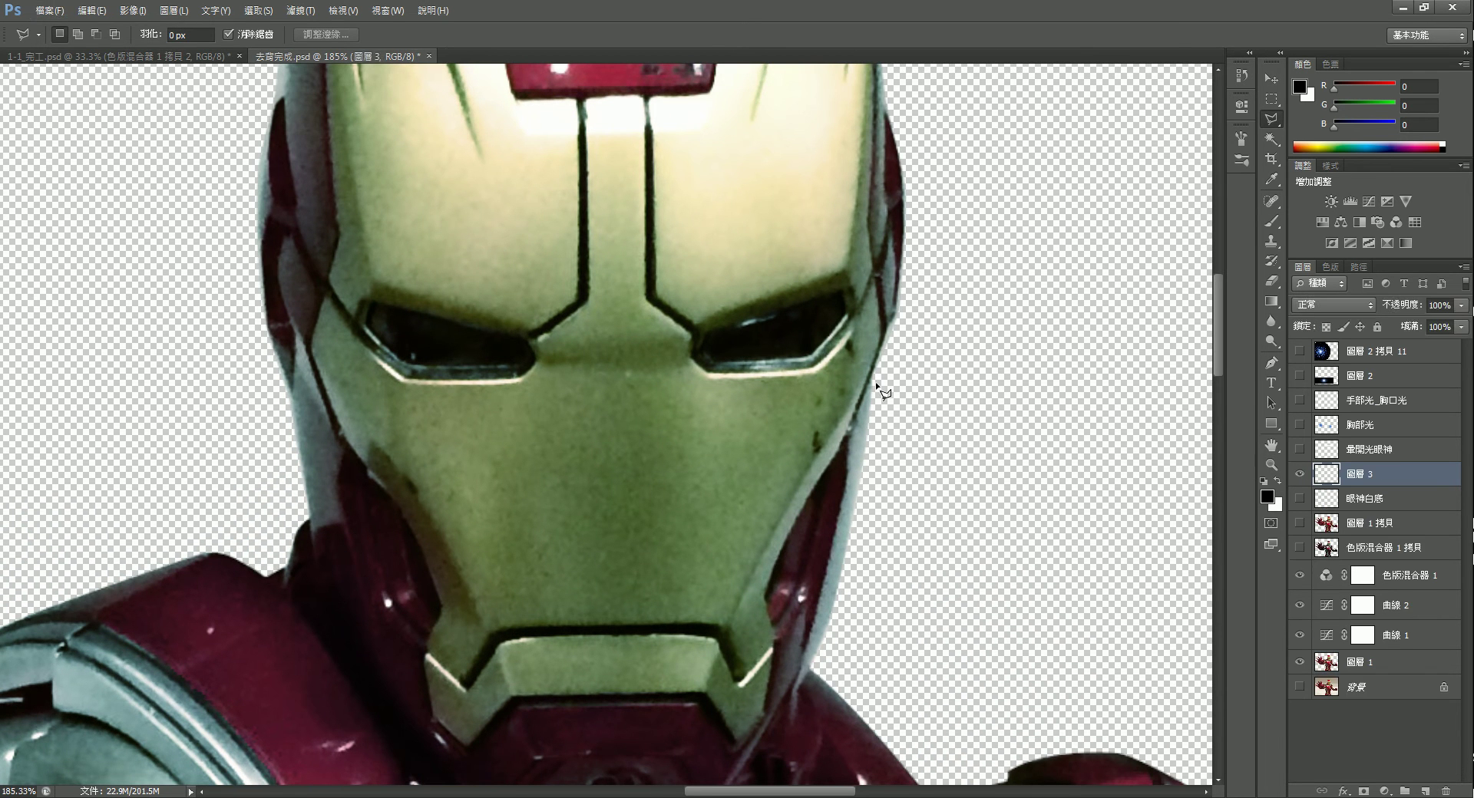
left_click(709, 331)
left_click(701, 349)
left_click(712, 362)
left_click(809, 358)
left_click(845, 315)
left_click(844, 290)
left_click(710, 331)
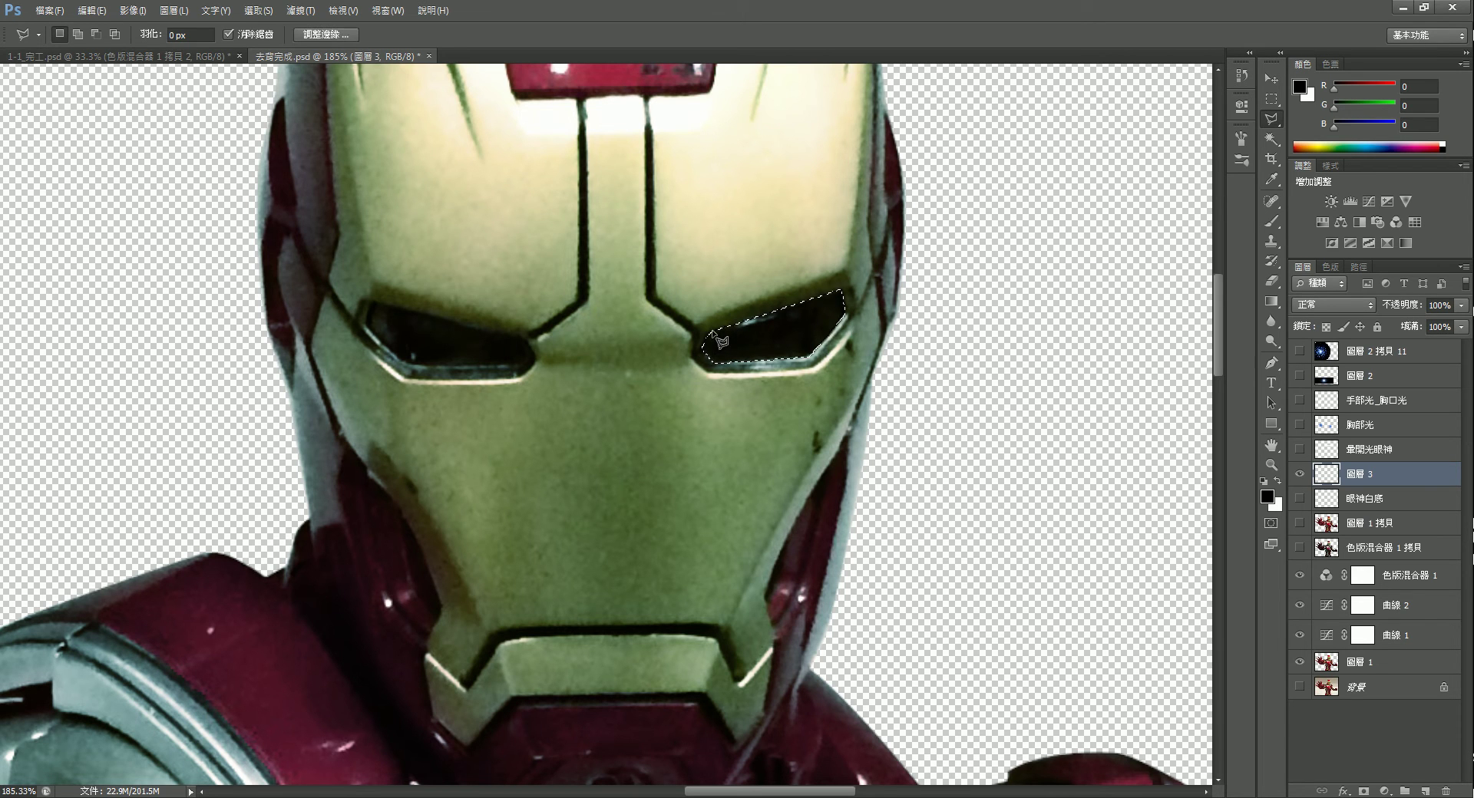
Add the left eye slit to the selection.
left_click(532, 354, "shift")
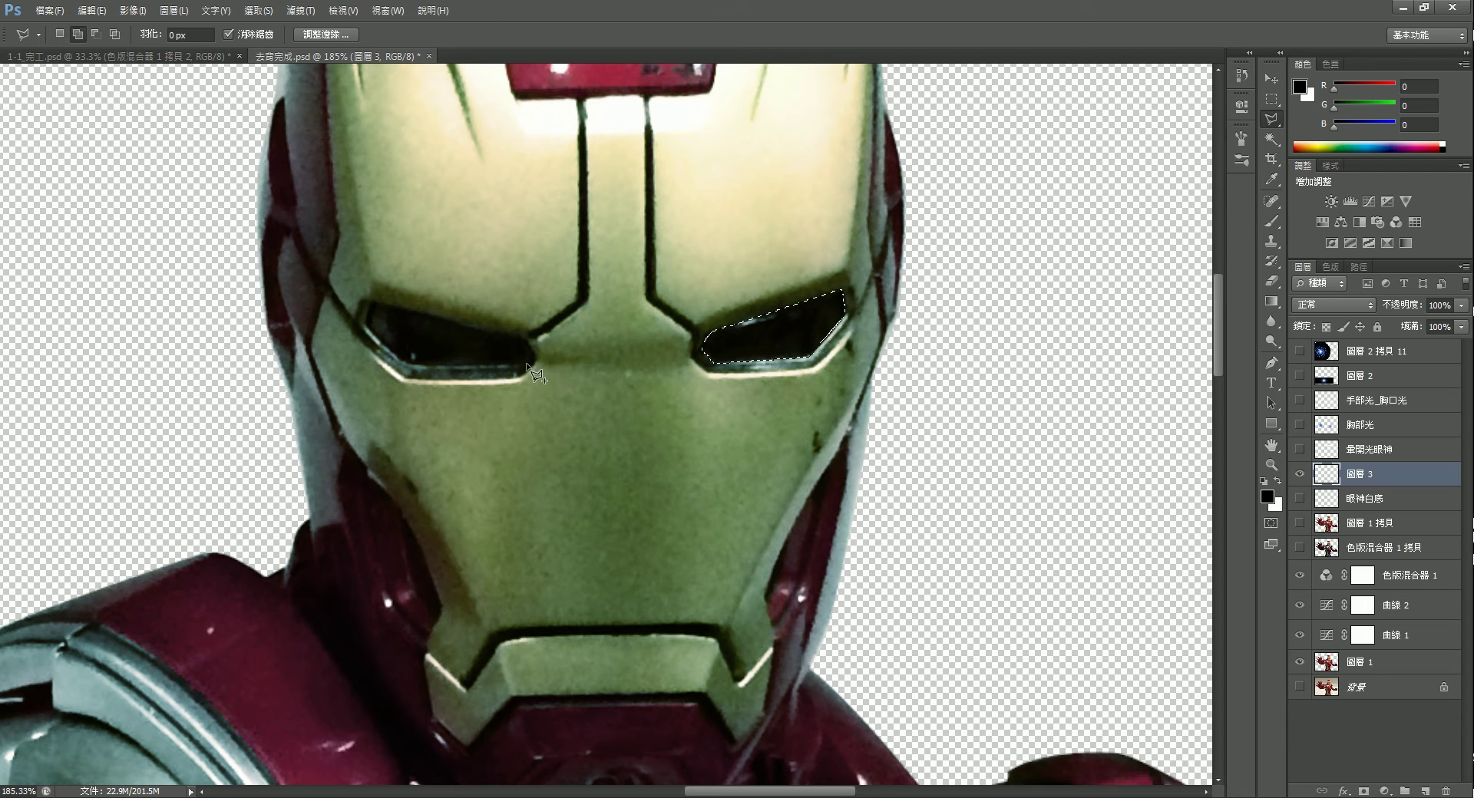
left_click(522, 364)
left_click(410, 365)
left_click(365, 323)
left_click(369, 304)
left_click(523, 336)
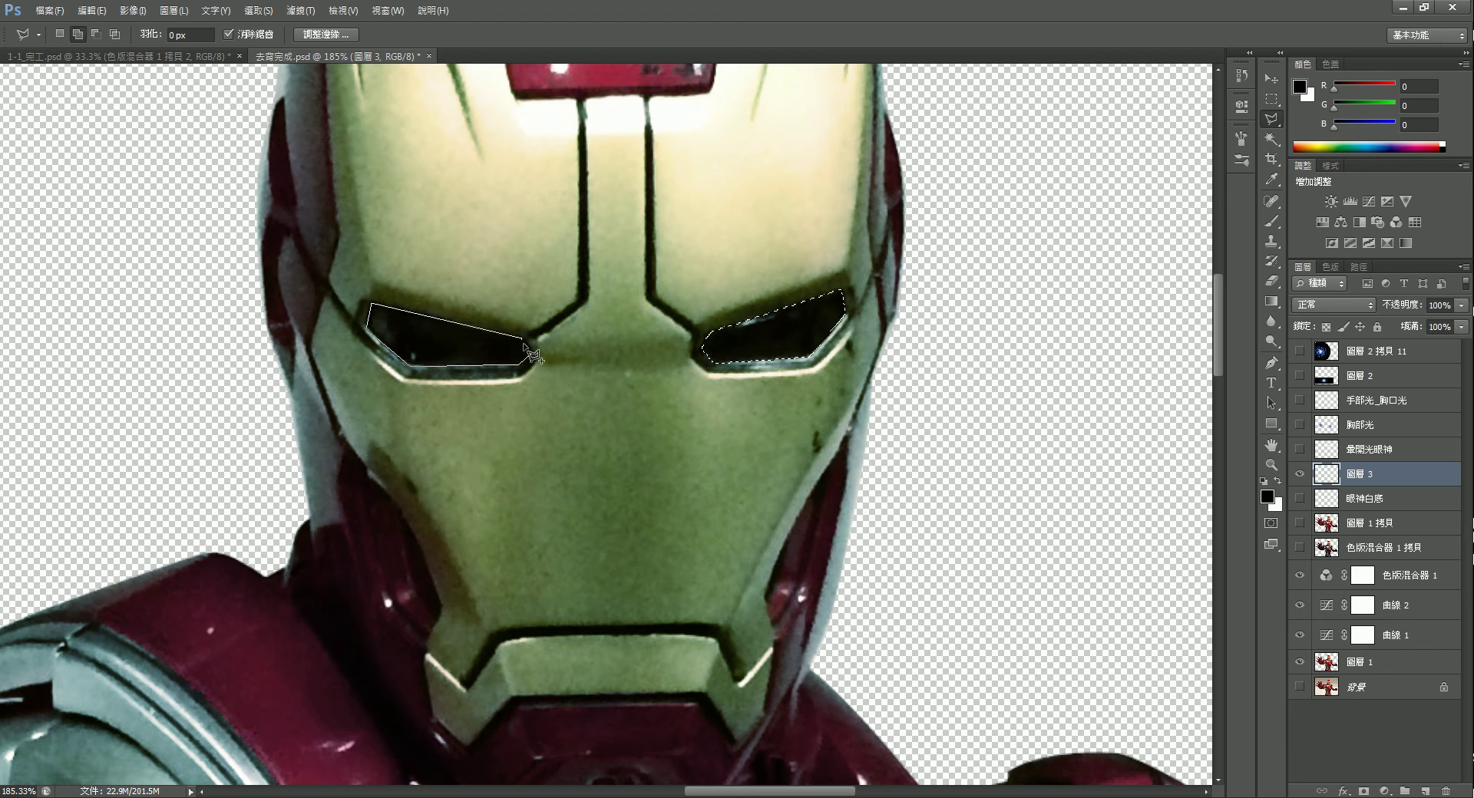
left_click(532, 353)
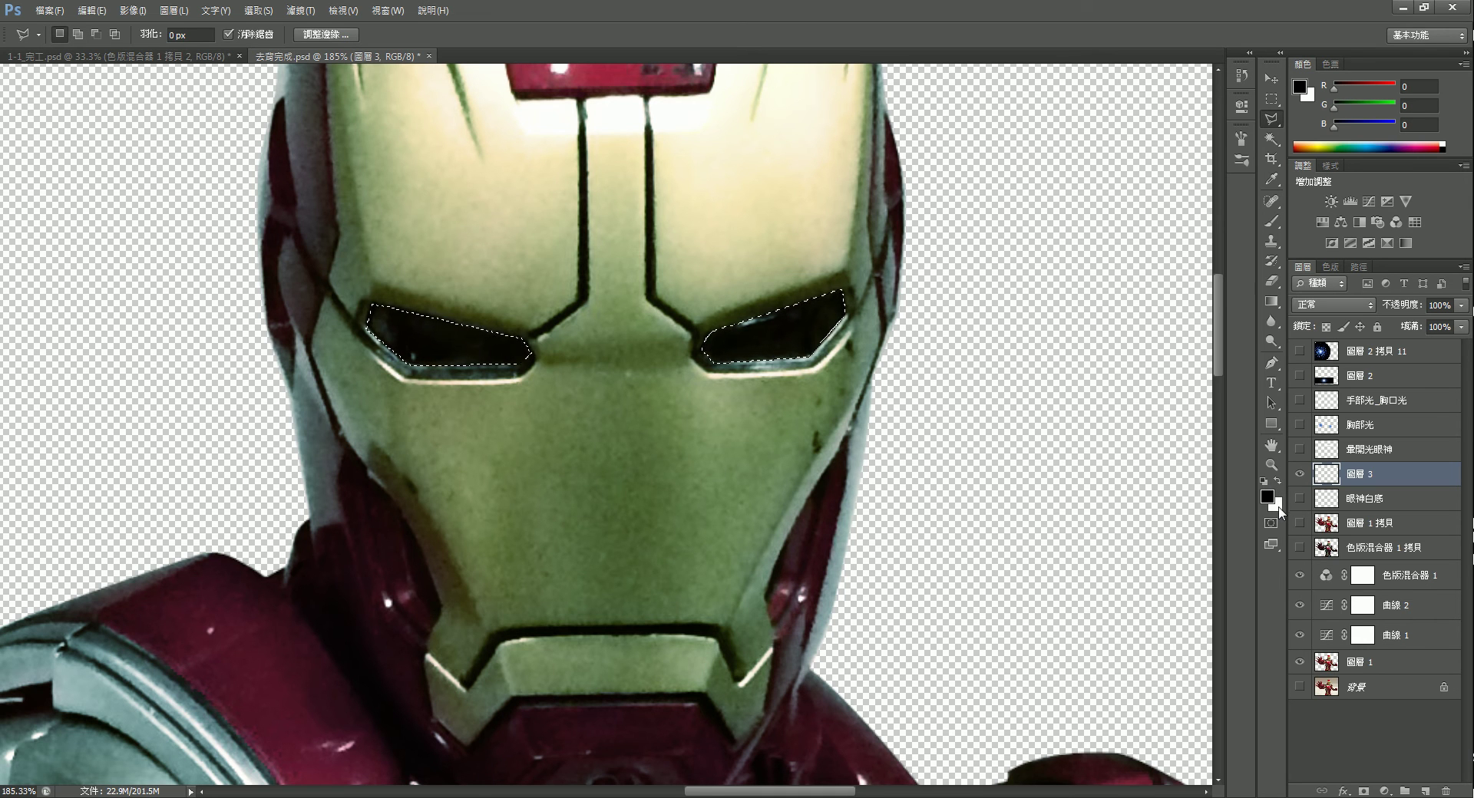
Fill both eye selections with the white background colour.
left_click(75, 17)
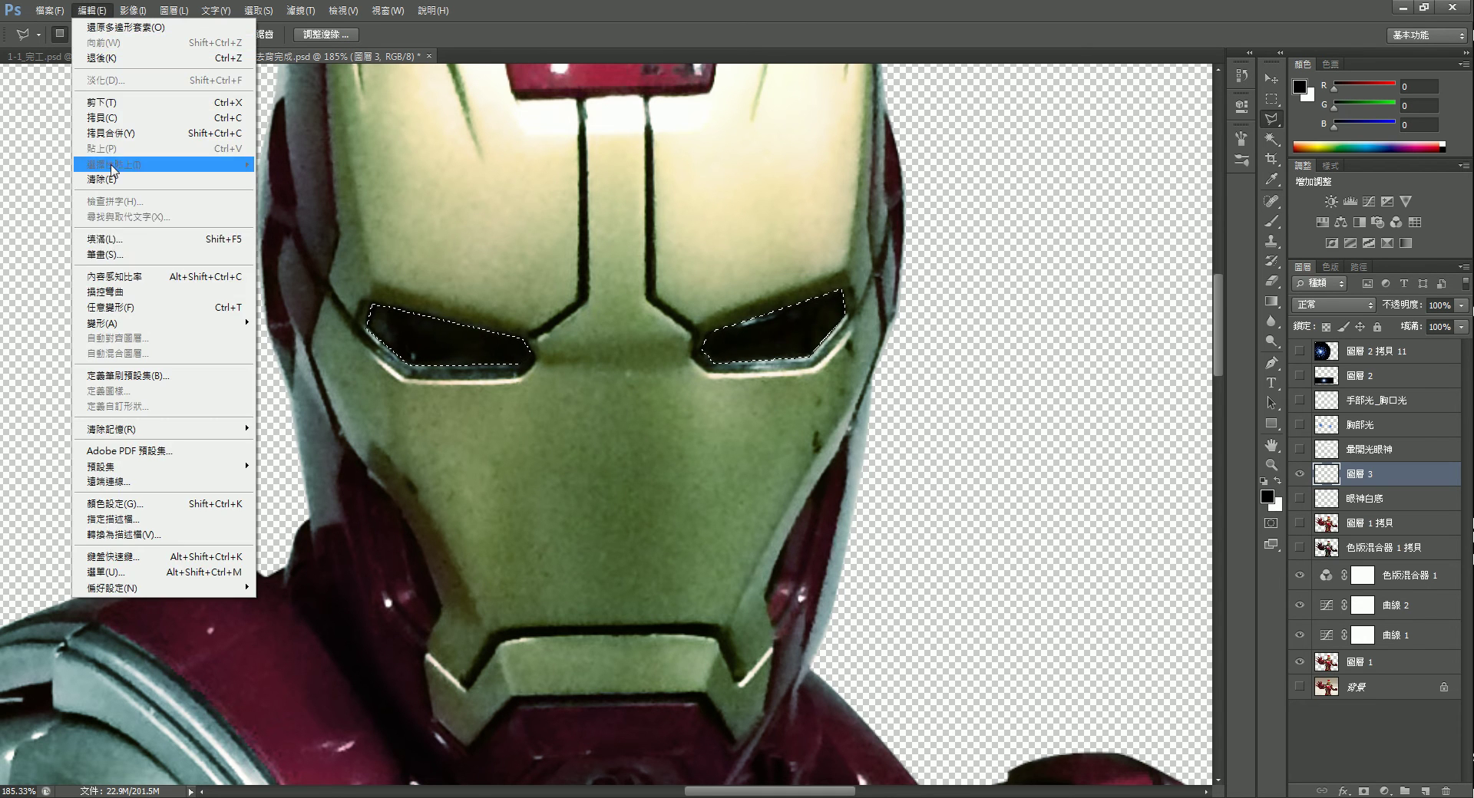
left_click(123, 240)
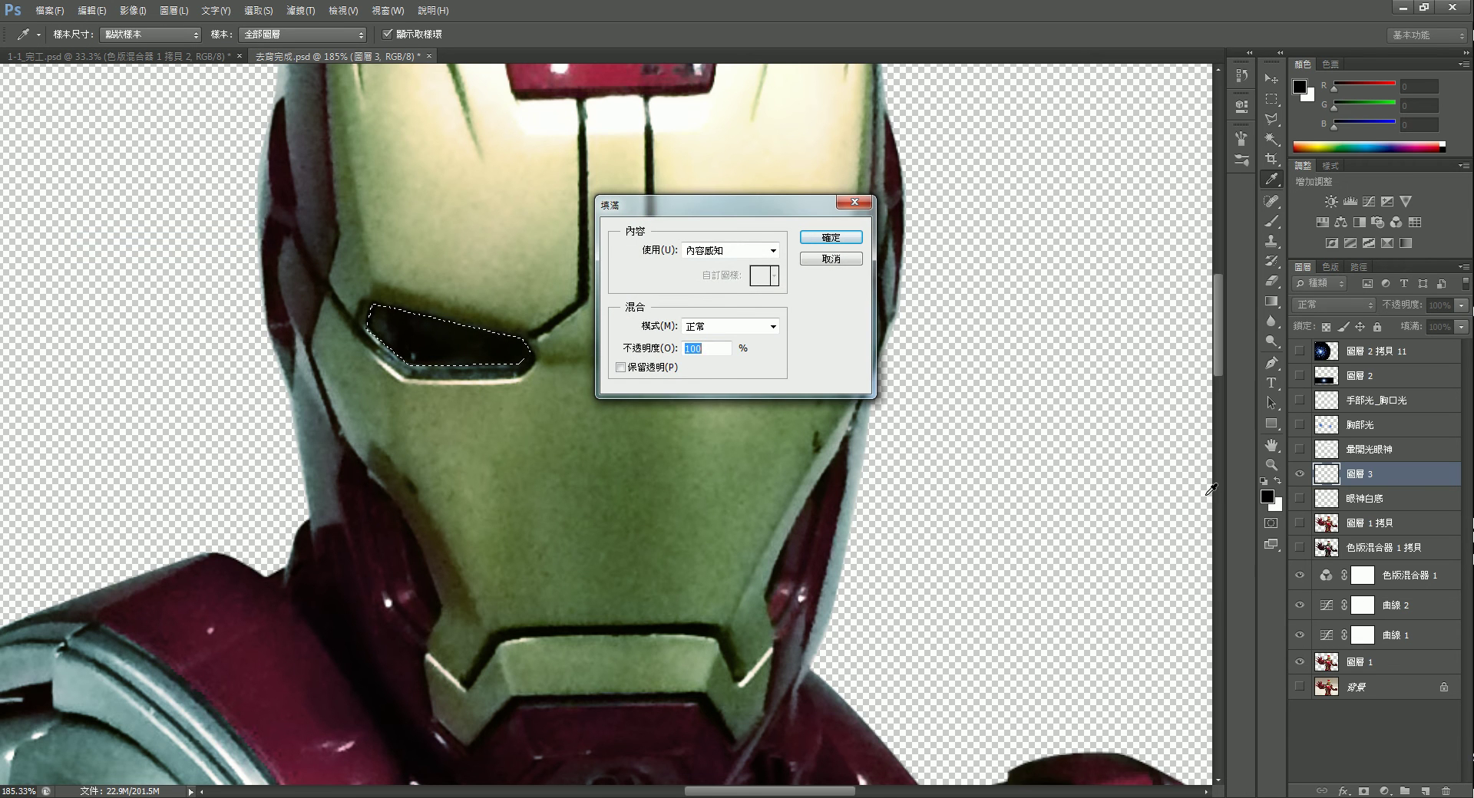
left_click(754, 251)
left_click(716, 280)
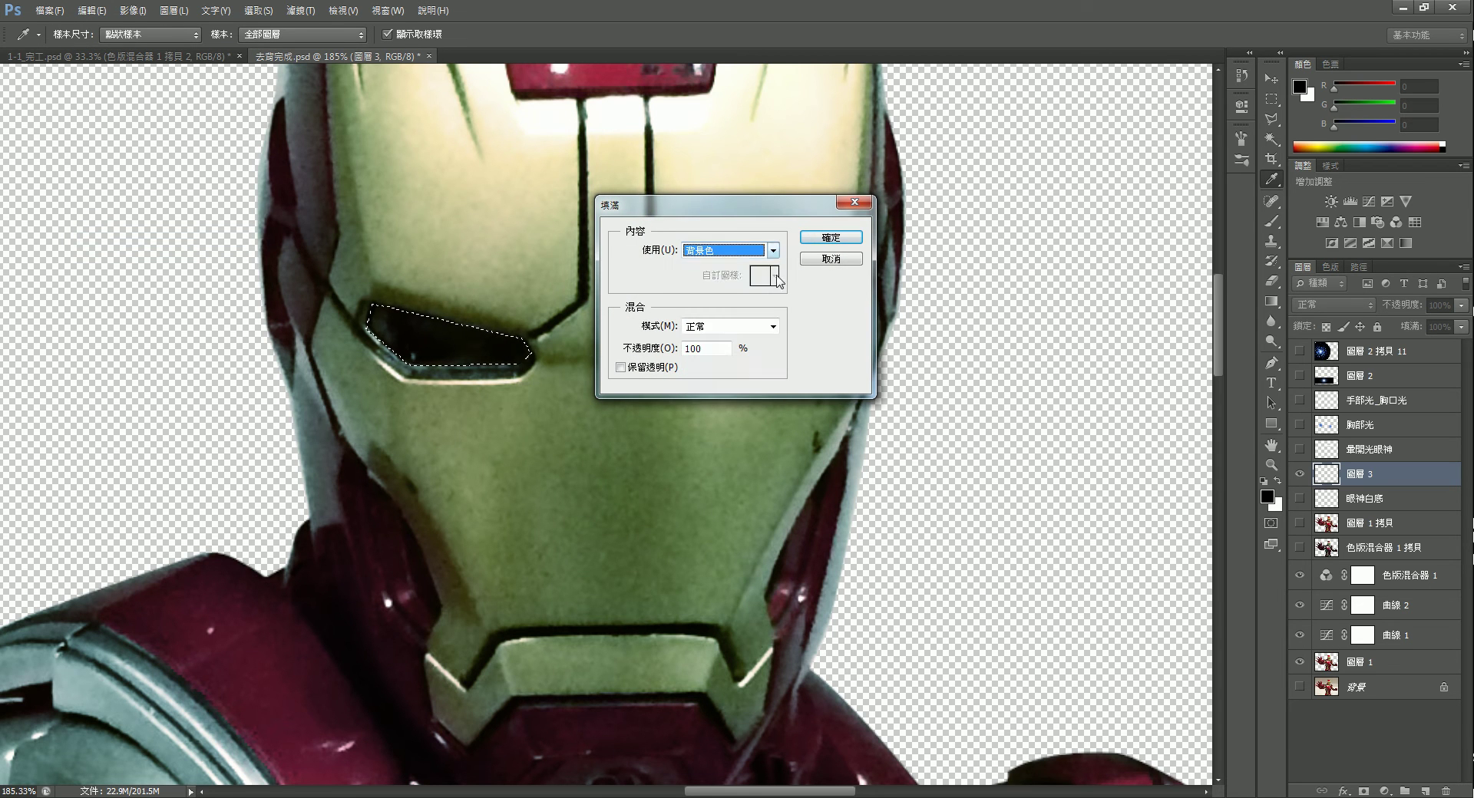
left_click(831, 237)
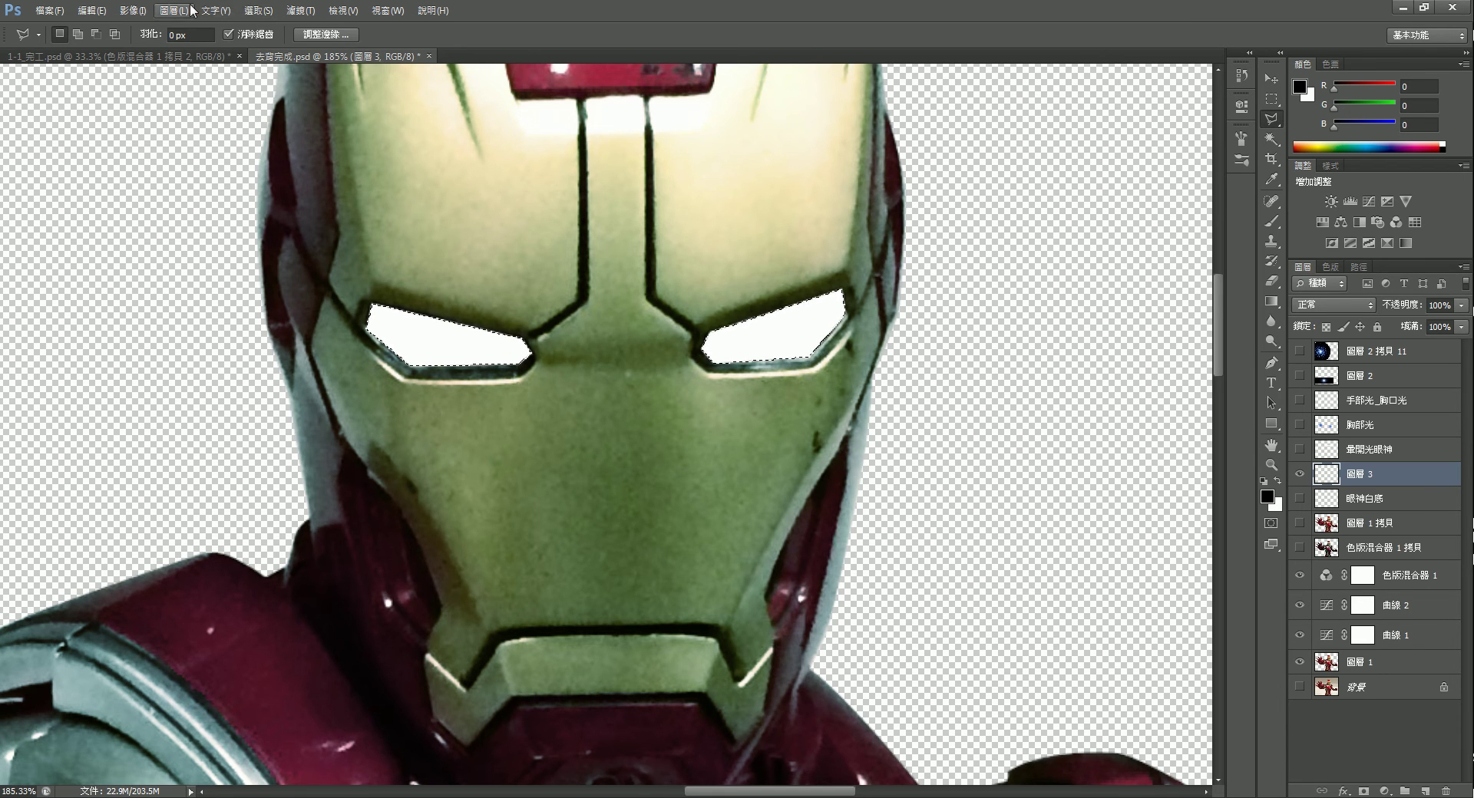
Try expanding the eye selection by 70 pixels, then undo it.
left_click(256, 10)
mouse_move(370, 190)
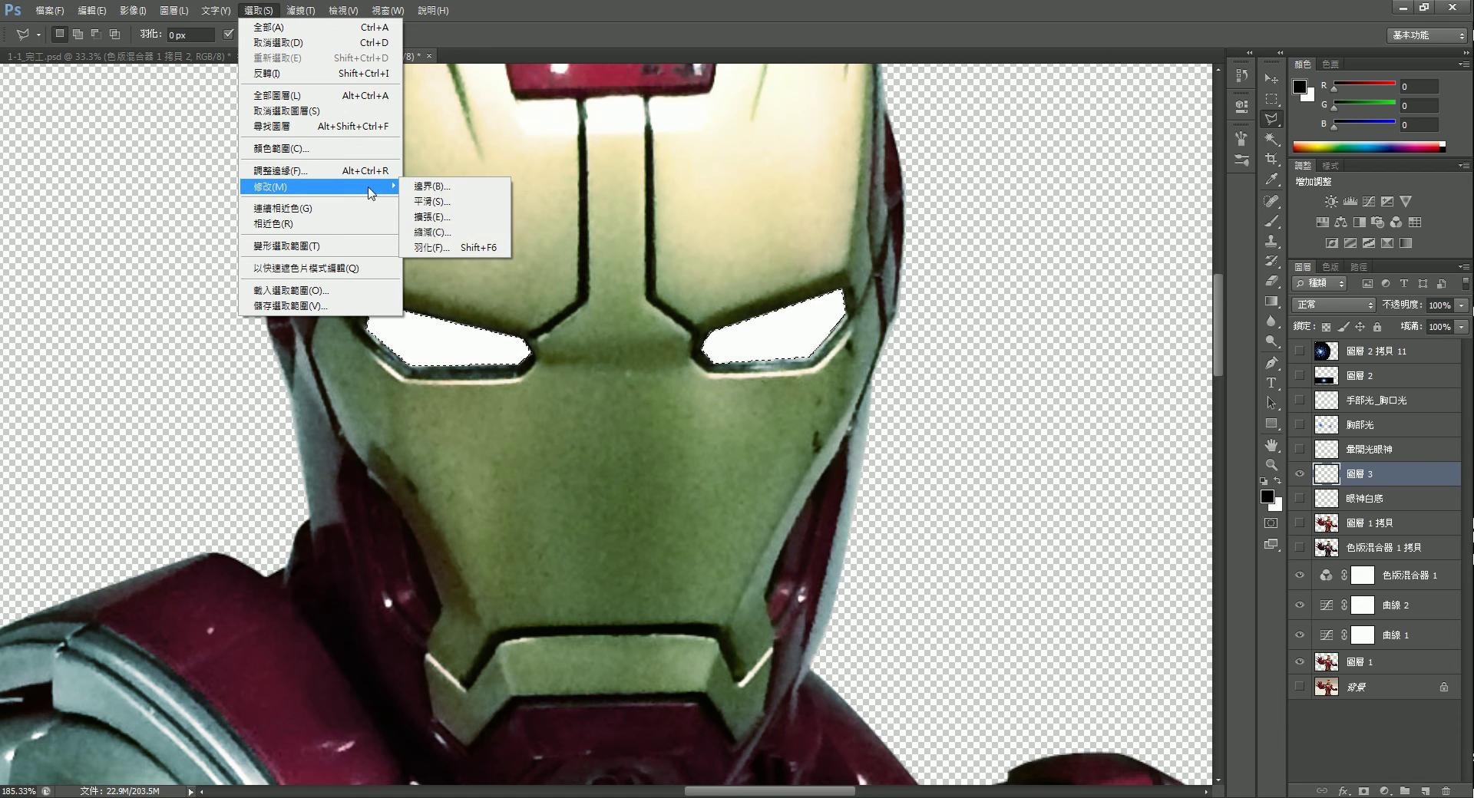
left_click(449, 218)
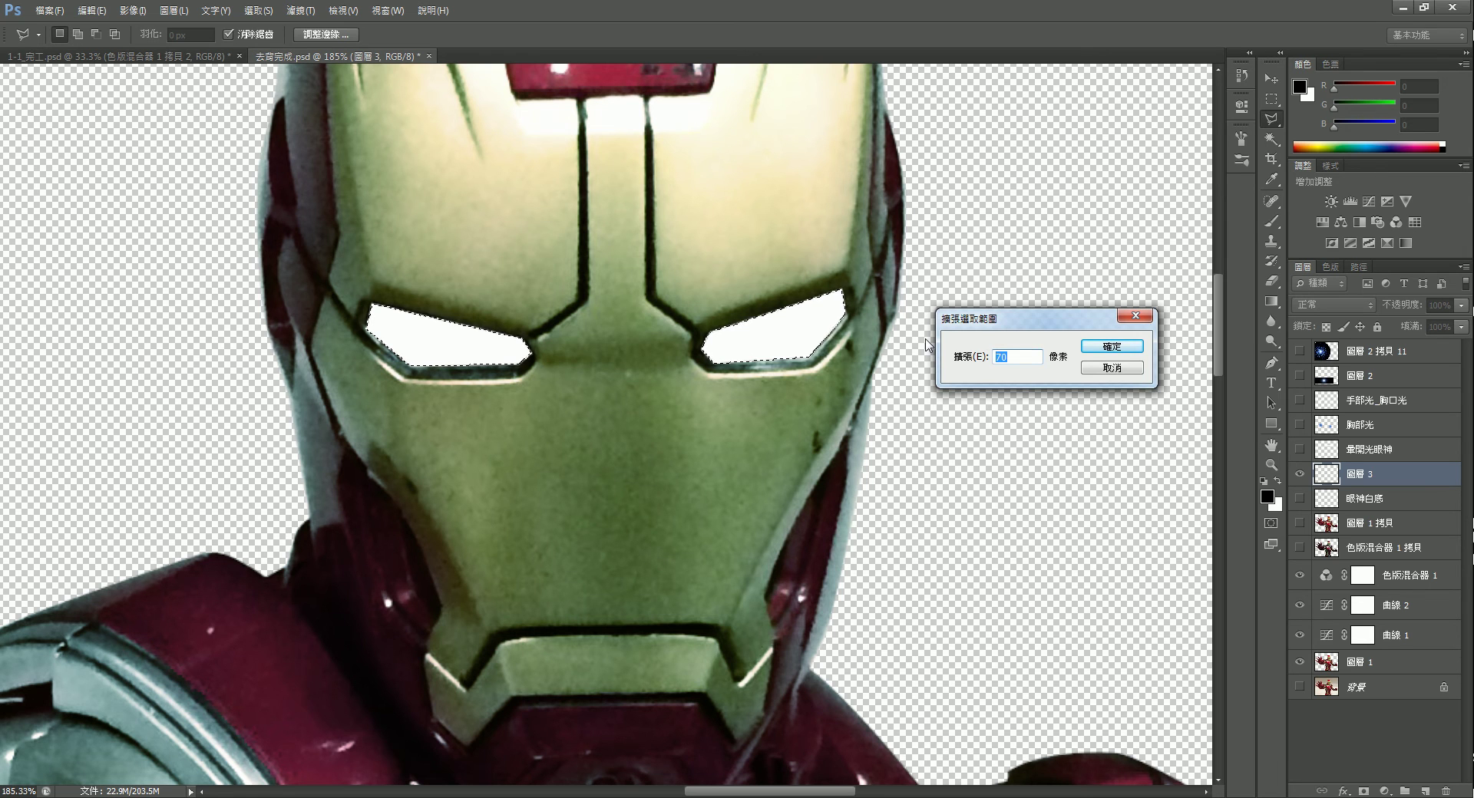
left_click(1113, 348)
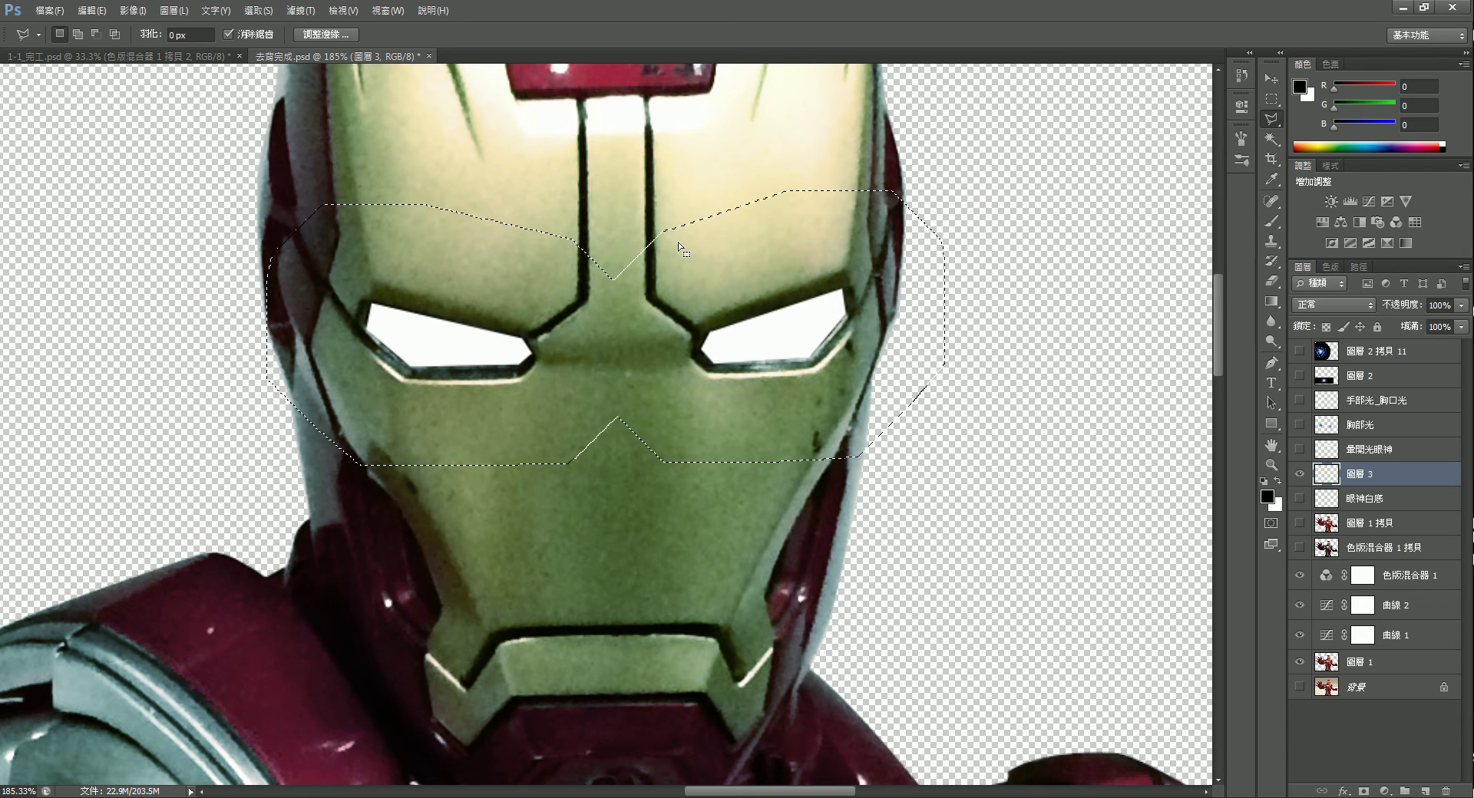
key("ctrl+z")
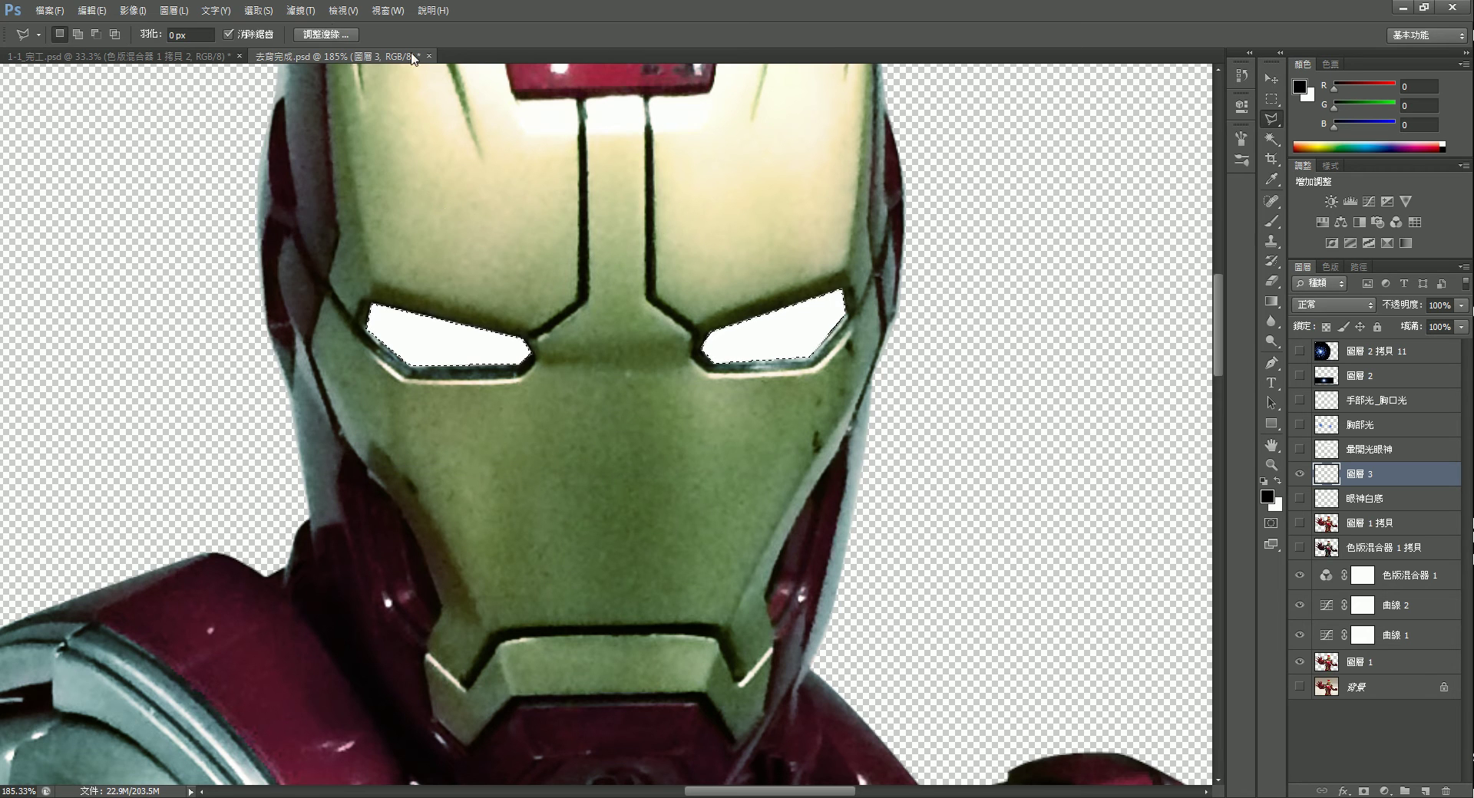
Expand the eye selection by 30 pixels and fill it with white.
left_click(258, 10)
mouse_move(322, 187)
left_click(454, 221)
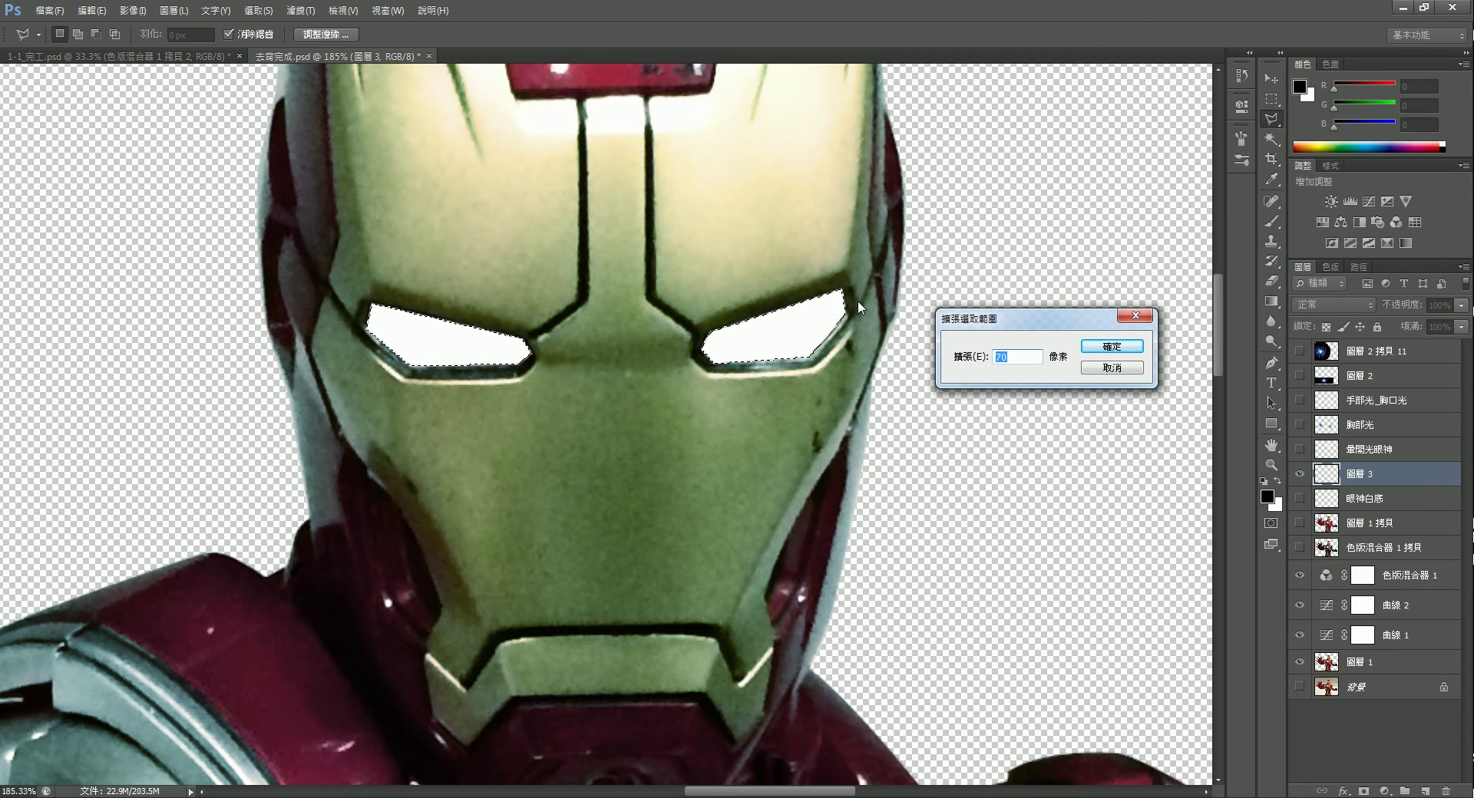
type("30")
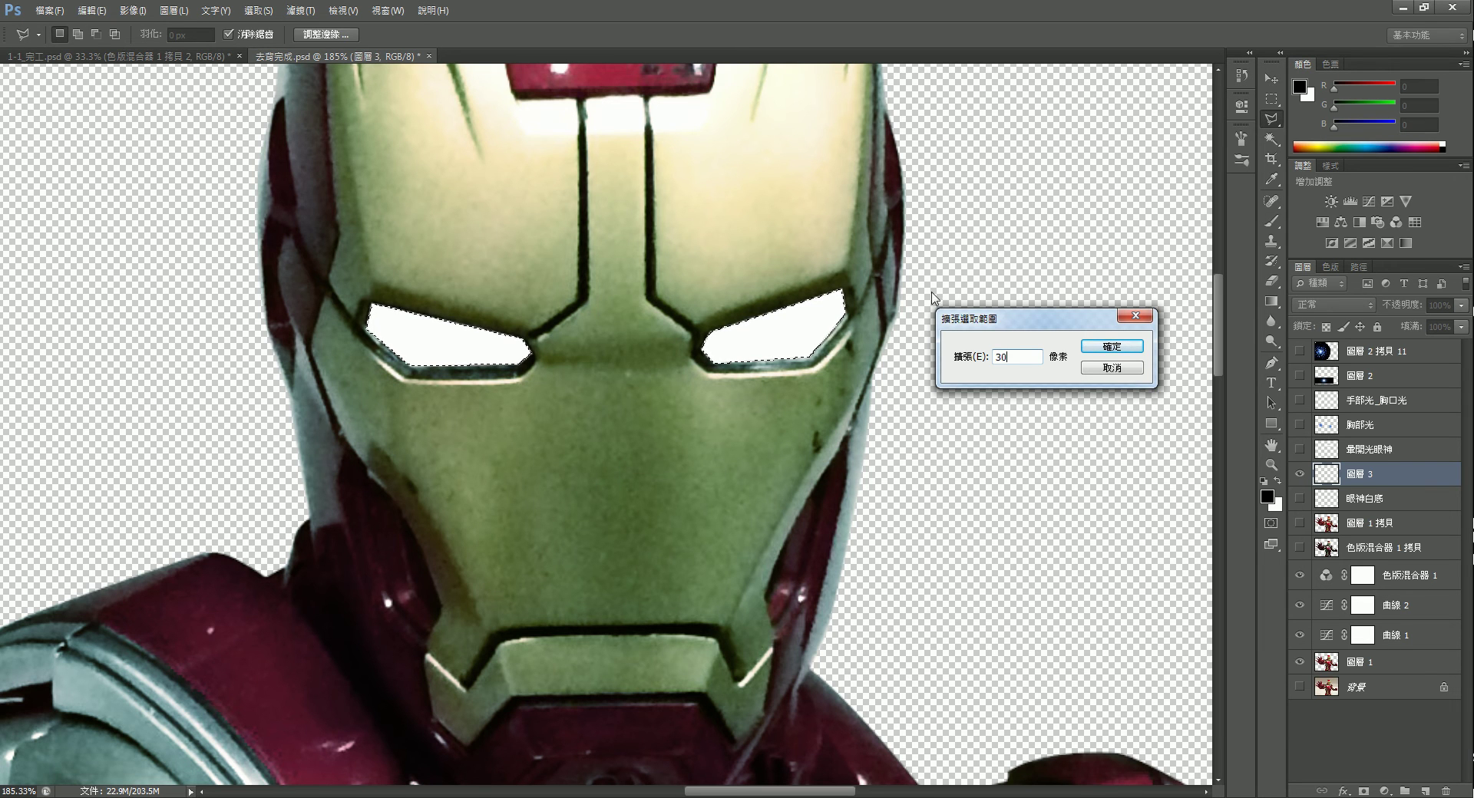
left_click(1111, 346)
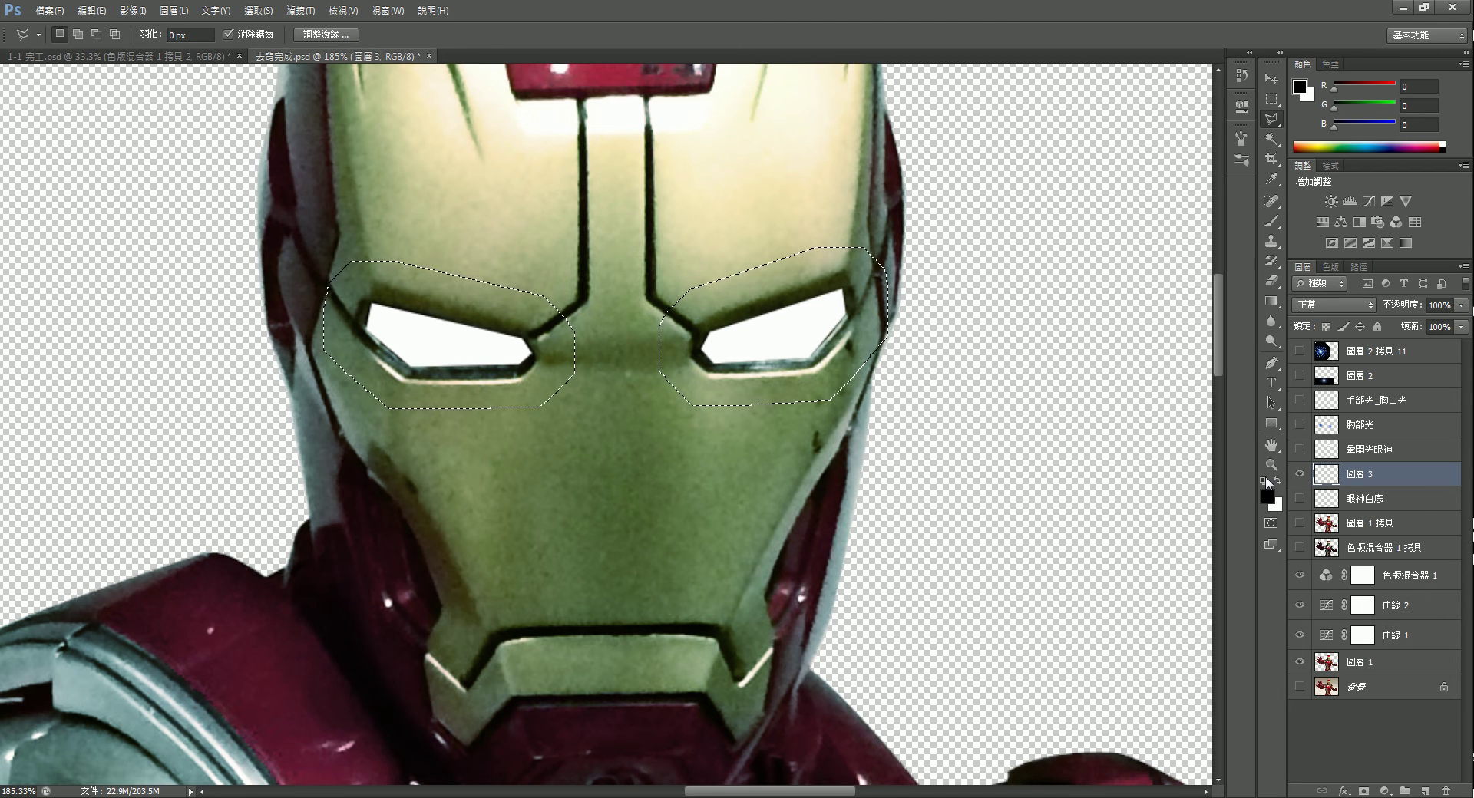
key("ctrl+BackSpace")
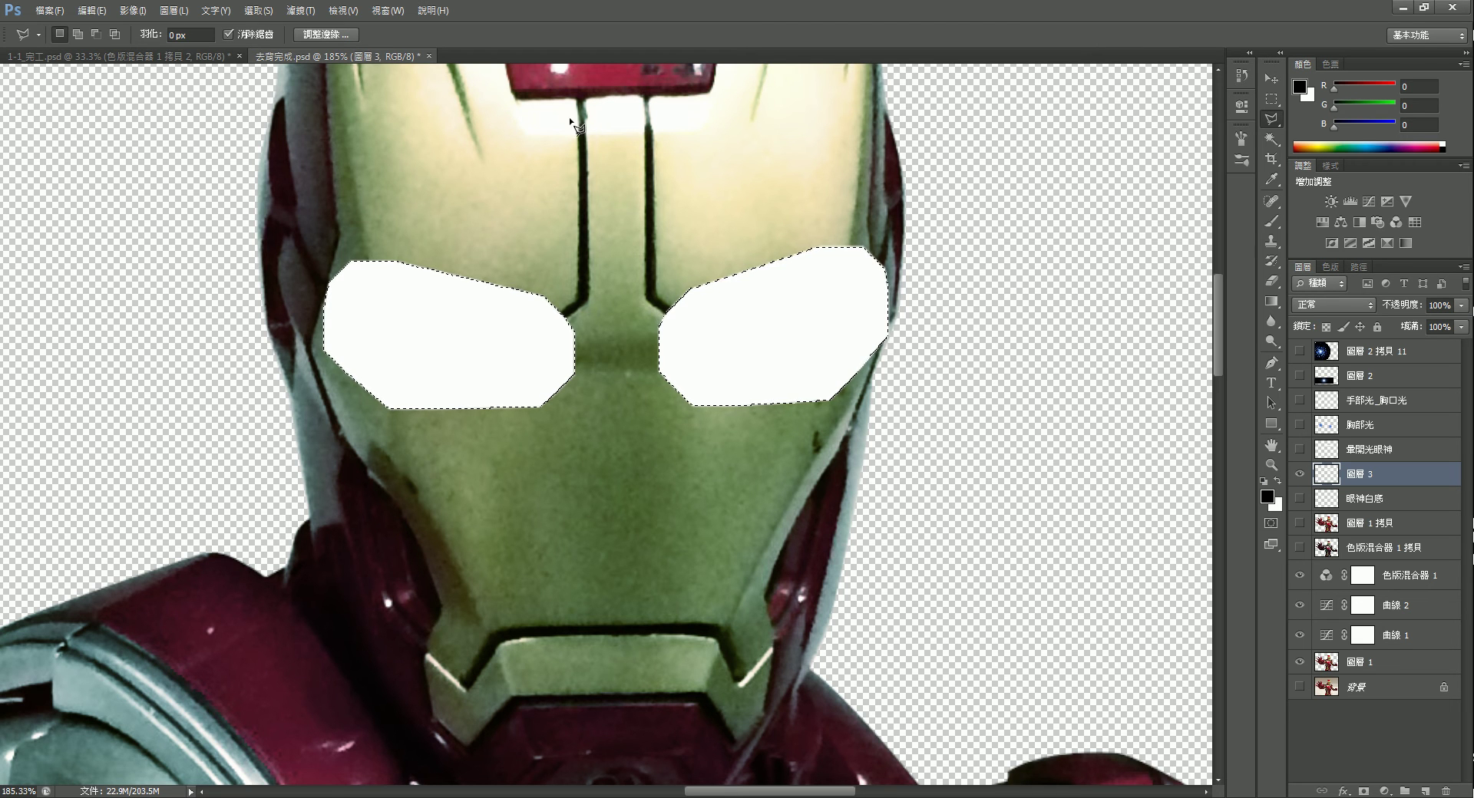
left_click(258, 10)
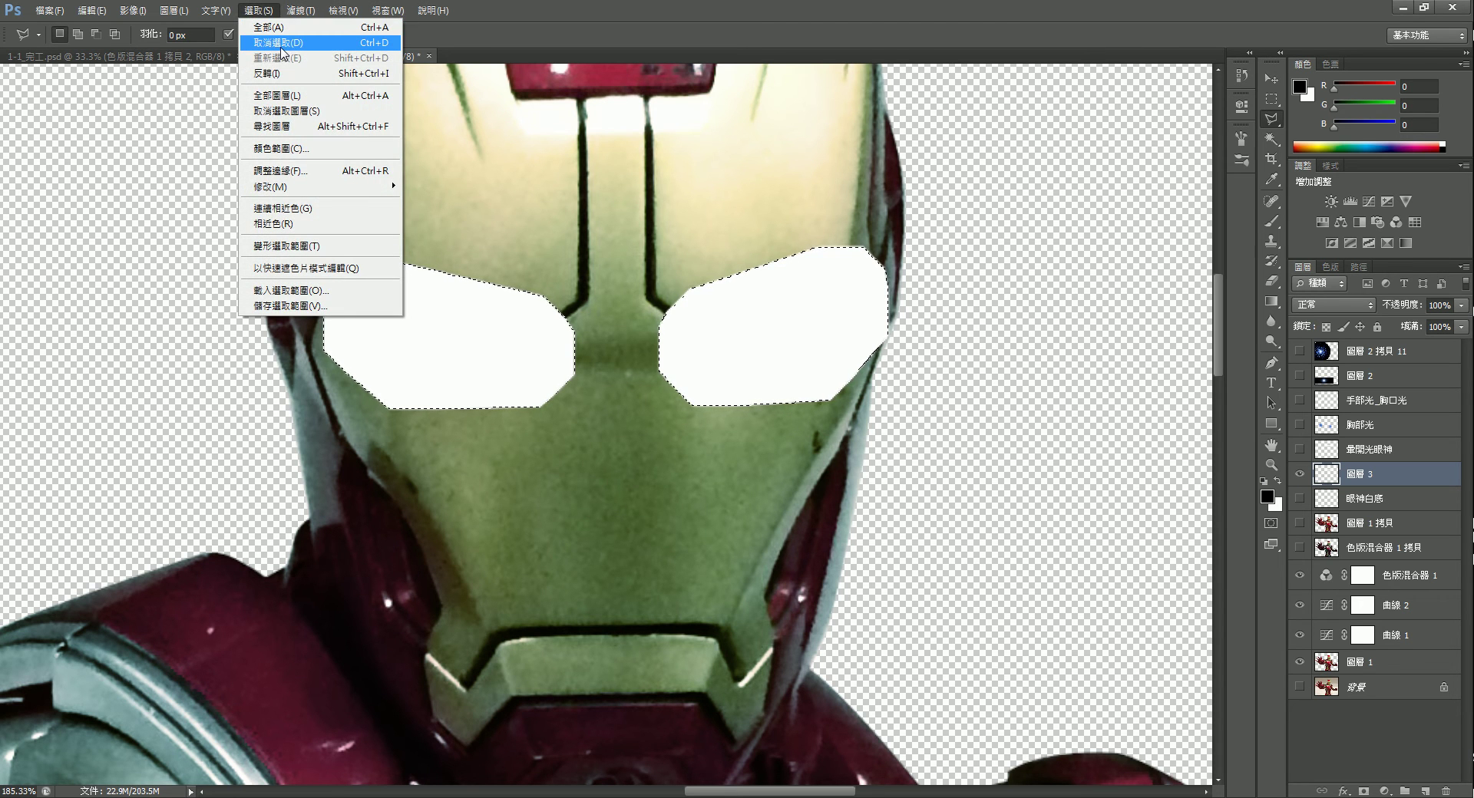
Deselect, Gaussian-blur 圖層 3 at radius 8.6, and show the 眼神白底 layer.
left_click(284, 43)
left_click(301, 10)
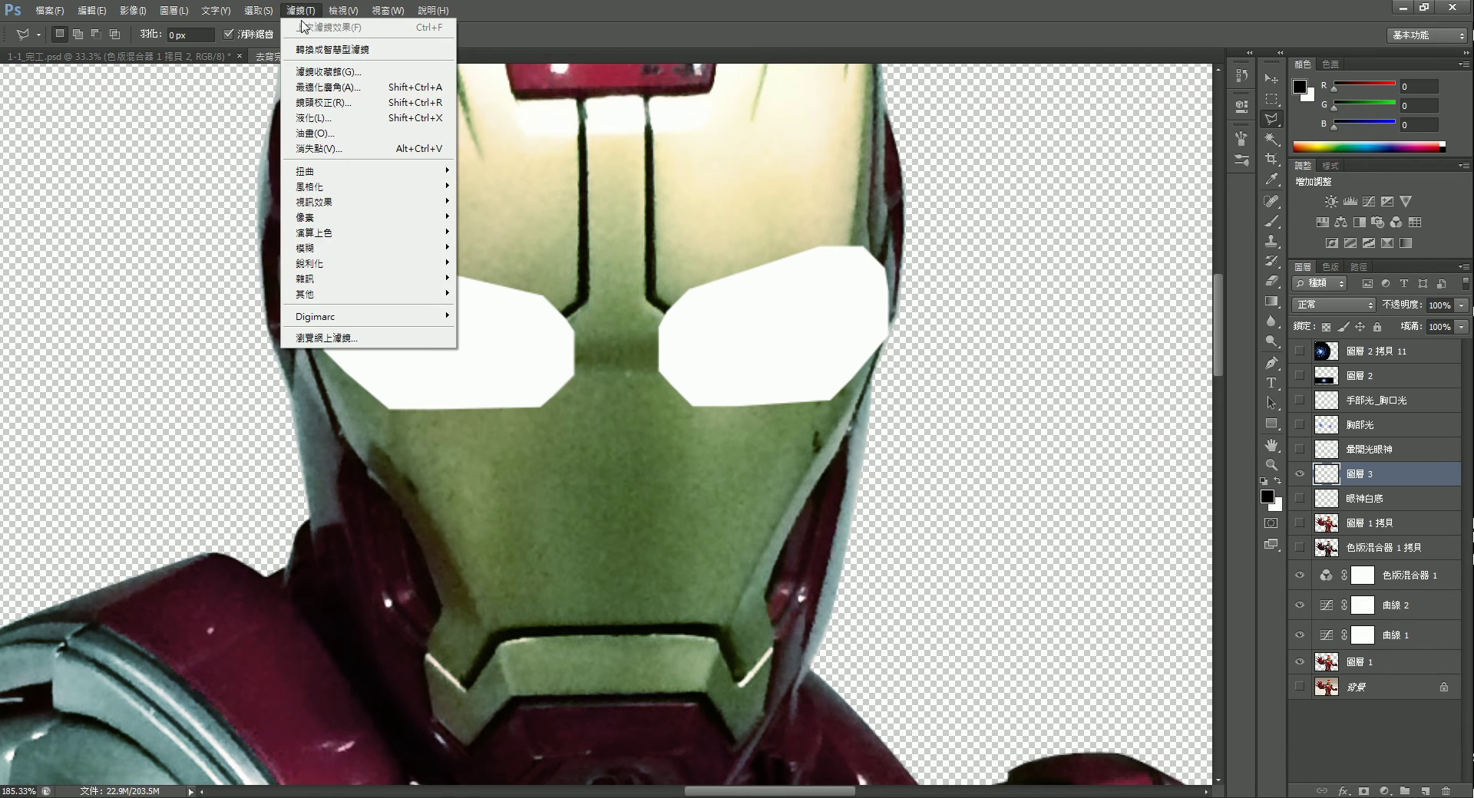
mouse_move(349, 258)
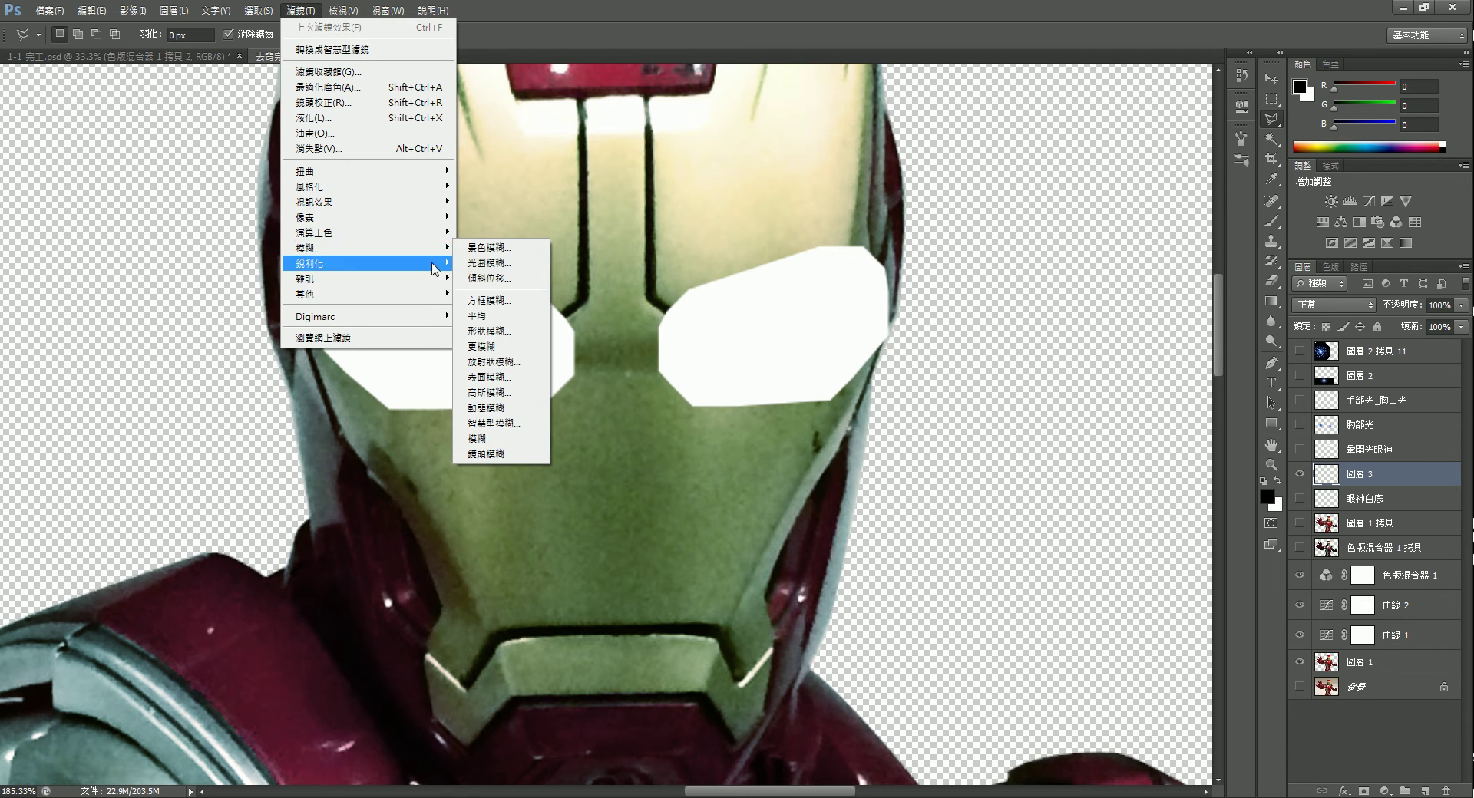
left_click(496, 393)
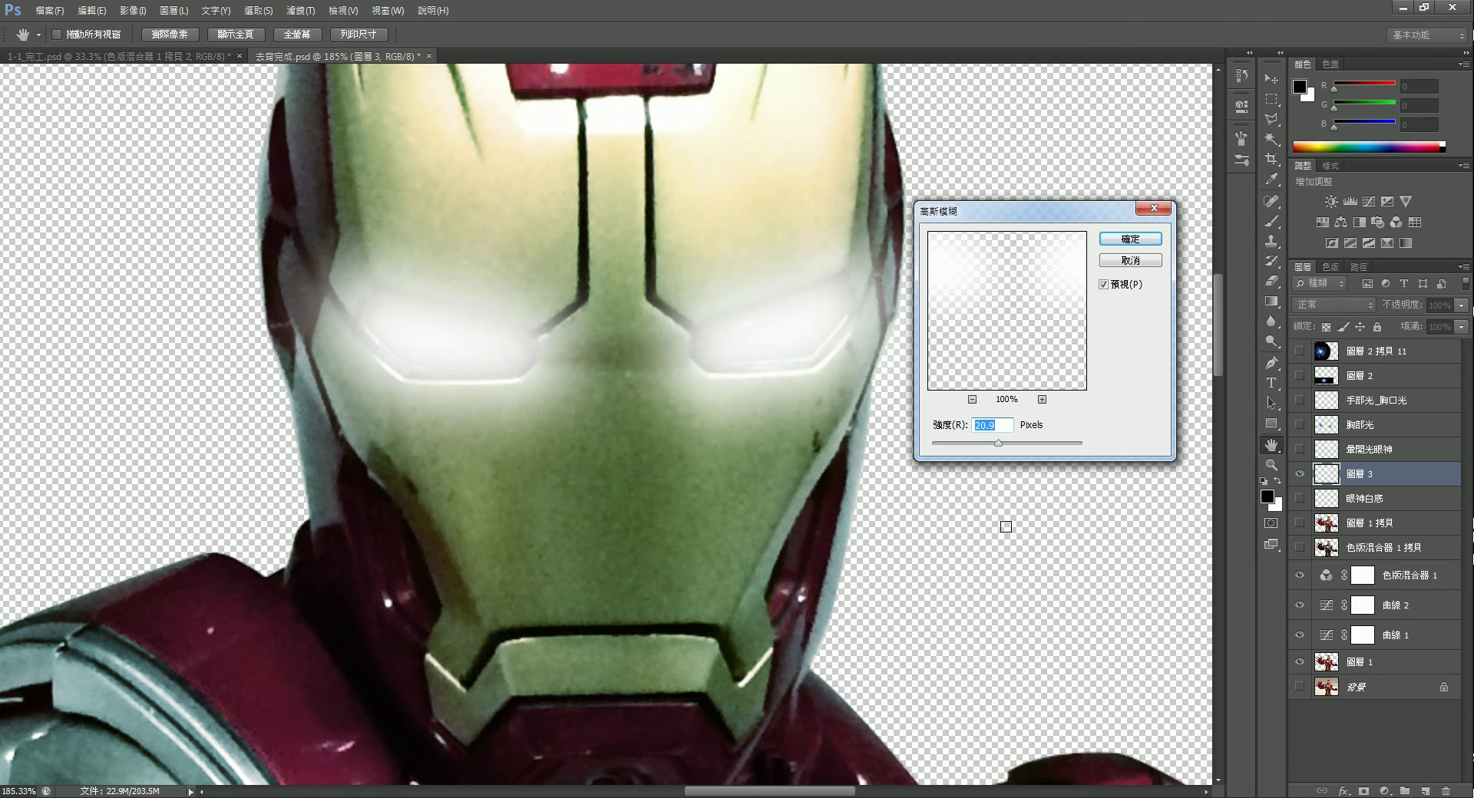
mouse_move(994, 447)
left_mouse_down()
mouse_move(977, 450)
mouse_move(999, 451)
left_mouse_up()
left_click(1105, 238)
left_click(1405, 500)
left_click(1300, 498)
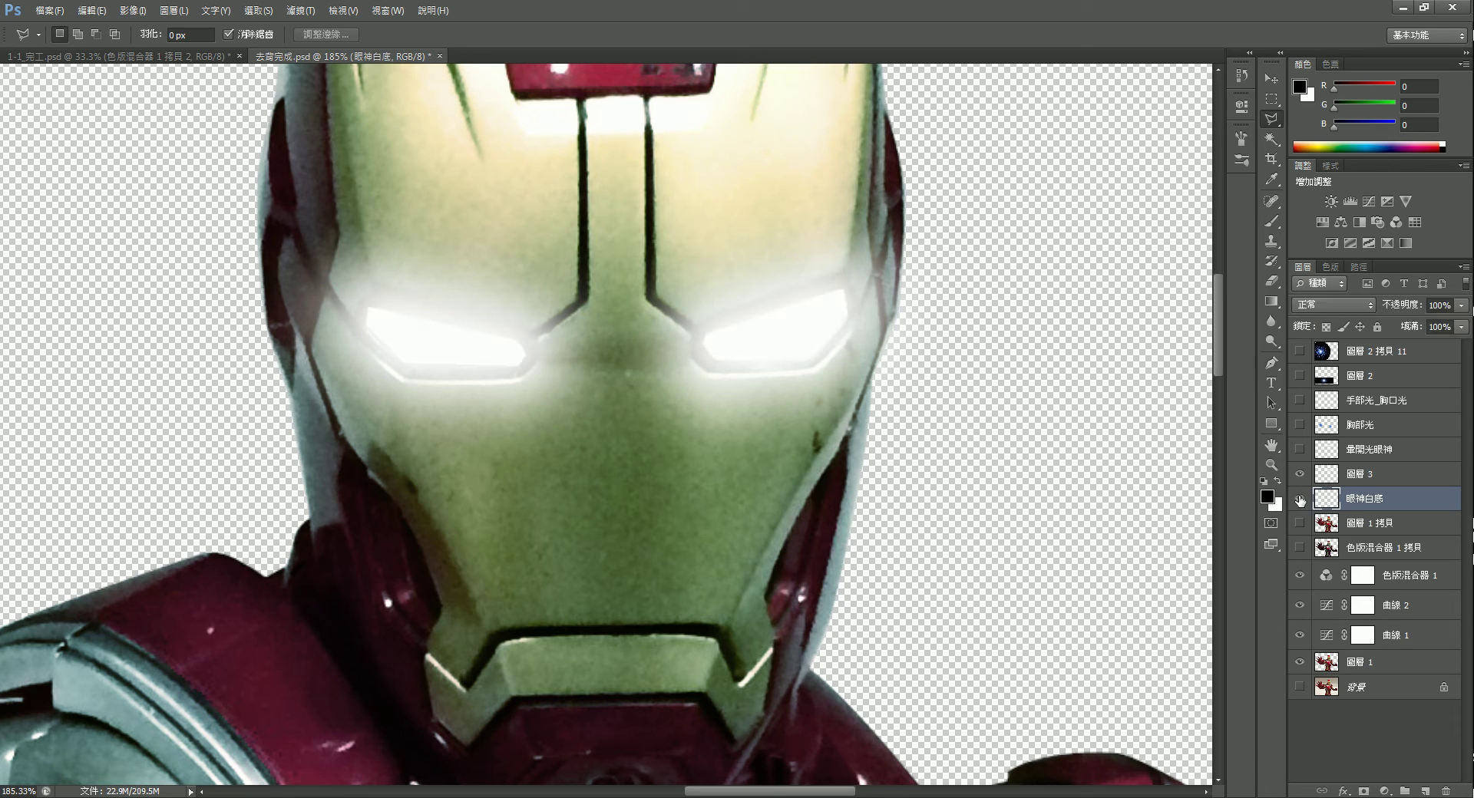
Delete the blurred 圖層 3 and show the 暈開光眼神 glow layer instead.
left_click(1370, 477)
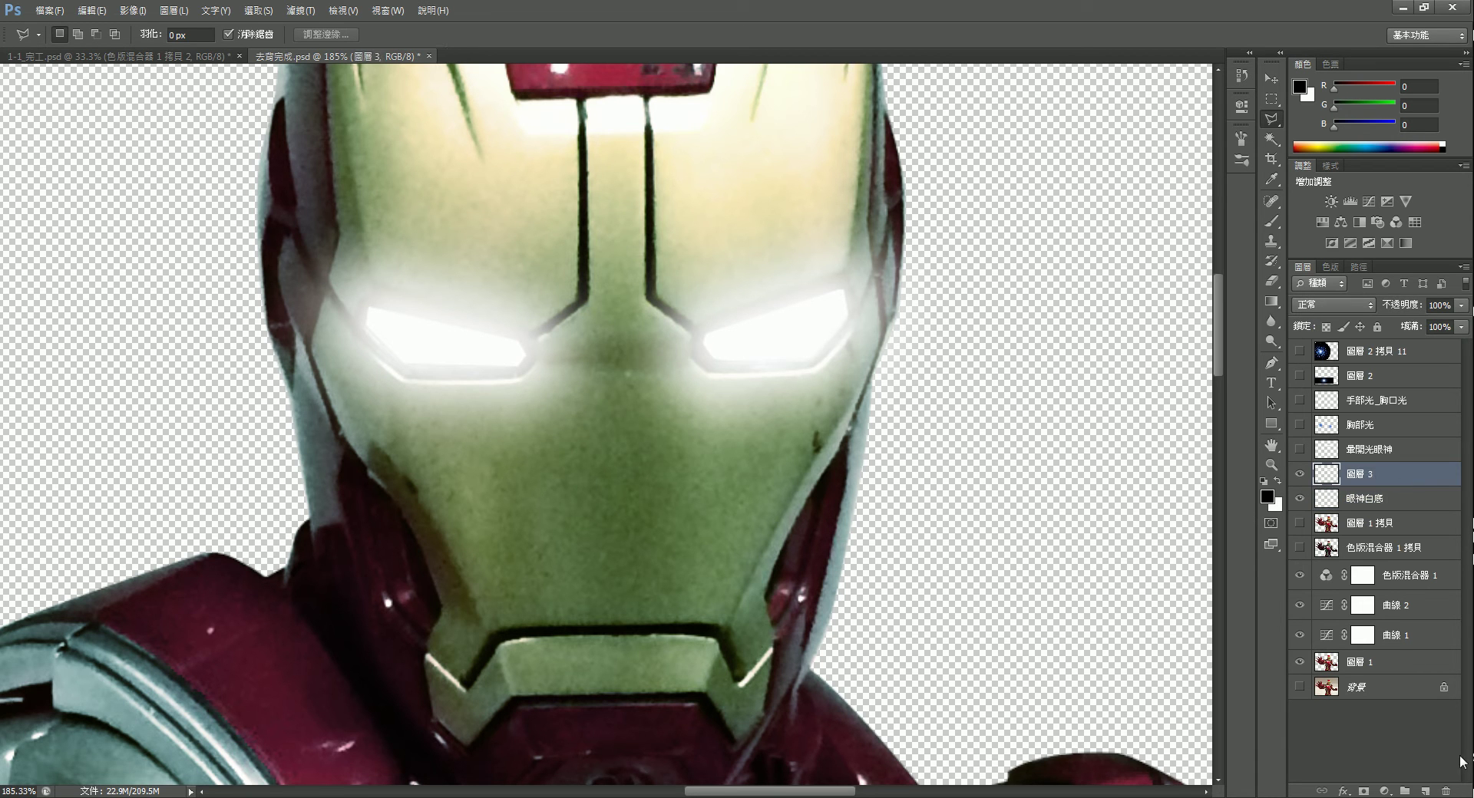
left_click(1445, 790)
left_click(679, 315)
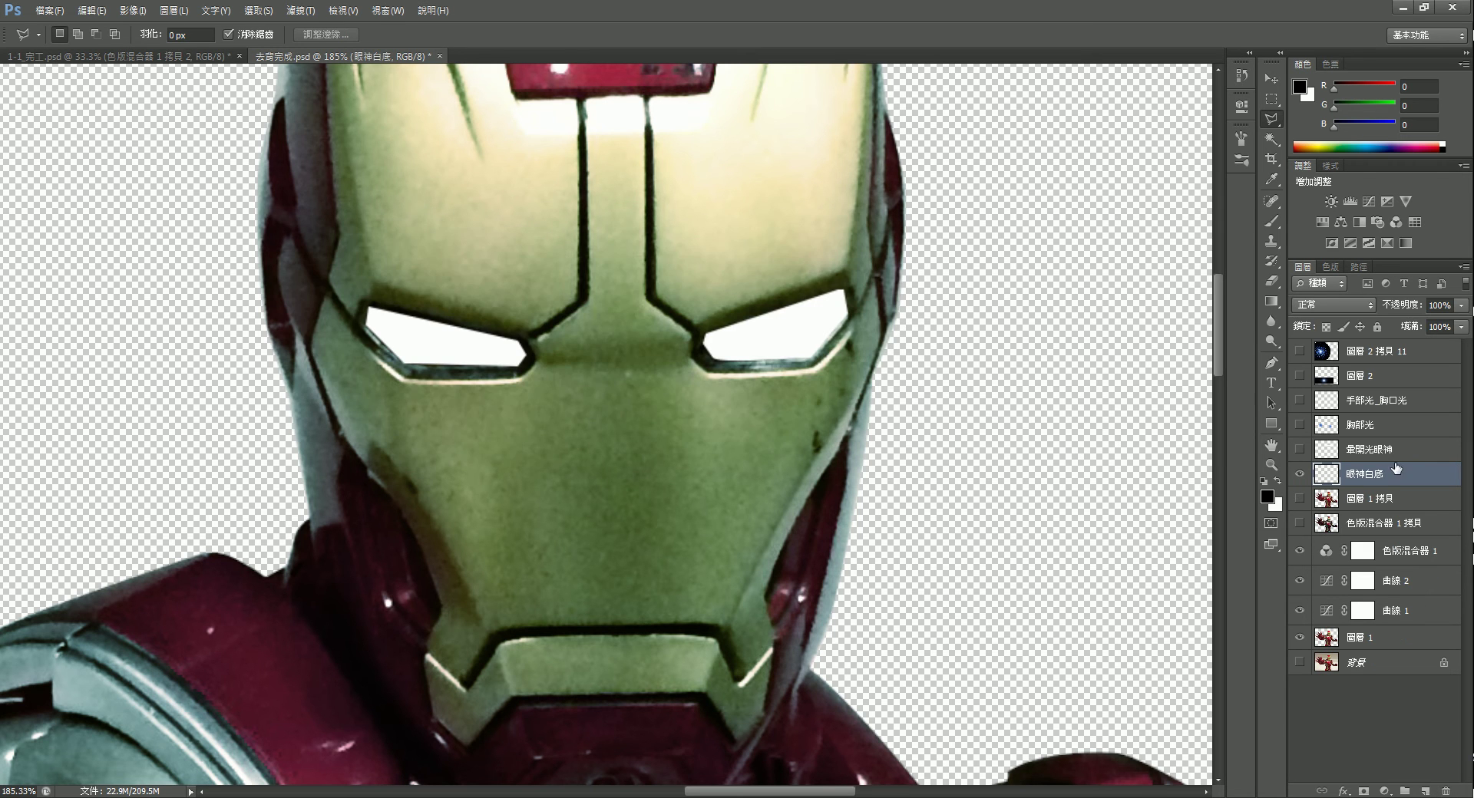
left_click(1390, 451)
left_click(1299, 450)
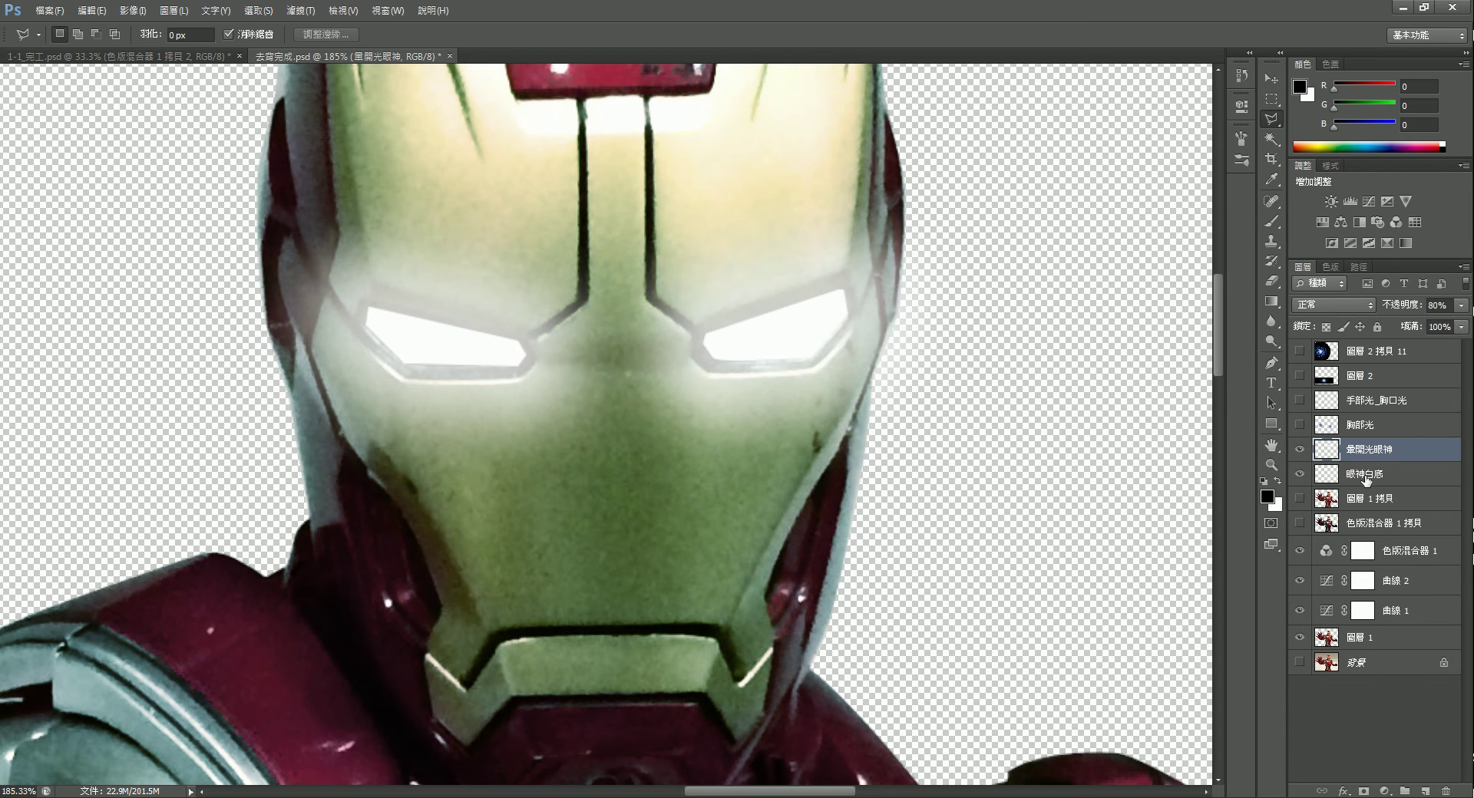
left_click(1299, 450)
left_click(1300, 450)
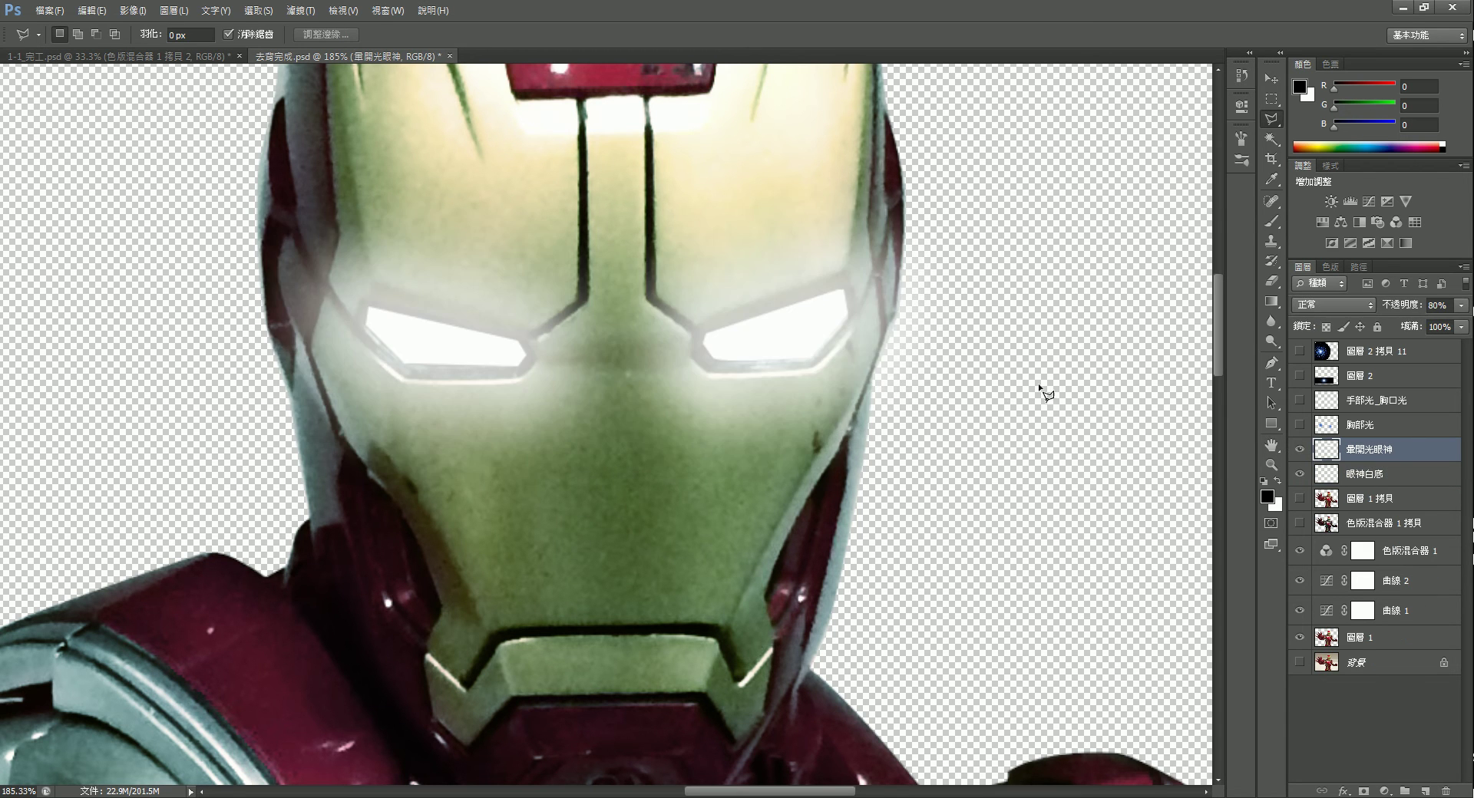
Add a new layer above 圖層 1 拷貝 and load 眼神白底's eye-slit selection.
left_click(1401, 474)
left_click(1390, 498)
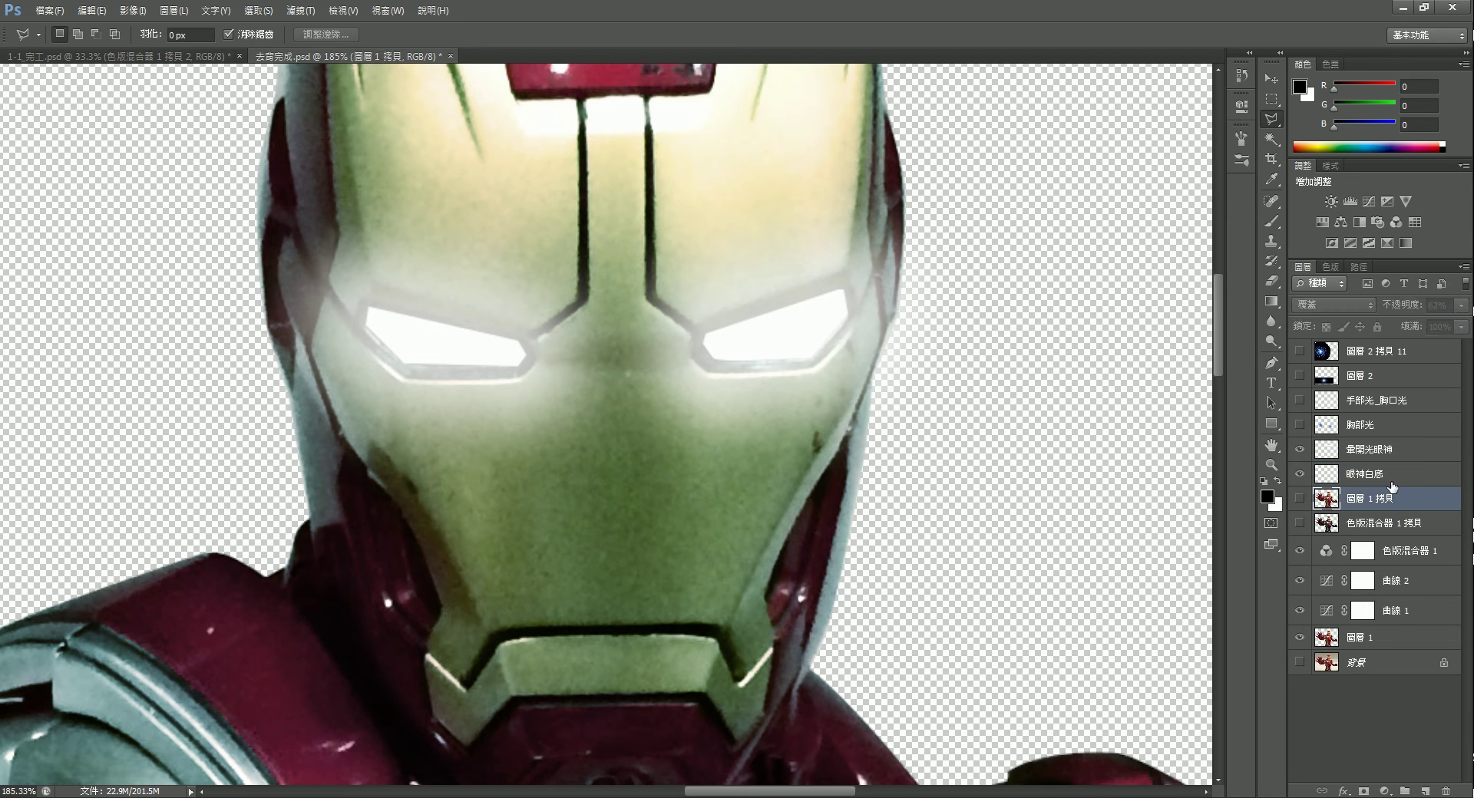
left_click(1424, 791)
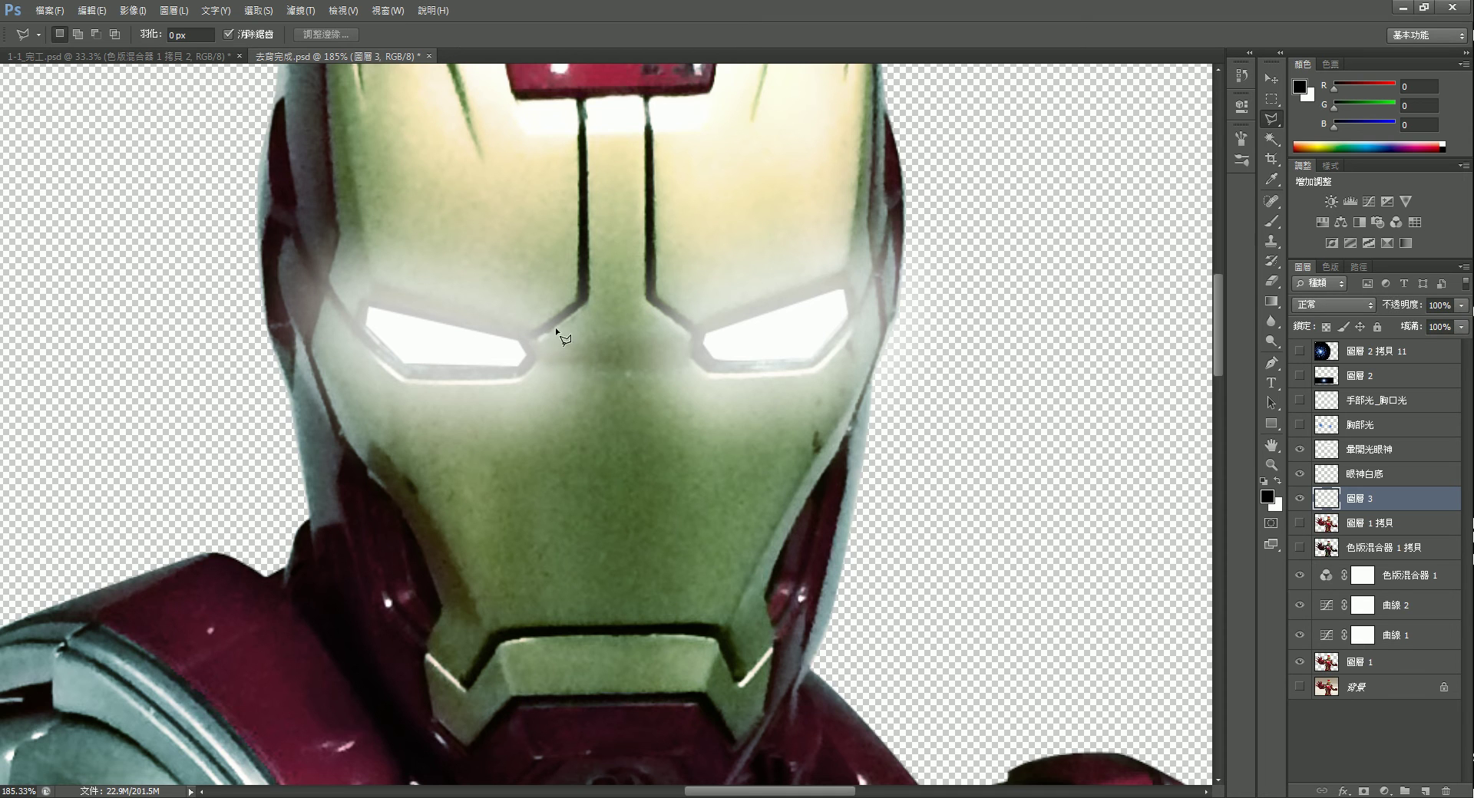
scroll(403, 361, "up", 4)
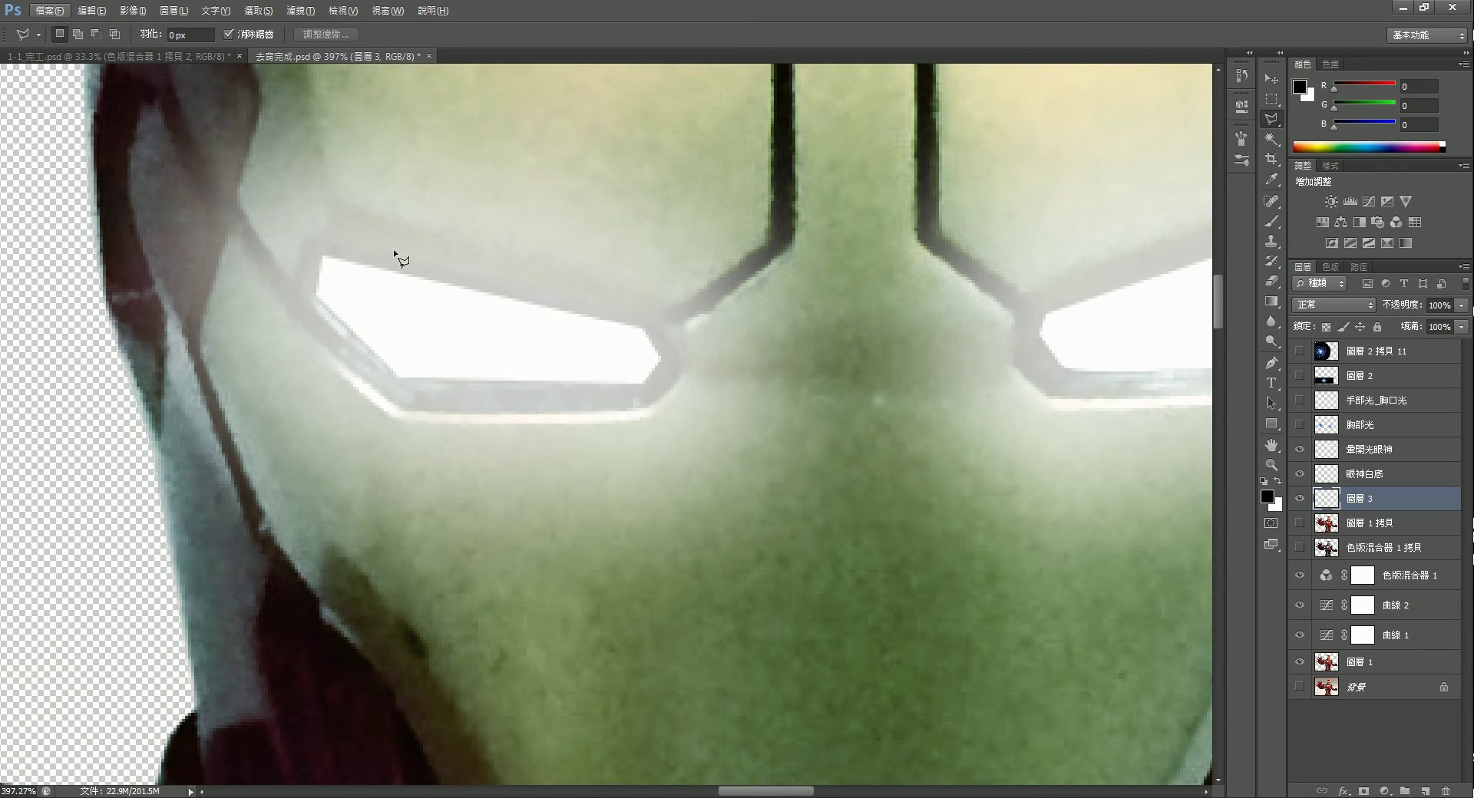
scroll(668, 376, "down", 4)
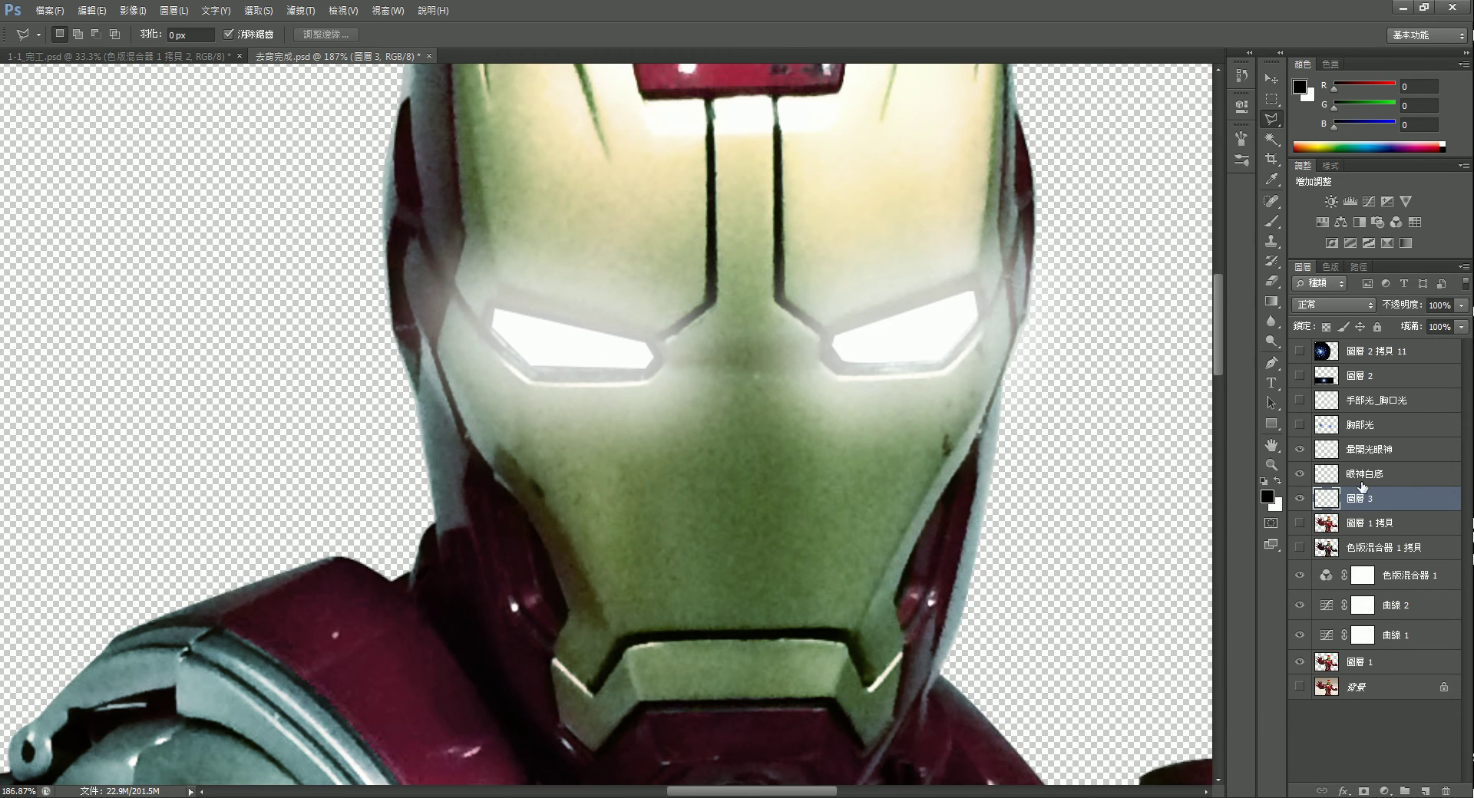
left_click_drag(1364, 496, 1331, 479)
left_click(1328, 475, "ctrl")
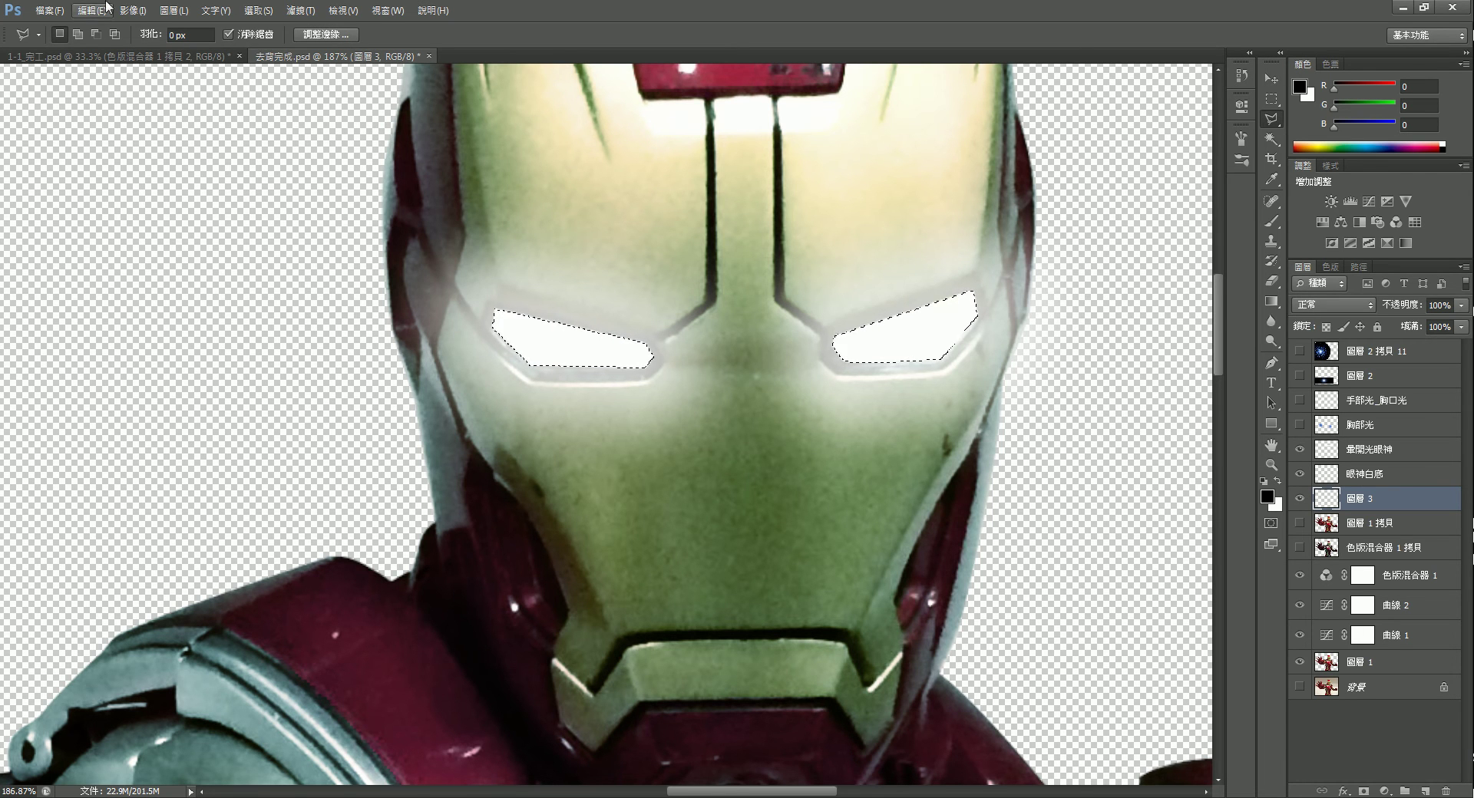
Expand the loaded eye-slit selection by 7 pixels.
left_click(254, 11)
mouse_move(270, 186)
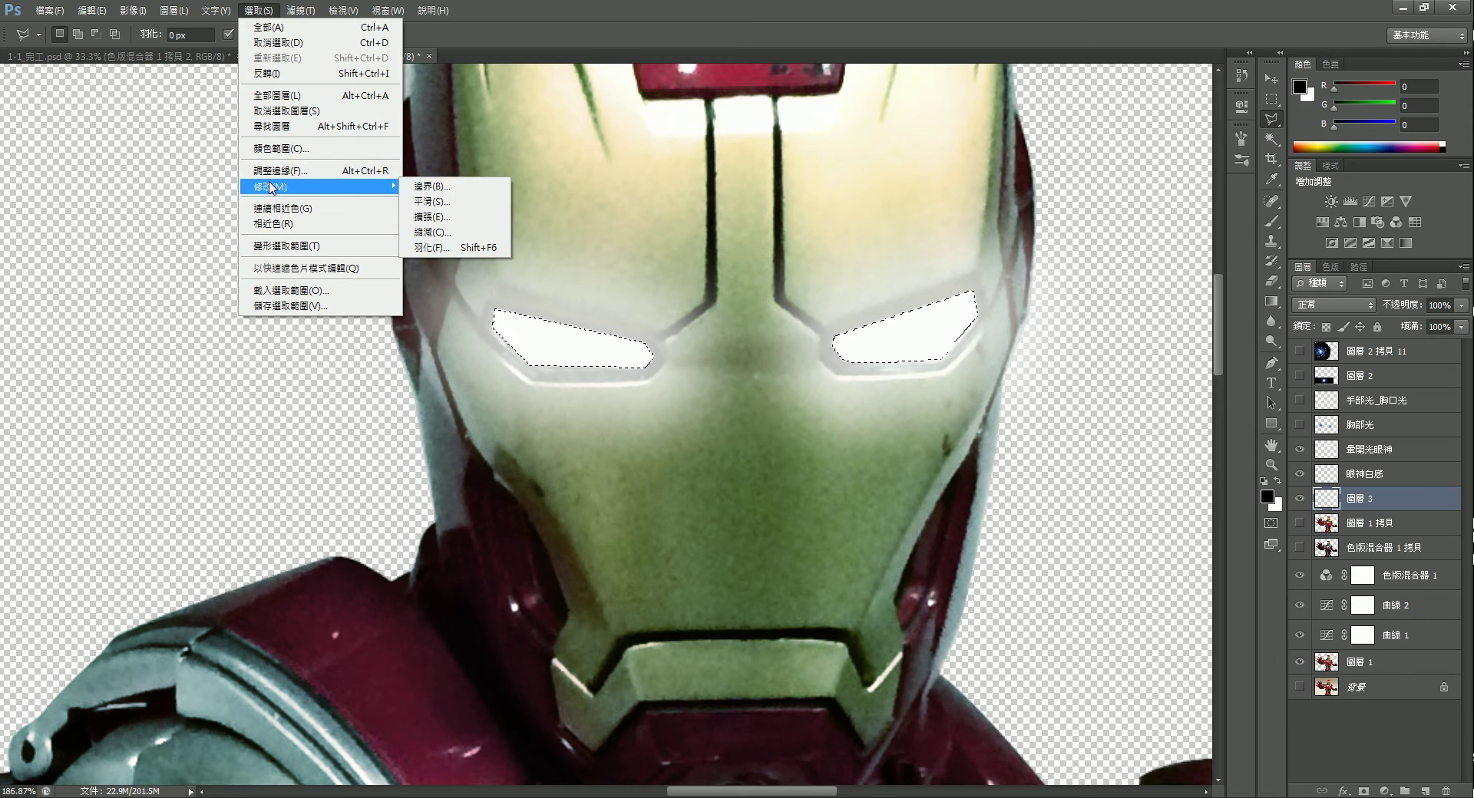
left_click(429, 218)
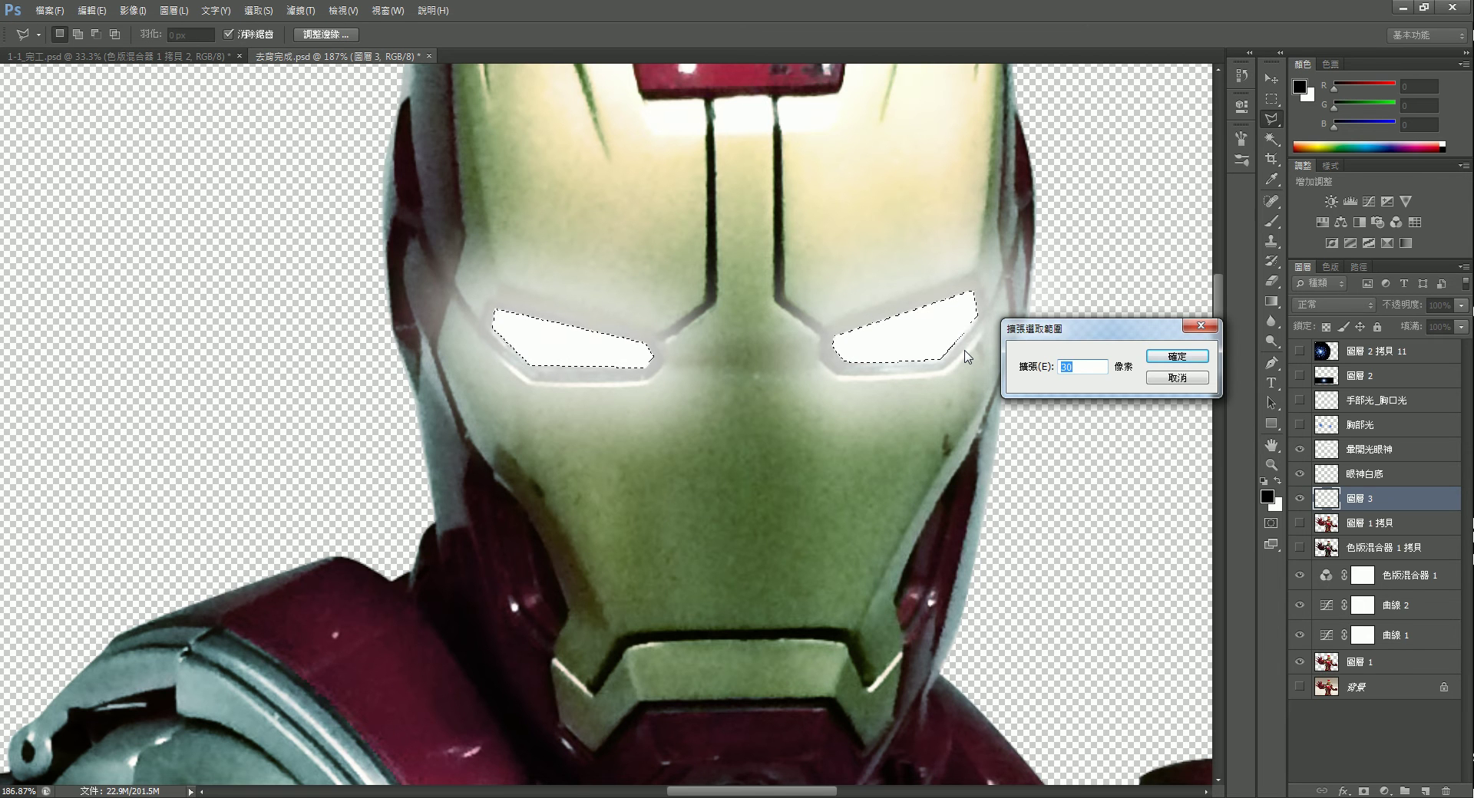
type("7")
left_click(1182, 357)
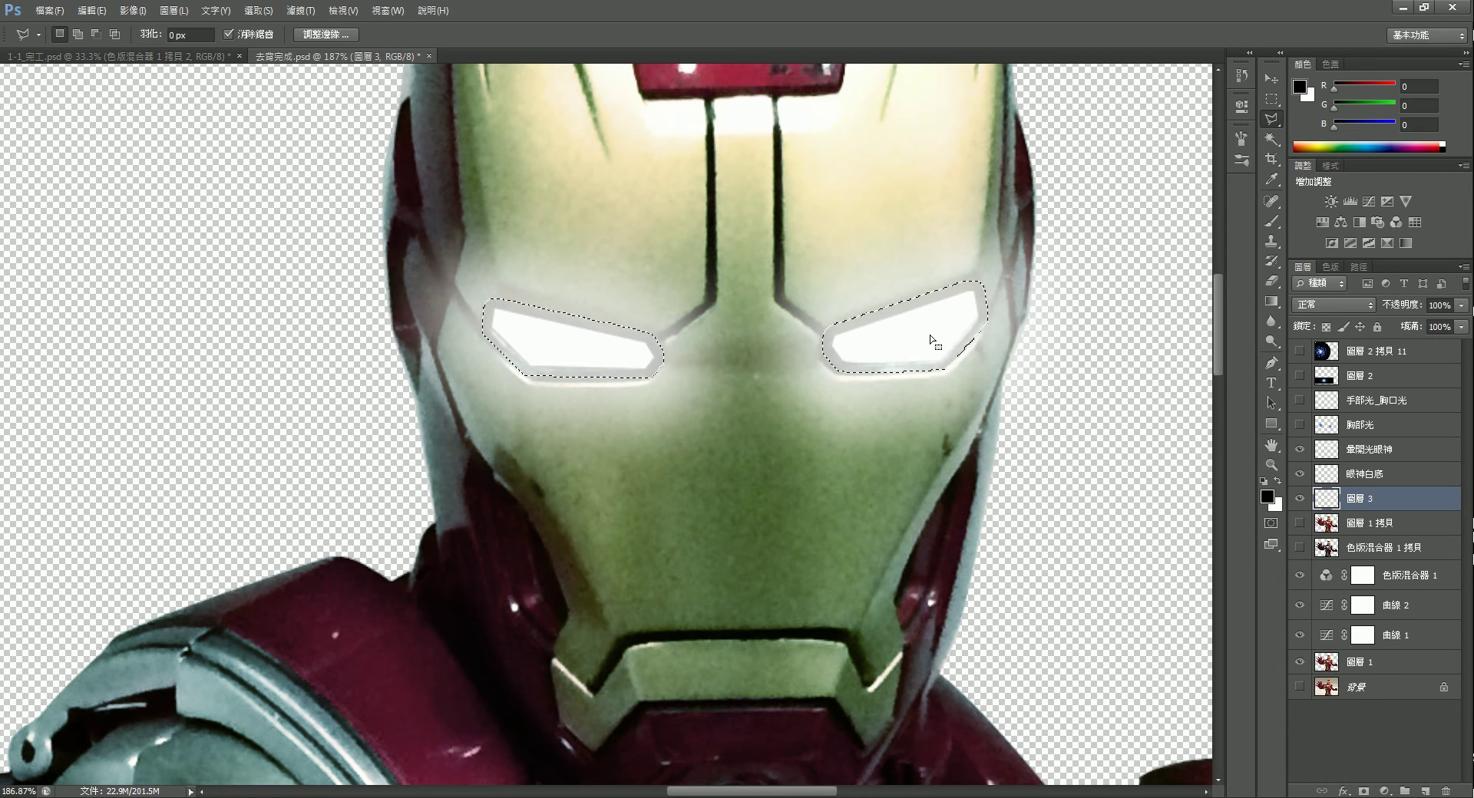
Set the foreground colour to light blue 42adff.
left_click(1267, 496)
left_click(1102, 365)
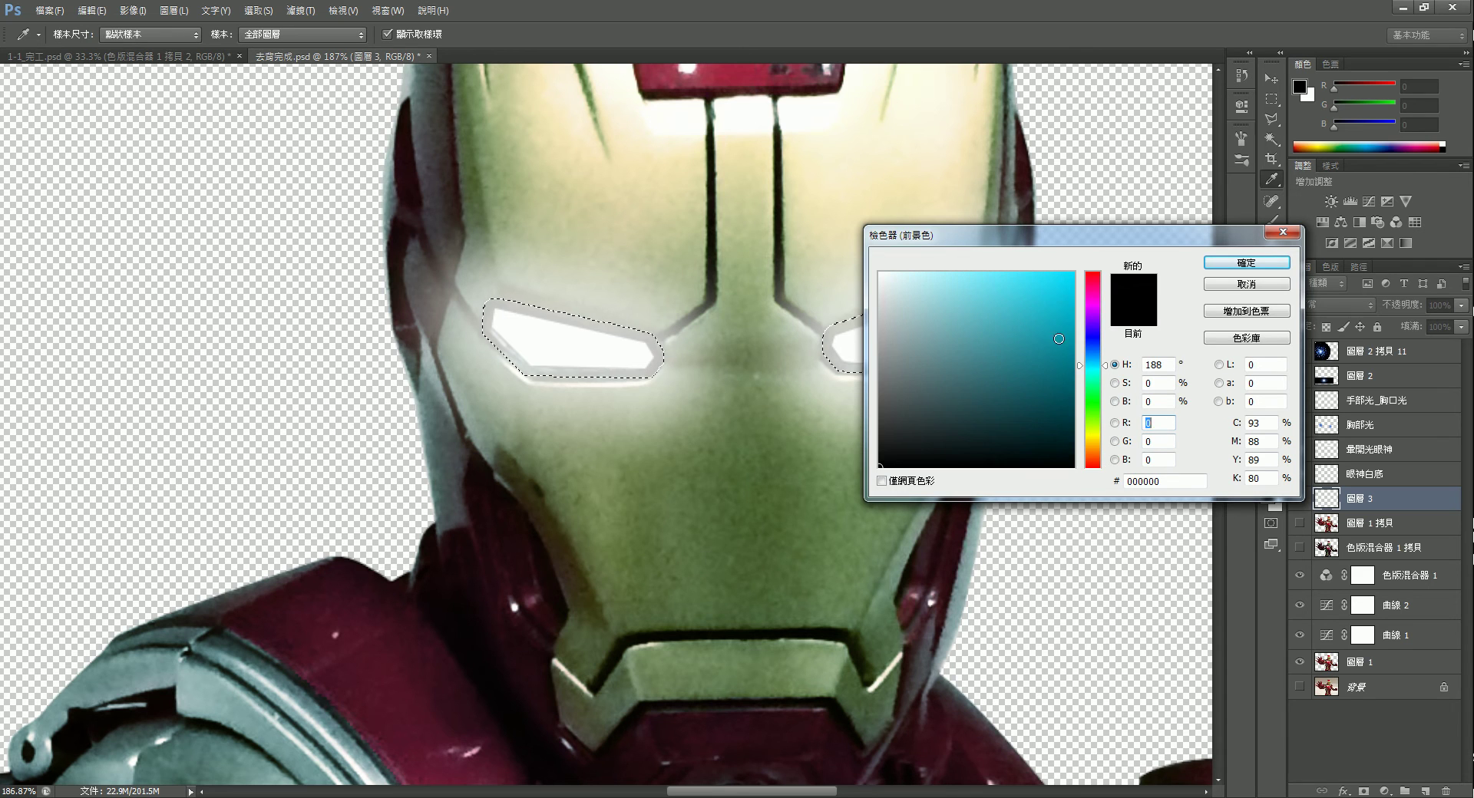
left_click(1055, 295)
left_click_drag(1093, 369, 1094, 355)
left_click(1024, 272)
left_click(1225, 263)
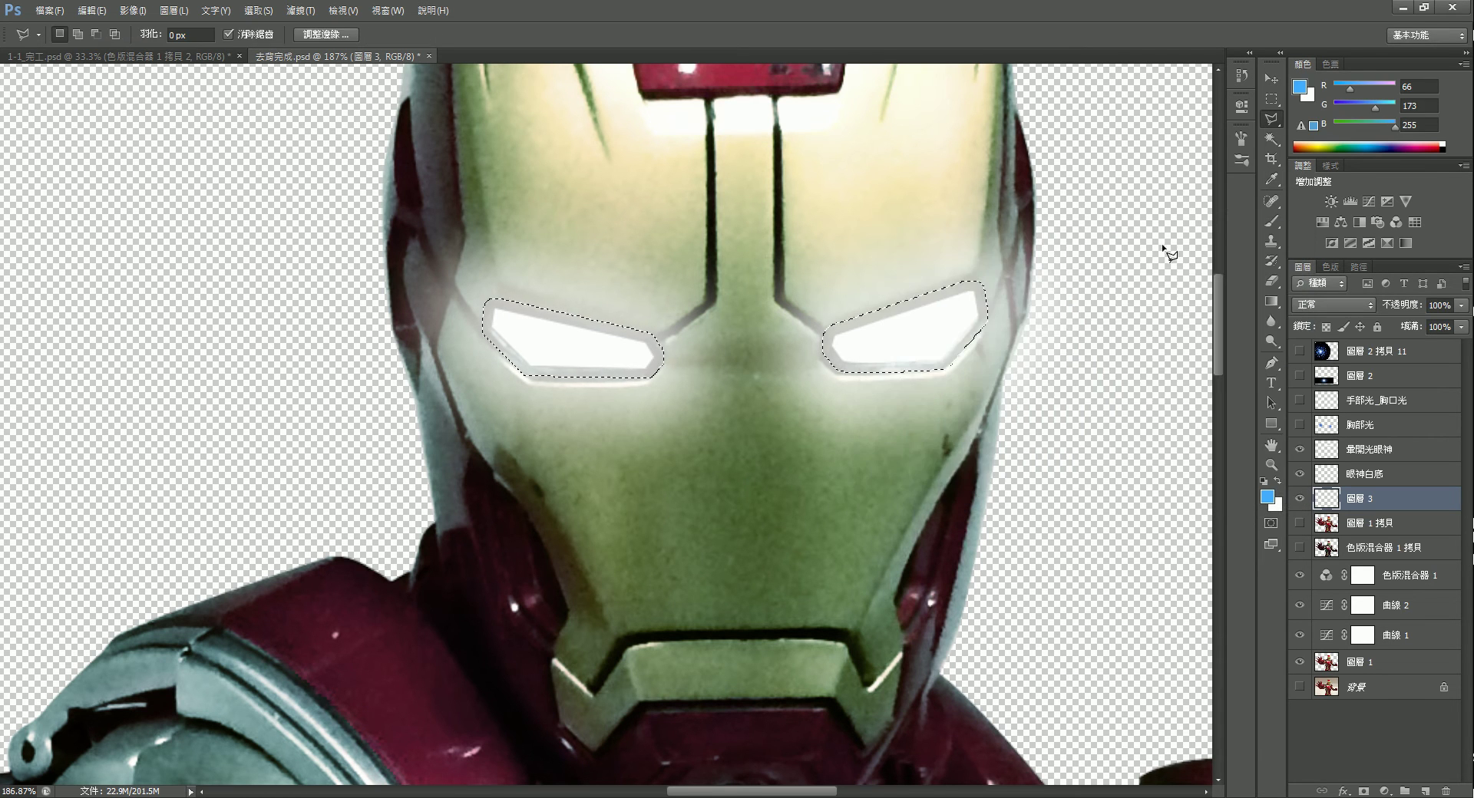
Rename the new 圖層 3 layer to 眼神藍色底光.
double_click(1371, 499)
type("u")
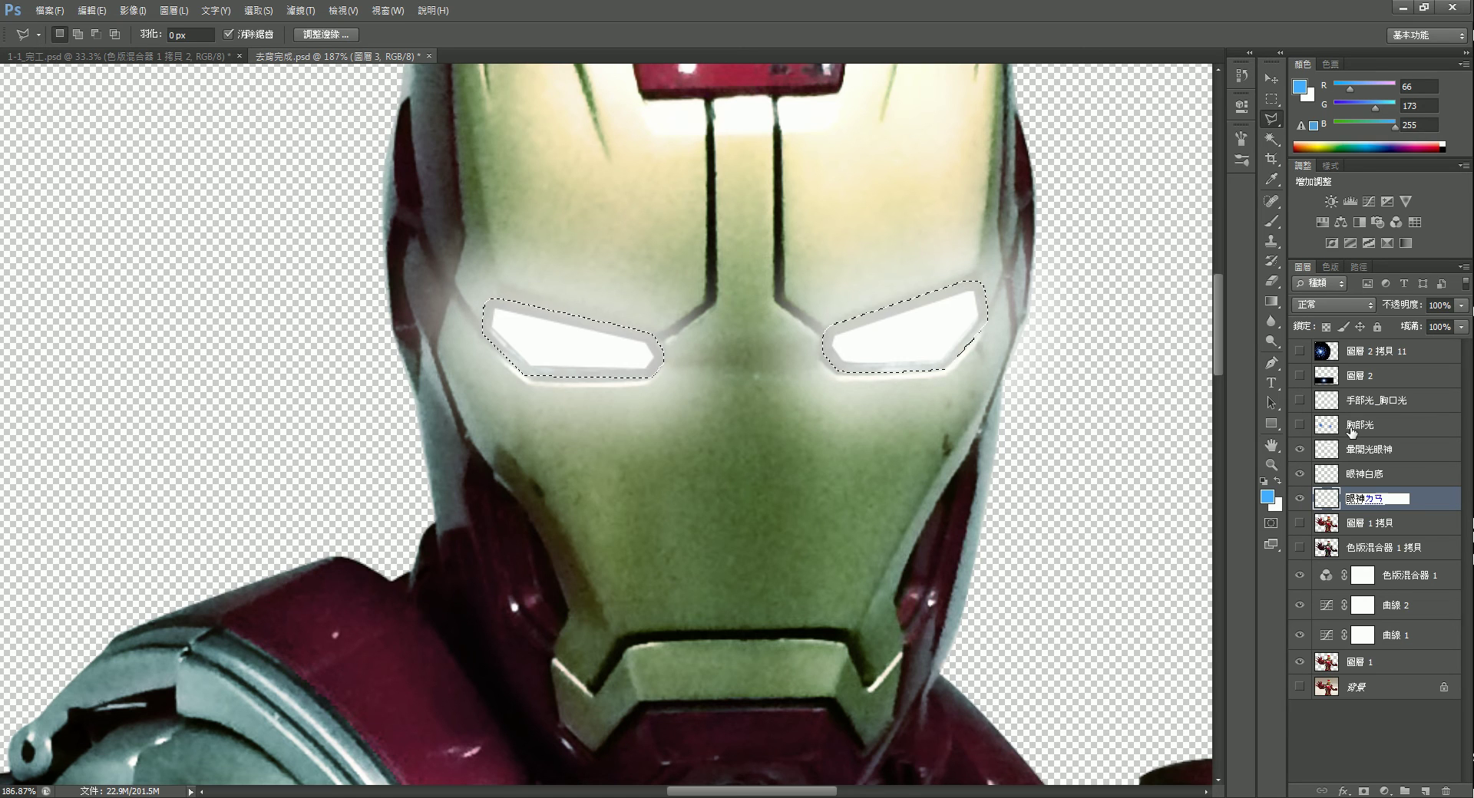
type("光")
key("Return")
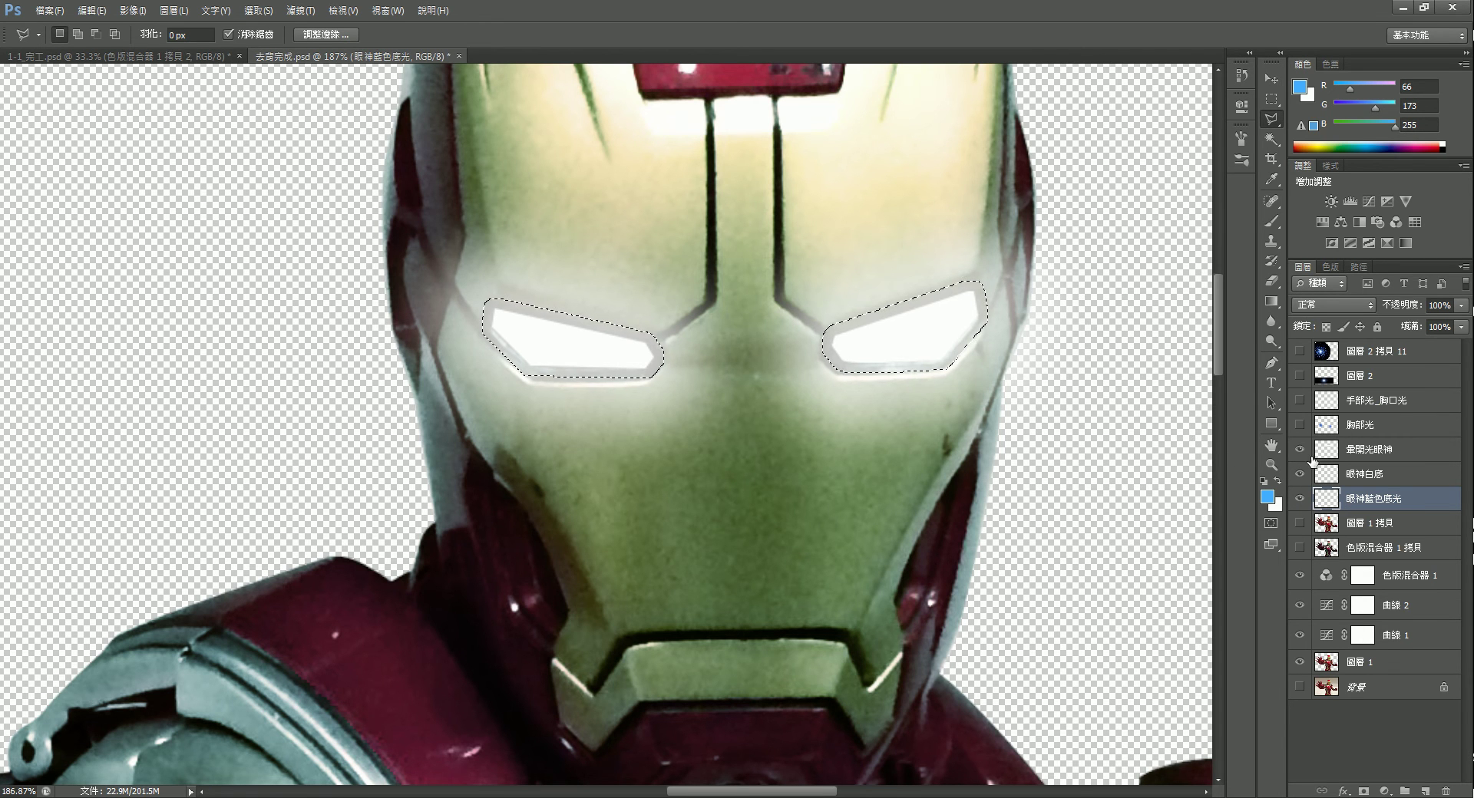
Fill the eye selection with the blue foreground colour and deselect.
left_click(88, 10)
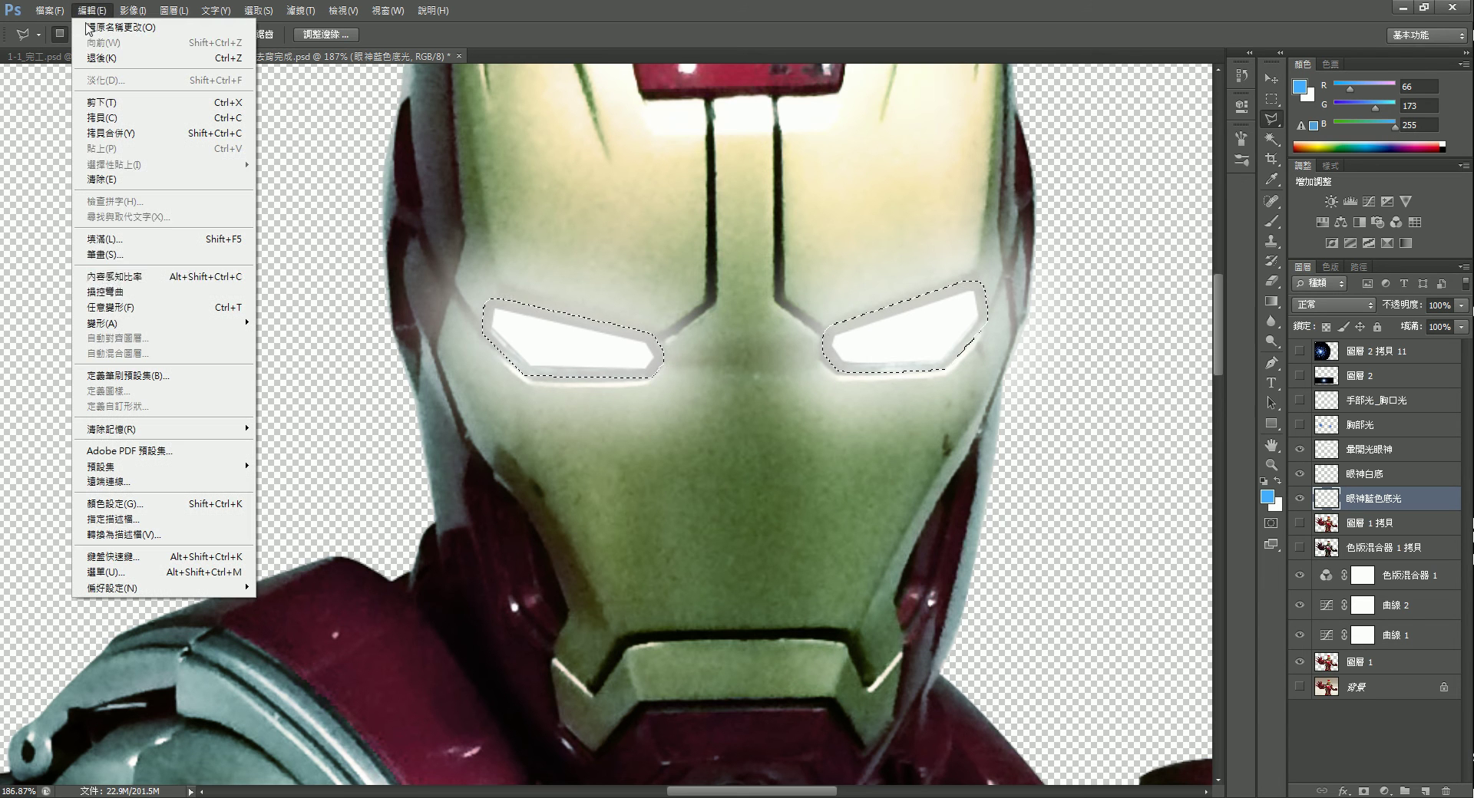
left_click(103, 239)
left_click(763, 250)
left_click(728, 265)
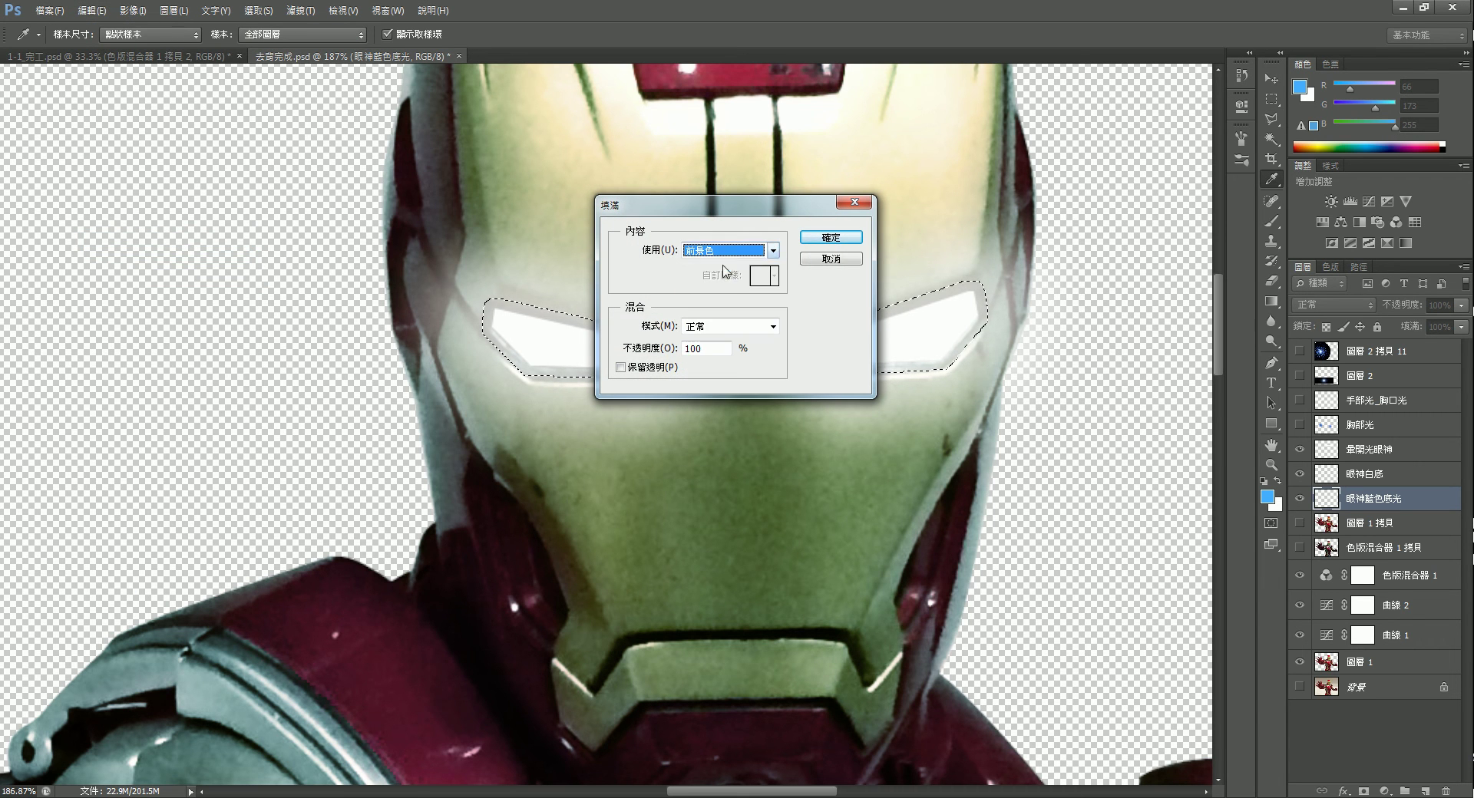
left_click(830, 238)
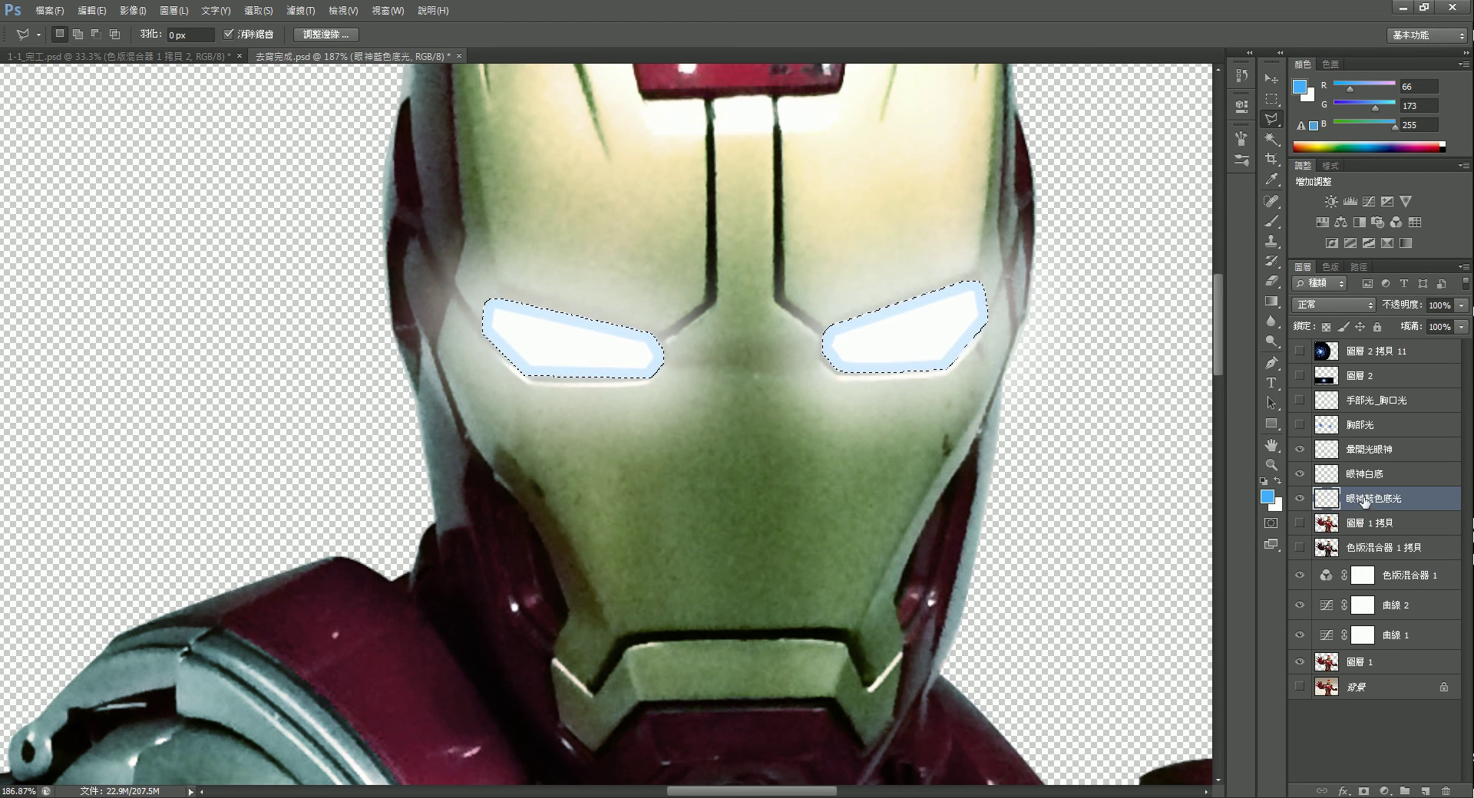
key("ctrl+d")
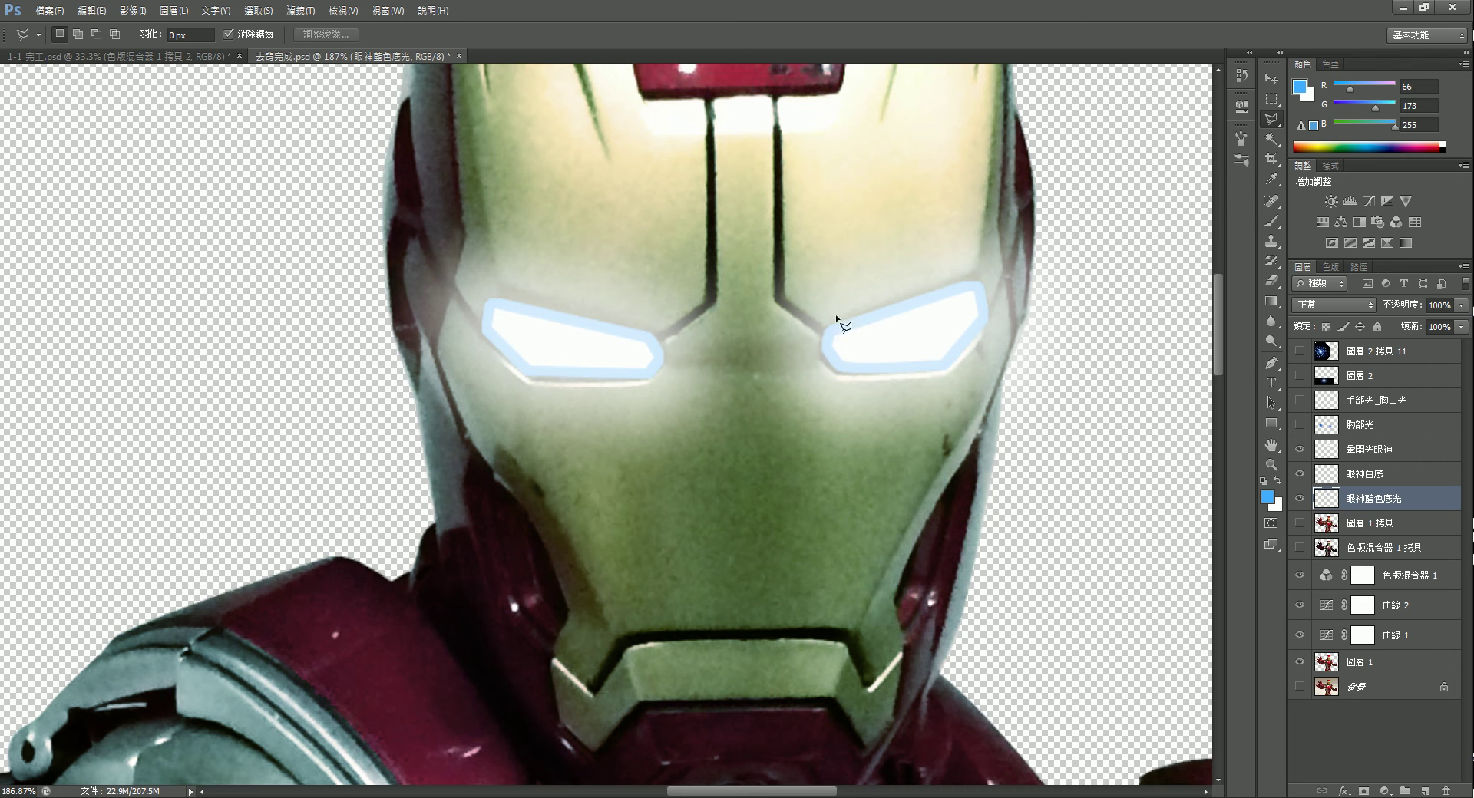
Blur the eye blue-glow layer with a 4.8-pixel Gaussian Blur.
left_click(300, 12)
mouse_move(356, 251)
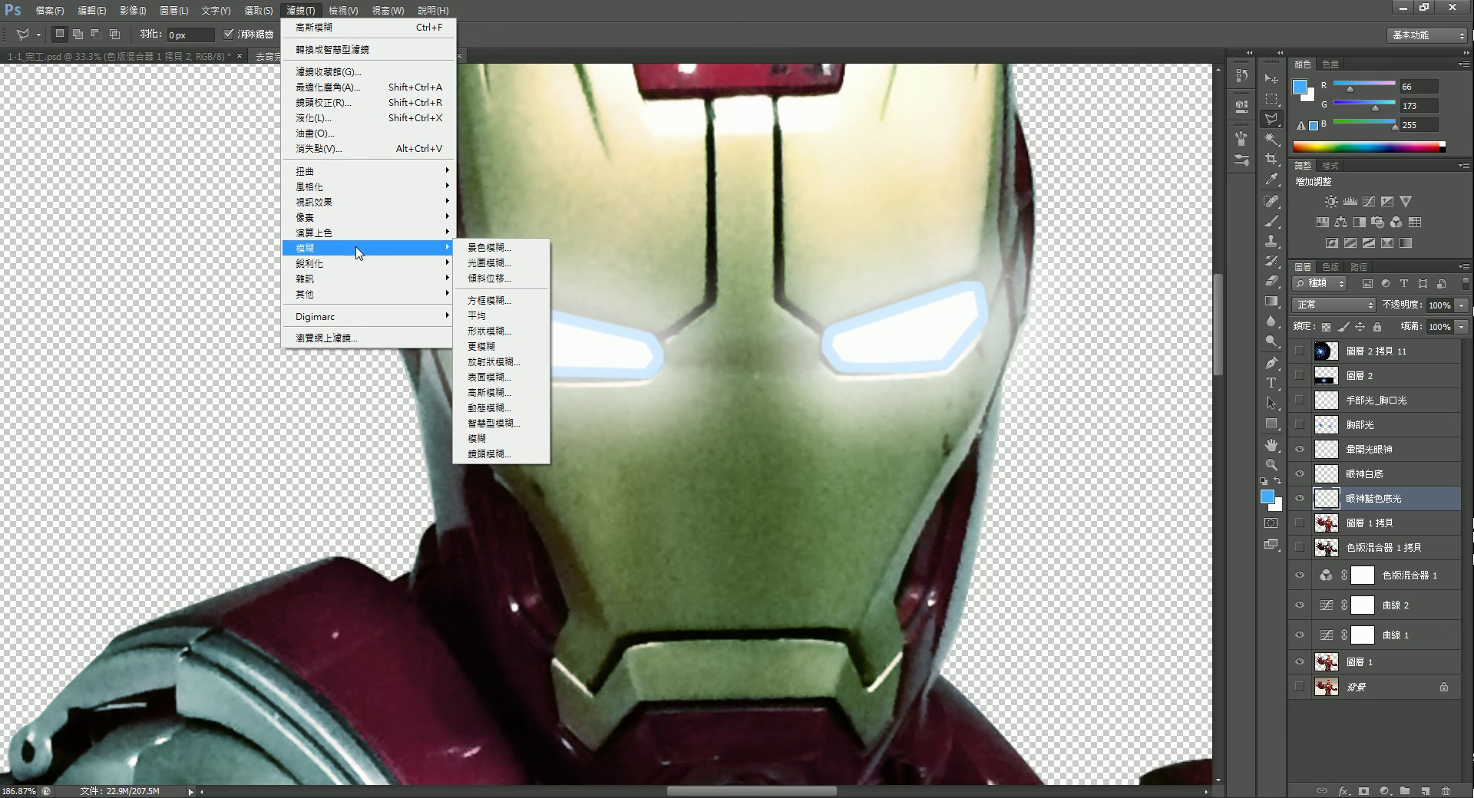
left_click(495, 393)
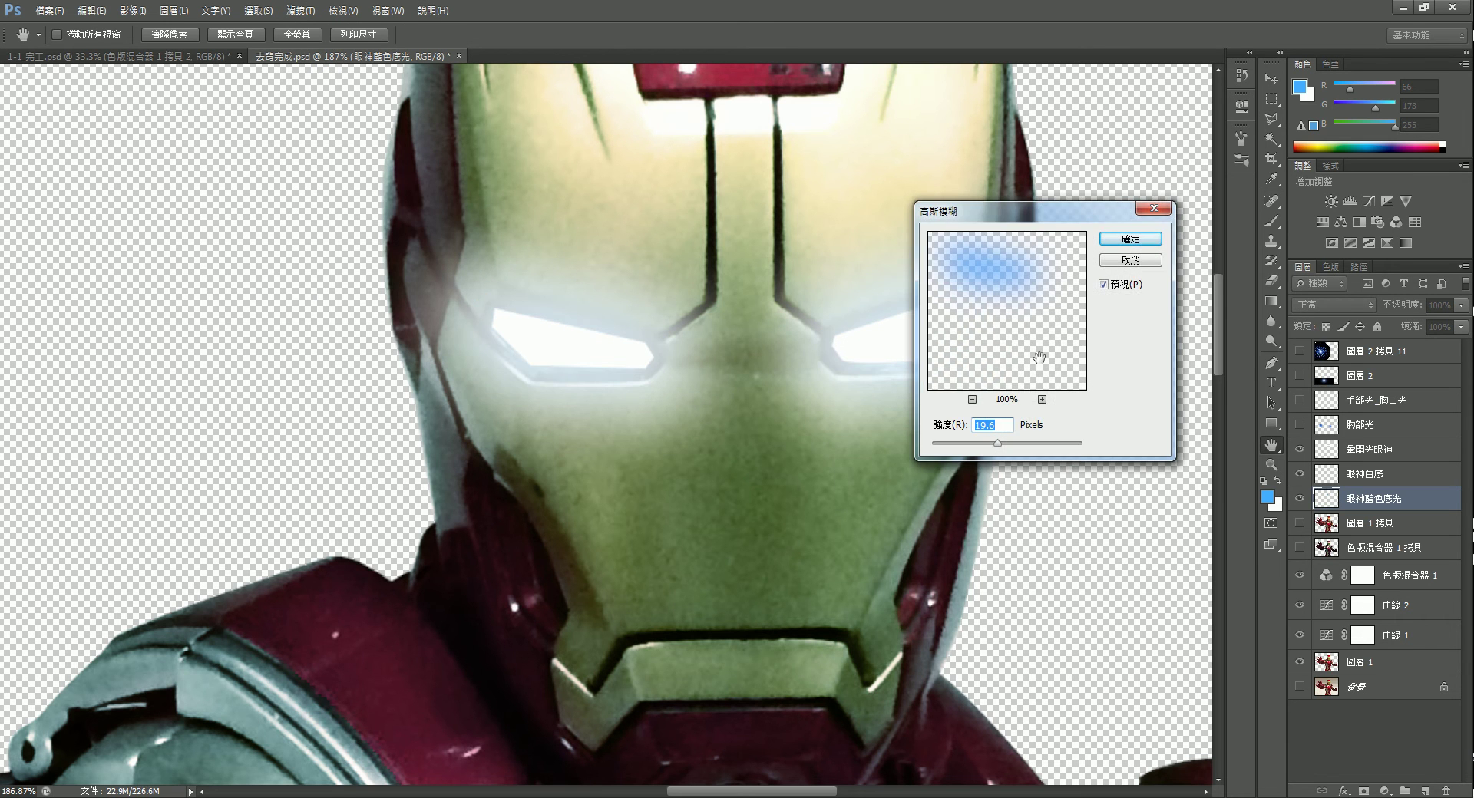
left_click_drag(1021, 220, 1186, 219)
left_click_drag(1162, 443, 1146, 447)
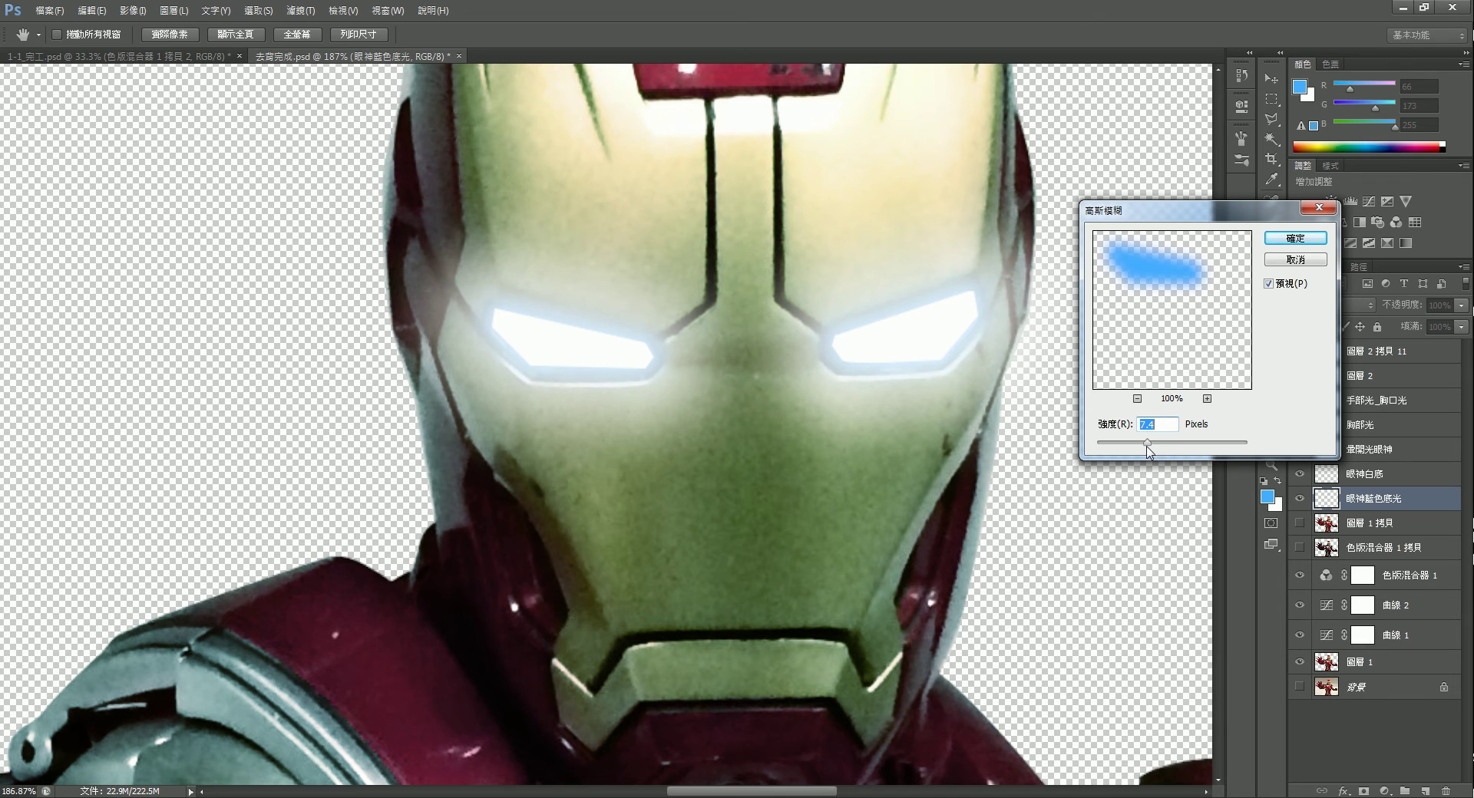
left_click(1295, 240)
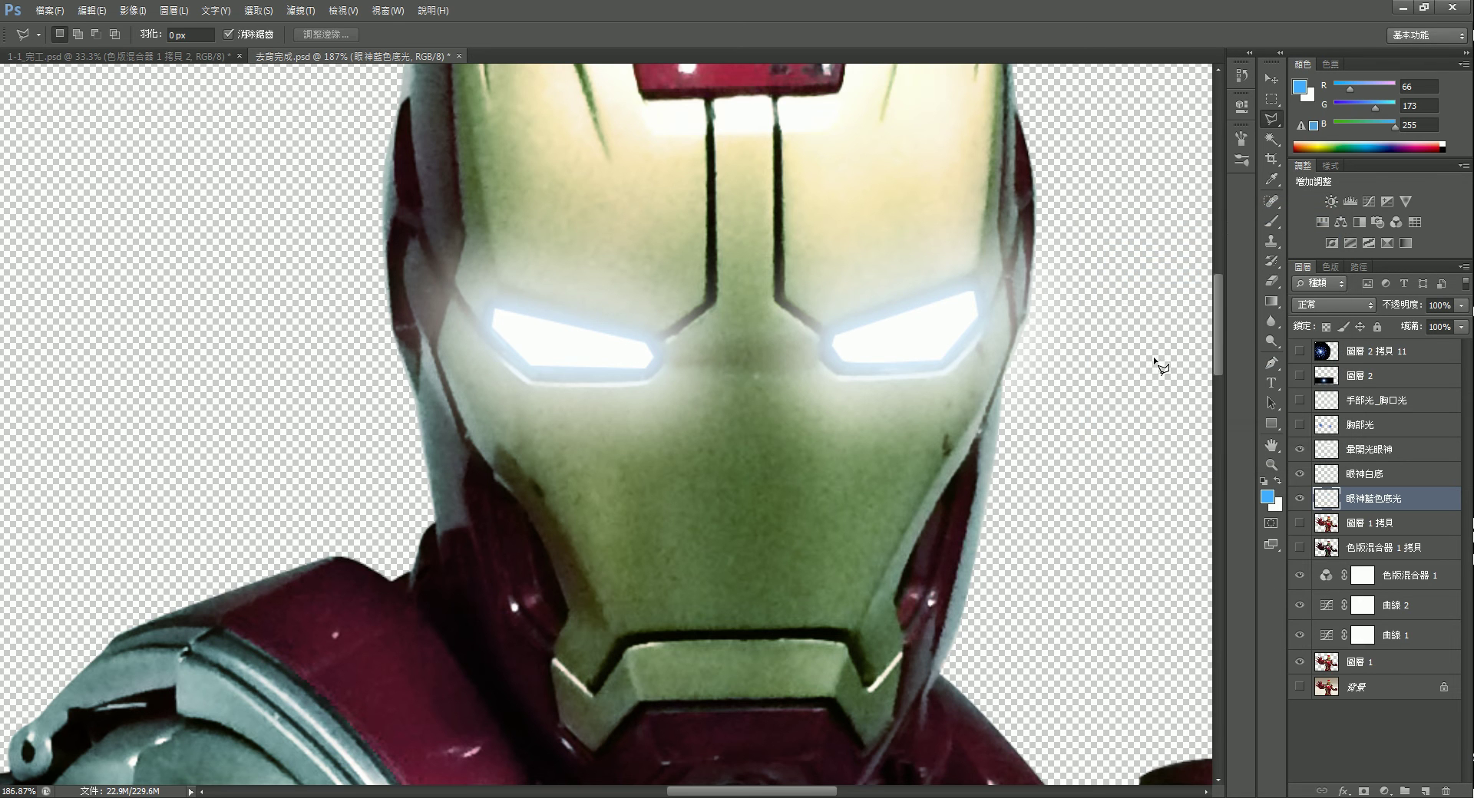
Nudge the eye glow's hue slightly with Hue/Saturation.
left_click(132, 10)
mouse_move(142, 52)
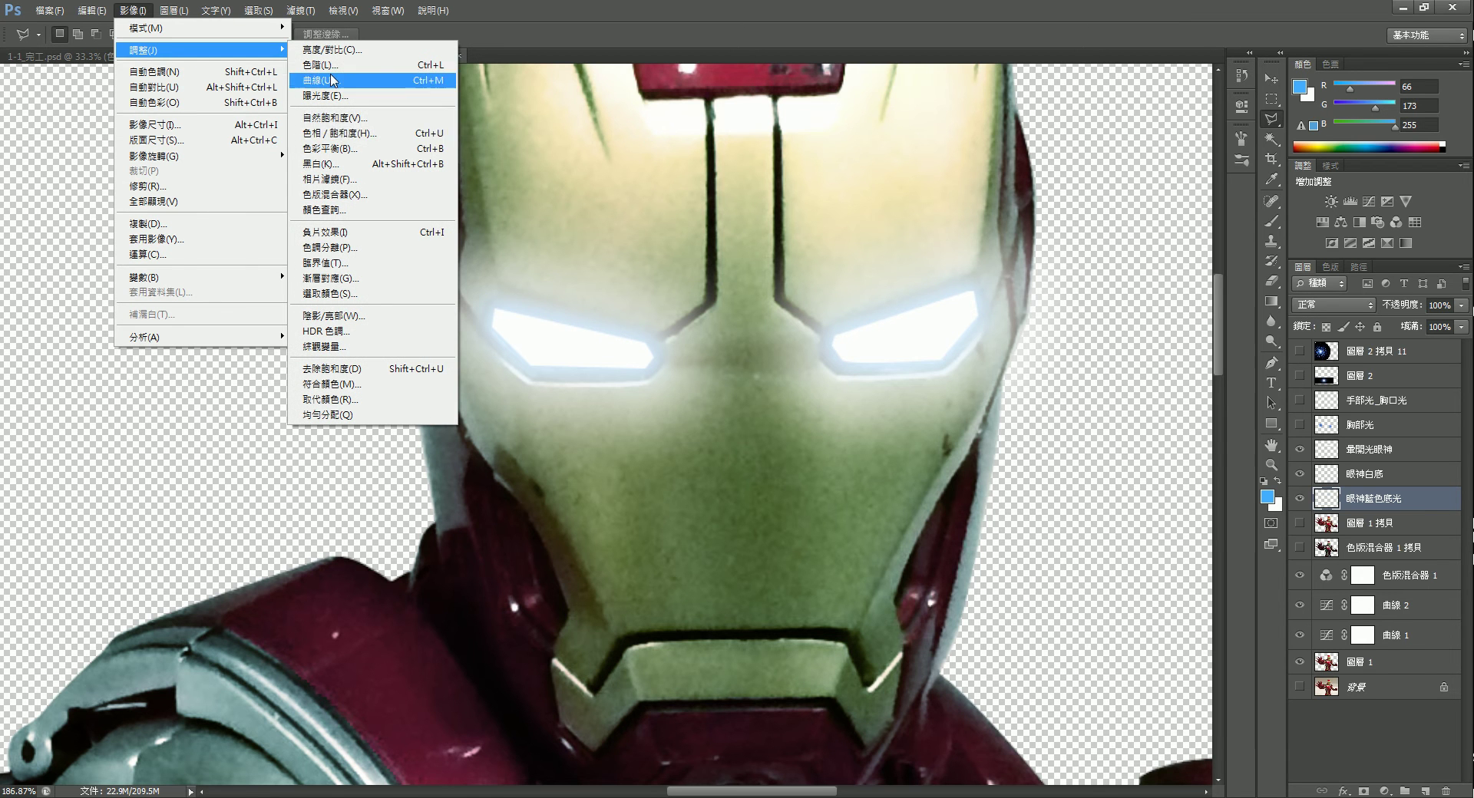
left_click(350, 139)
left_click_drag(1054, 166, 1219, 176)
mouse_move(1239, 268)
left_mouse_down()
mouse_move(1262, 268)
mouse_move(1205, 271)
mouse_move(1244, 270)
left_mouse_up()
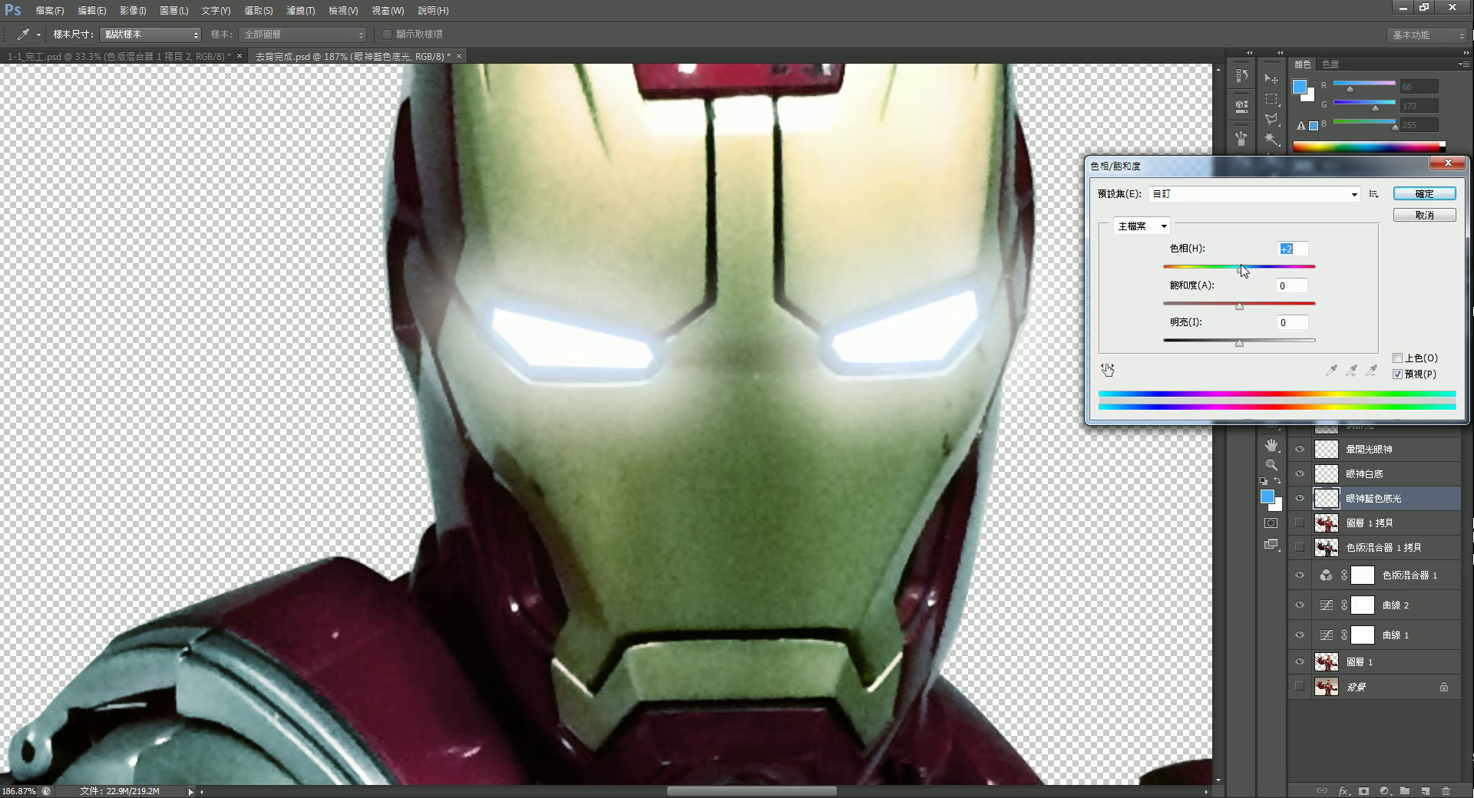
left_click(1424, 193)
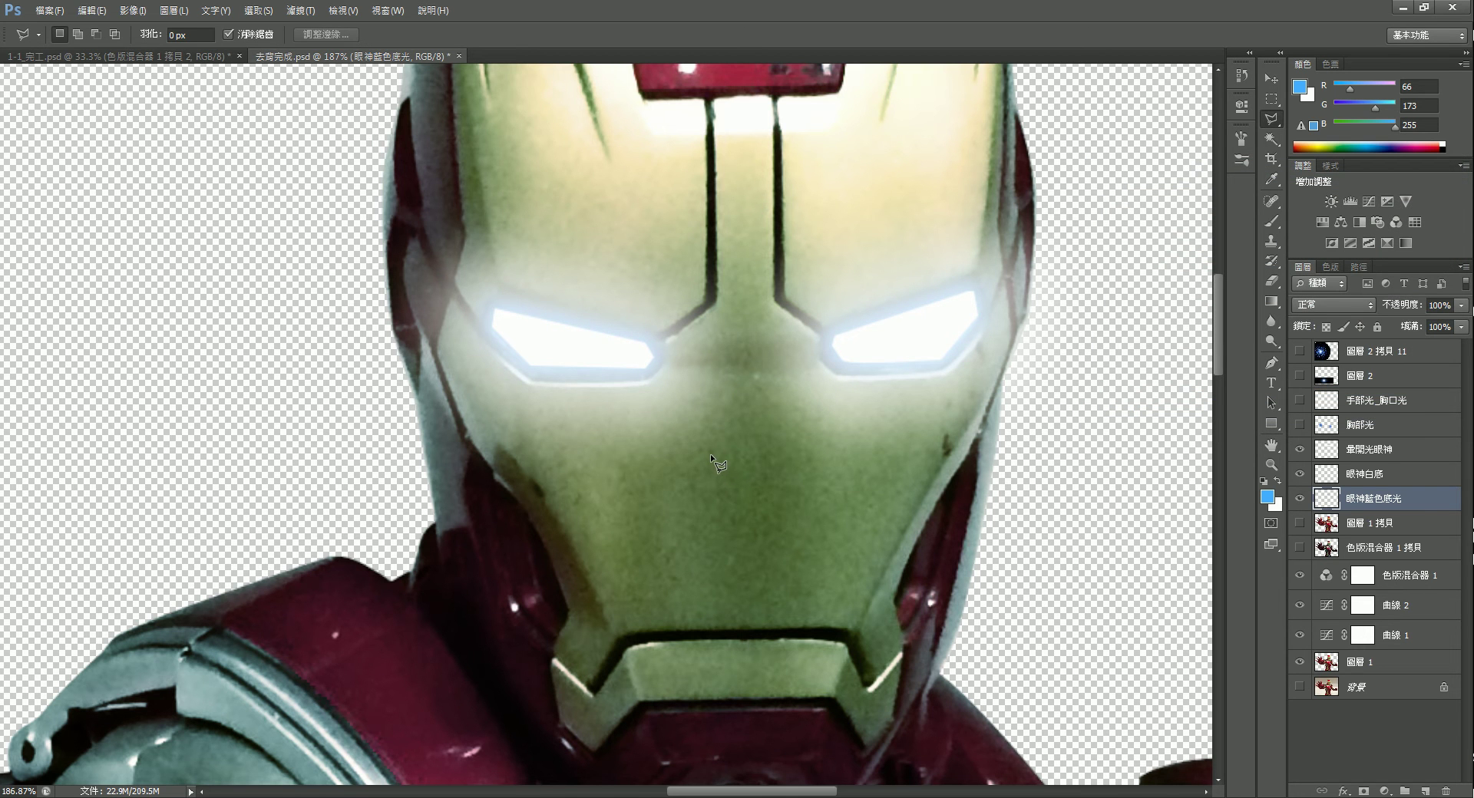
Toggle the 暈開光眼神 white eye glow off and on twice to compare.
scroll(707, 453, "down", 5)
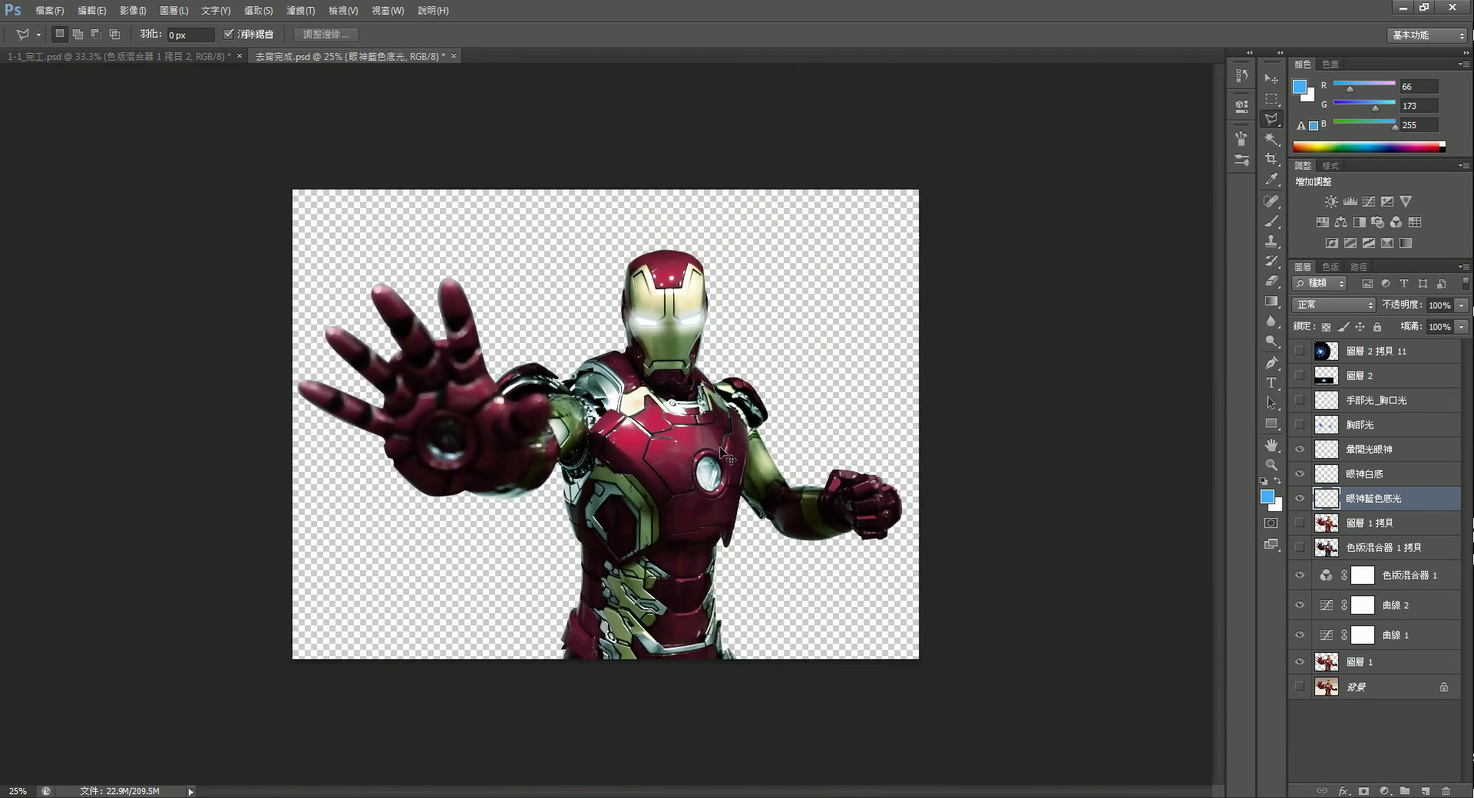
scroll(1006, 447, "up", 2)
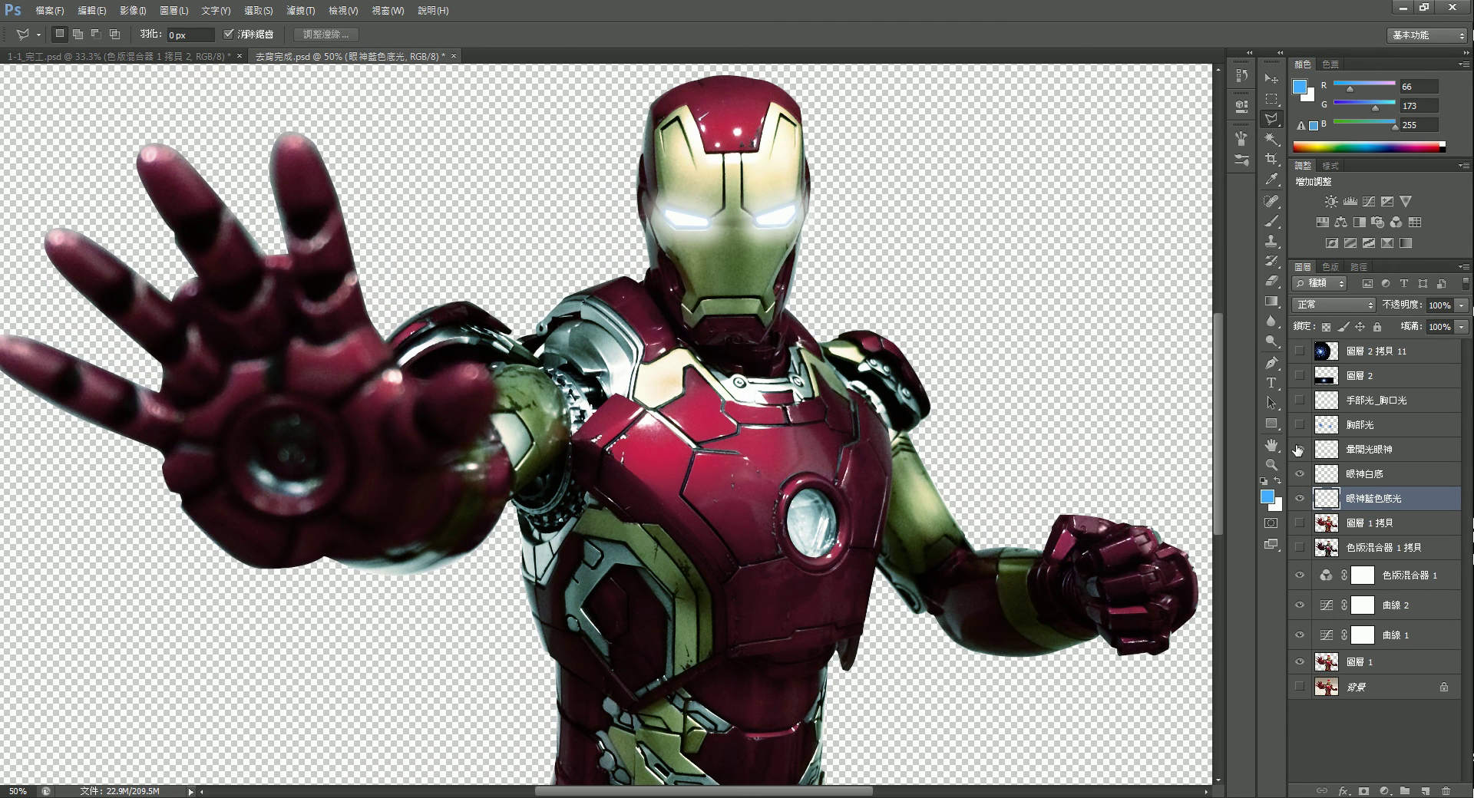
left_click(1298, 450)
left_click(1299, 450)
left_click(1299, 449)
left_click(1299, 450)
Select the 胸部光 layer and make it visible.
left_click(1381, 426)
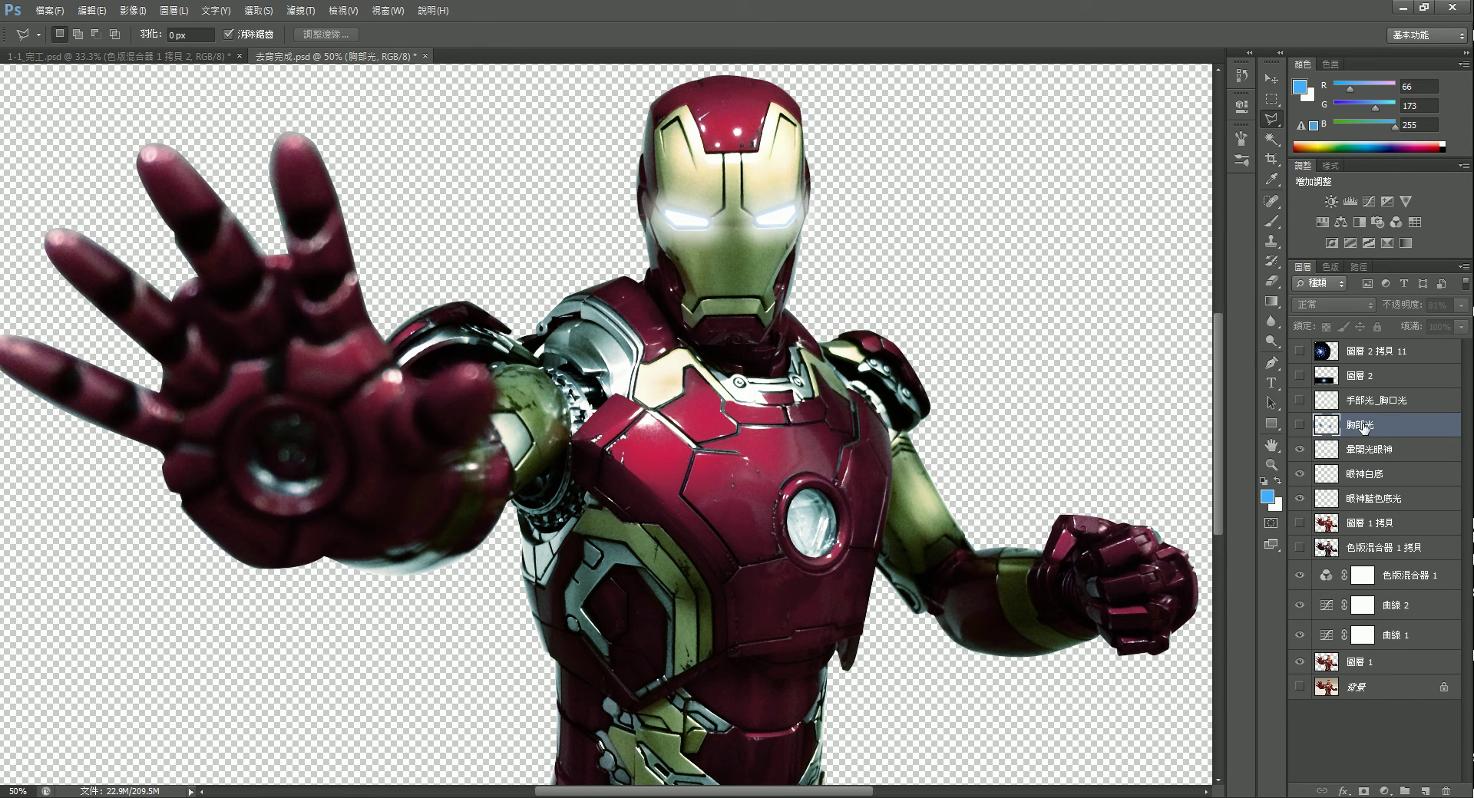
left_click(1300, 425)
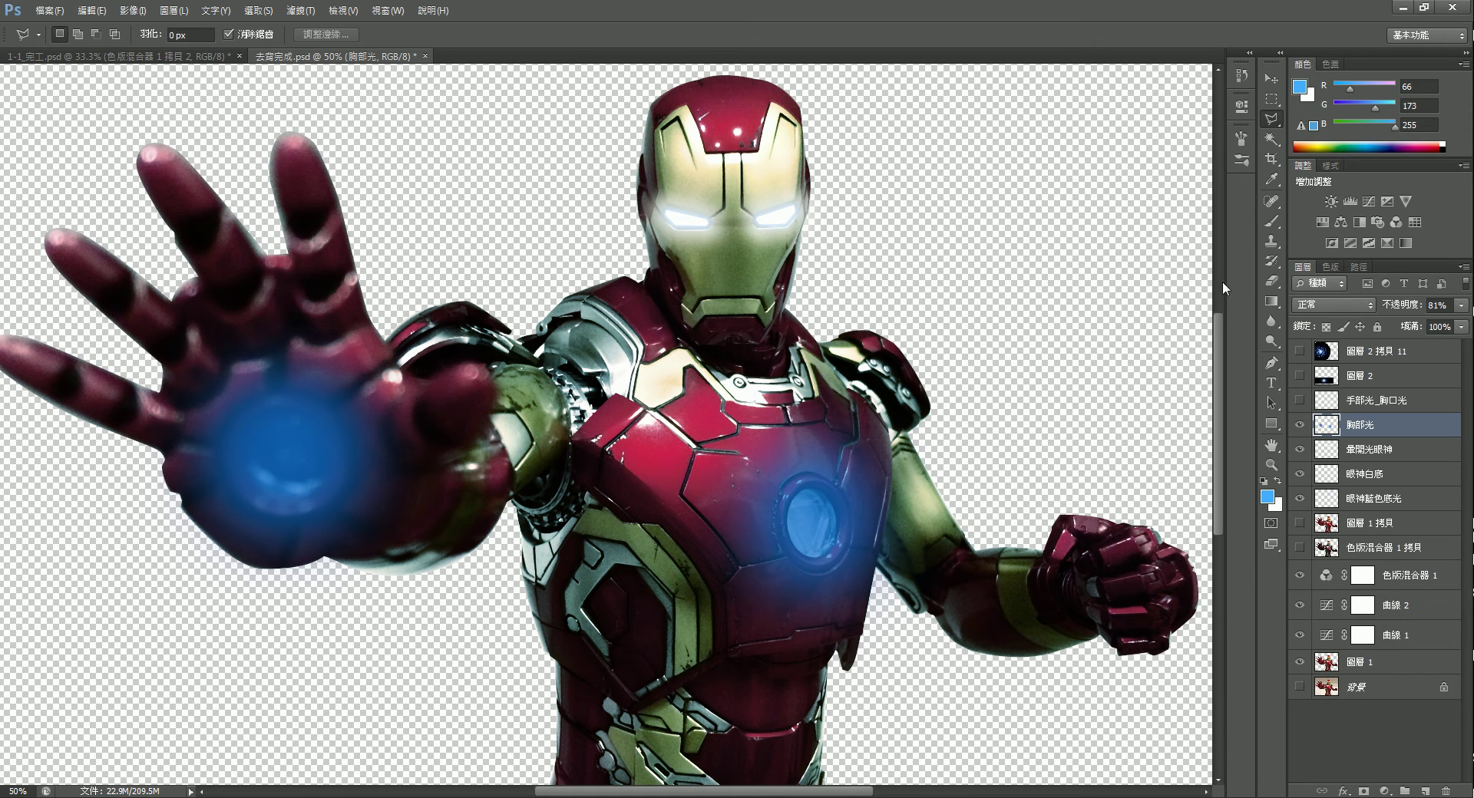
left_click(1271, 99)
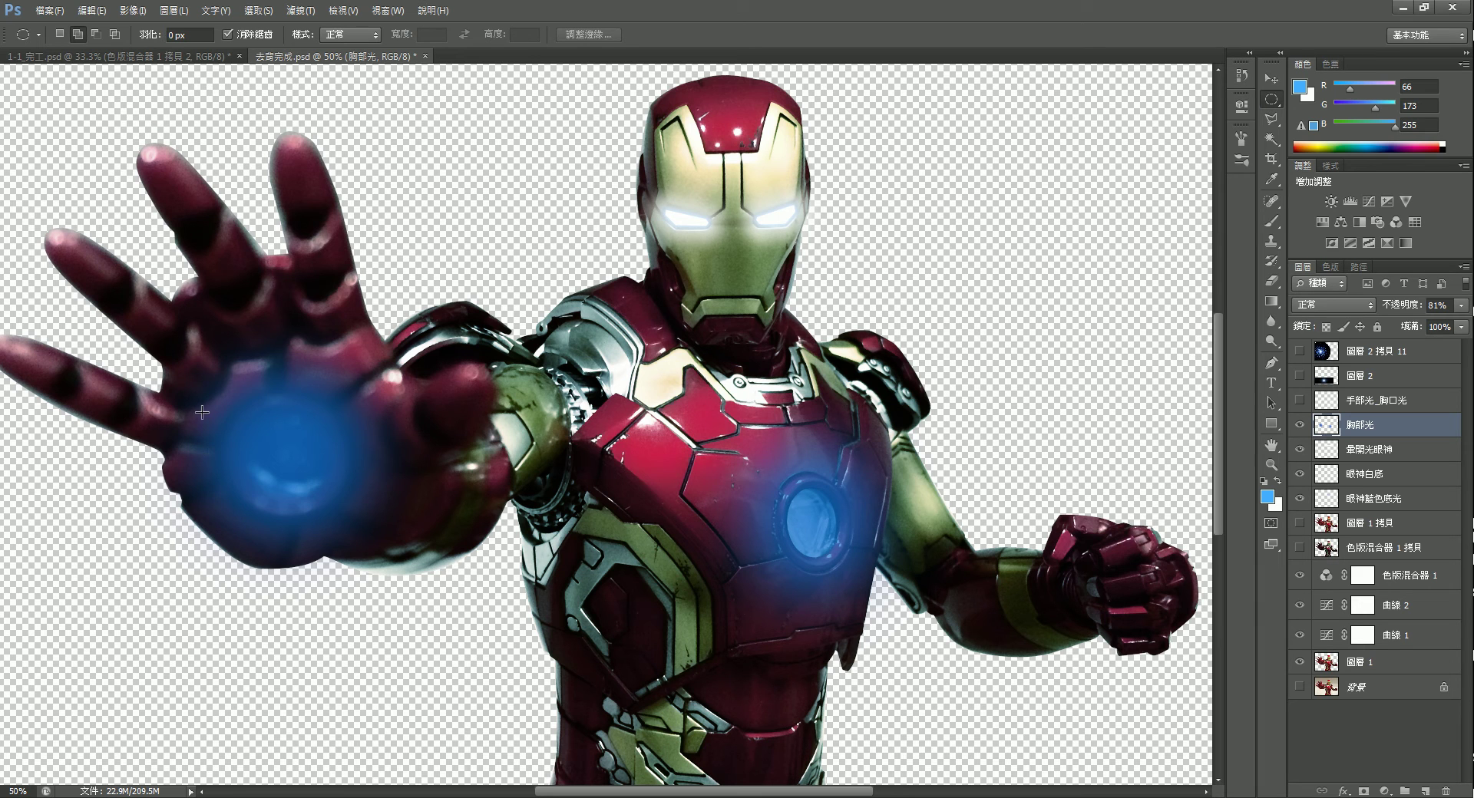
Fill oval selections over the palm repulsor and chest reactor with blue, then deselect.
left_click_drag(352, 534, 353, 535)
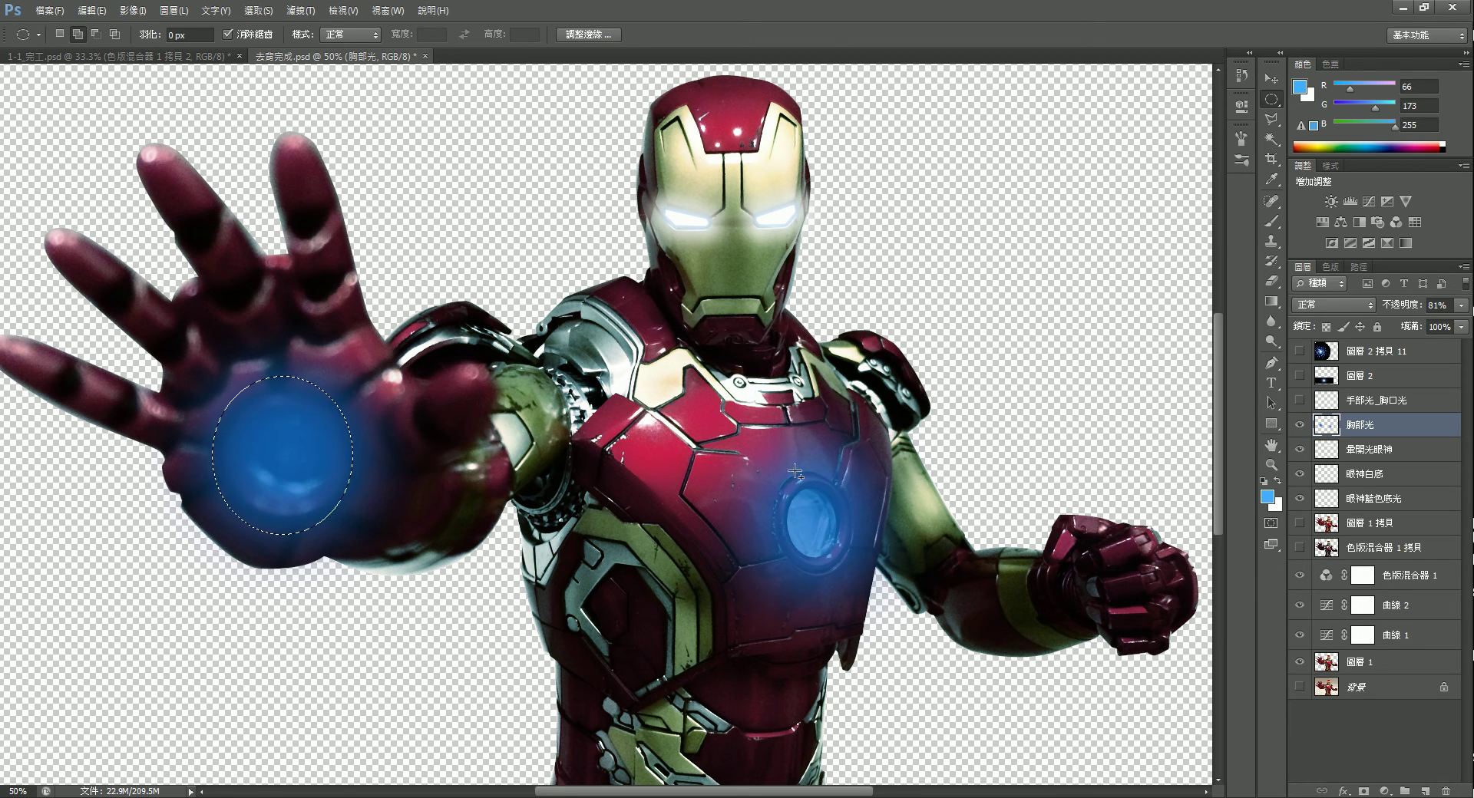
left_click_drag(820, 543, 837, 568)
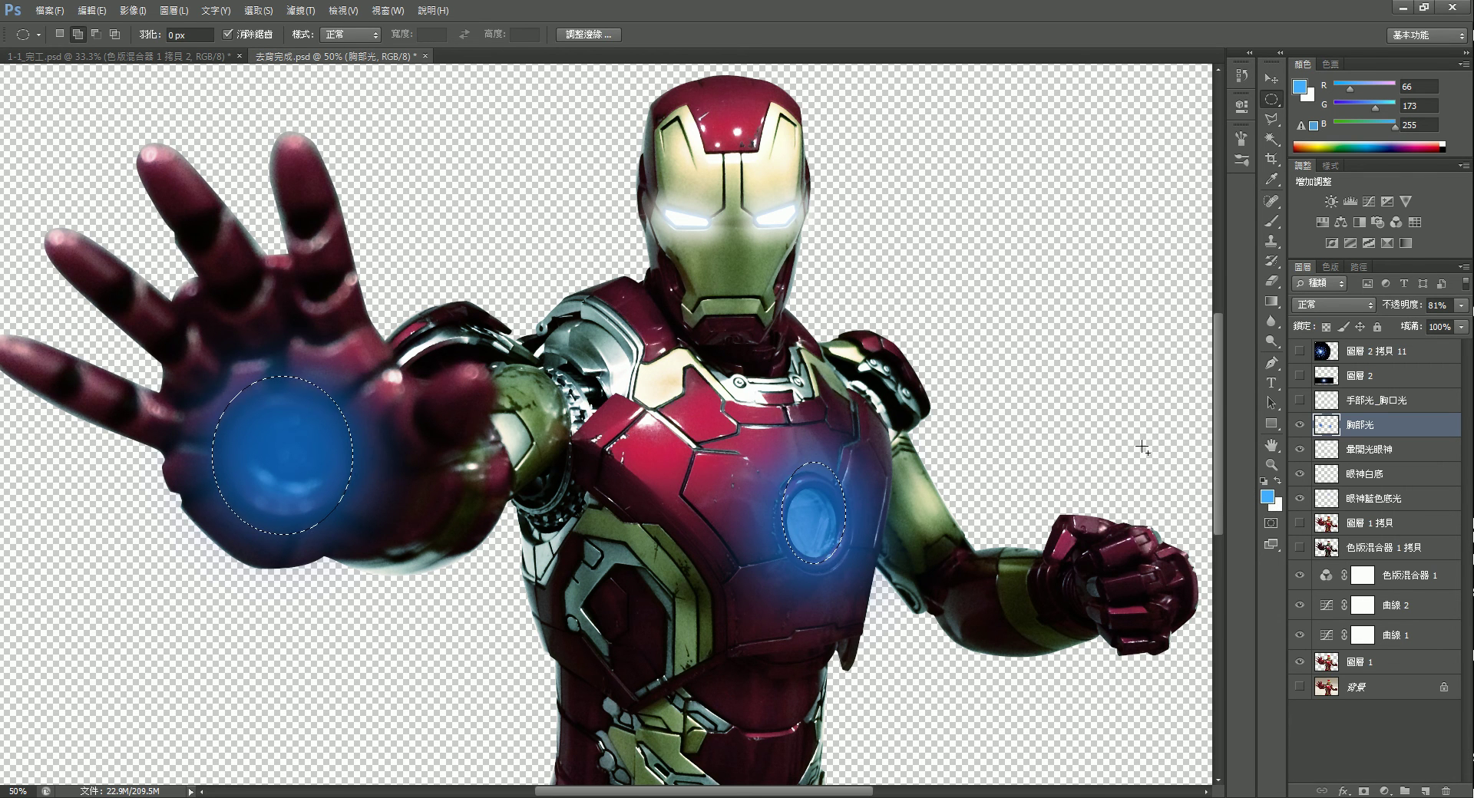
key("alt+BackSpace")
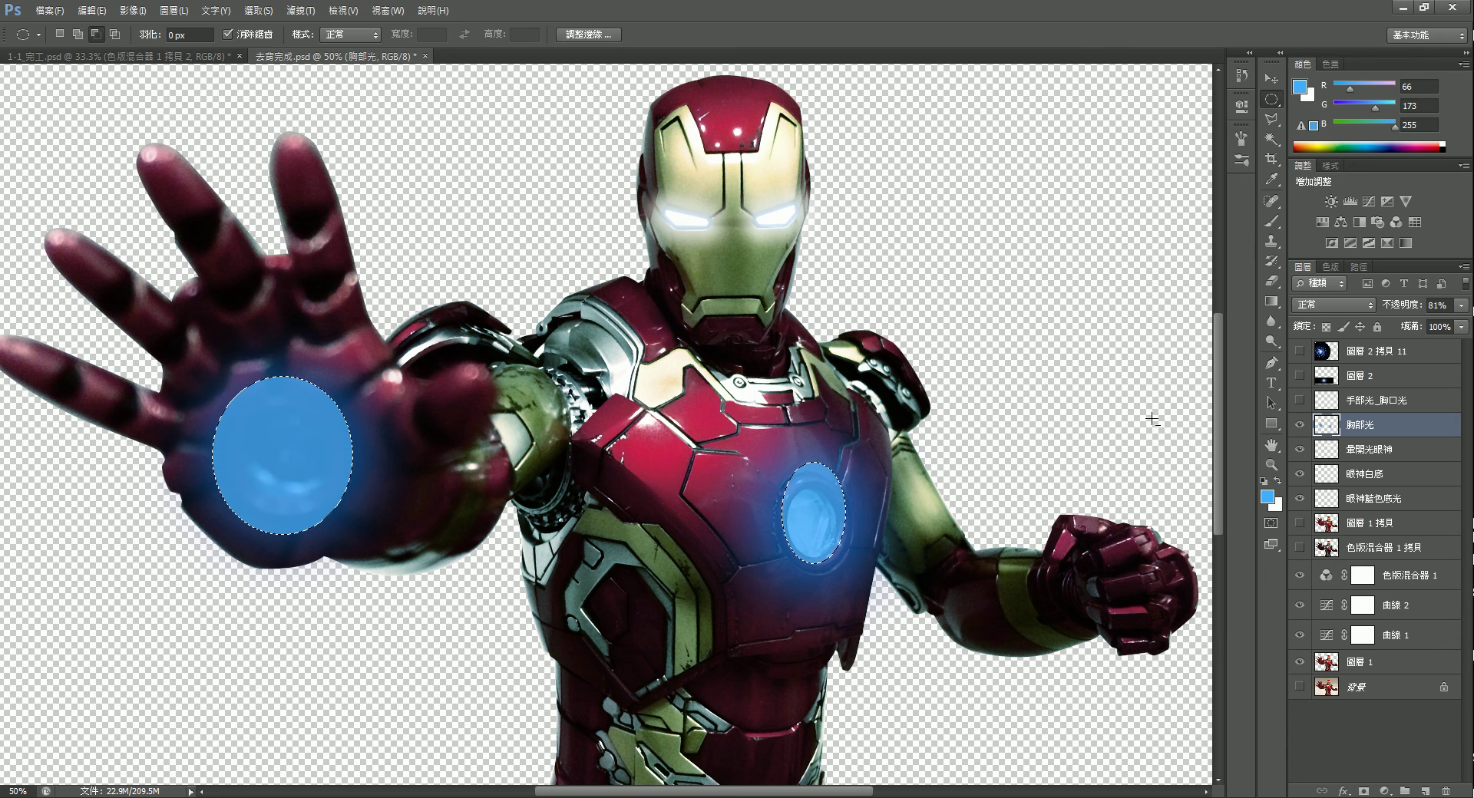
key("ctrl+d")
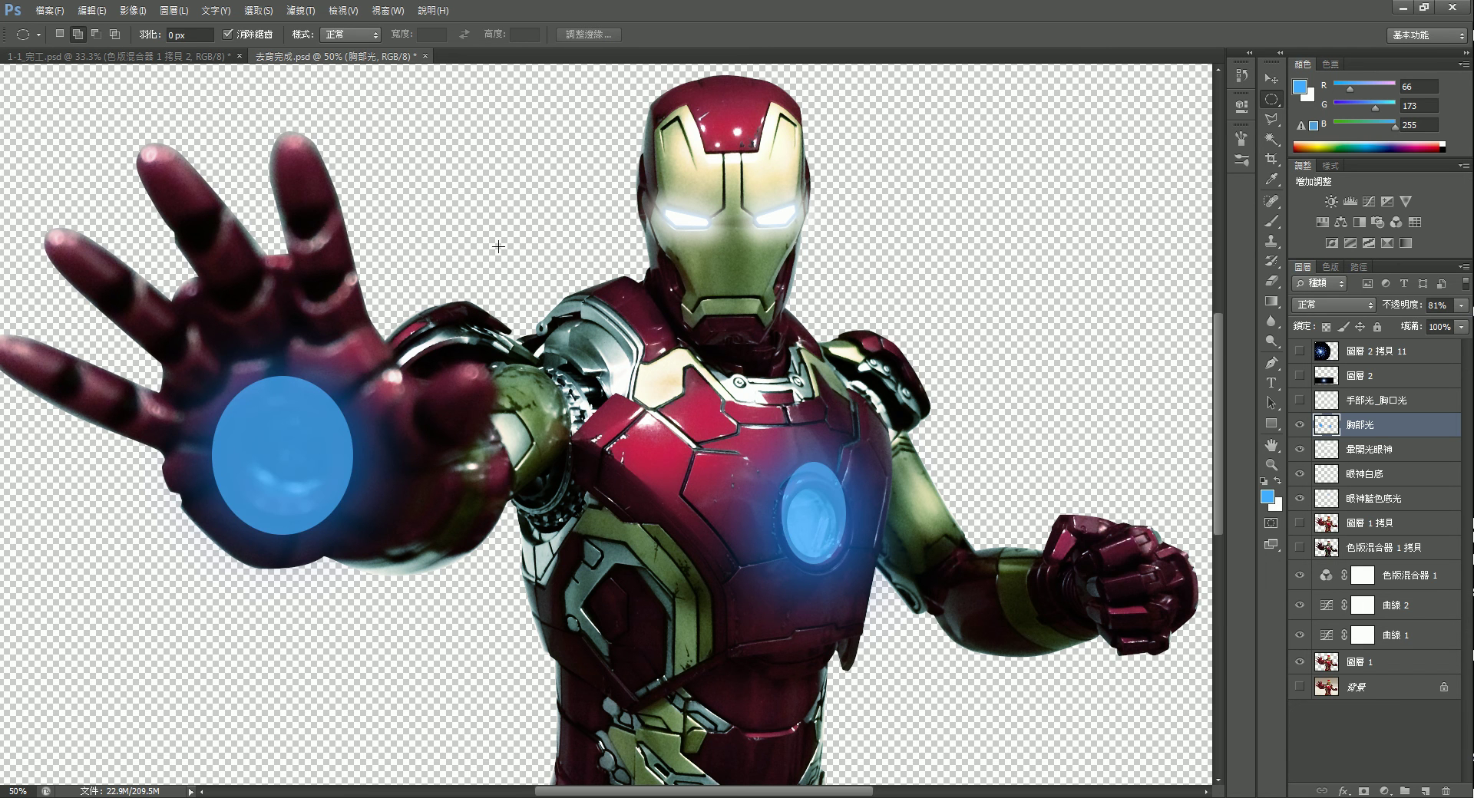
Soften the blue palm and chest discs with a Gaussian Blur.
left_click(300, 10)
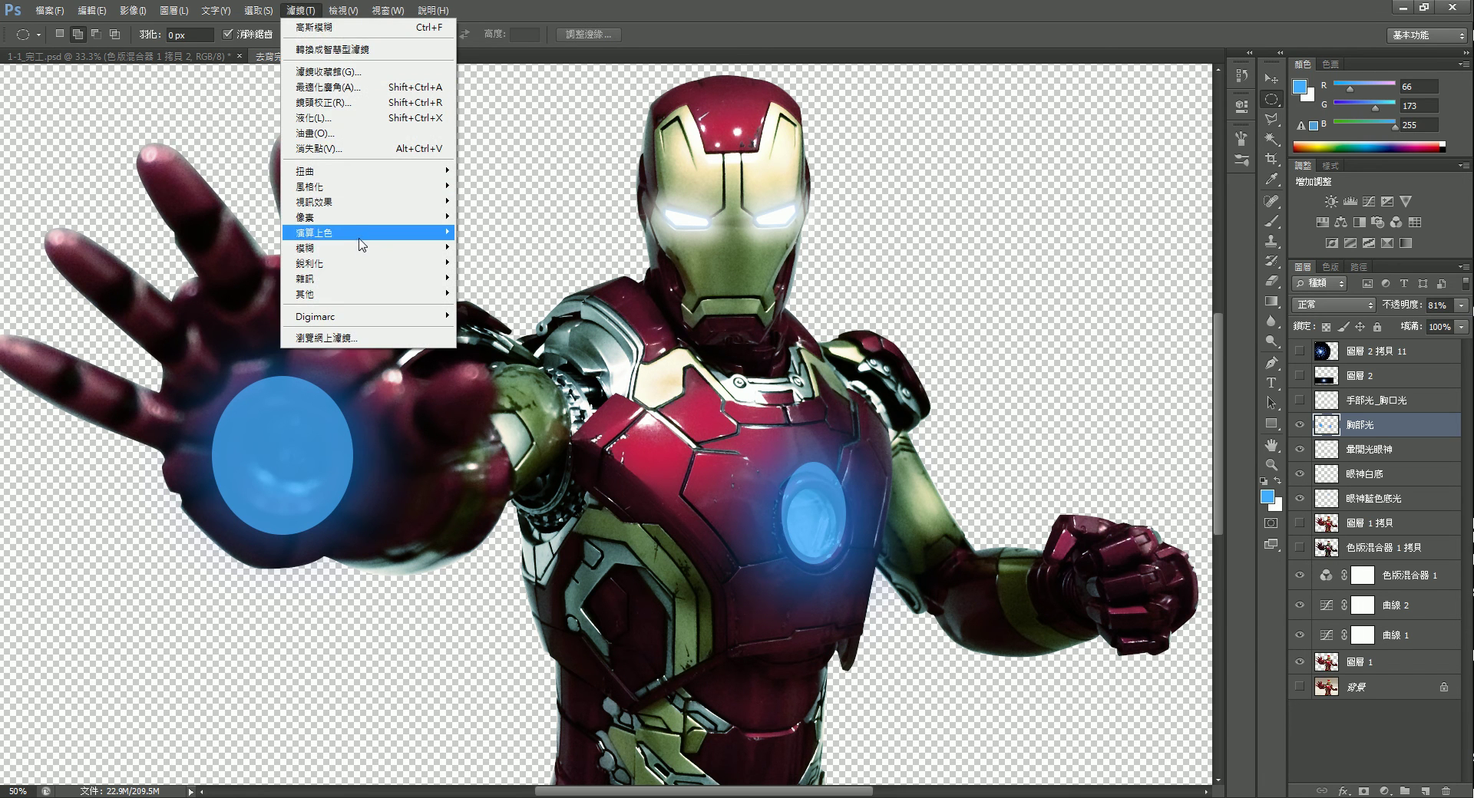
mouse_move(361, 248)
left_click(505, 393)
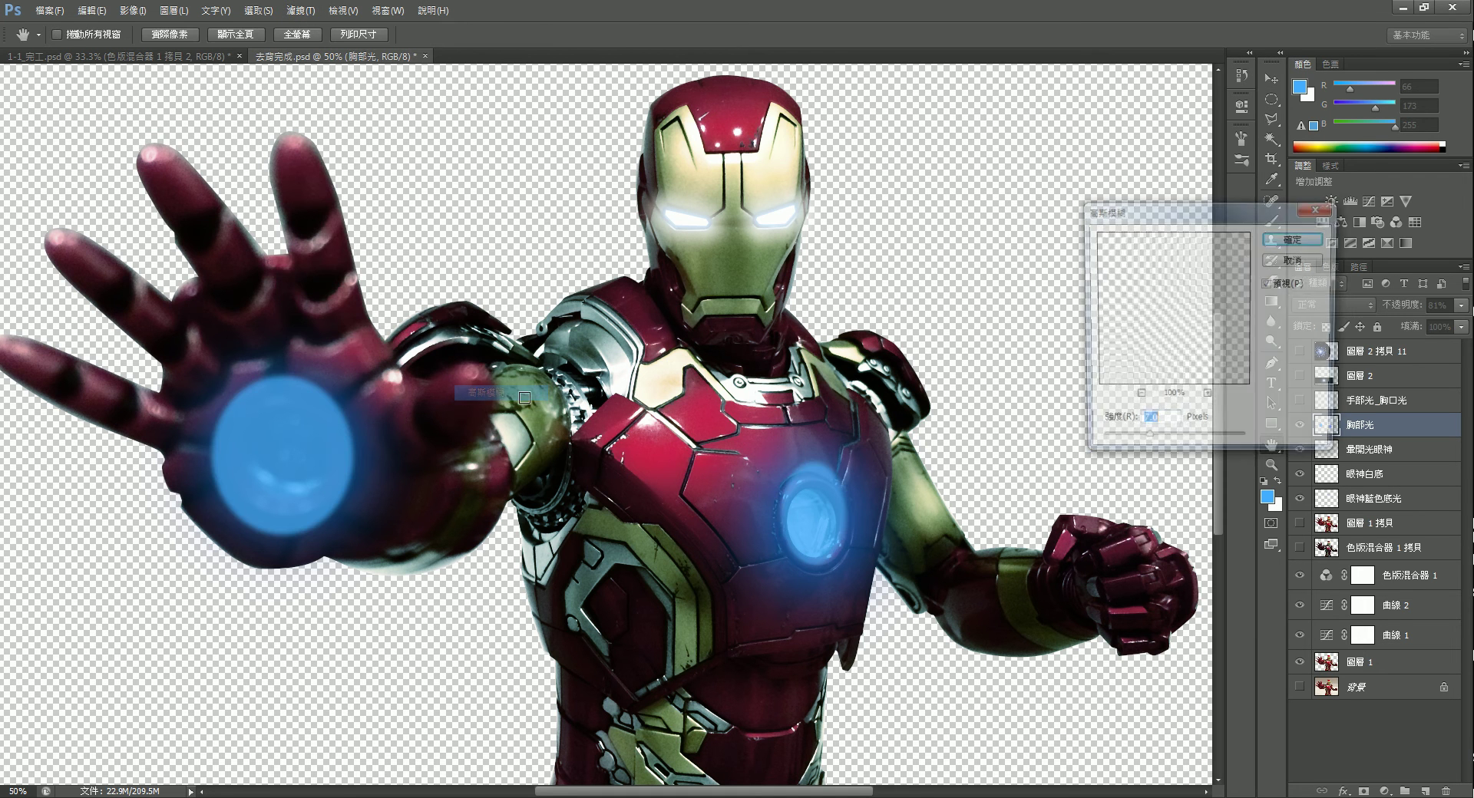
left_click_drag(1154, 442, 1175, 450)
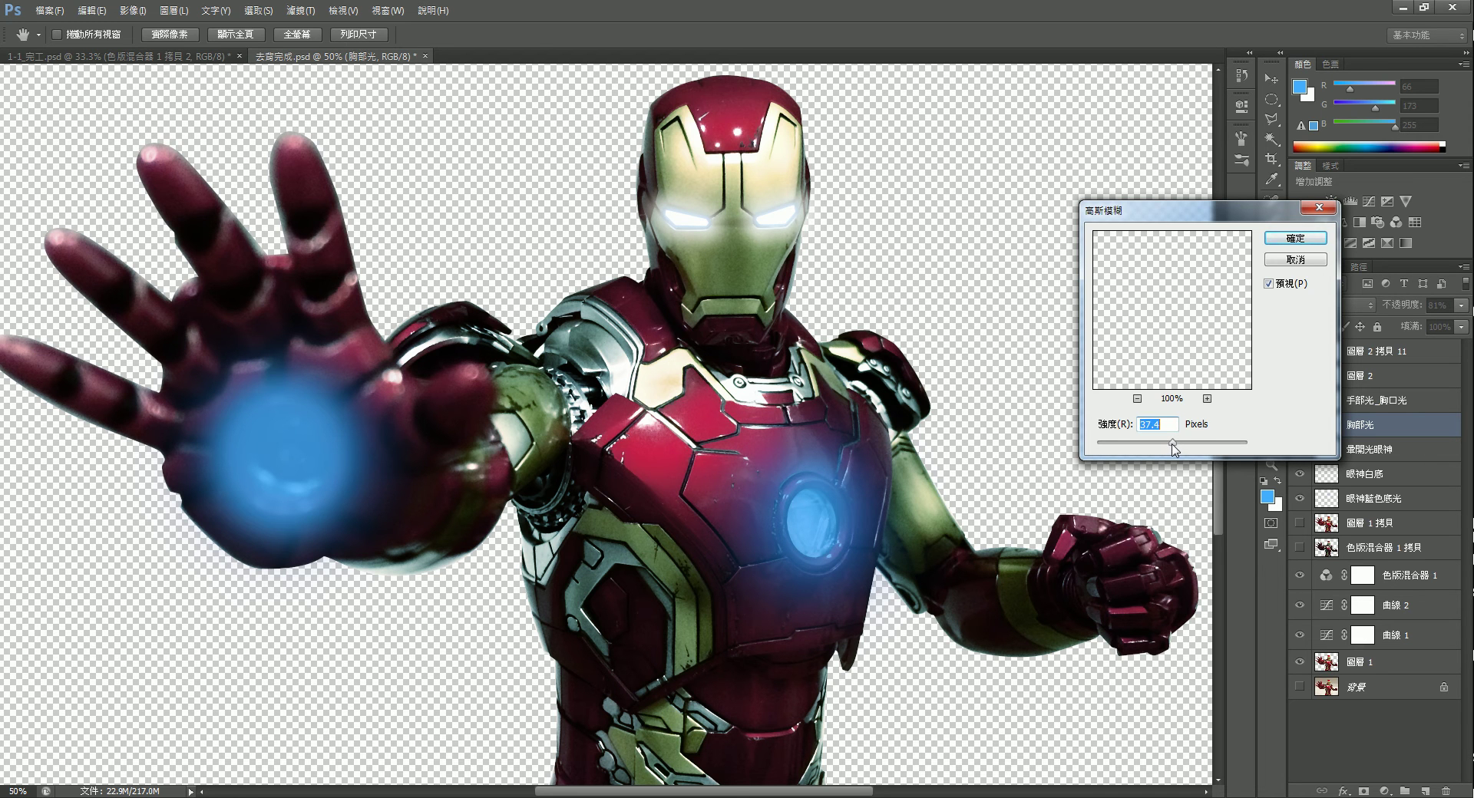
left_click(1295, 239)
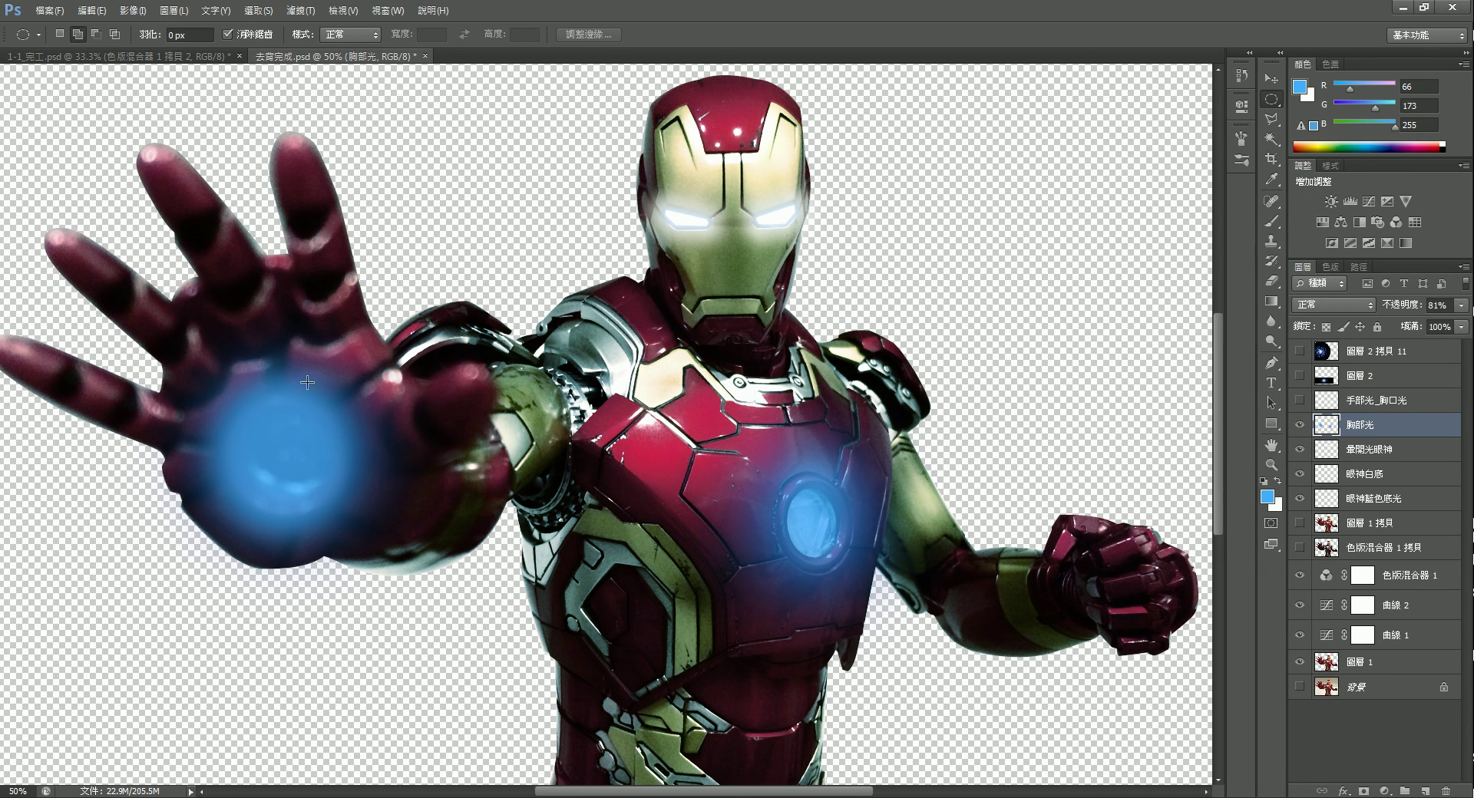
left_click(132, 10)
mouse_move(178, 50)
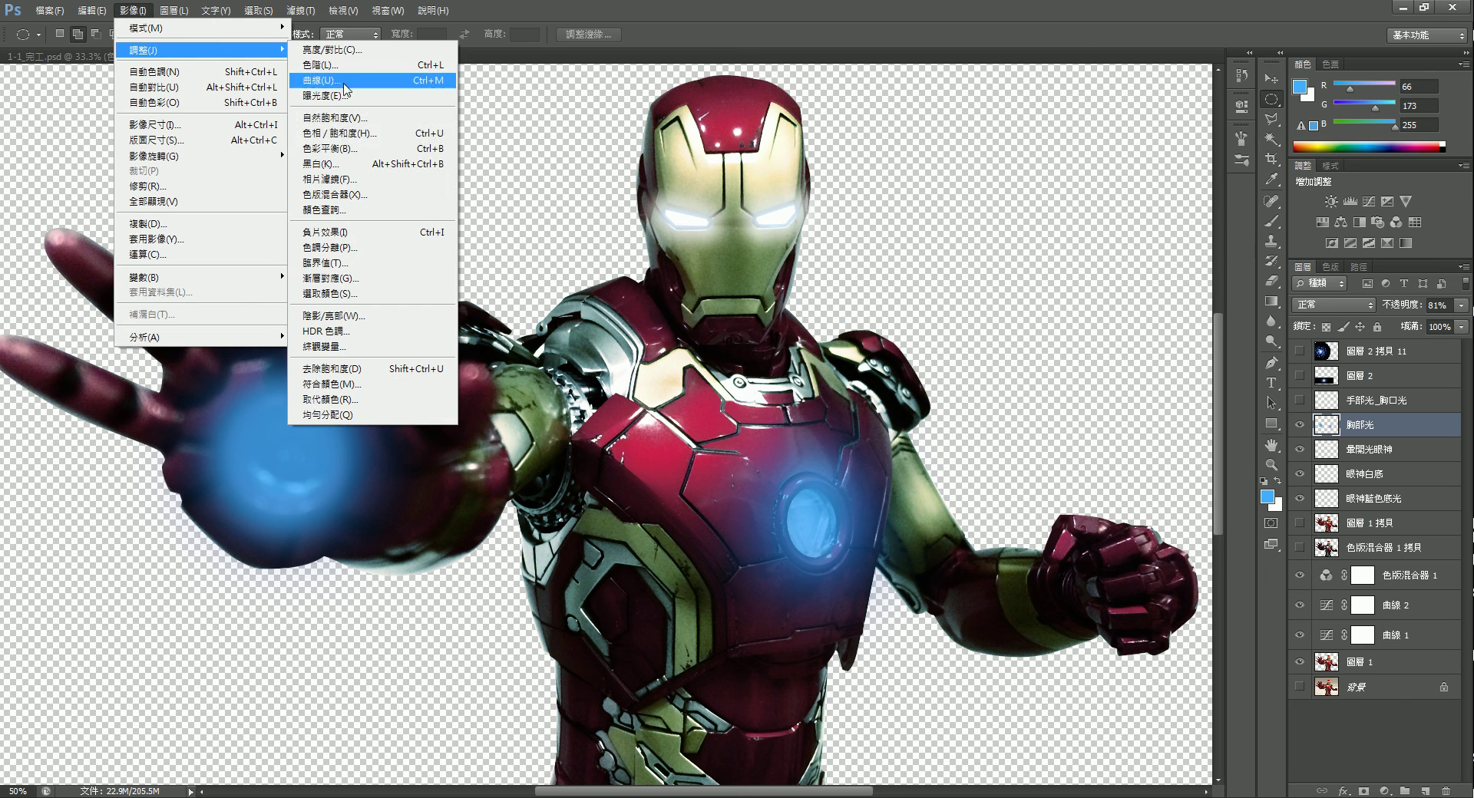
Shift the blue glow's hue by +3 with Hue/Saturation.
left_click(372, 134)
mouse_move(1244, 278)
left_mouse_down()
mouse_move(1259, 281)
mouse_move(1239, 276)
left_mouse_up()
left_click(1424, 194)
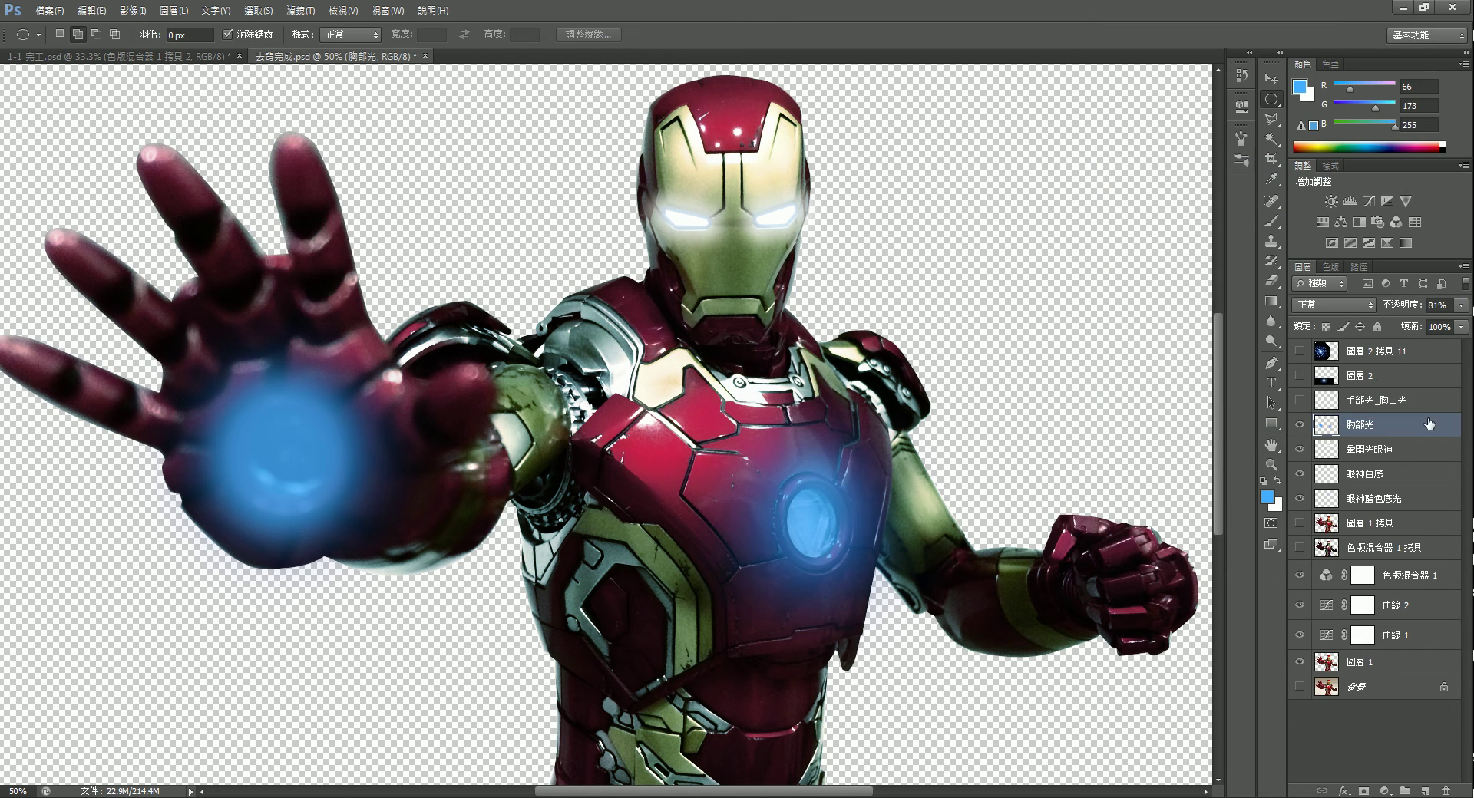
Select and show the 手部光_胸口光 layer, then bring up 水平光芒.jpg.
left_click(1409, 401)
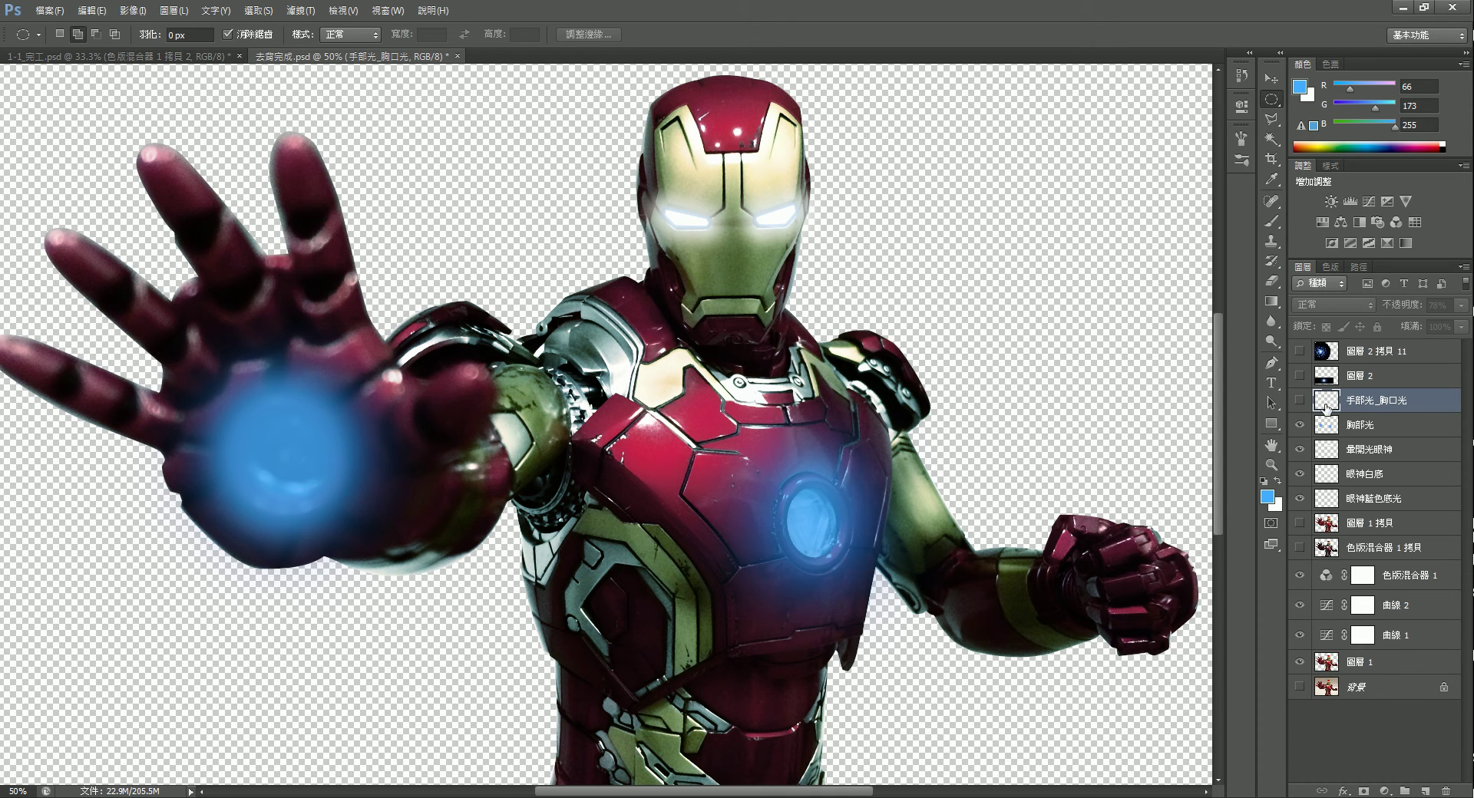
left_click(1300, 400)
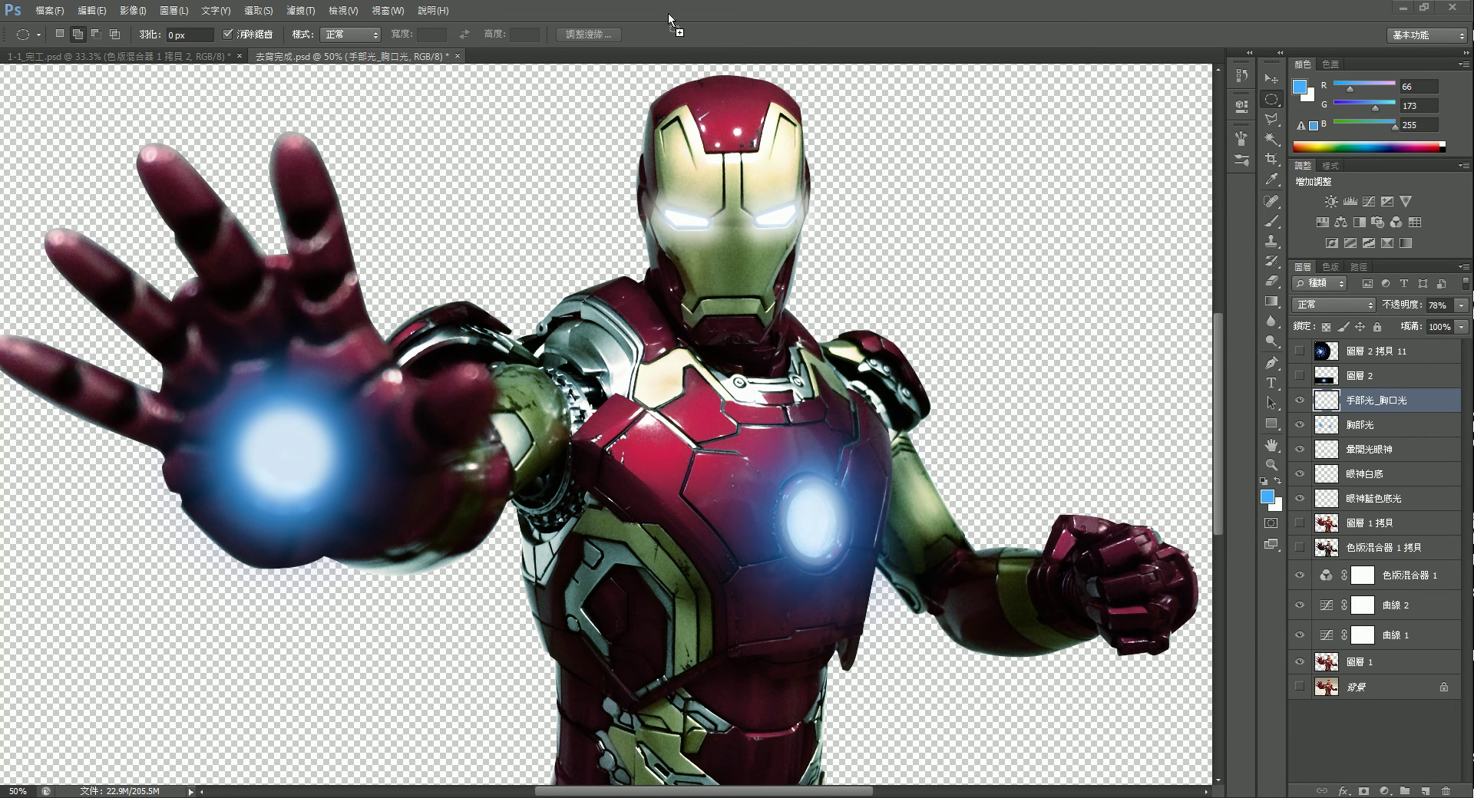
left_click_drag(786, 27, 769, 52)
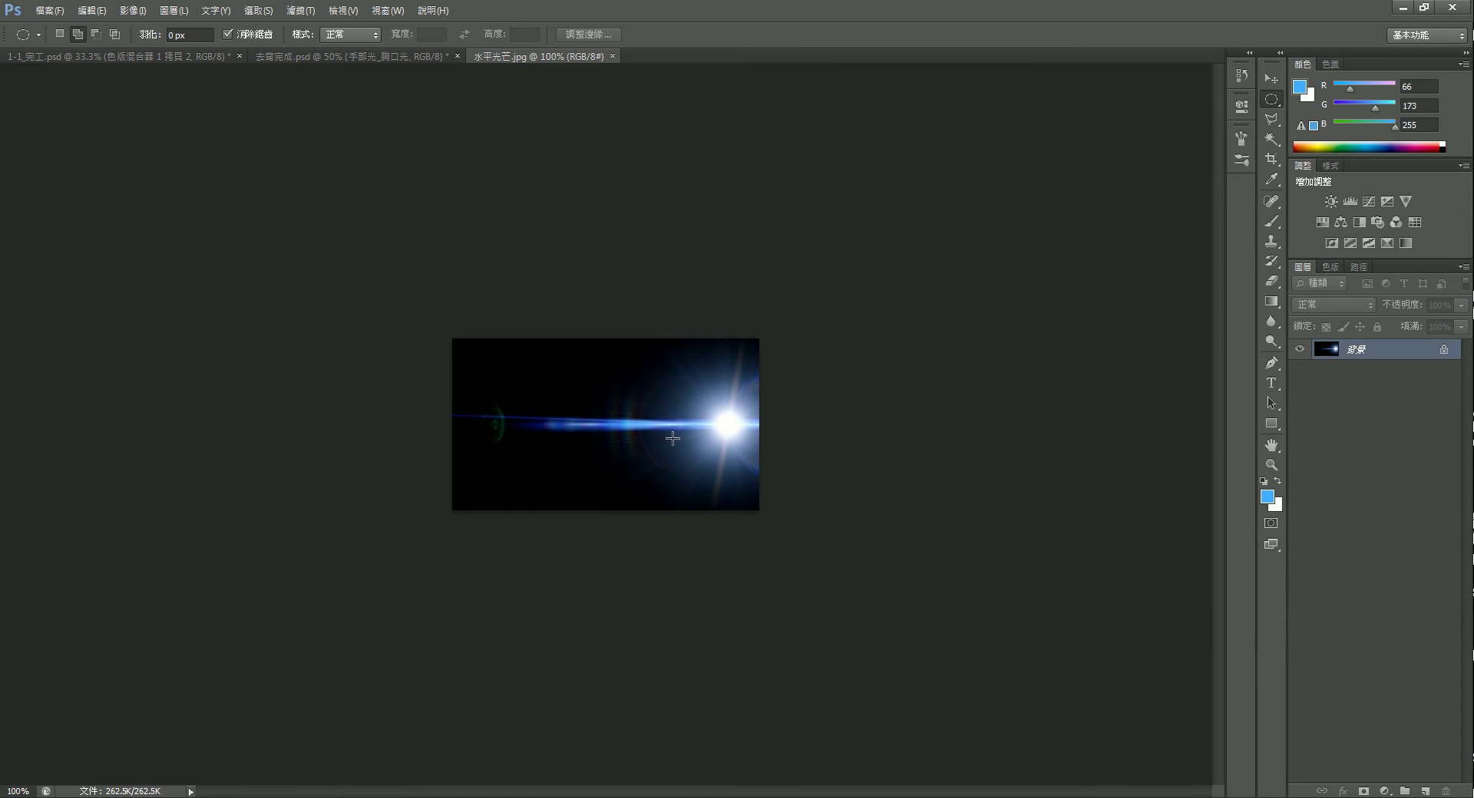
Unlock the flare background as 圖層 0 and widen its canvas to 28 cm, anchored left.
double_click(1445, 353)
left_click(875, 256)
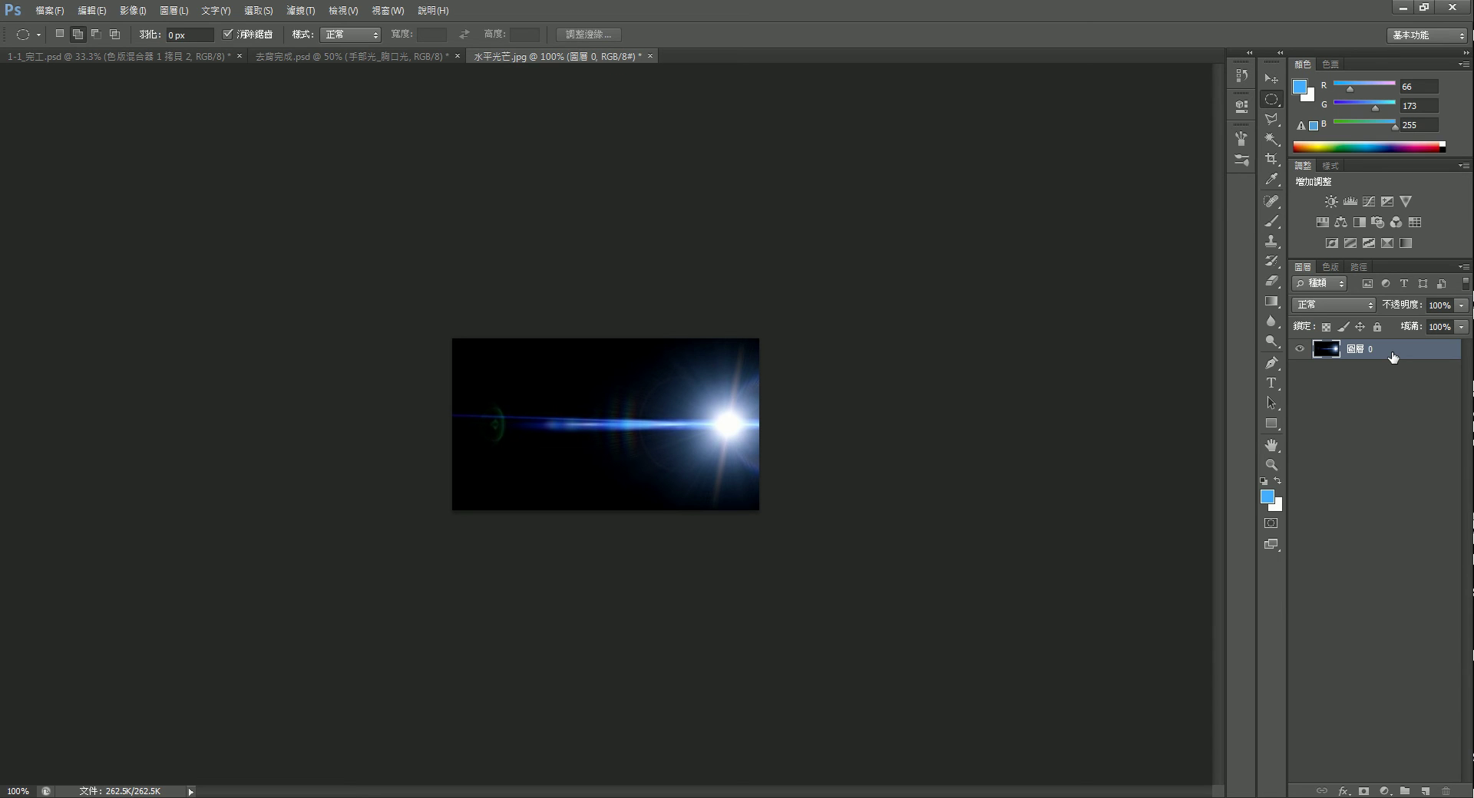
left_click(148, 12)
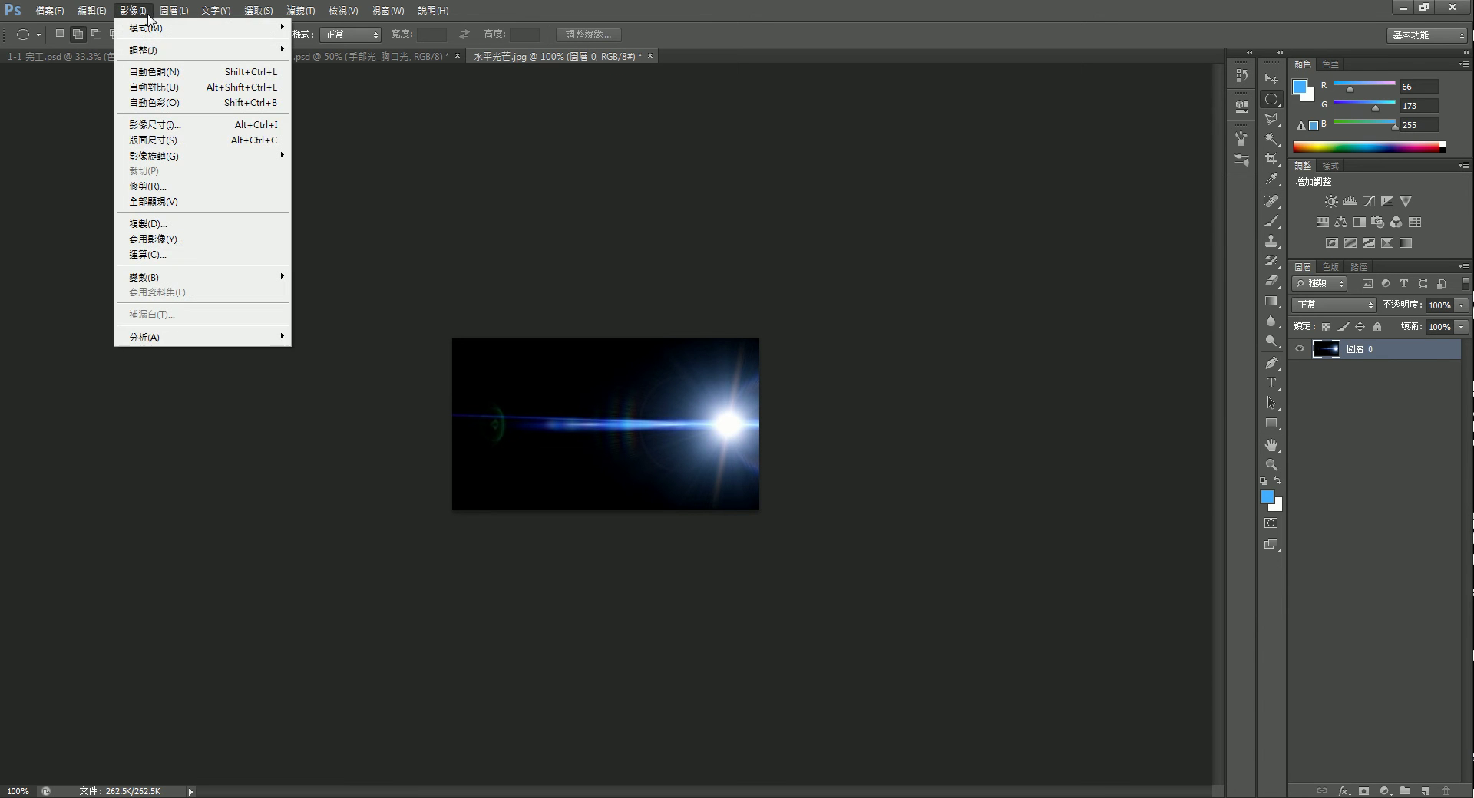
left_click(157, 141)
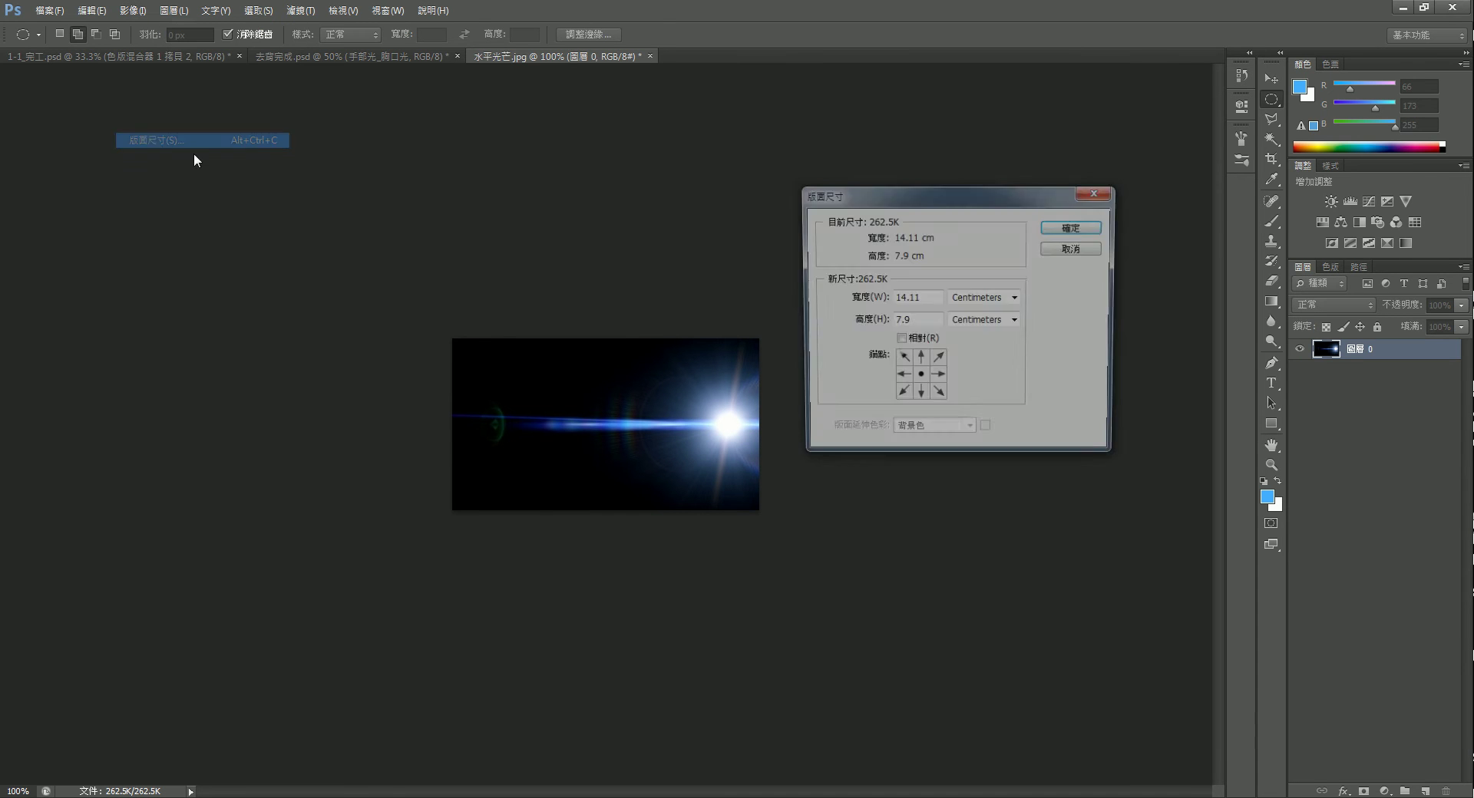
double_click(928, 298)
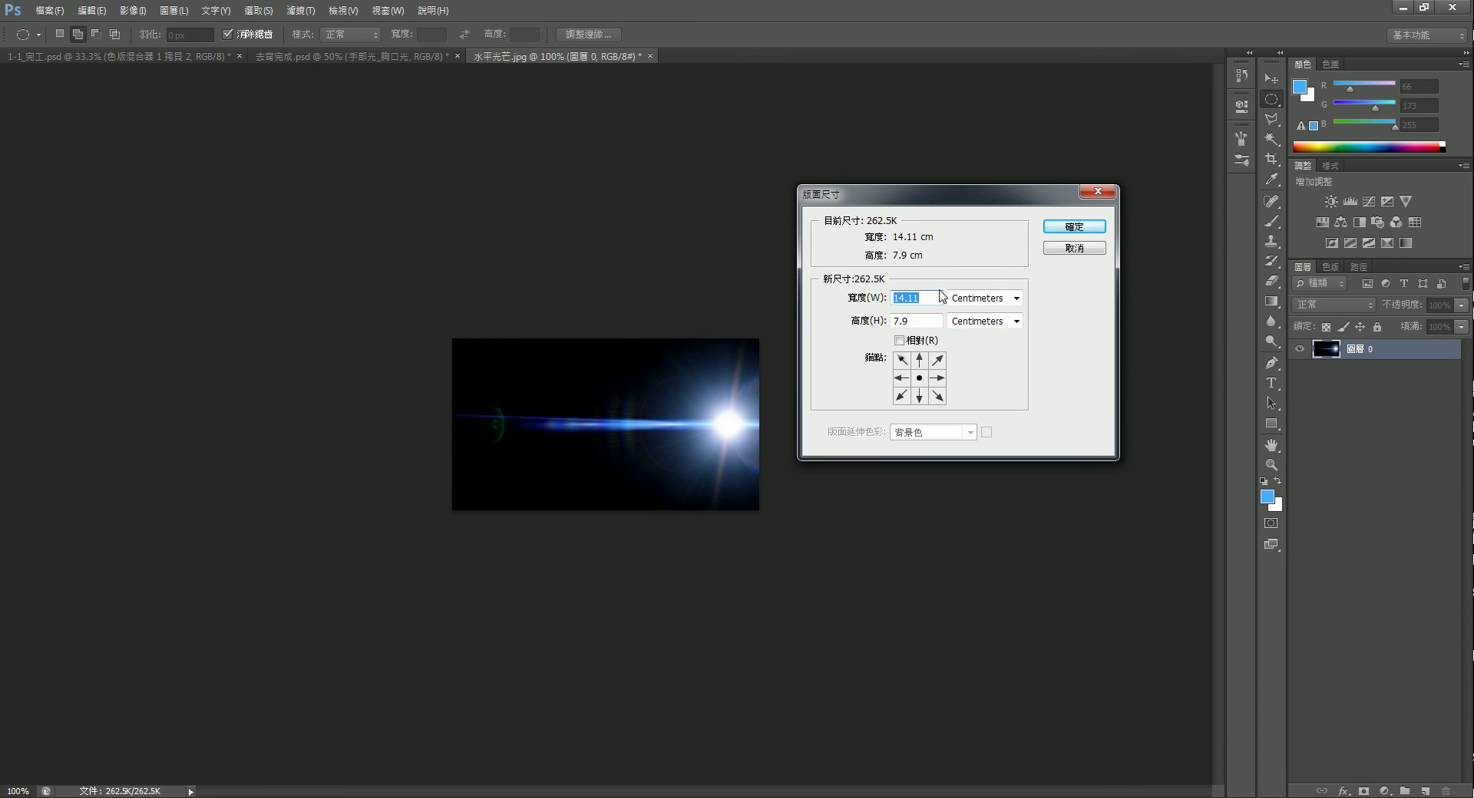
type("28")
left_click(900, 379)
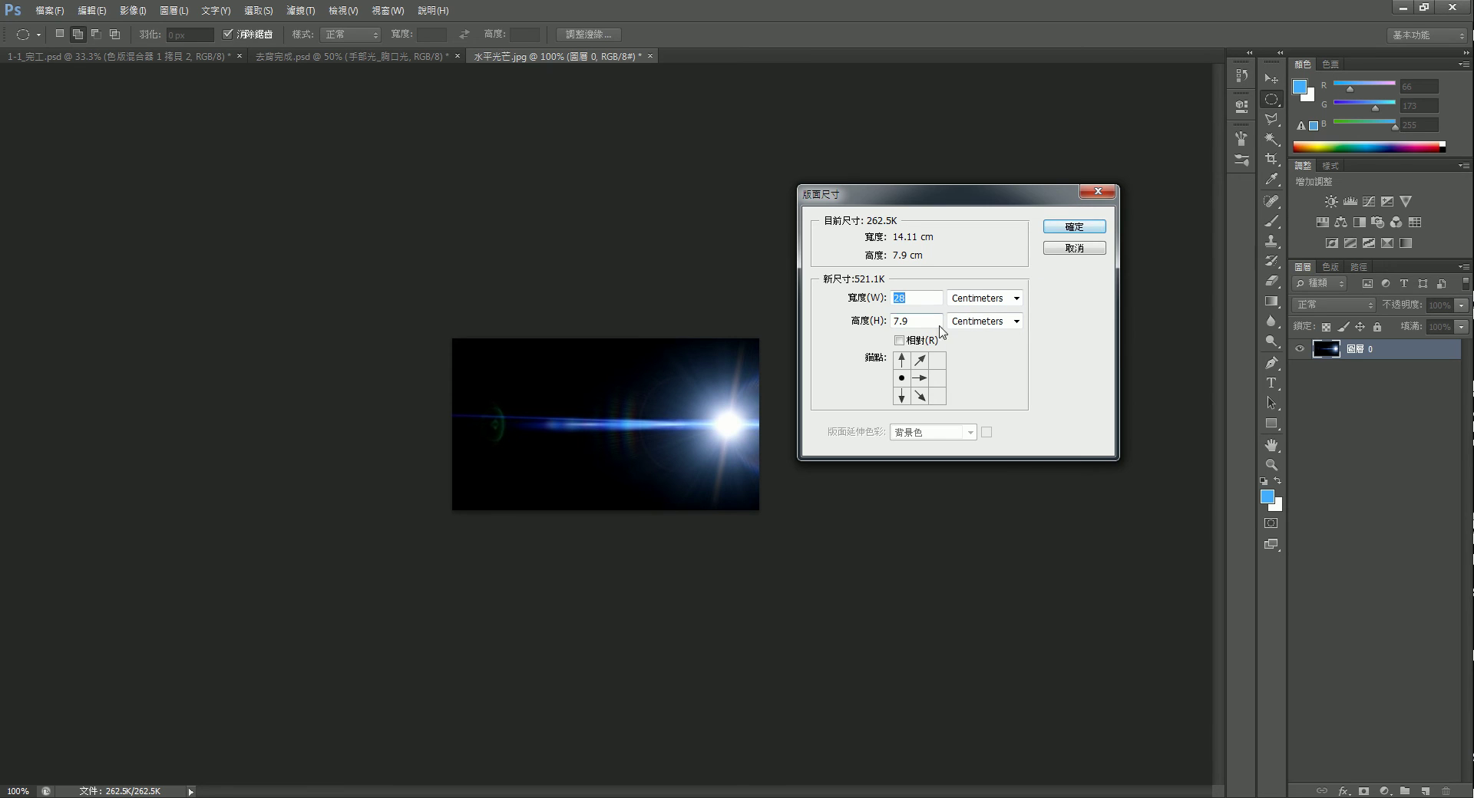
left_click(1097, 228)
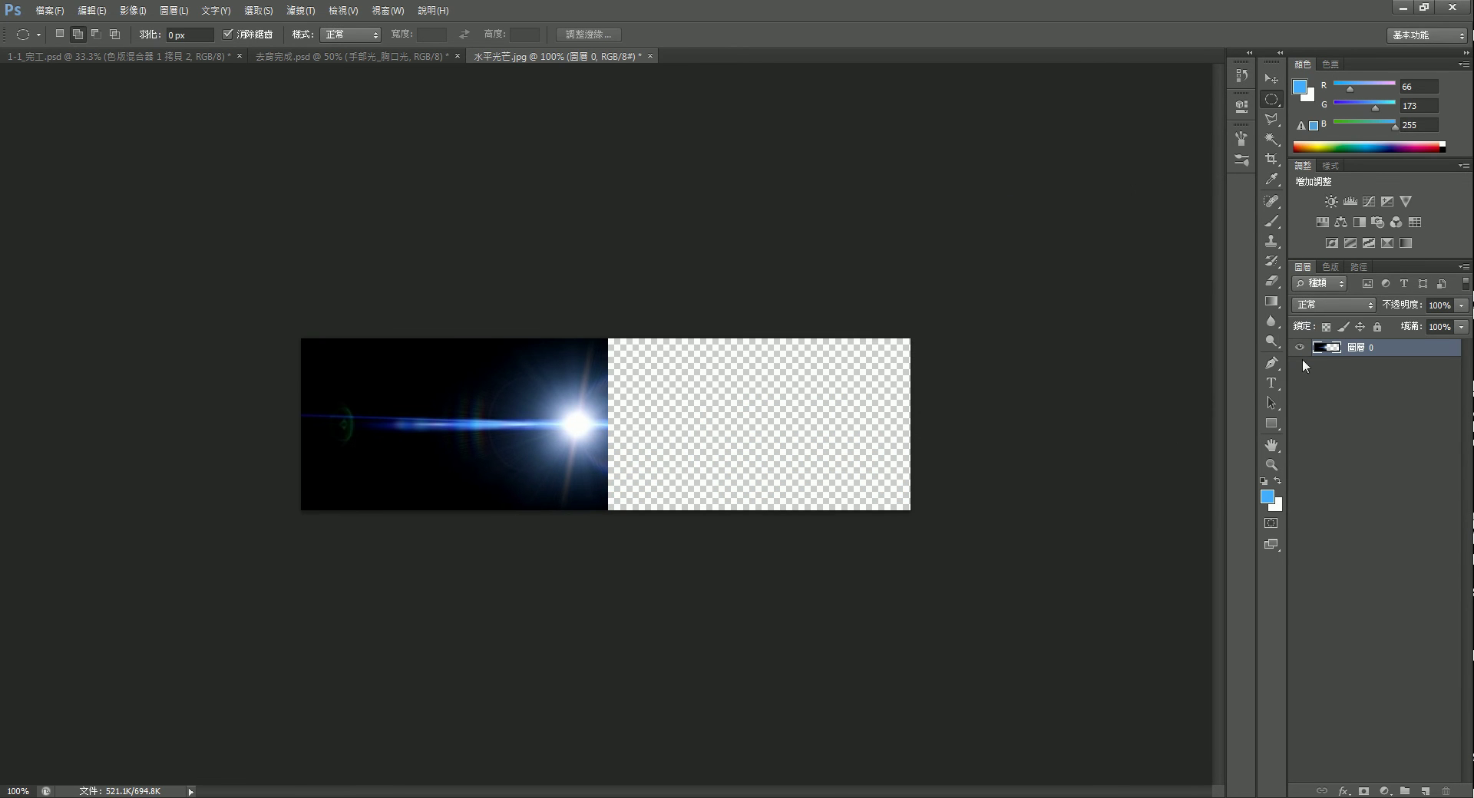
Duplicate the flare layer with Layer via Copy.
left_click(173, 10)
mouse_move(191, 29)
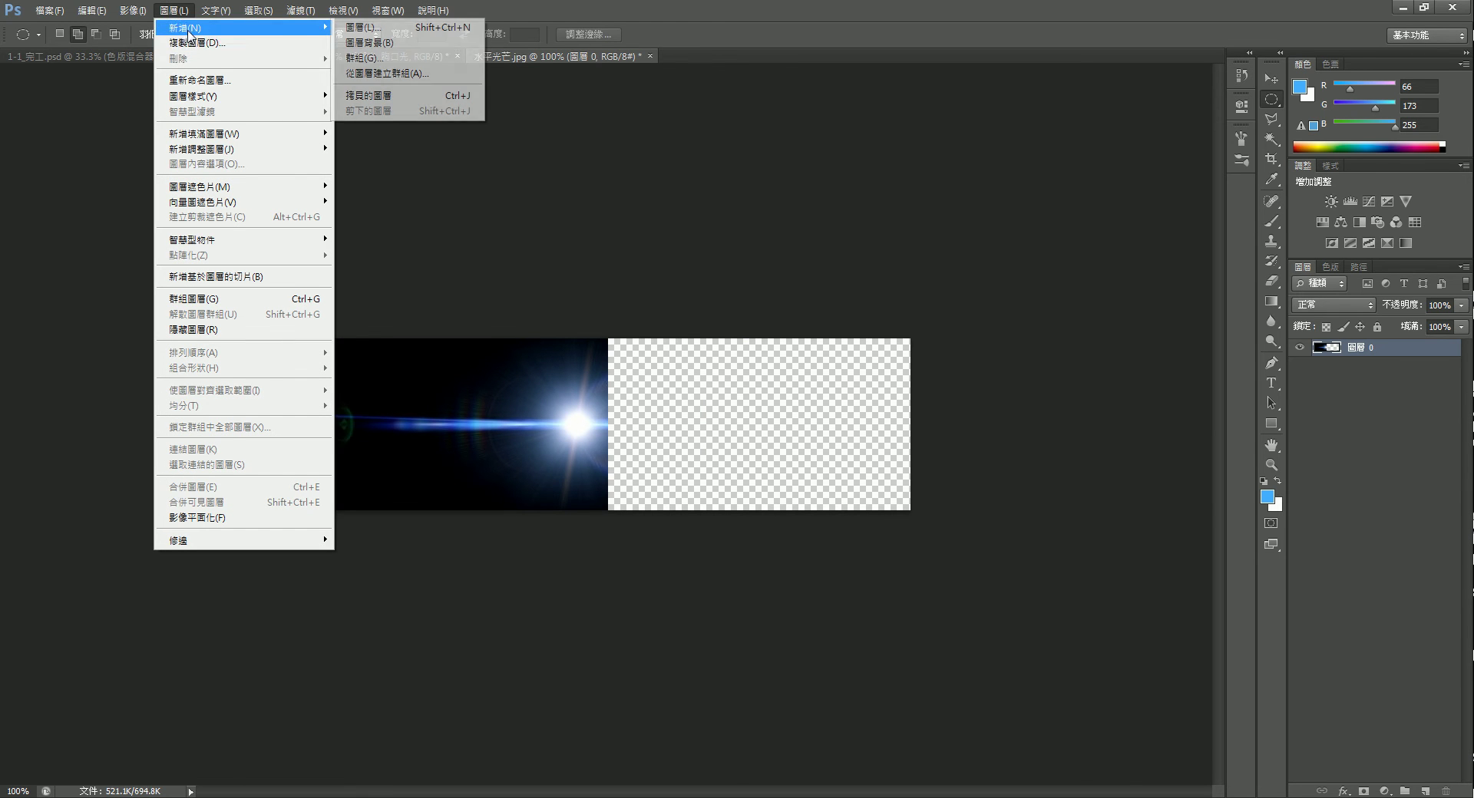
left_click(403, 97)
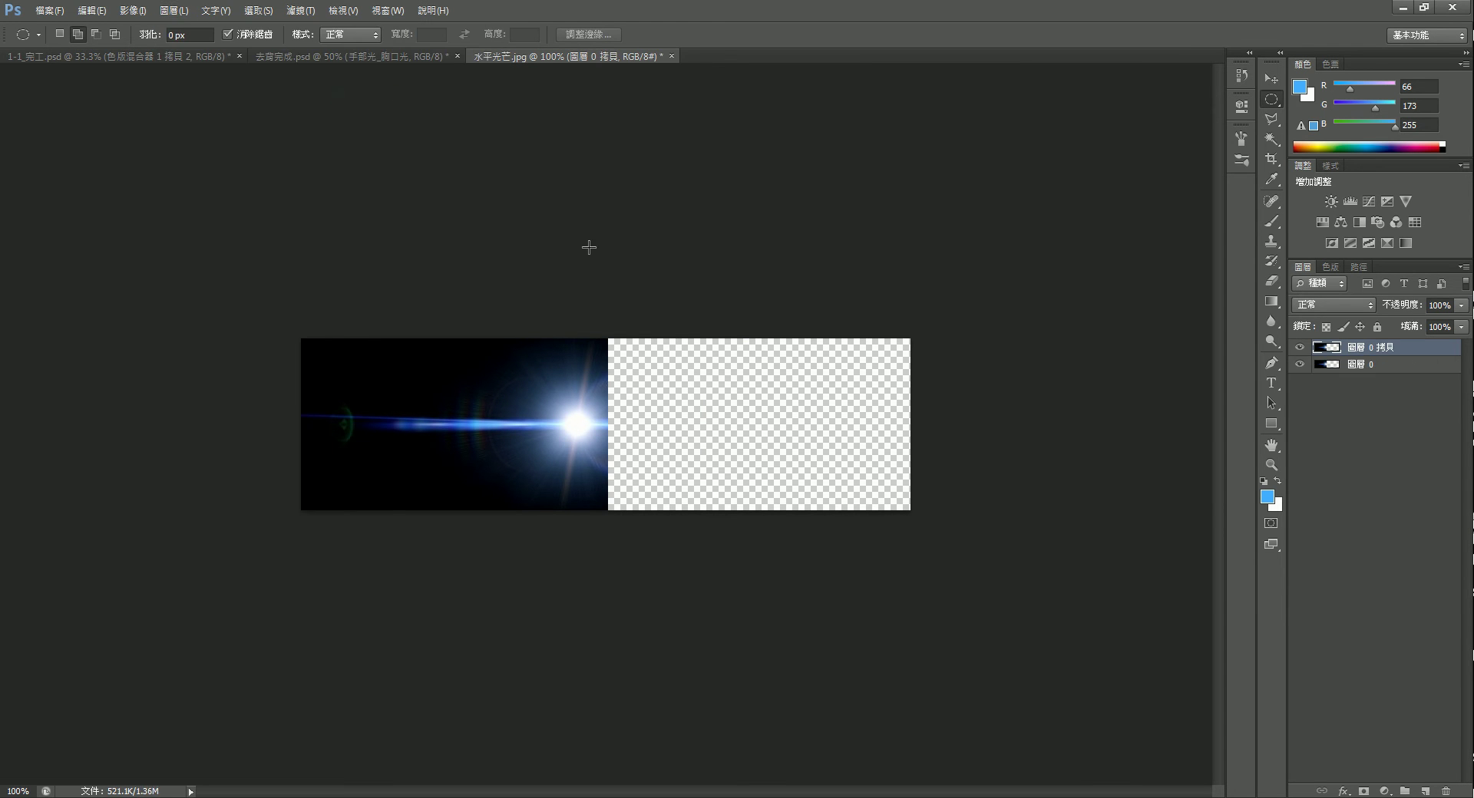
Flip the flare copy horizontally and slide it right to mirror the streak.
left_click(103, 13)
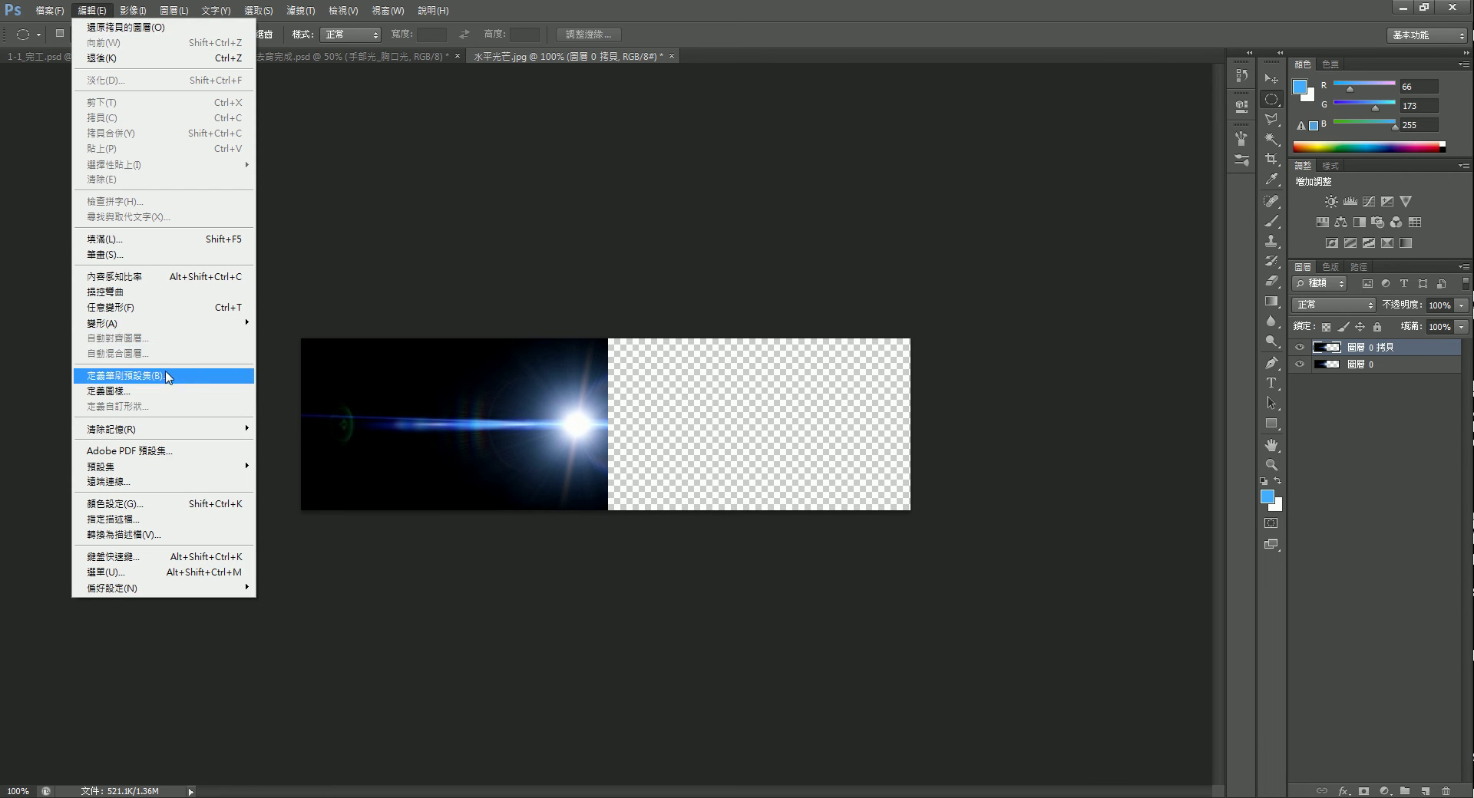
left_click(169, 309)
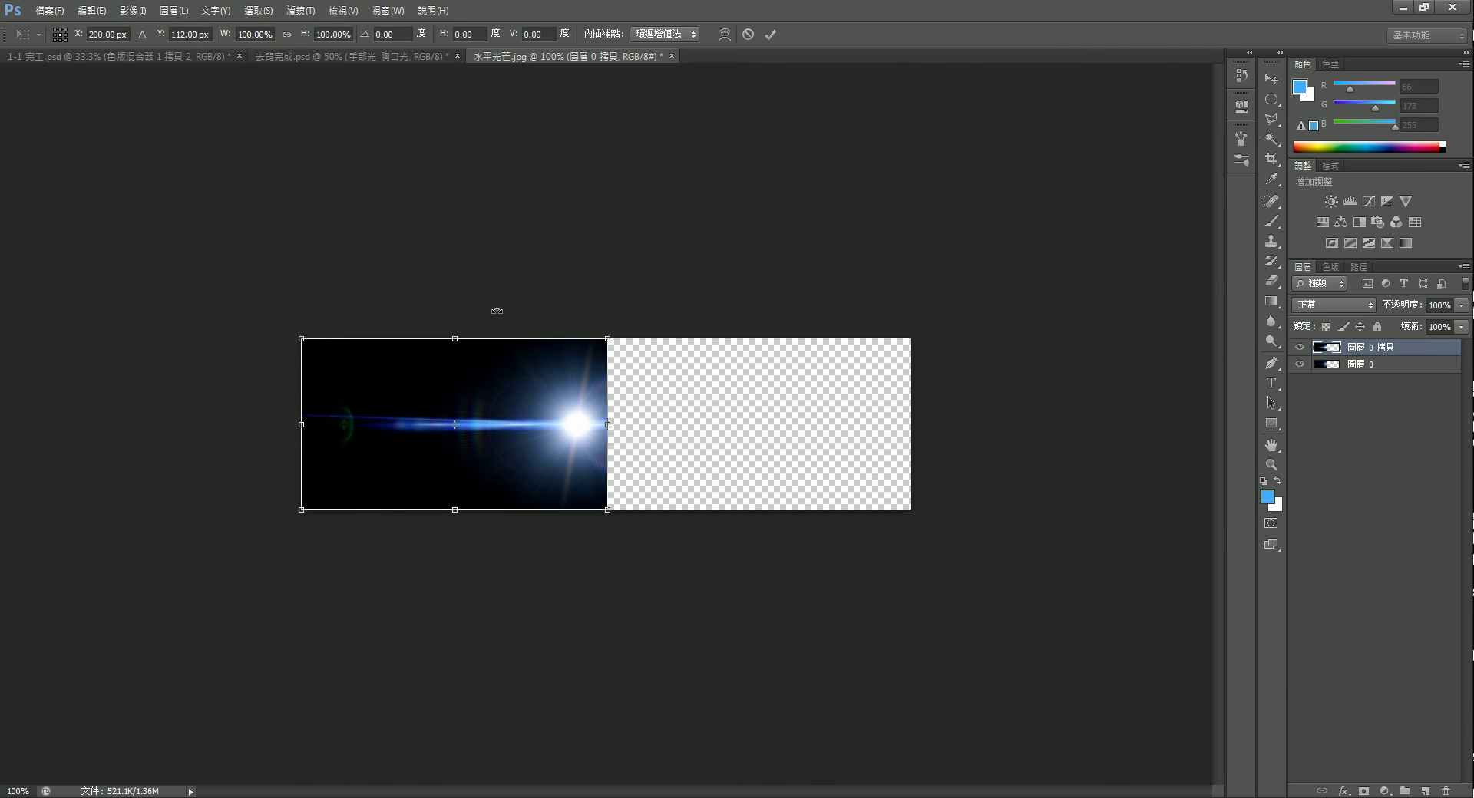
right_click(429, 405)
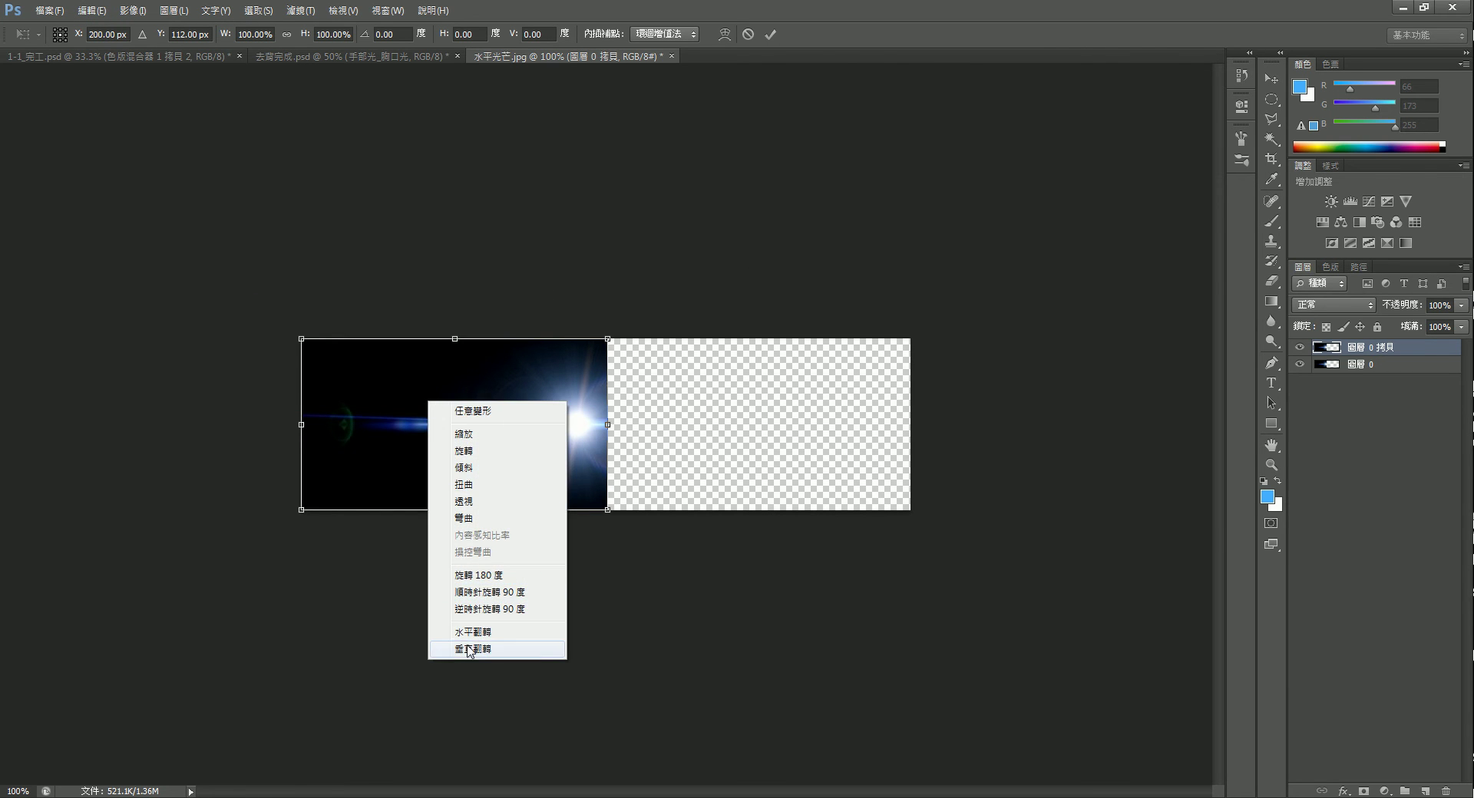
left_click(476, 621)
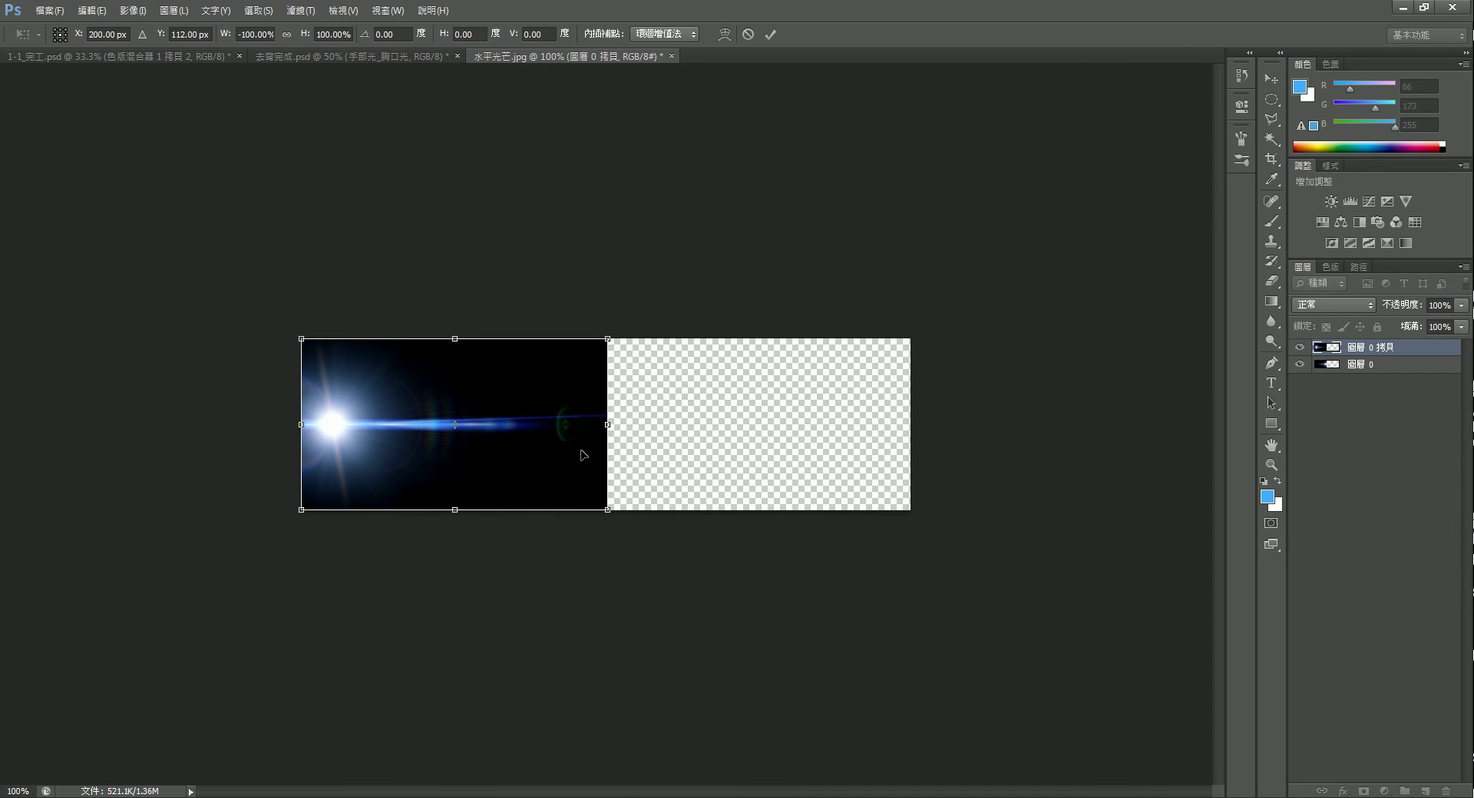
left_click_drag(485, 394, 739, 394)
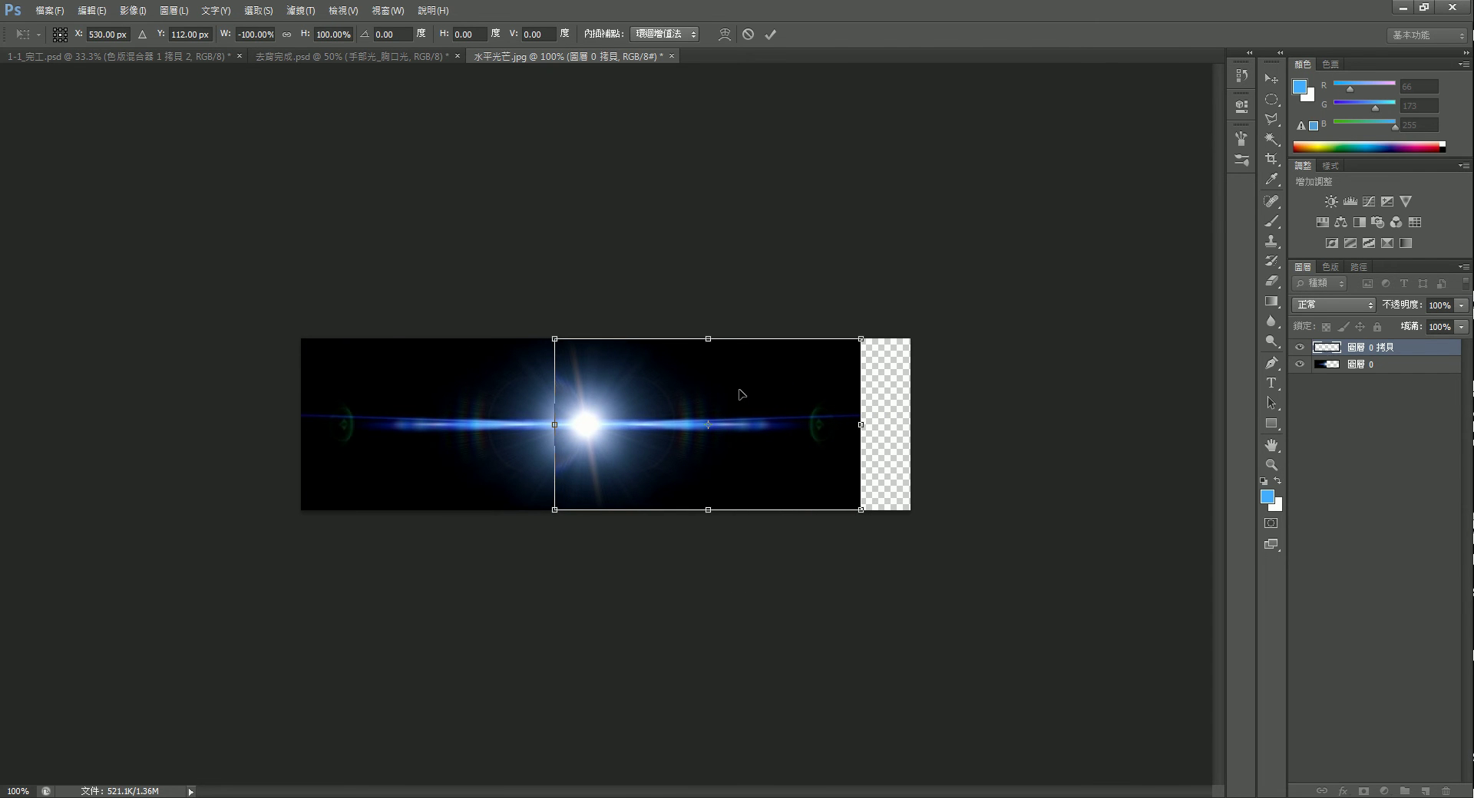
left_click(777, 31)
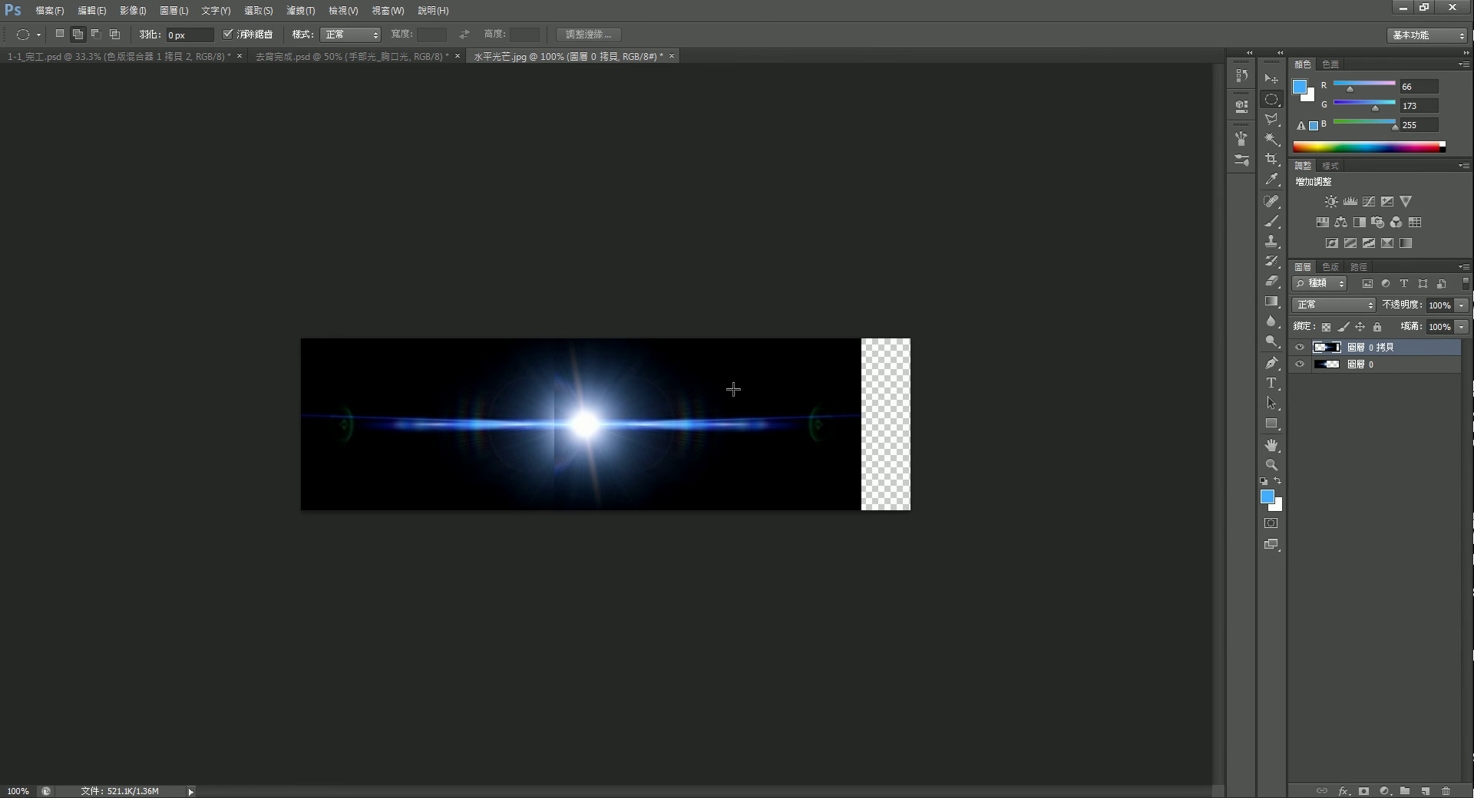
left_click(1367, 308)
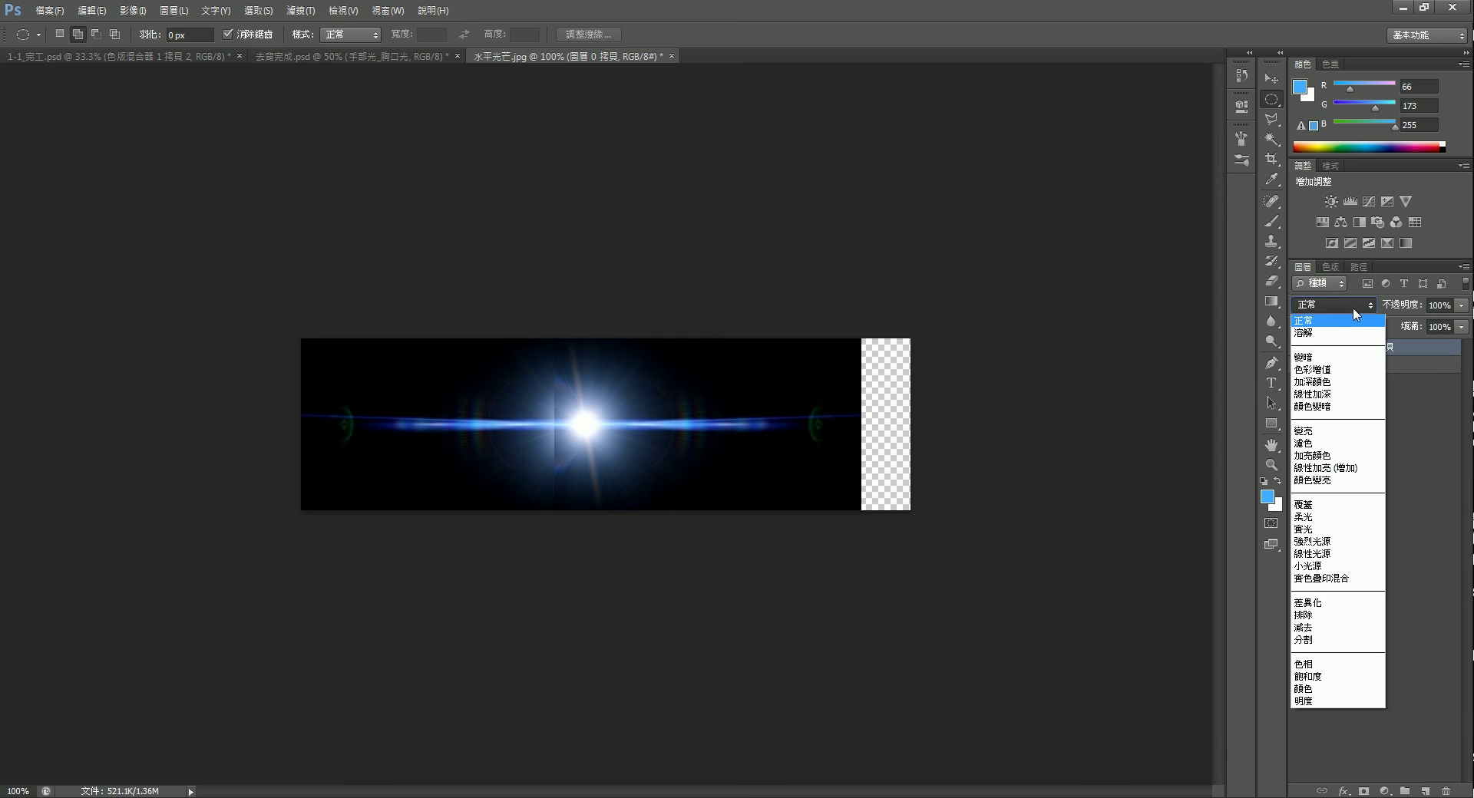
Blend the flare copy with Lighten and nudge it into alignment.
left_click(1319, 437)
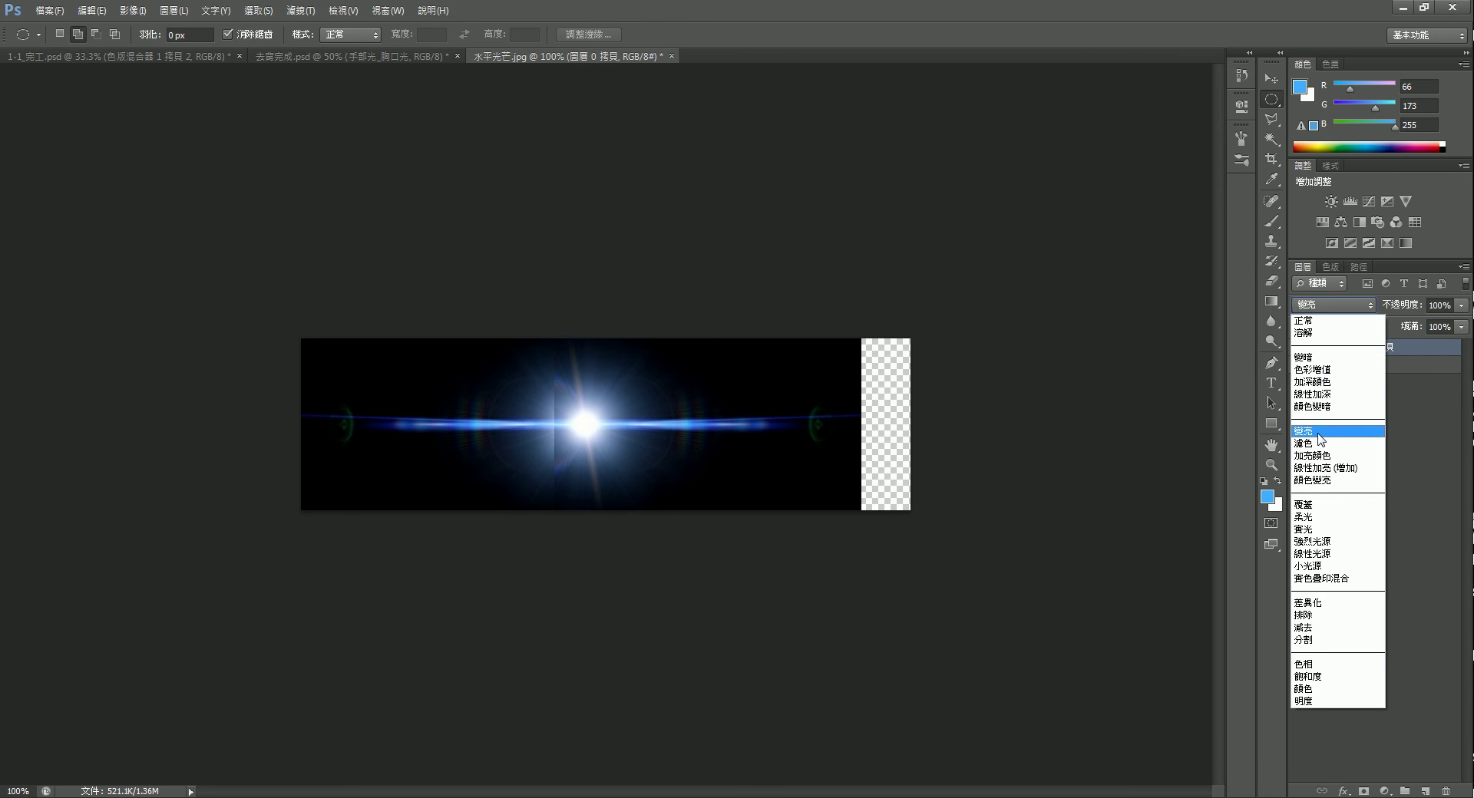
left_click(1319, 438)
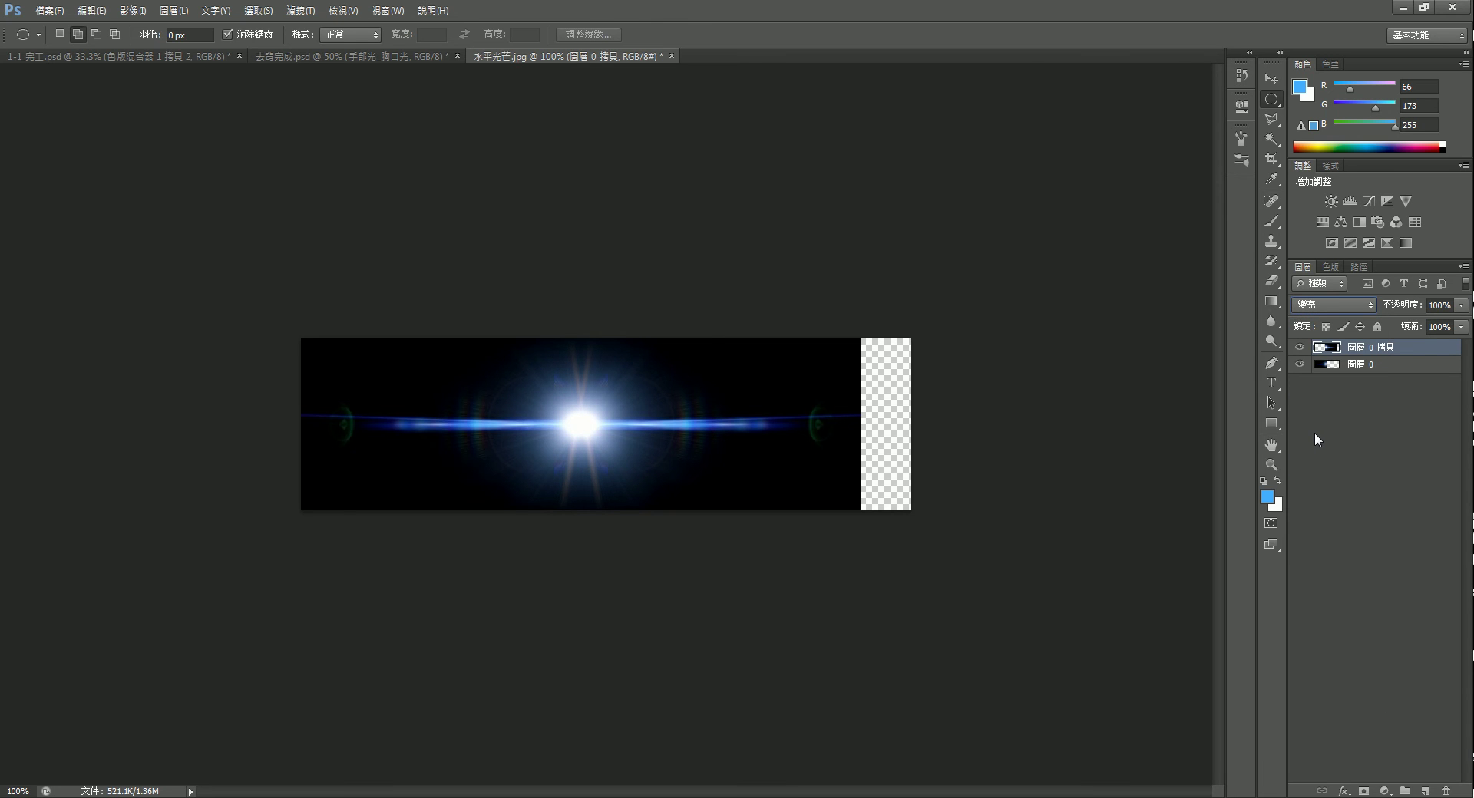
left_click(1277, 85)
left_click_drag(668, 463, 661, 459)
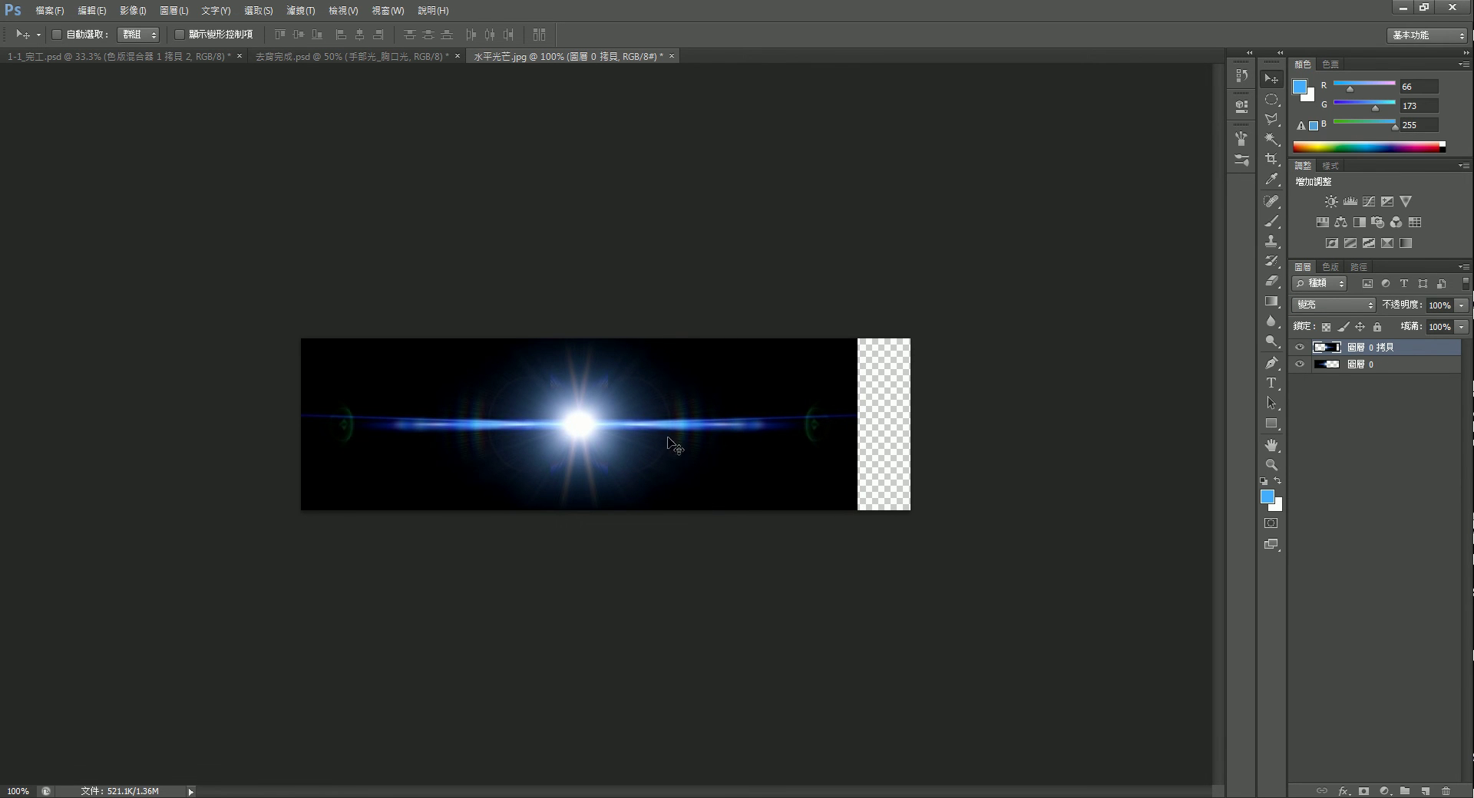
Merge both flare layers into a single layer.
left_click(1387, 366, "shift")
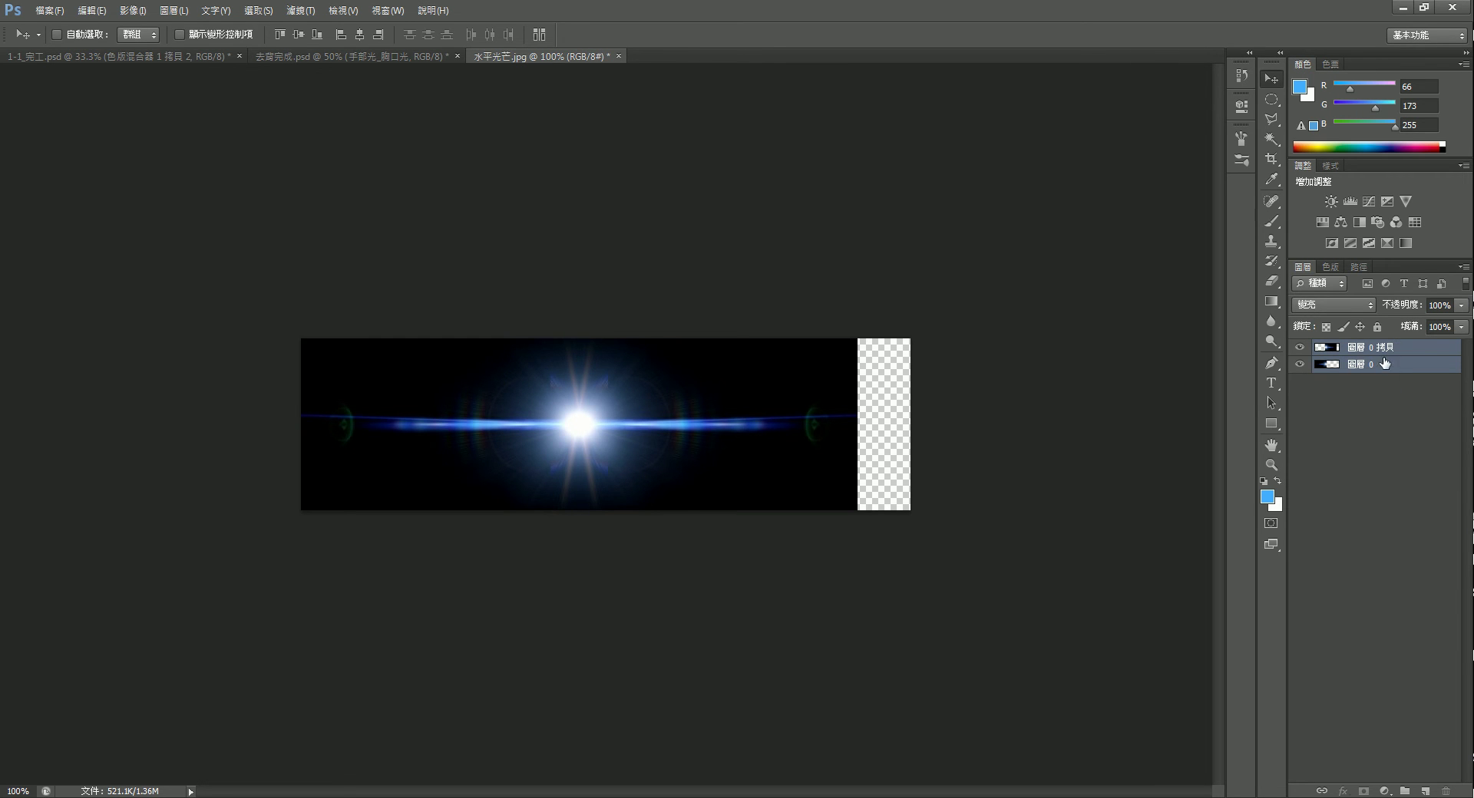
left_click(174, 11)
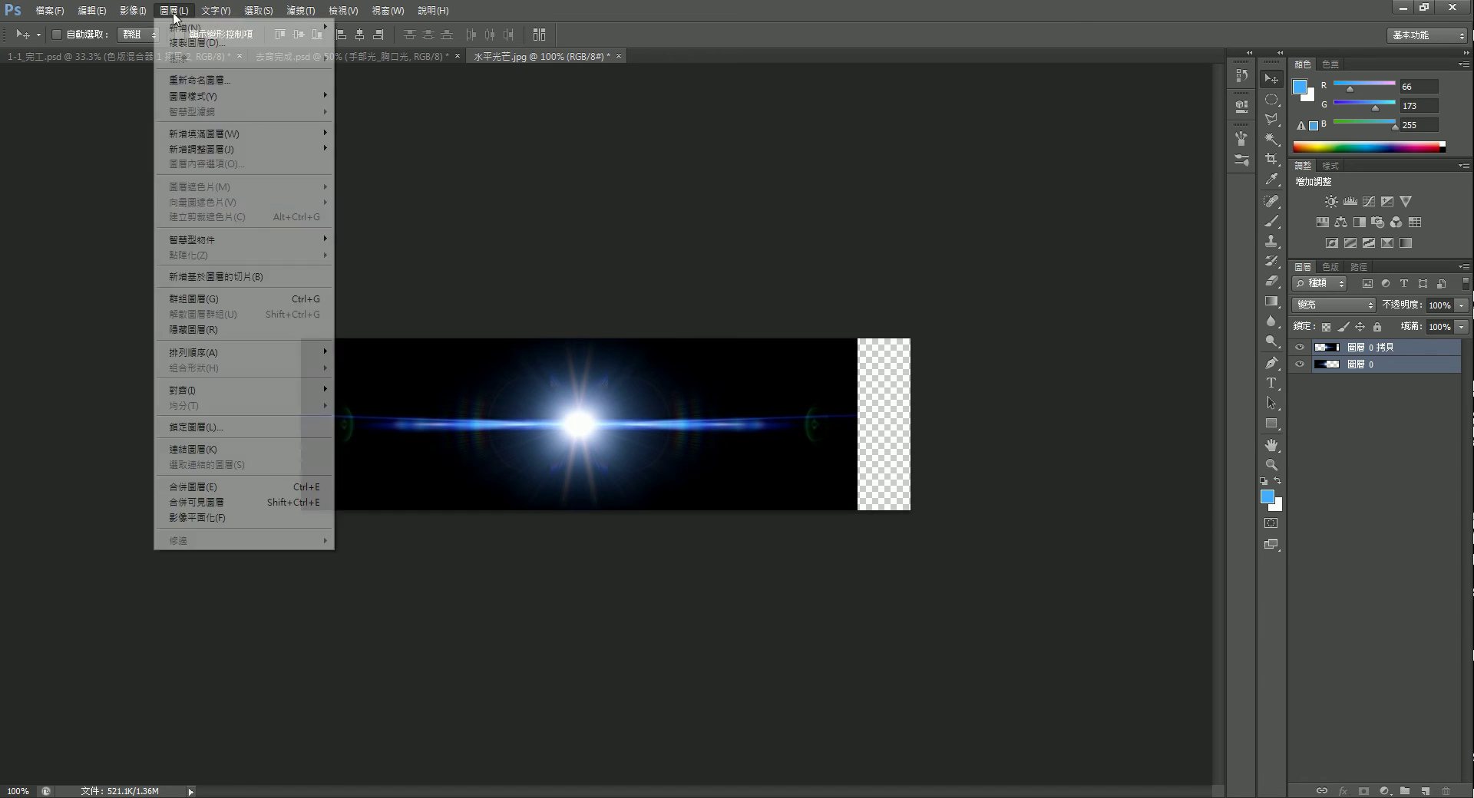
left_click(213, 490)
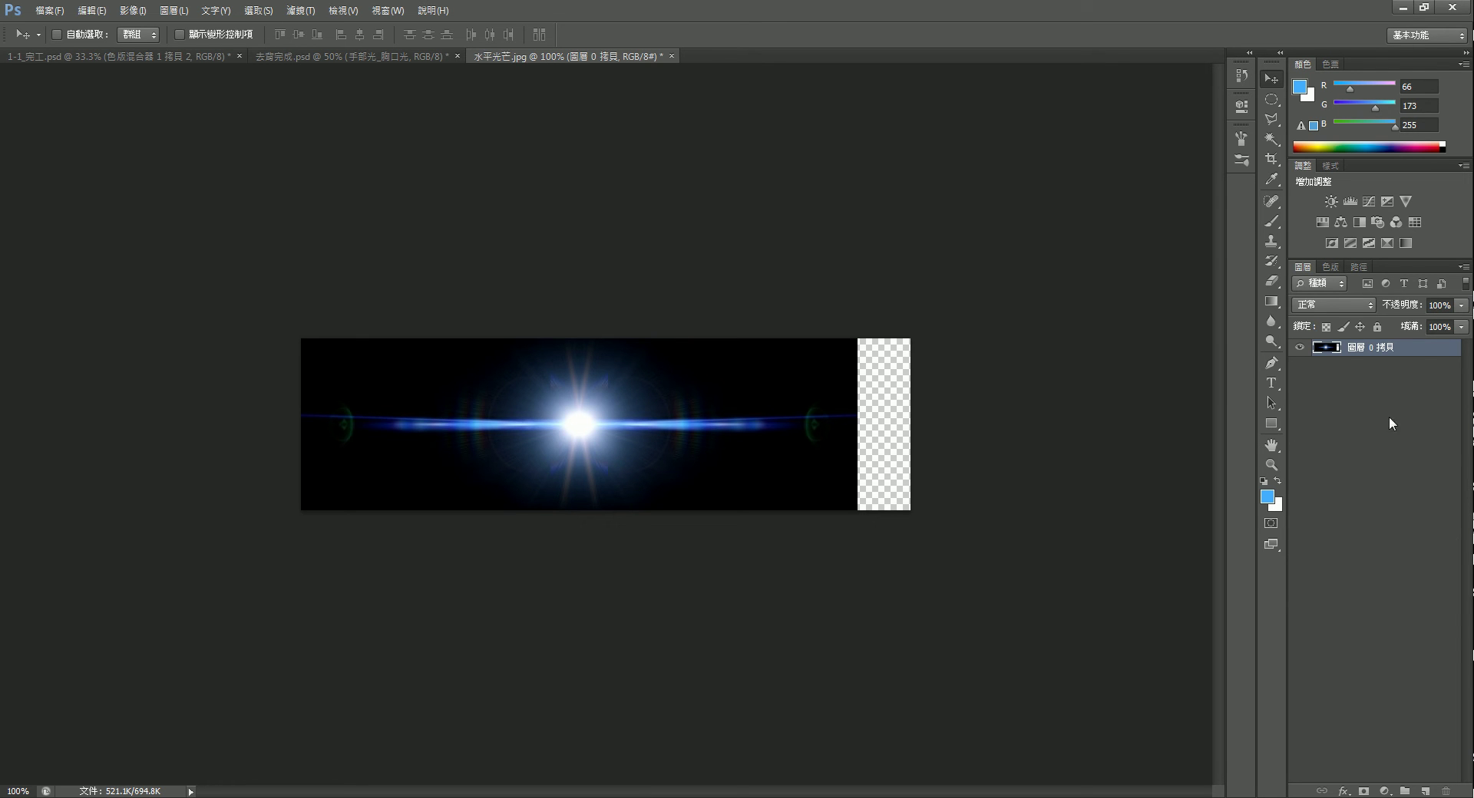
Duplicate the merged flare layer into 去背完成.psd.
right_click(1419, 352)
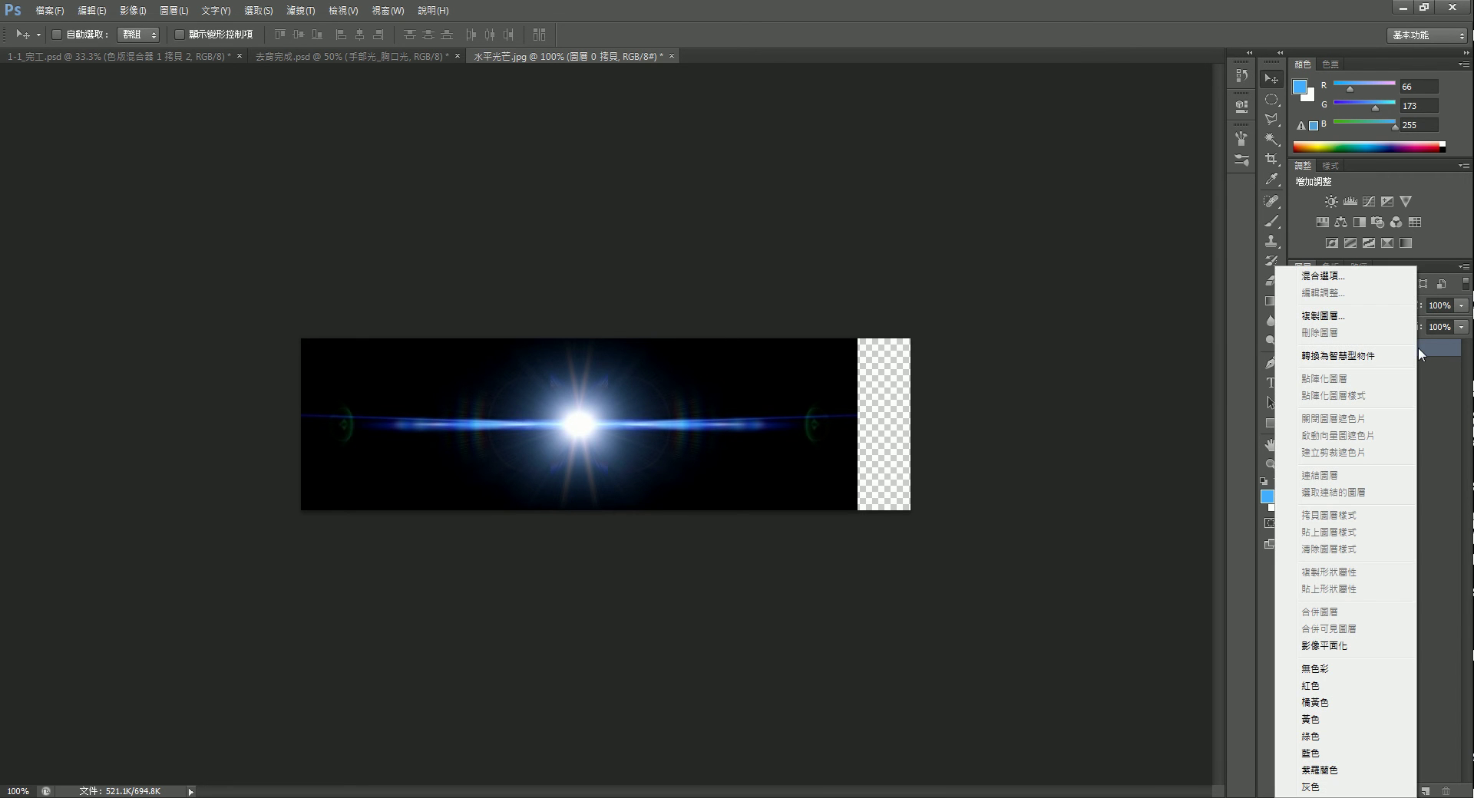
left_click(1350, 324)
left_click(721, 314)
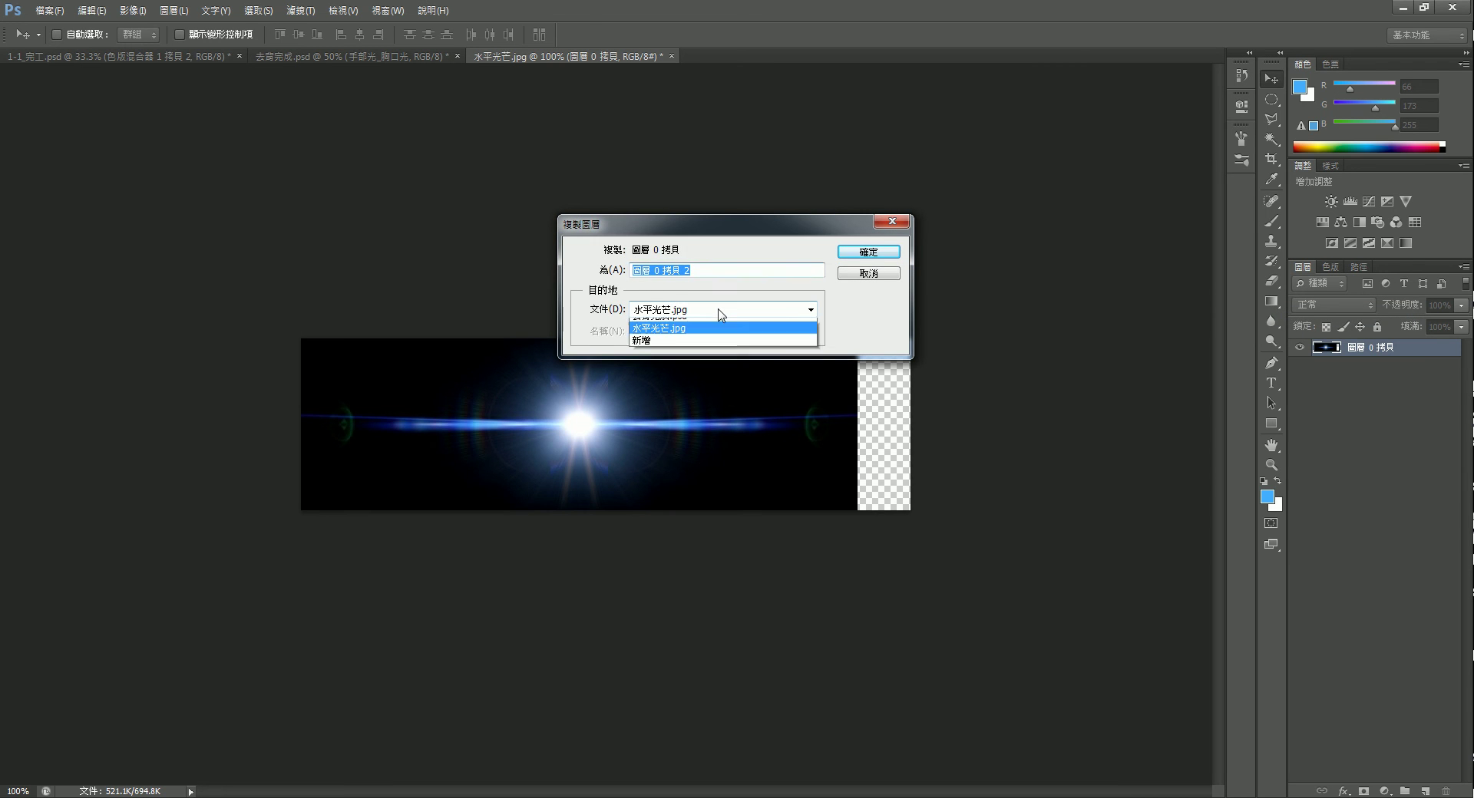
left_click(676, 338)
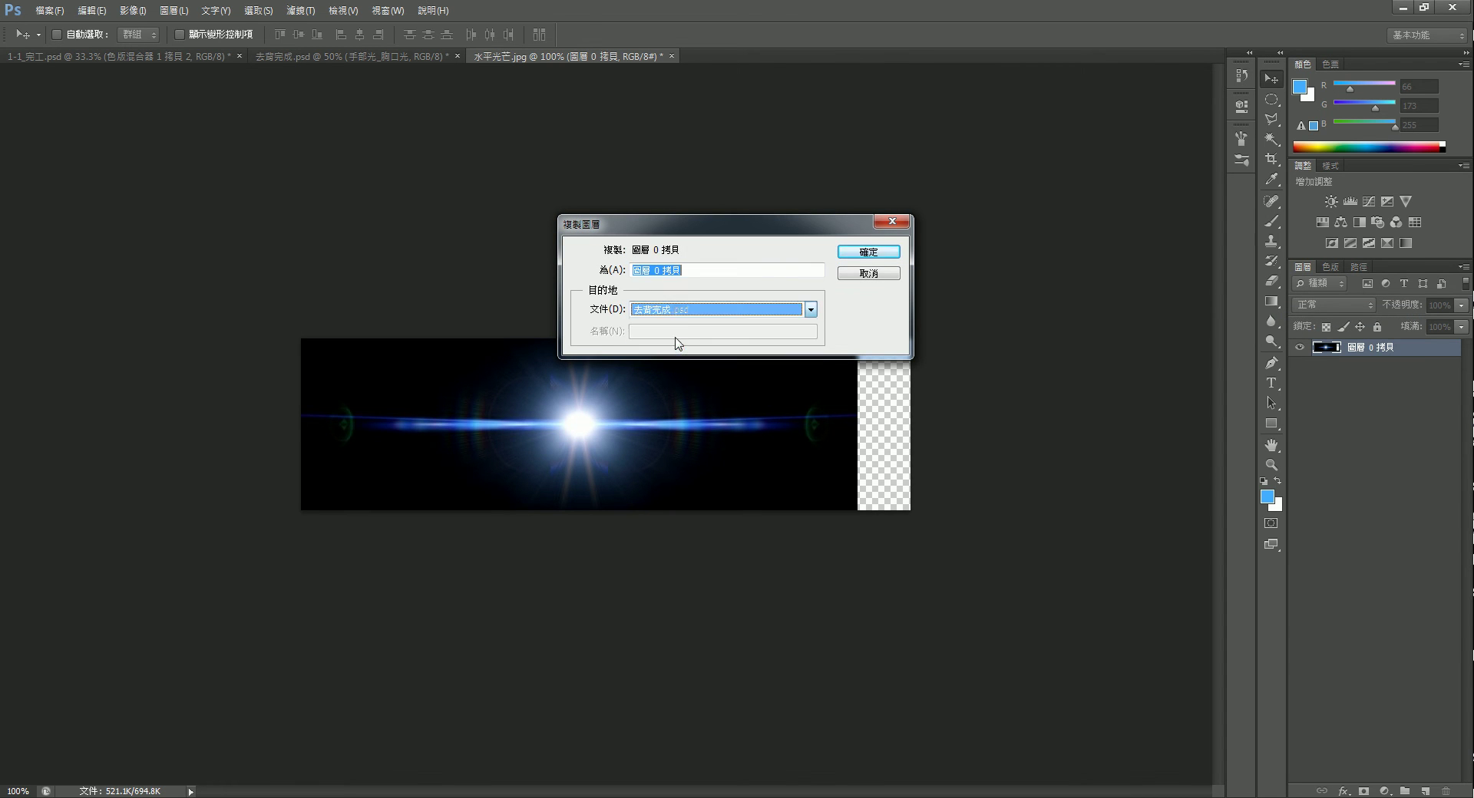
left_click(875, 257)
left_click(363, 61)
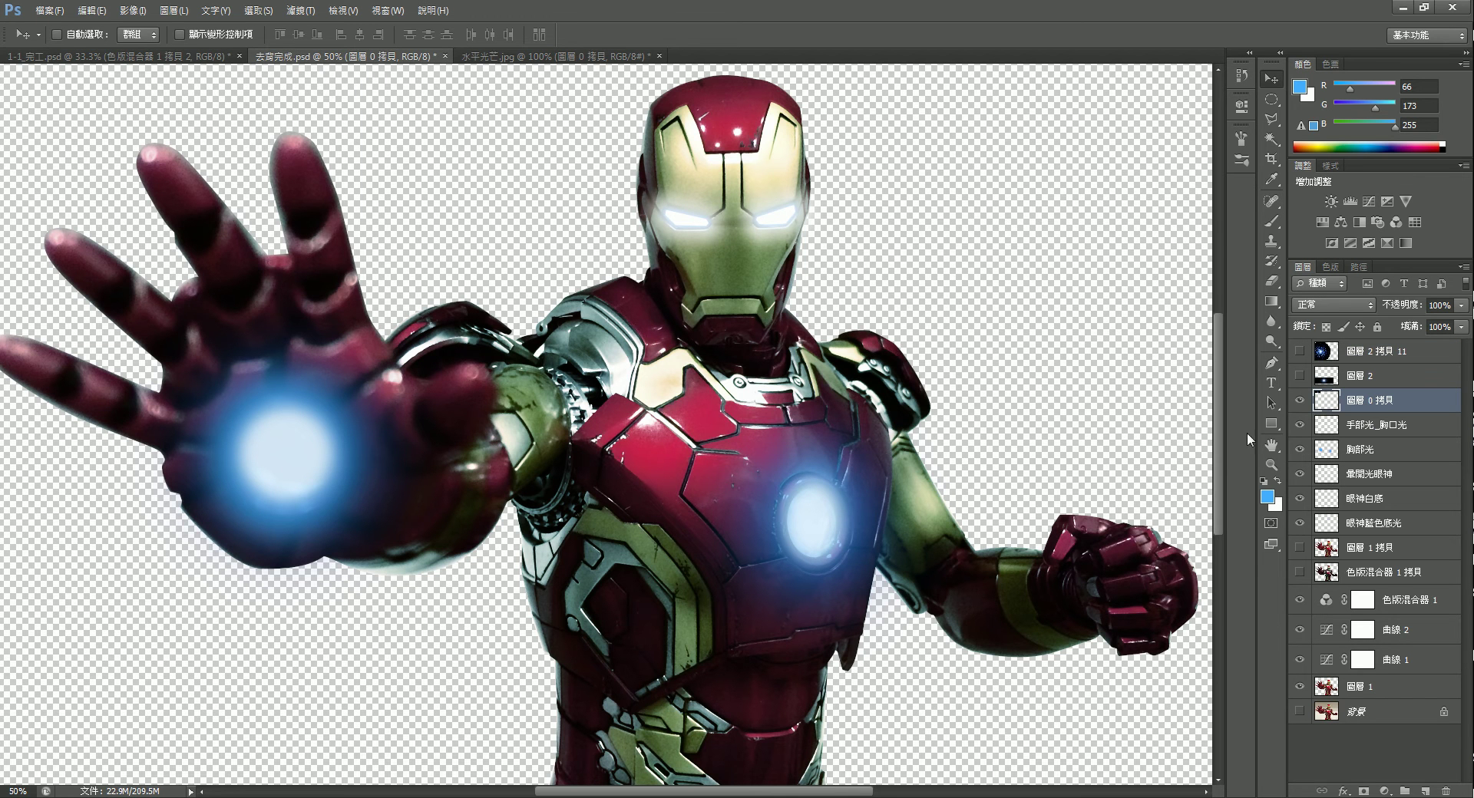
Enlarge the flare to about 320% and position it over the chest.
scroll(1083, 387, "down", 3)
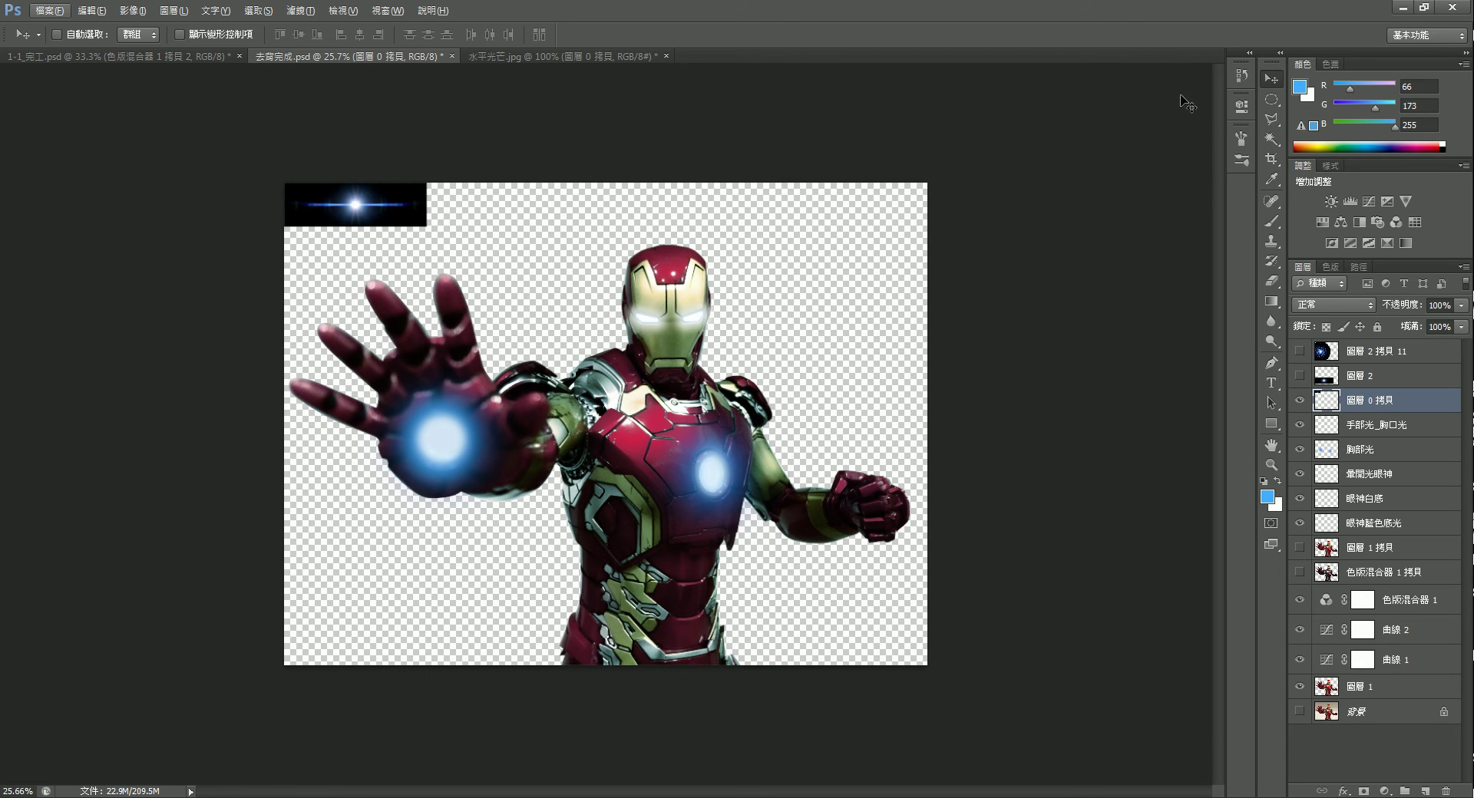
left_click_drag(409, 208, 531, 268)
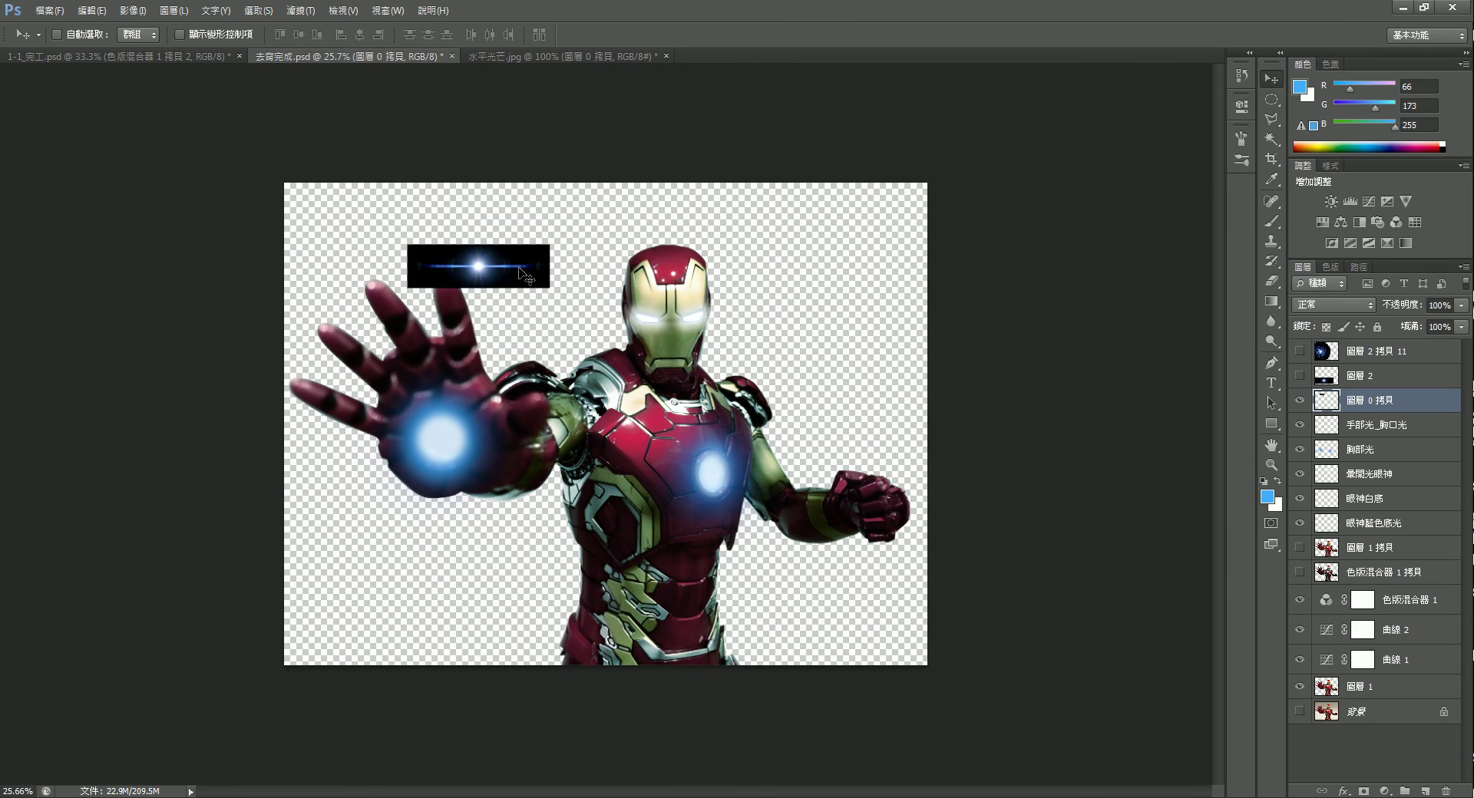
key("ctrl+t")
left_click_drag(550, 245, 790, 164)
left_click_drag(663, 255, 611, 580)
left_click_drag(714, 517, 777, 499)
left_click(771, 35)
left_click_drag(673, 583, 812, 540)
Show the photo background, blend the flare with Lighten on the chest light at 71% opacity.
left_click(1362, 305)
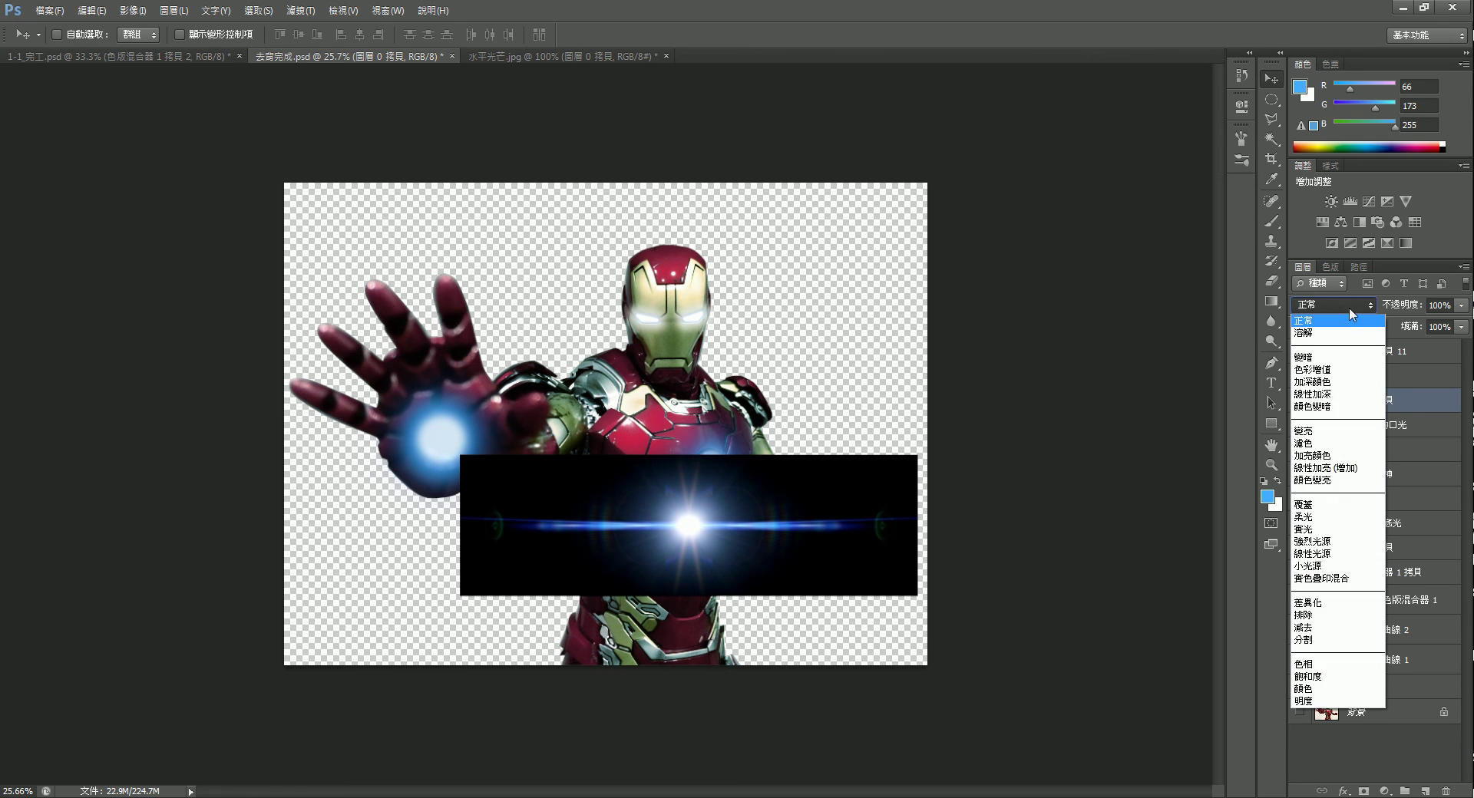
left_click(1355, 759)
left_click(1300, 712)
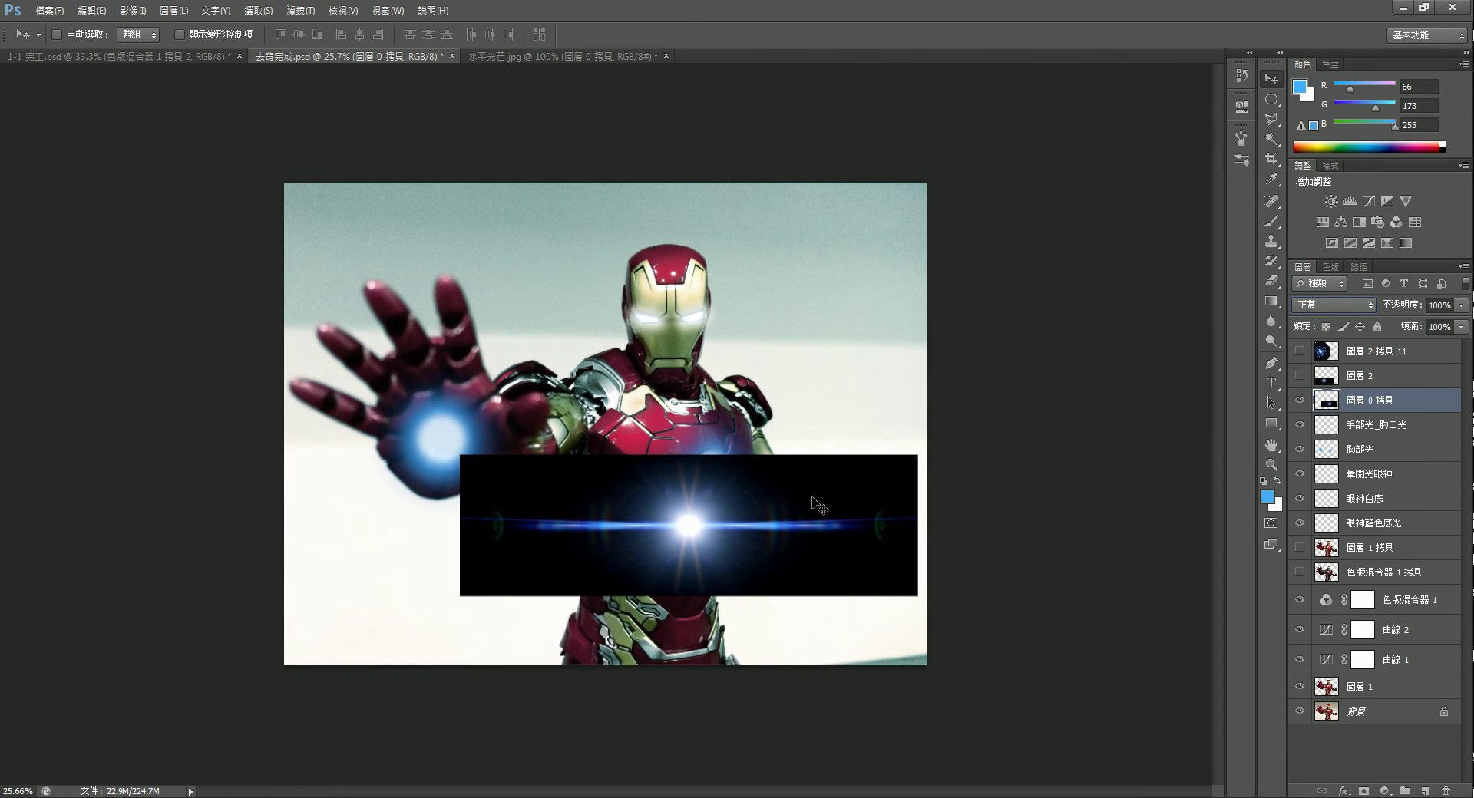
left_click_drag(812, 502, 827, 458)
left_click(1341, 305)
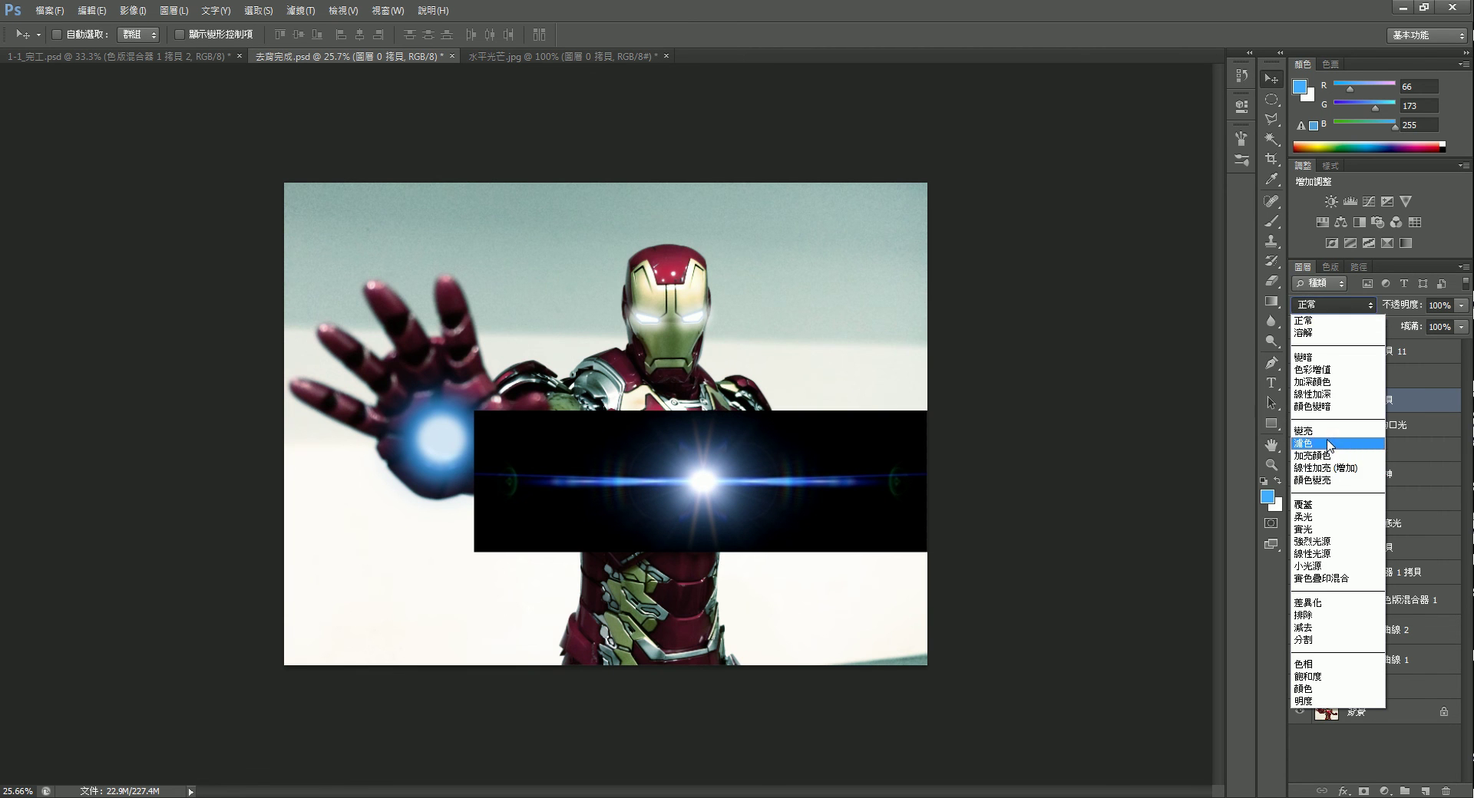
left_click(1322, 436)
mouse_move(769, 493)
left_mouse_down()
mouse_move(793, 473)
mouse_move(775, 501)
left_mouse_up()
scroll(761, 493, "up", 3)
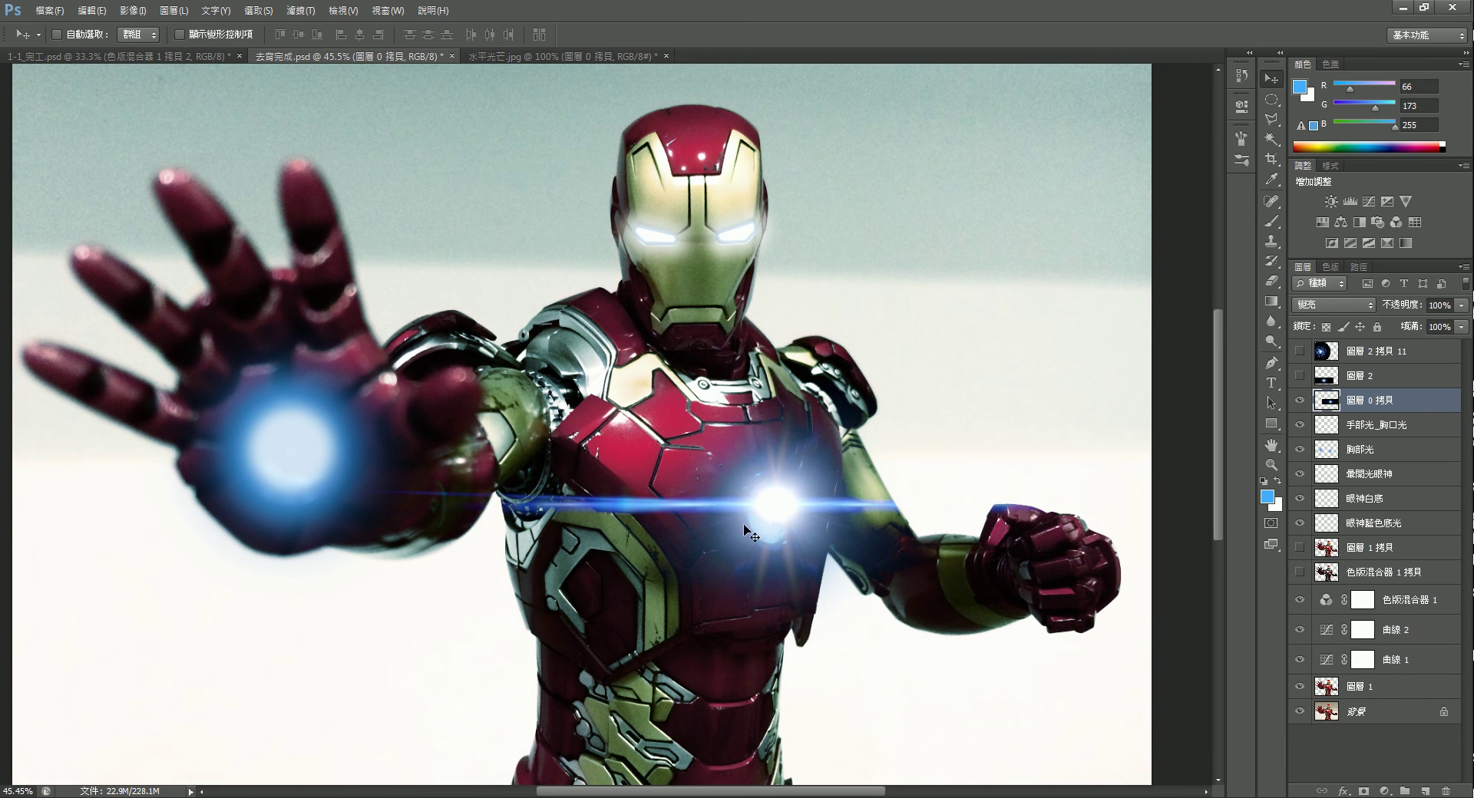
scroll(773, 505, "down", 3)
key("alt")
left_click_drag(1463, 310, 1440, 328)
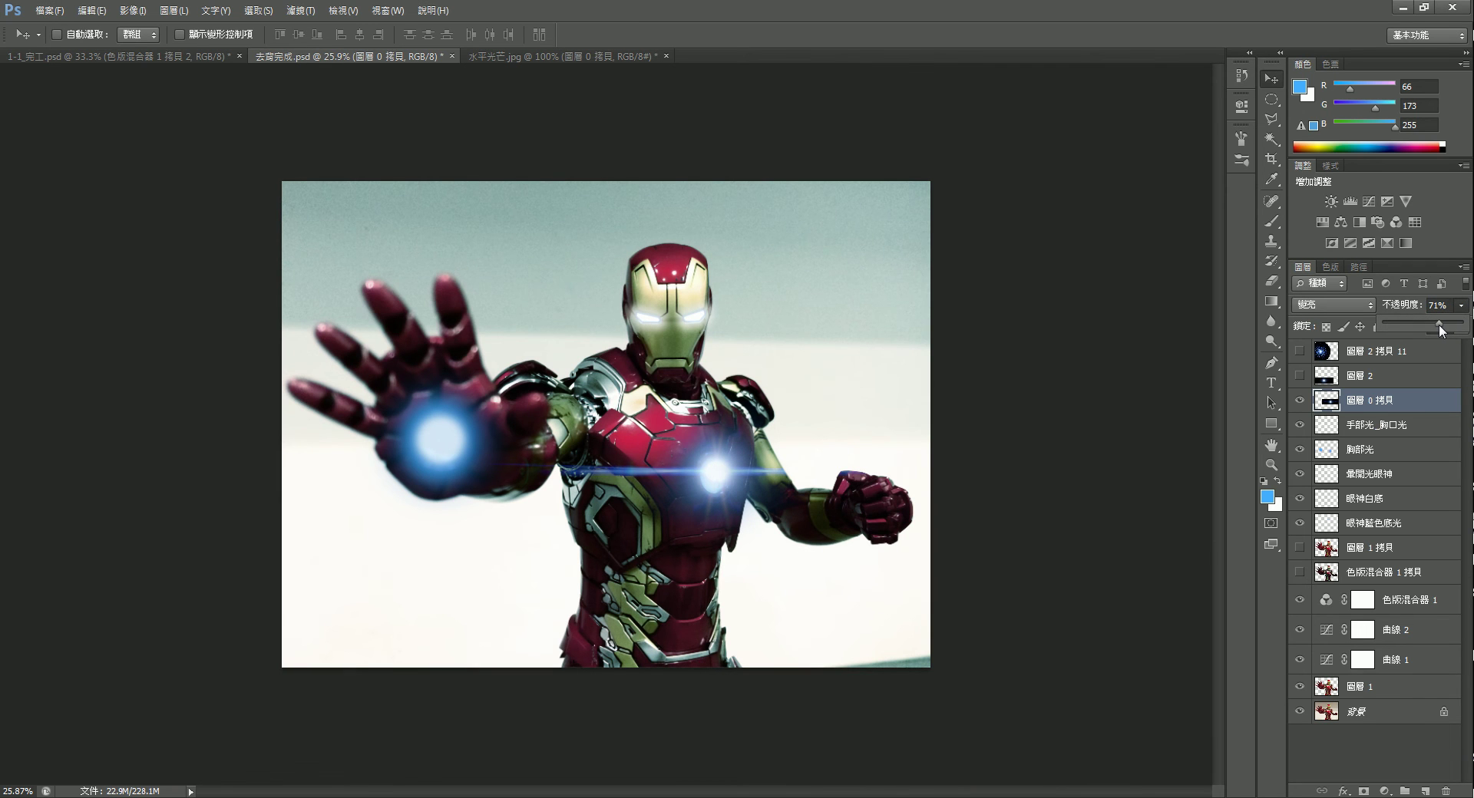
Show 圖層 2's blue light streak and move it up to eye level.
left_click(1301, 742)
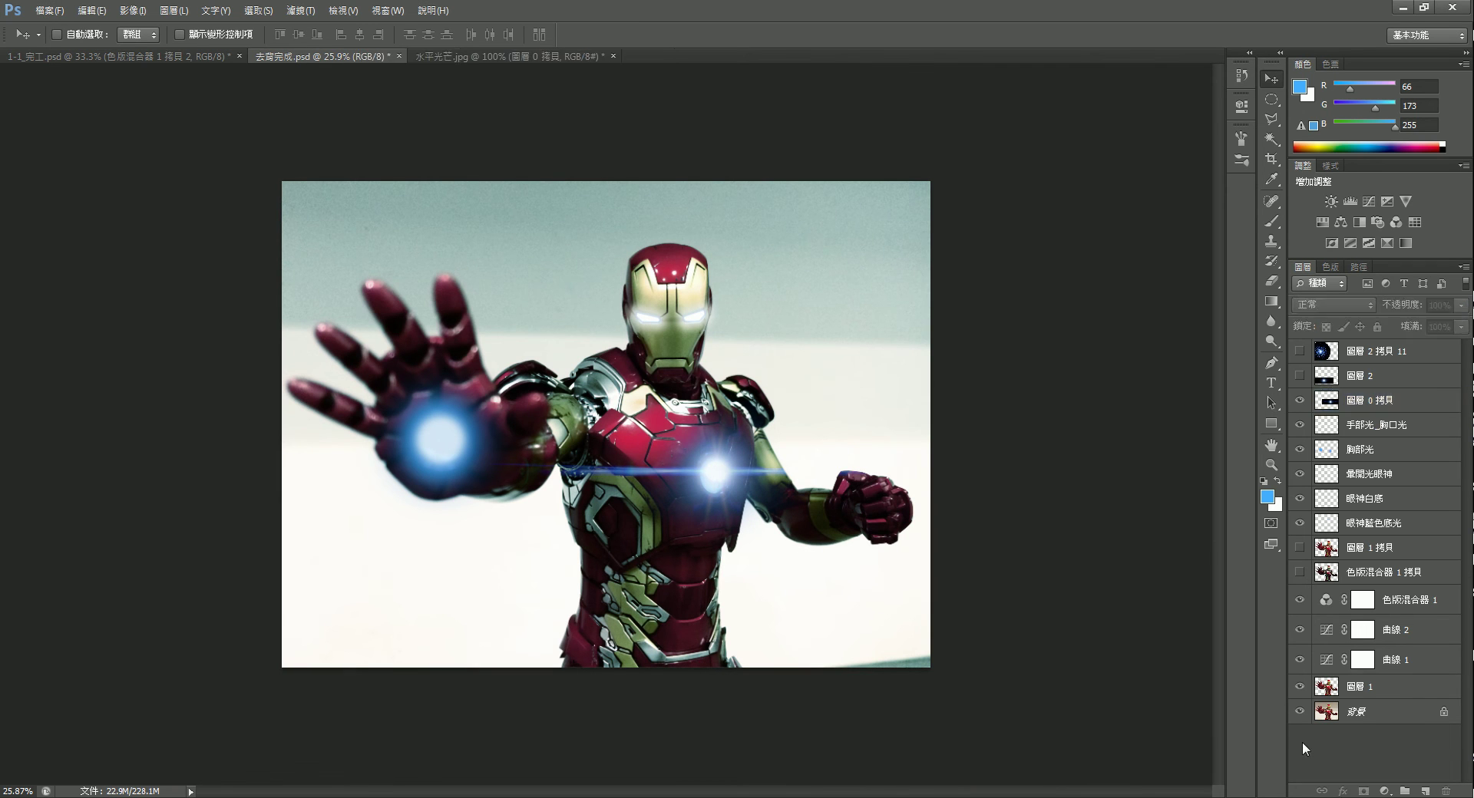
left_click(1389, 403)
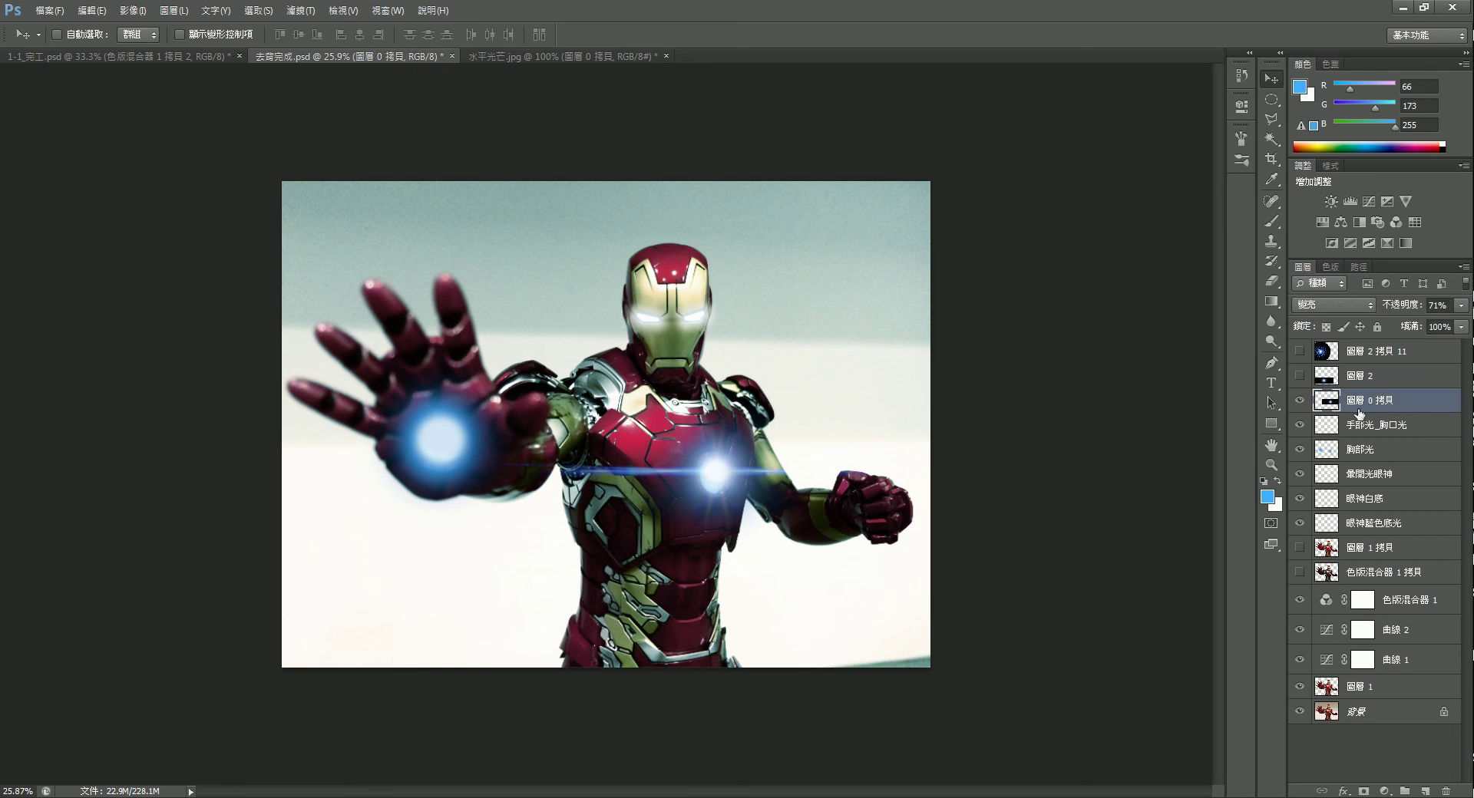
left_click(1384, 377)
left_click(1299, 376)
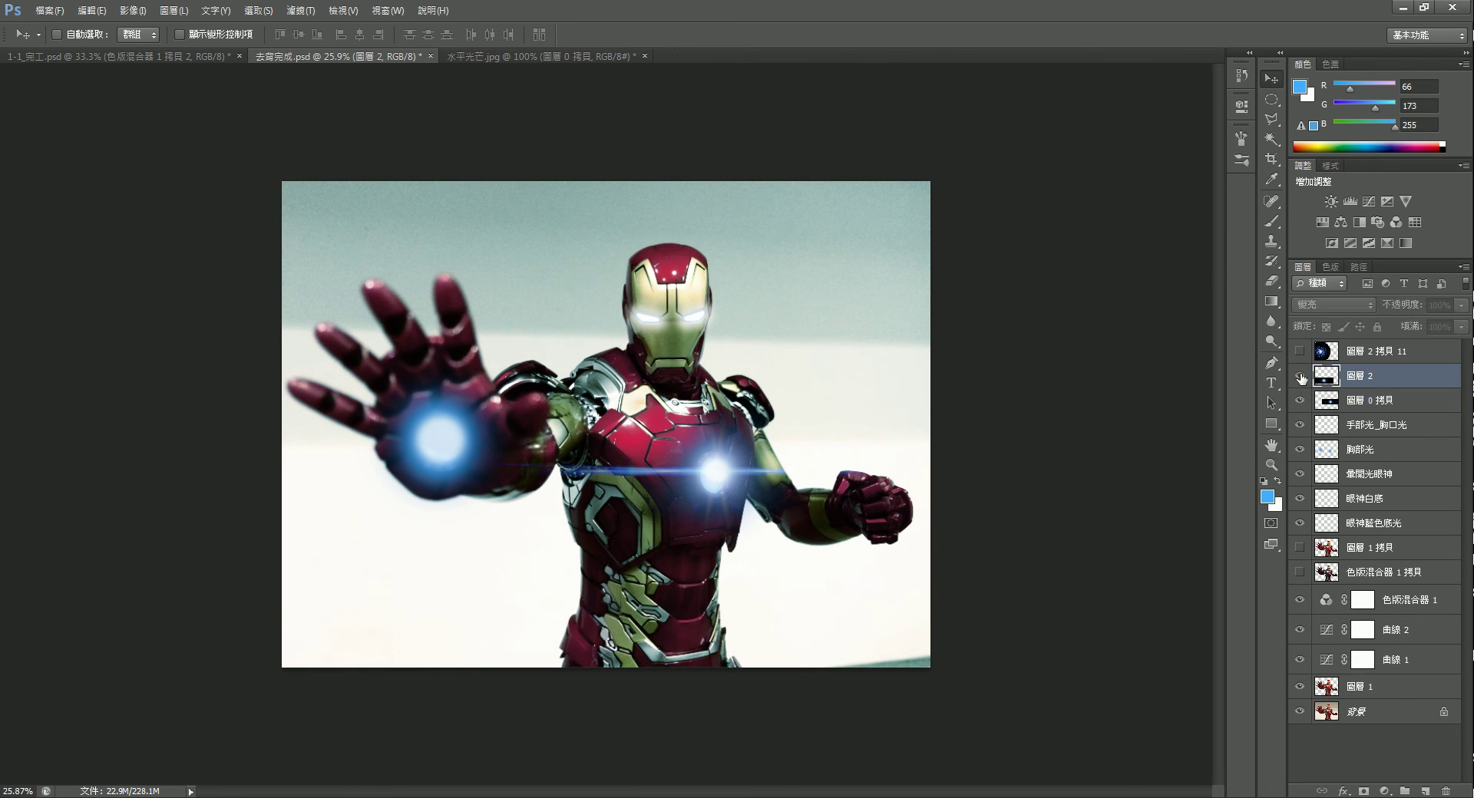
left_click_drag(553, 567, 533, 292)
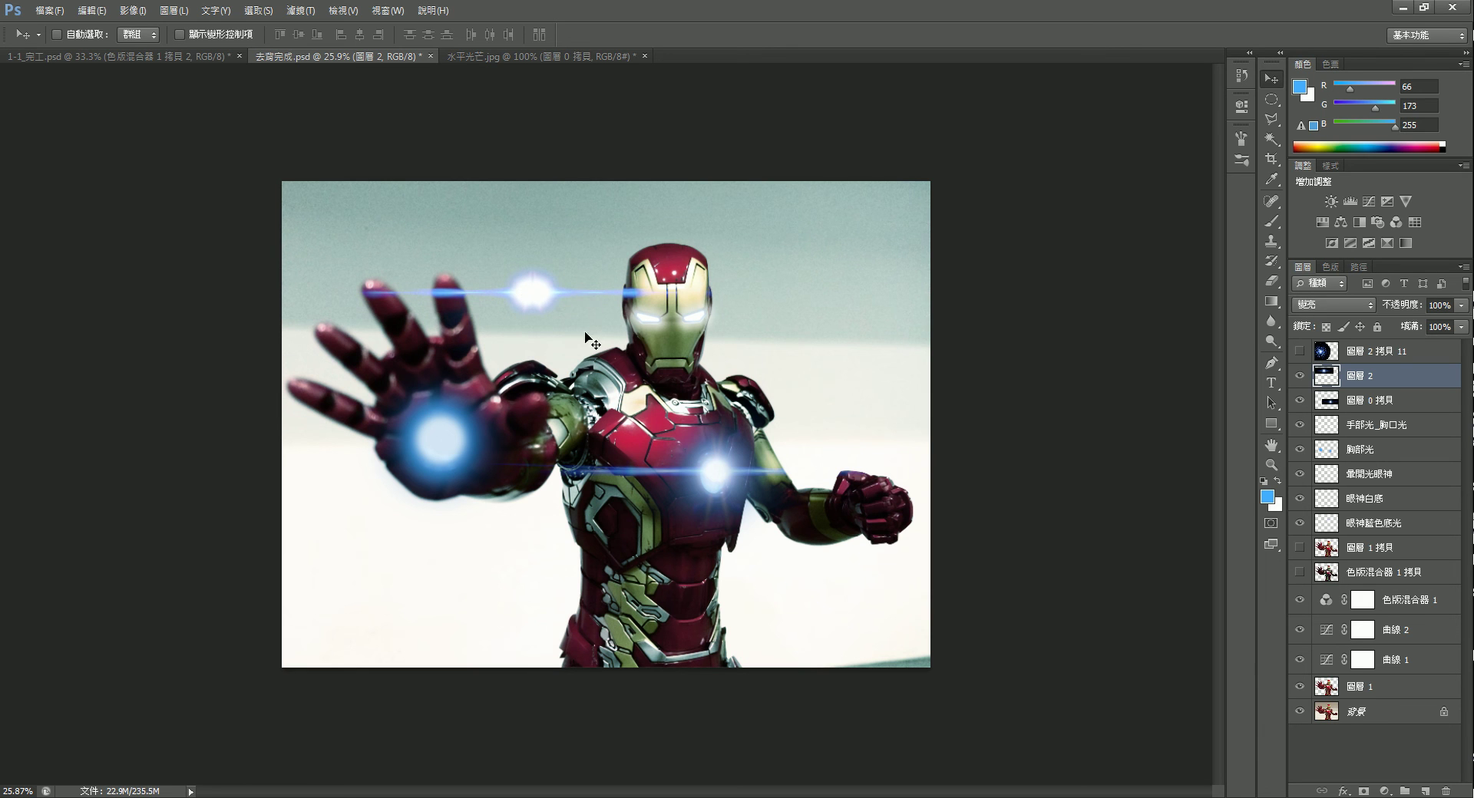
Rename the flare layer 旋轉用 and duplicate it with Ctrl+J.
double_click(1364, 376)
type("v")
type("旋轉用")
key("Return")
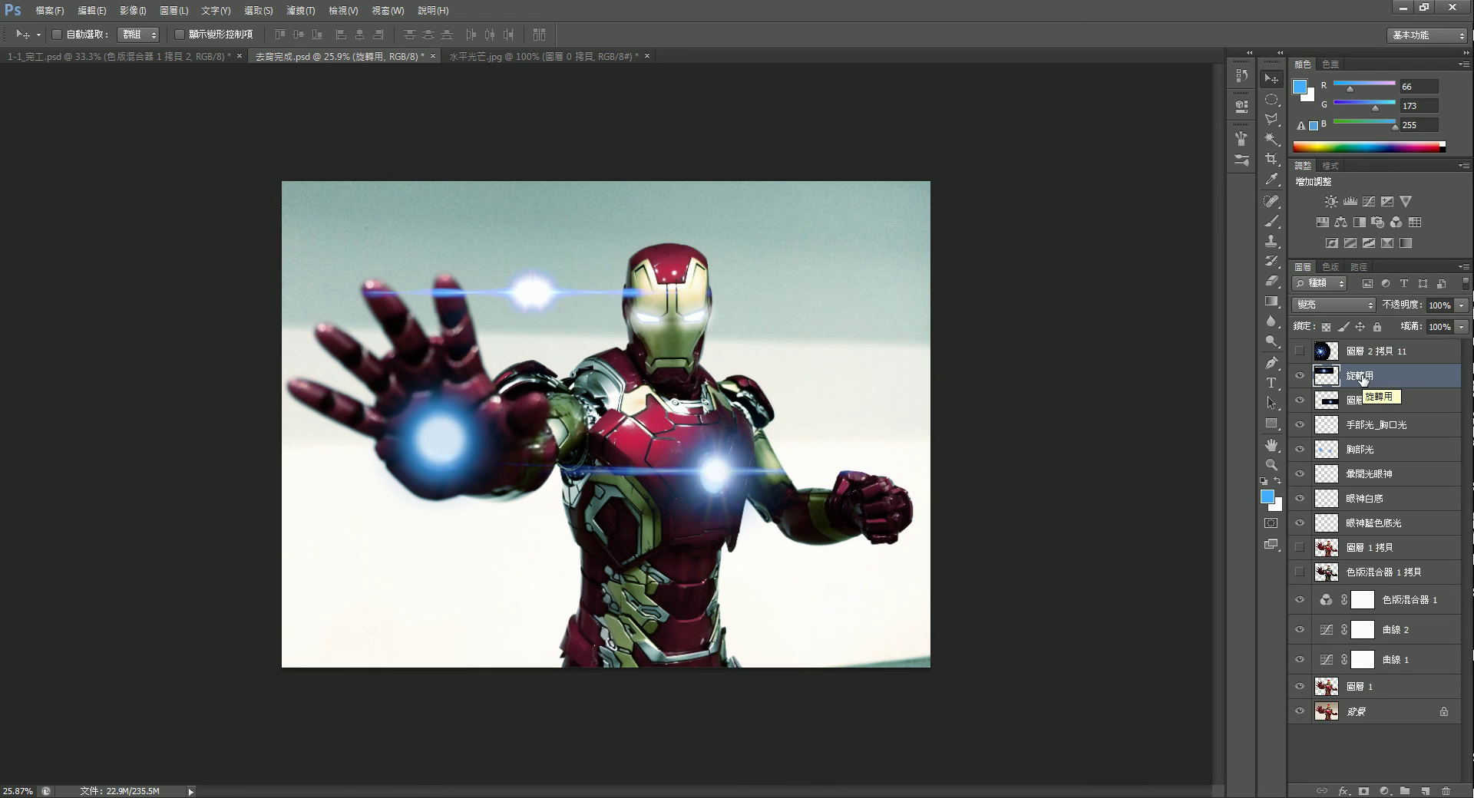
key("ctrl+j")
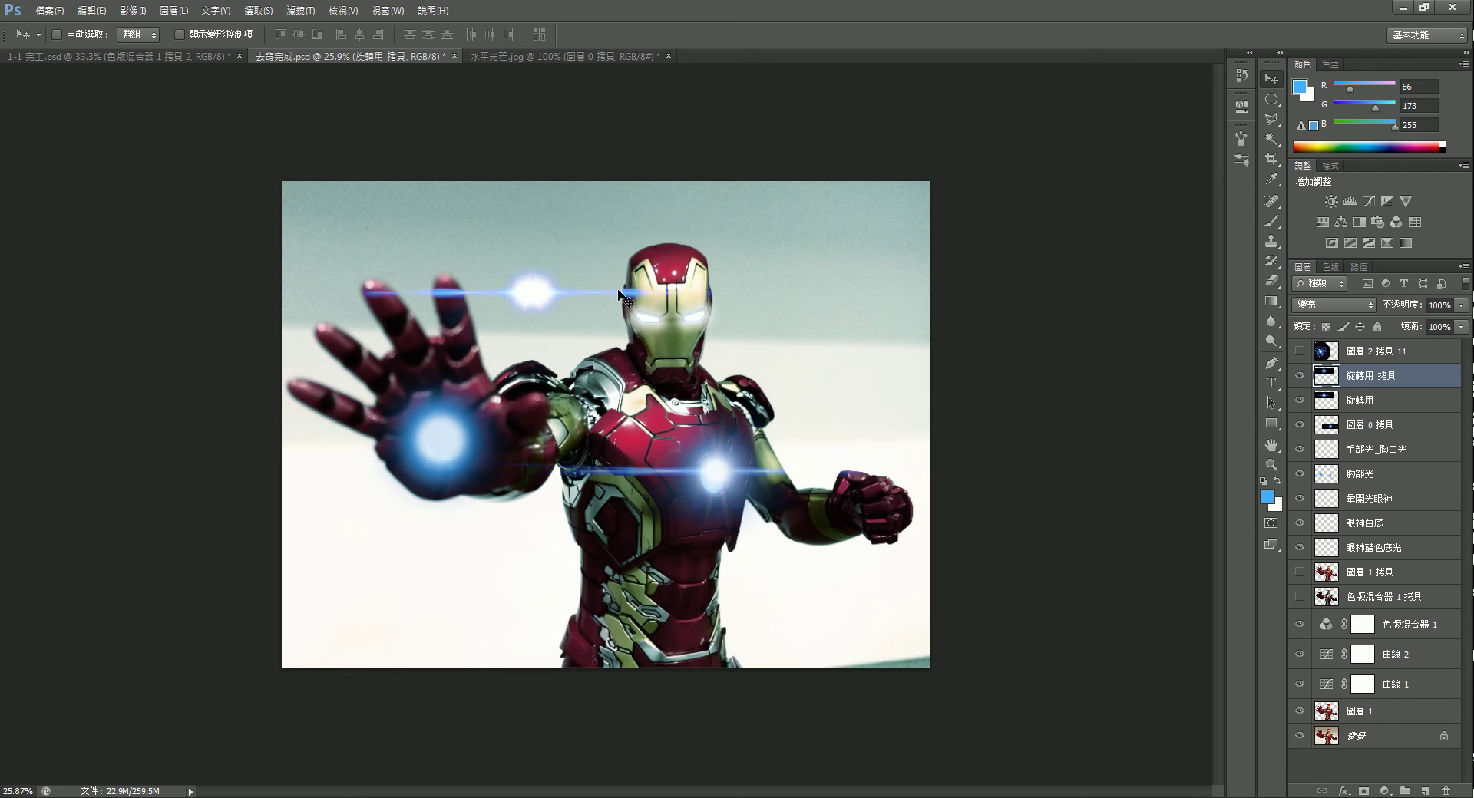
Rotate the copied flare by 12° with Free Transform.
left_click(91, 10)
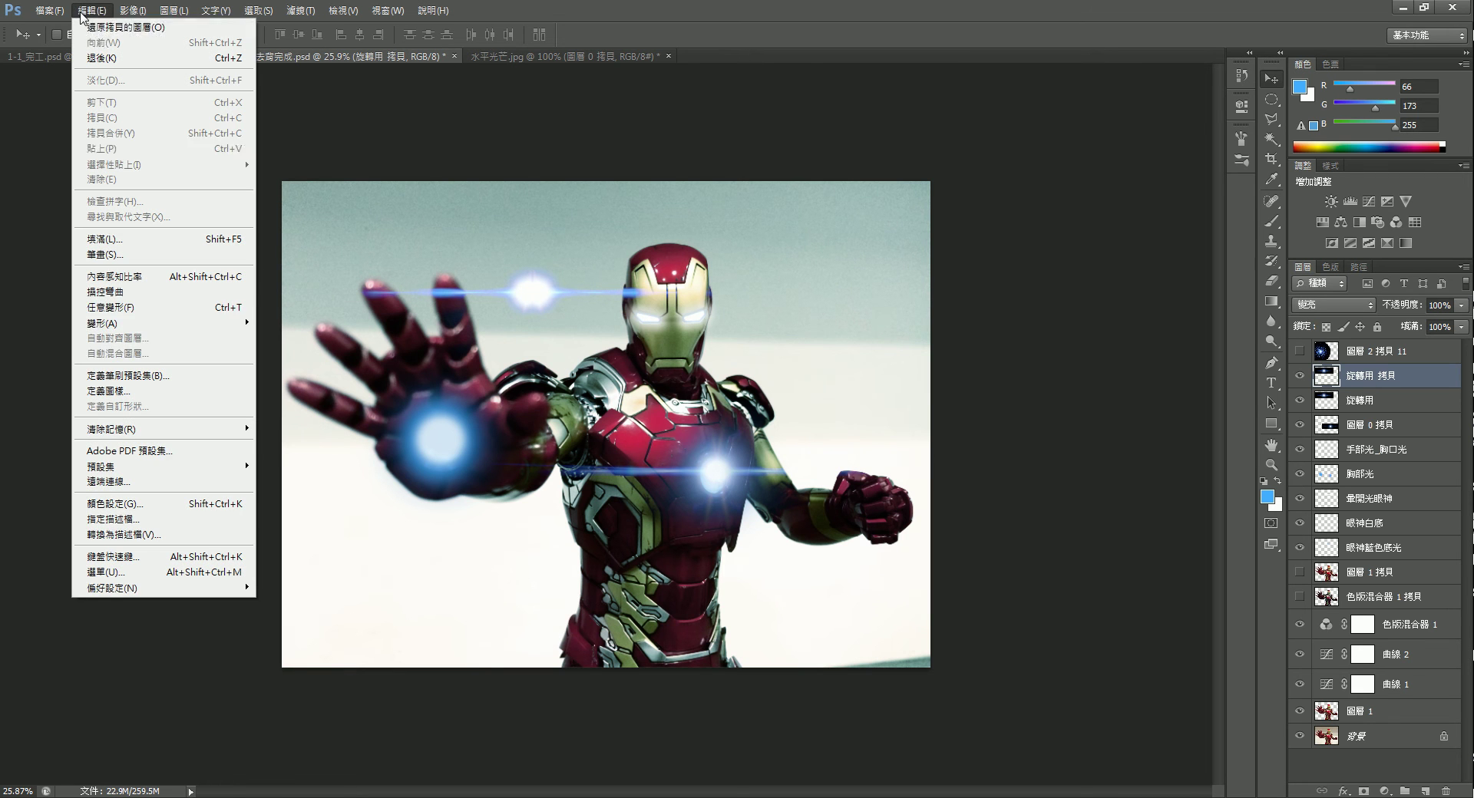
left_click(151, 308)
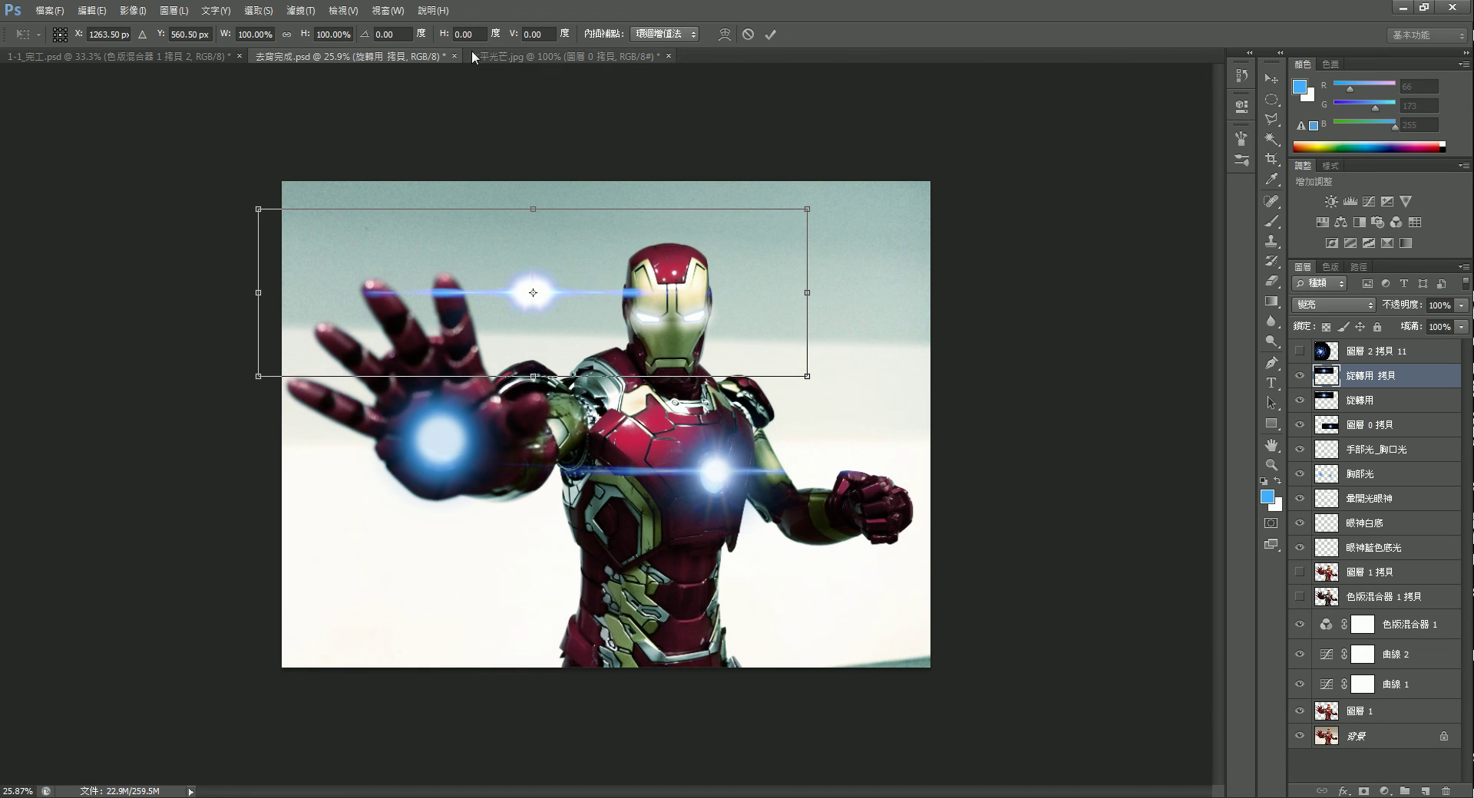
left_click(392, 34)
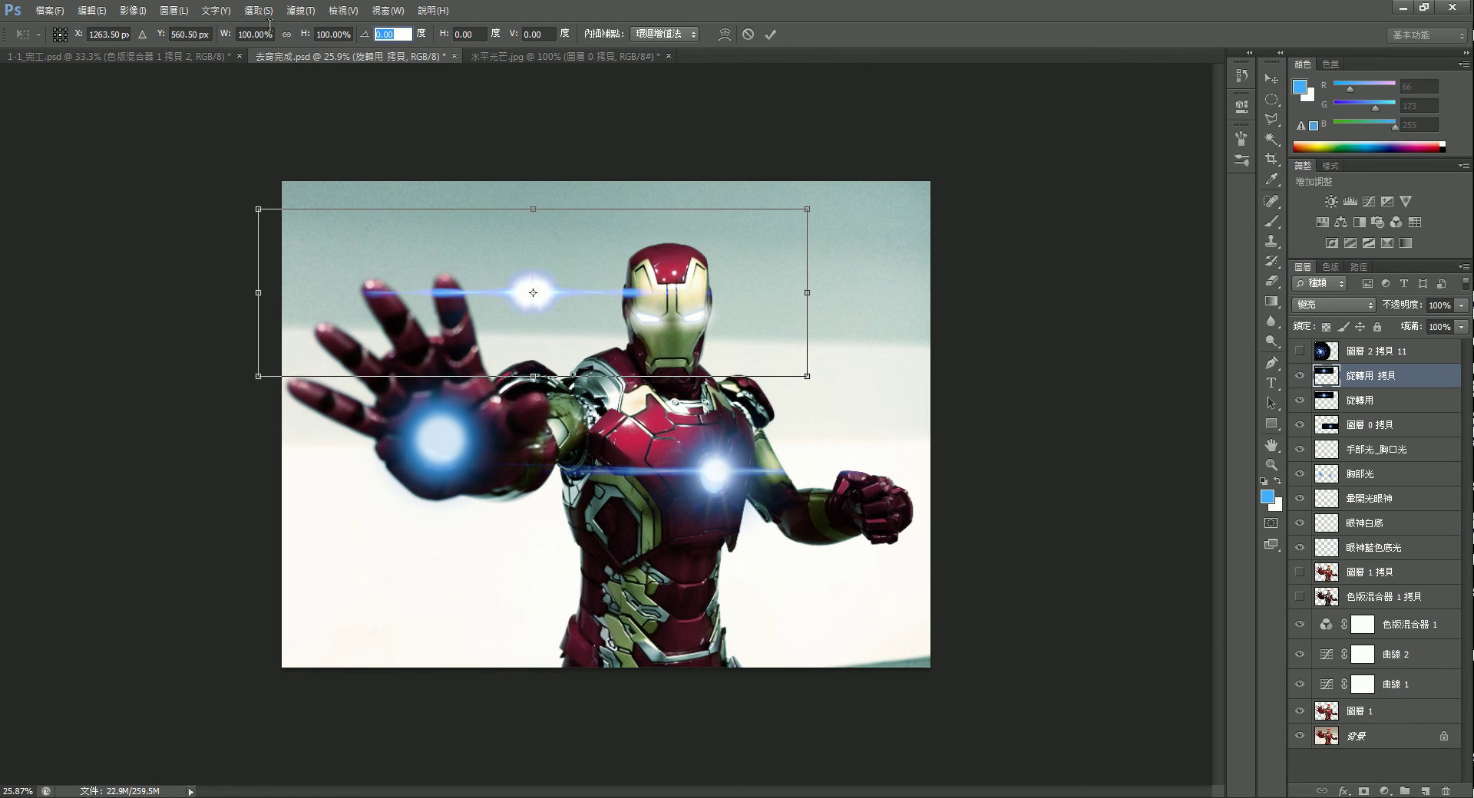
type("12")
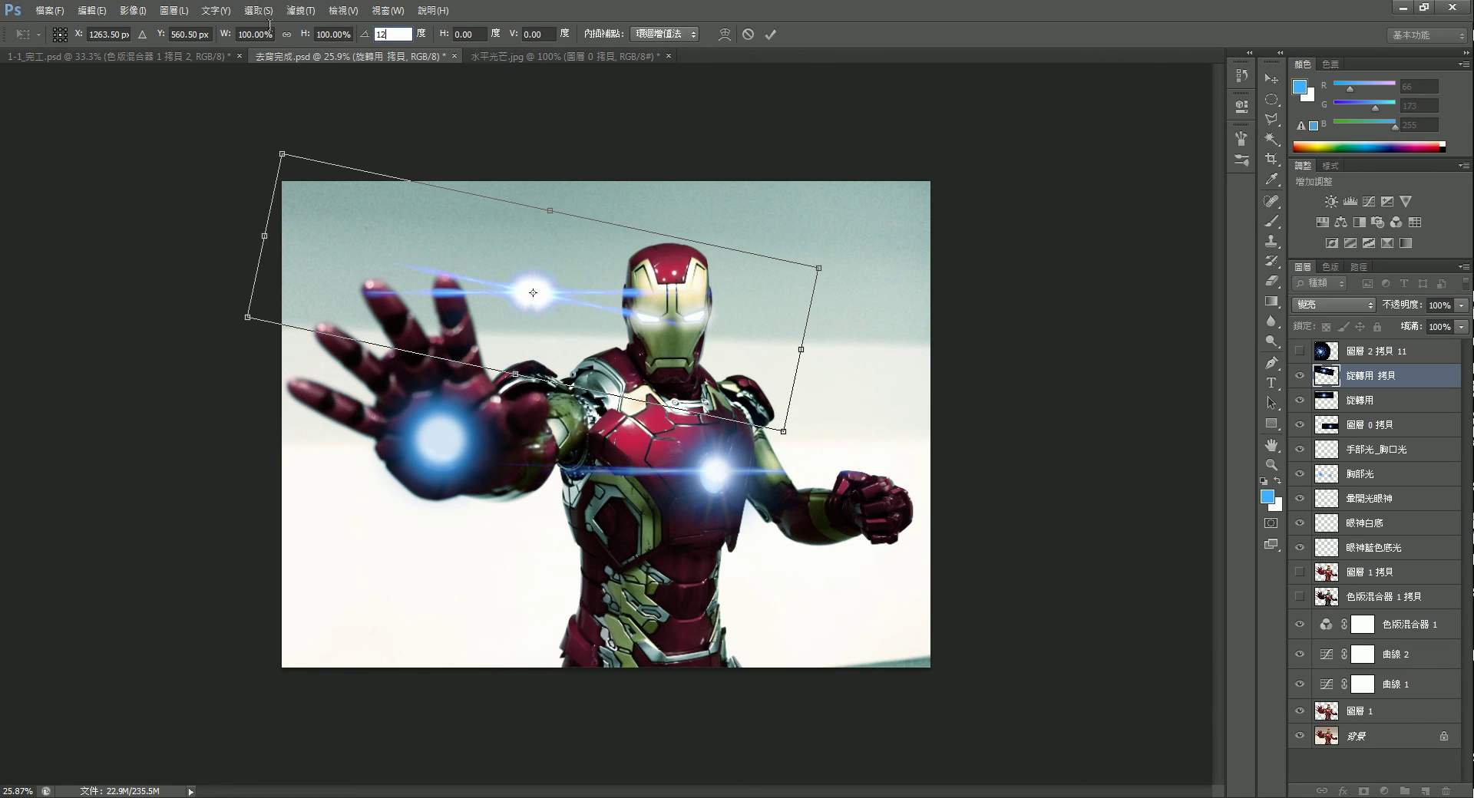
left_click(770, 33)
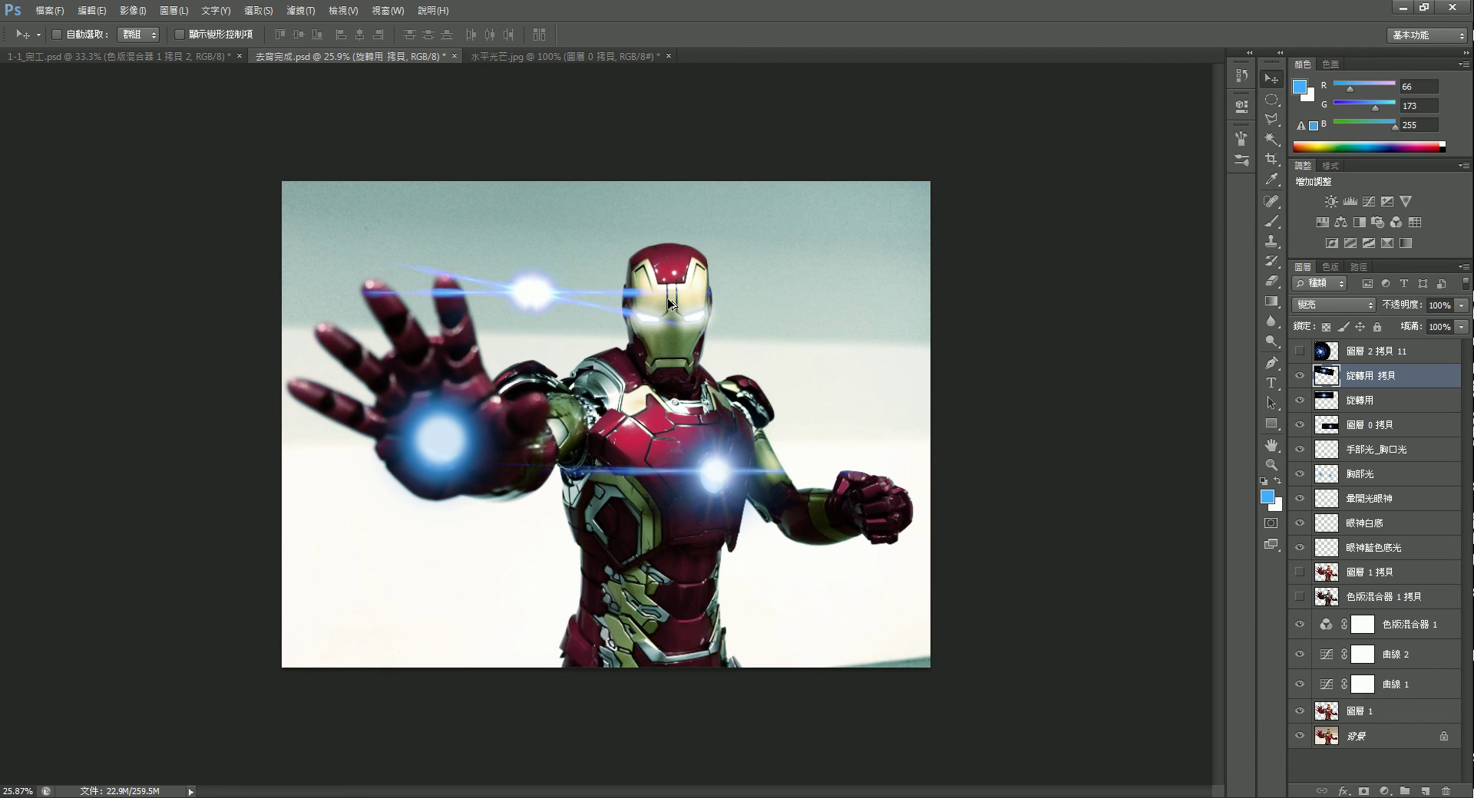
Repeat the rotated copy up to 旋轉用 拷貝 14, then select all ray layers.
key("ctrl+alt+shift+t")
key("ctrl+alt+shift+t")
key("ctrl+alt+shift+t")
key("ctrl+alt+shift+t")
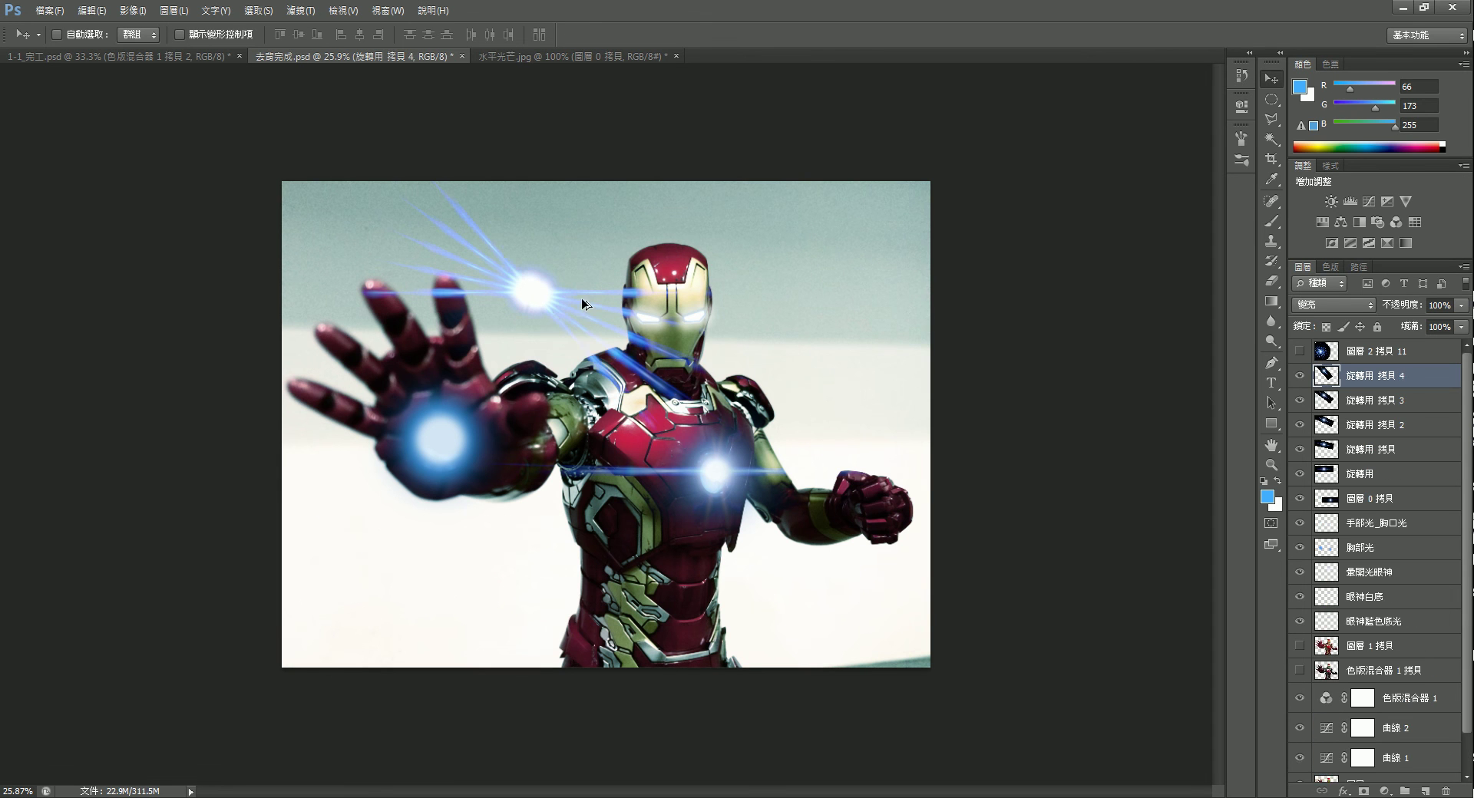
key("ctrl+alt+shift+t")
key("ctrl+alt+shift+t")
key("ctrl+alt+shift+t")
key("ctrl+alt+shift+t")
key("ctrl+alt+shift+t")
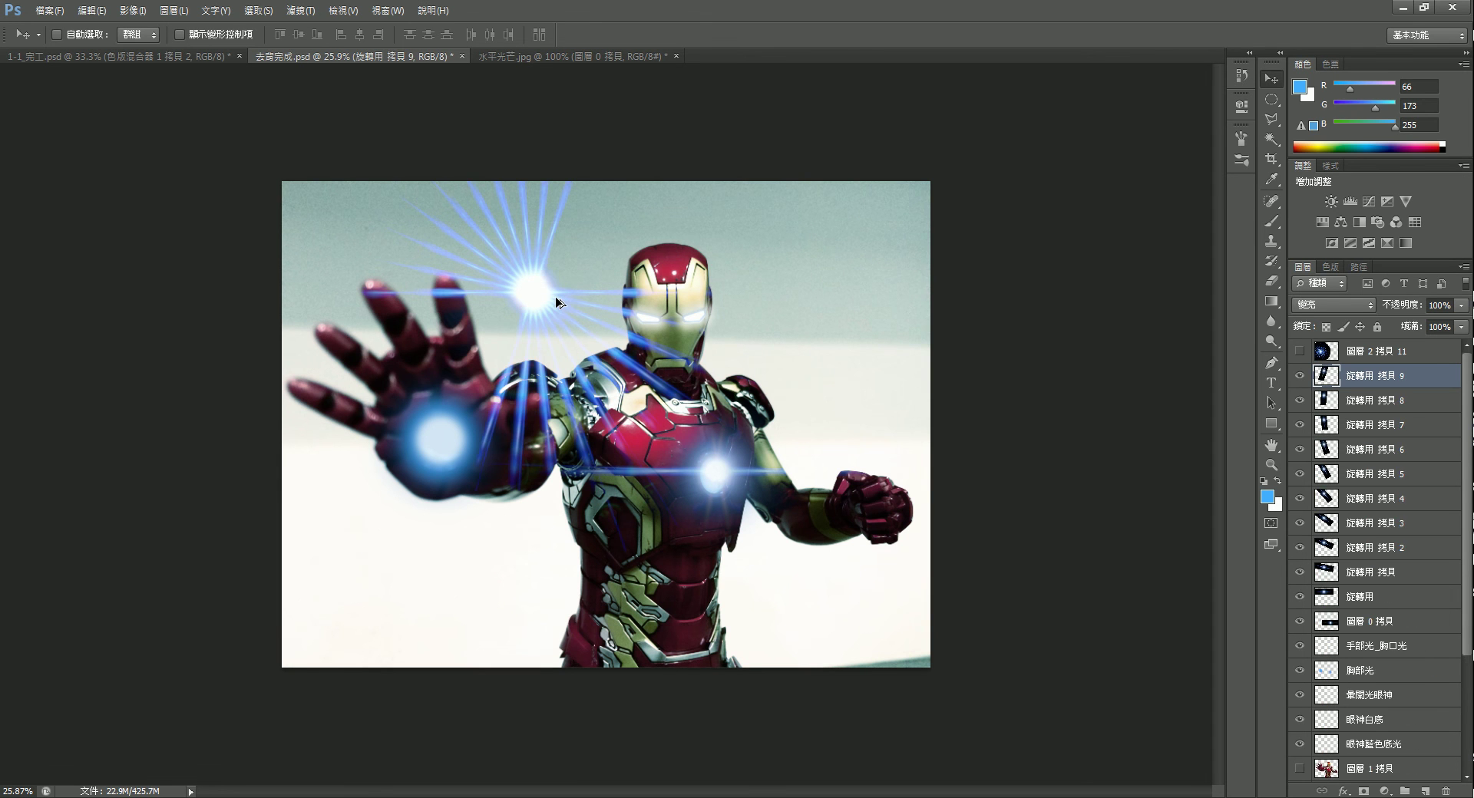
key("ctrl+alt+shift+t")
key("ctrl+alt+shift+t")
key("ctrl+alt+shift+t")
key("ctrl+alt+shift+t")
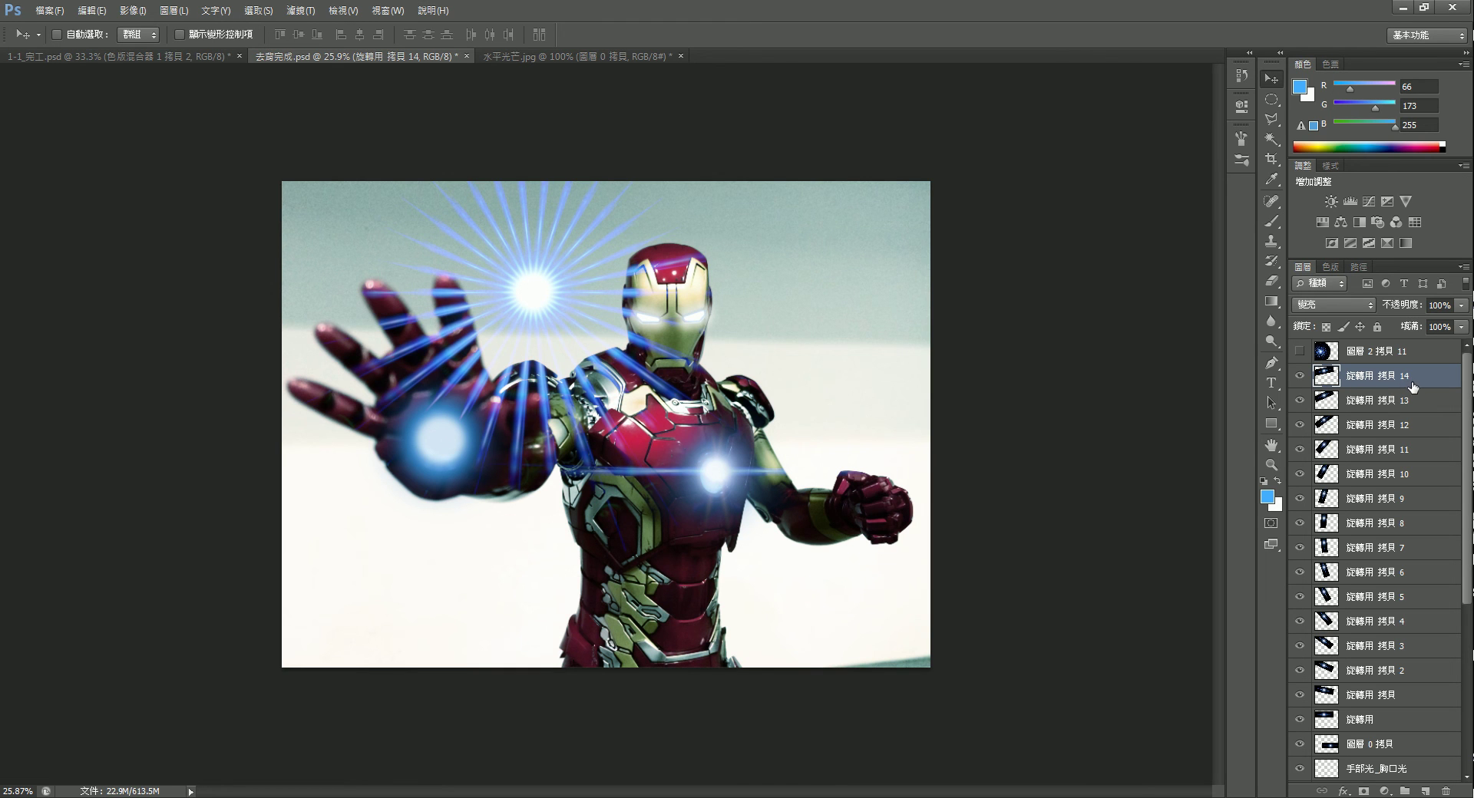
left_click(1394, 723, "shift")
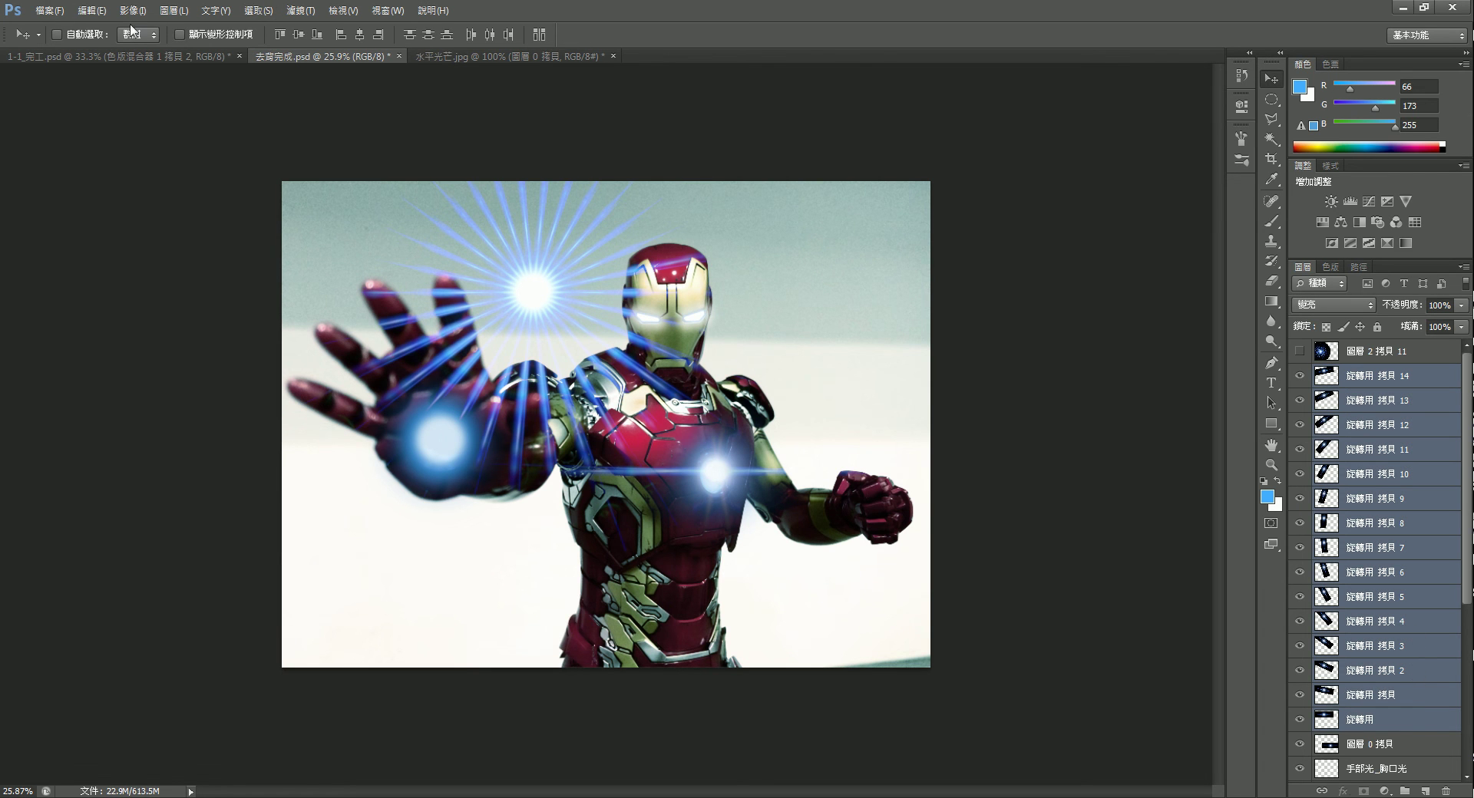
Merge the ray copies into layer 旋轉用 拷貝 14, set it to Lighten, and drag it onto the raised palm.
left_click(184, 11)
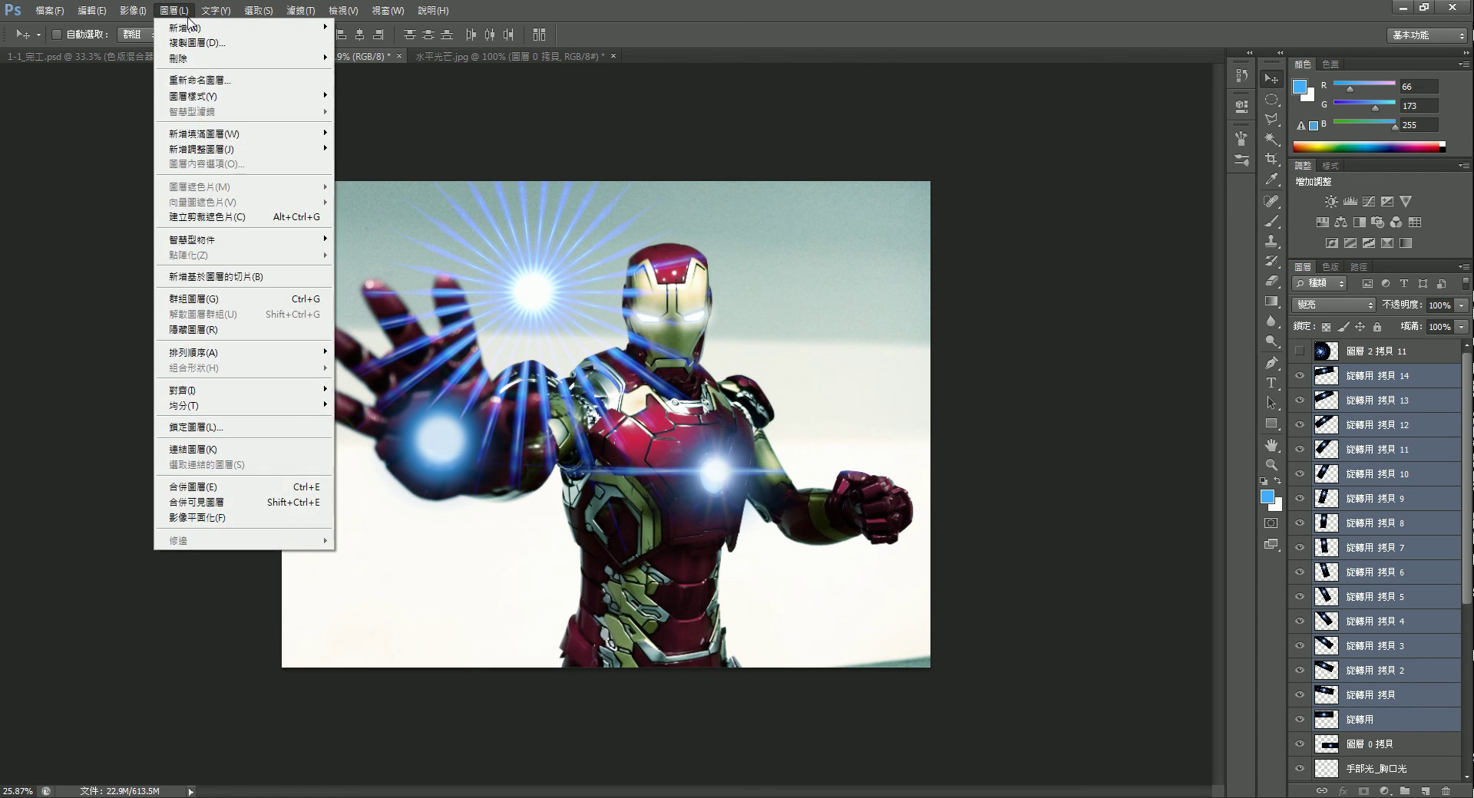
left_click(222, 494)
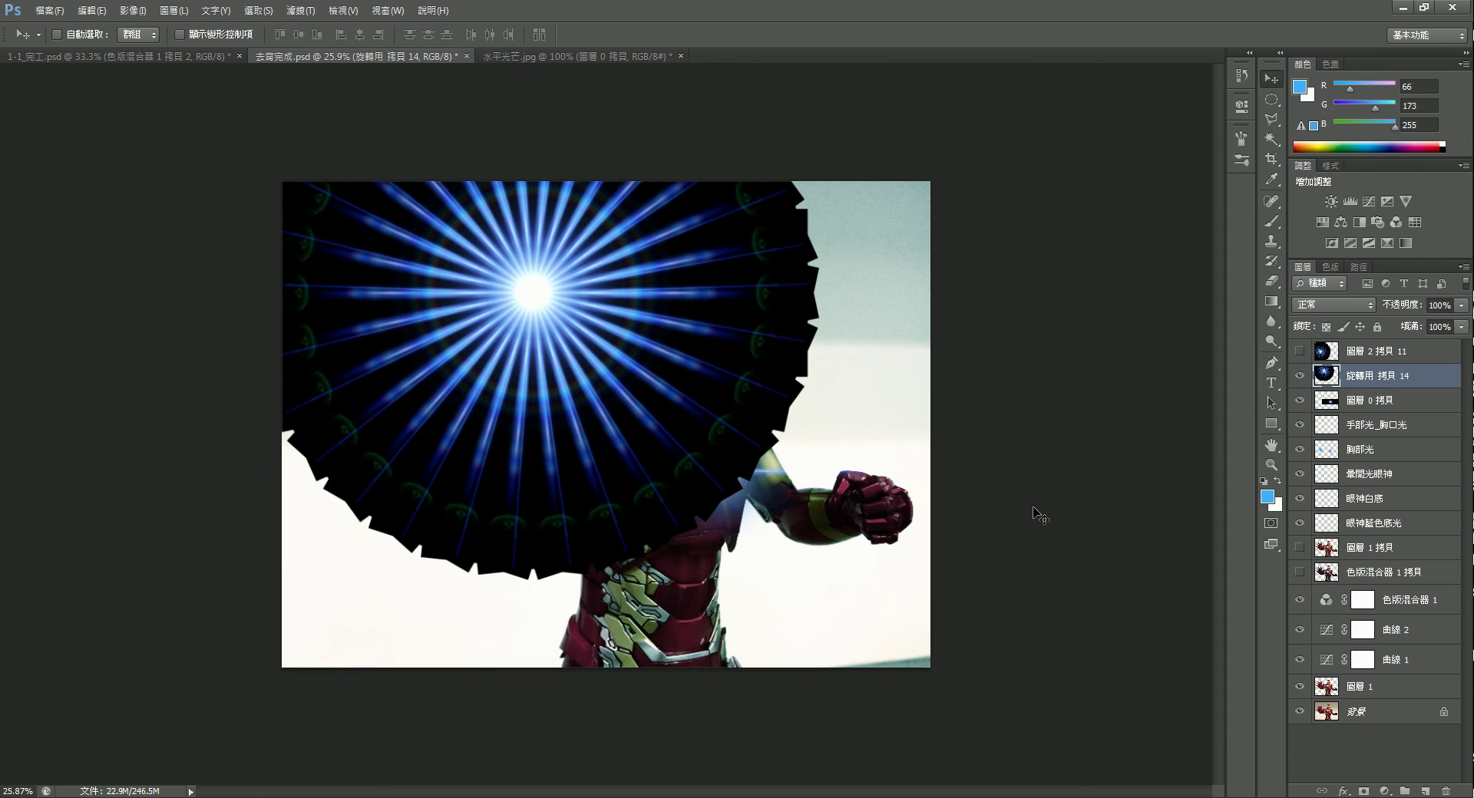
left_click(1334, 307)
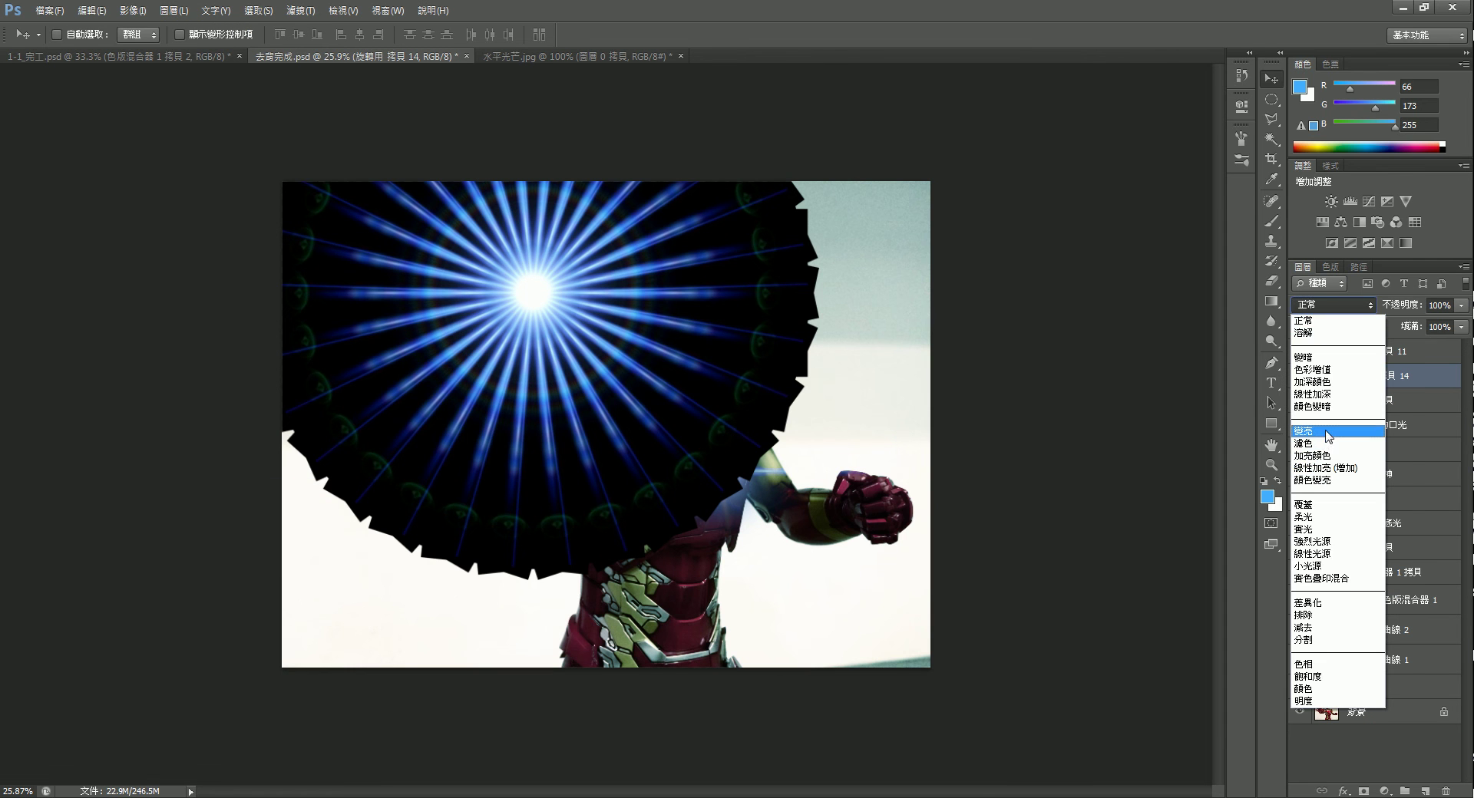
left_click(1324, 432)
left_click_drag(605, 279, 442, 439)
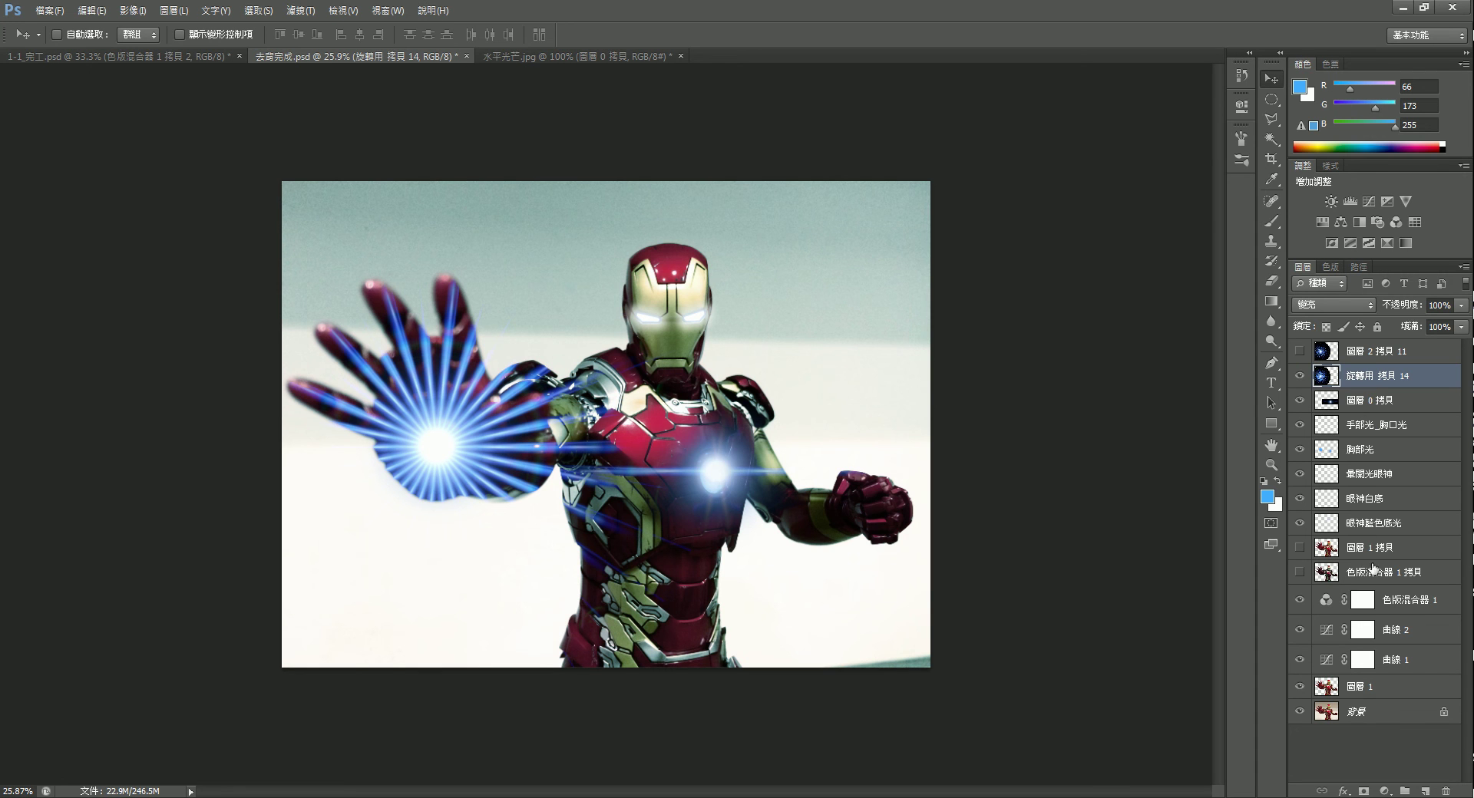
left_click(1389, 691, "shift")
right_click(1404, 681)
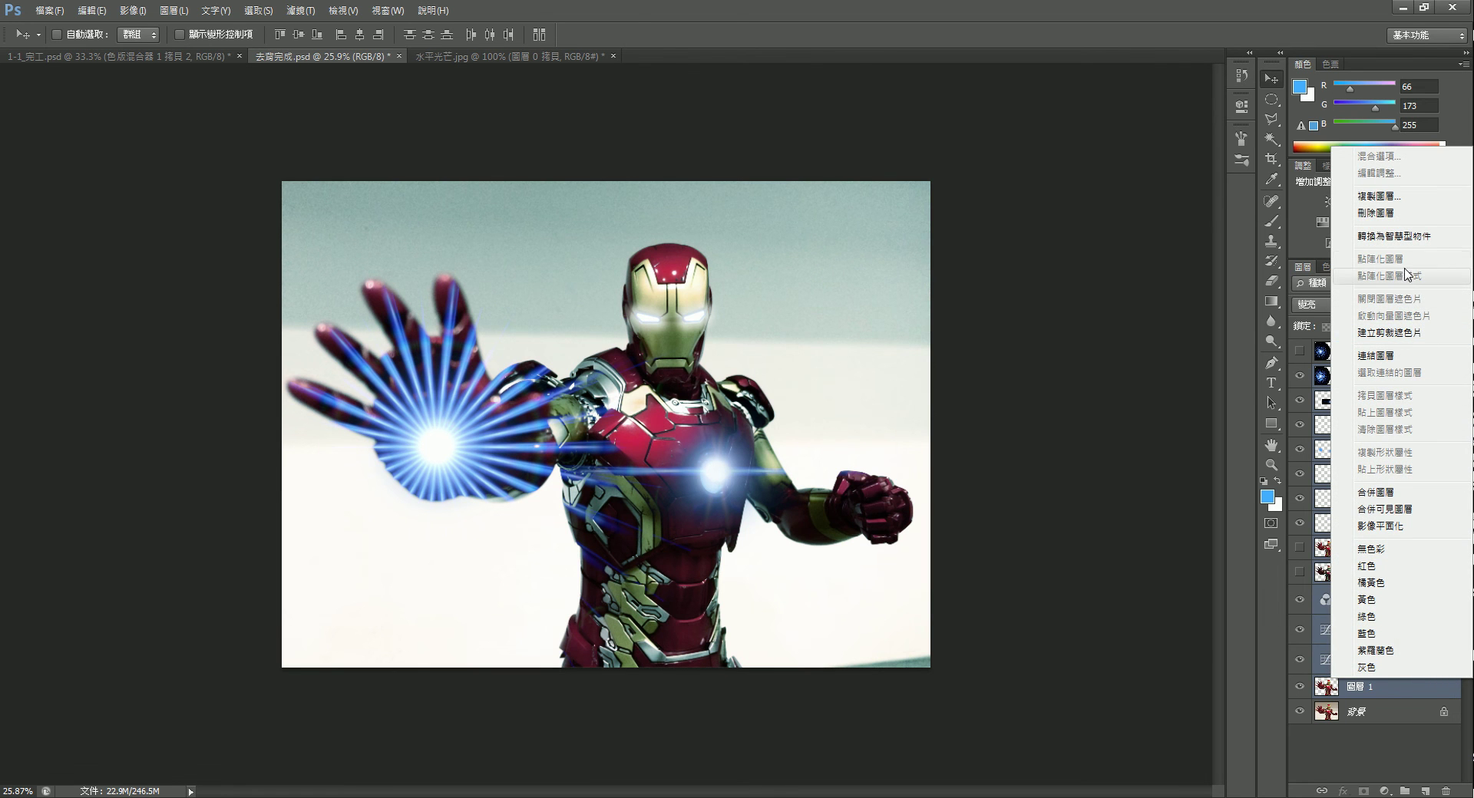
left_click(1387, 197)
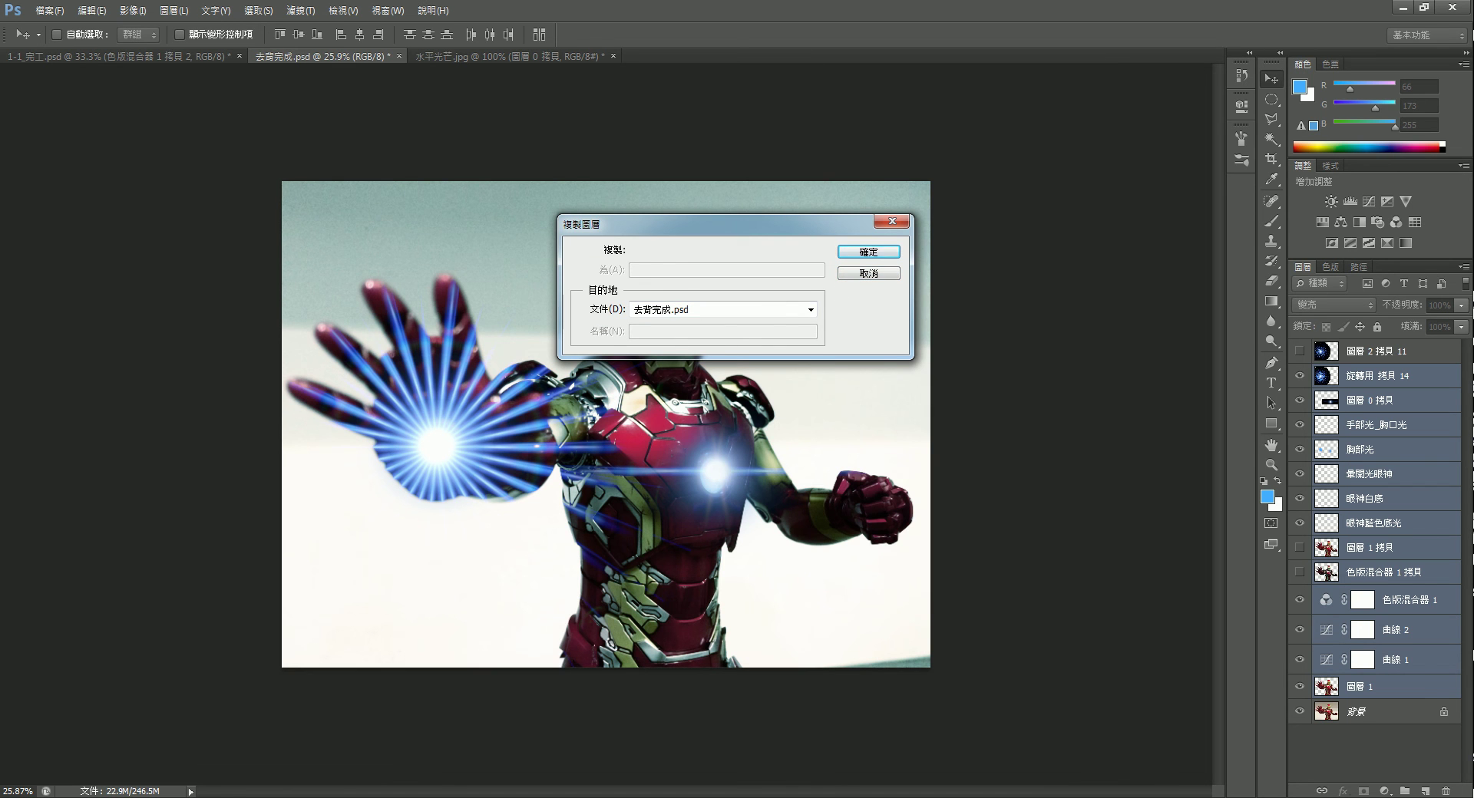
left_click(875, 274)
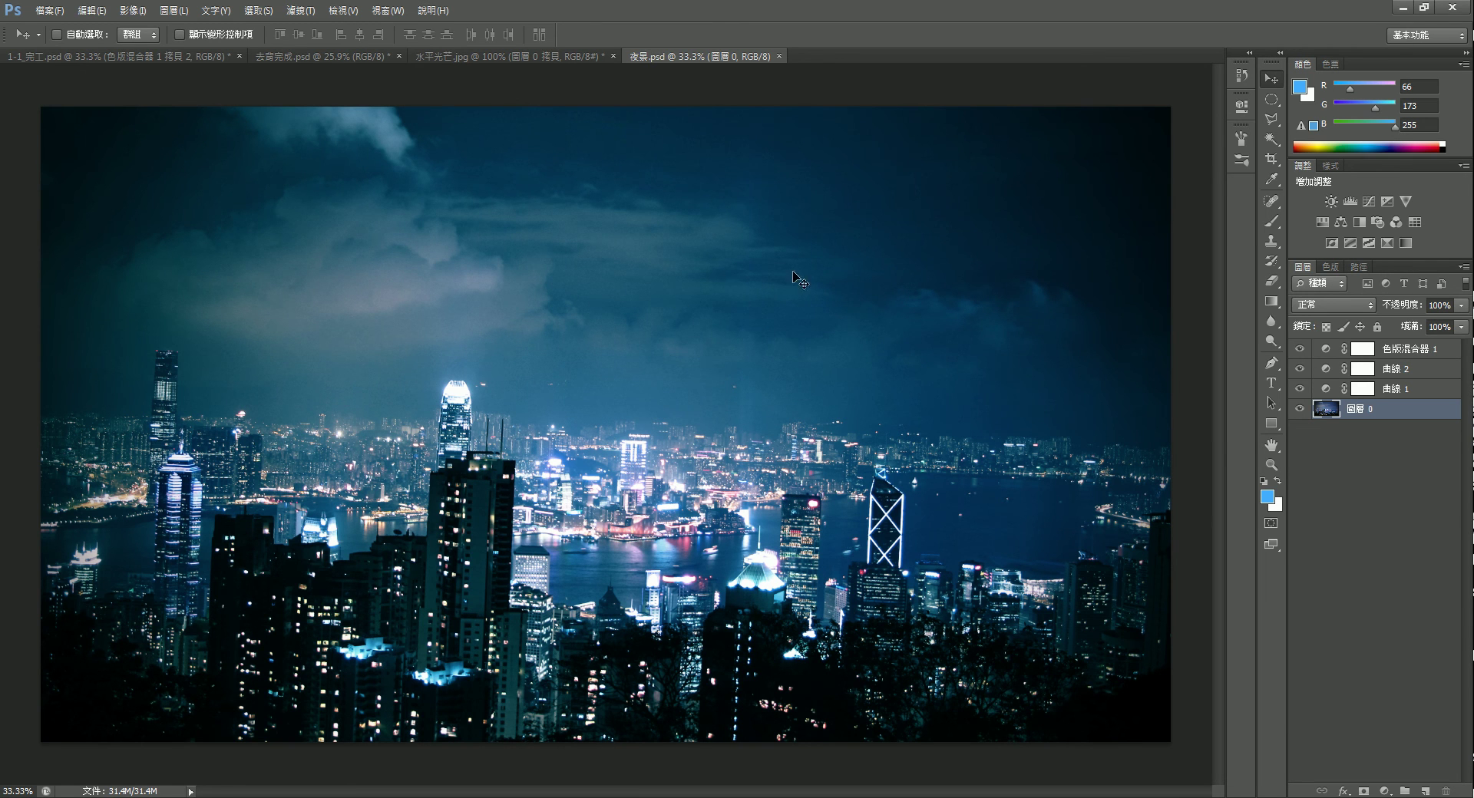
left_click(322, 56)
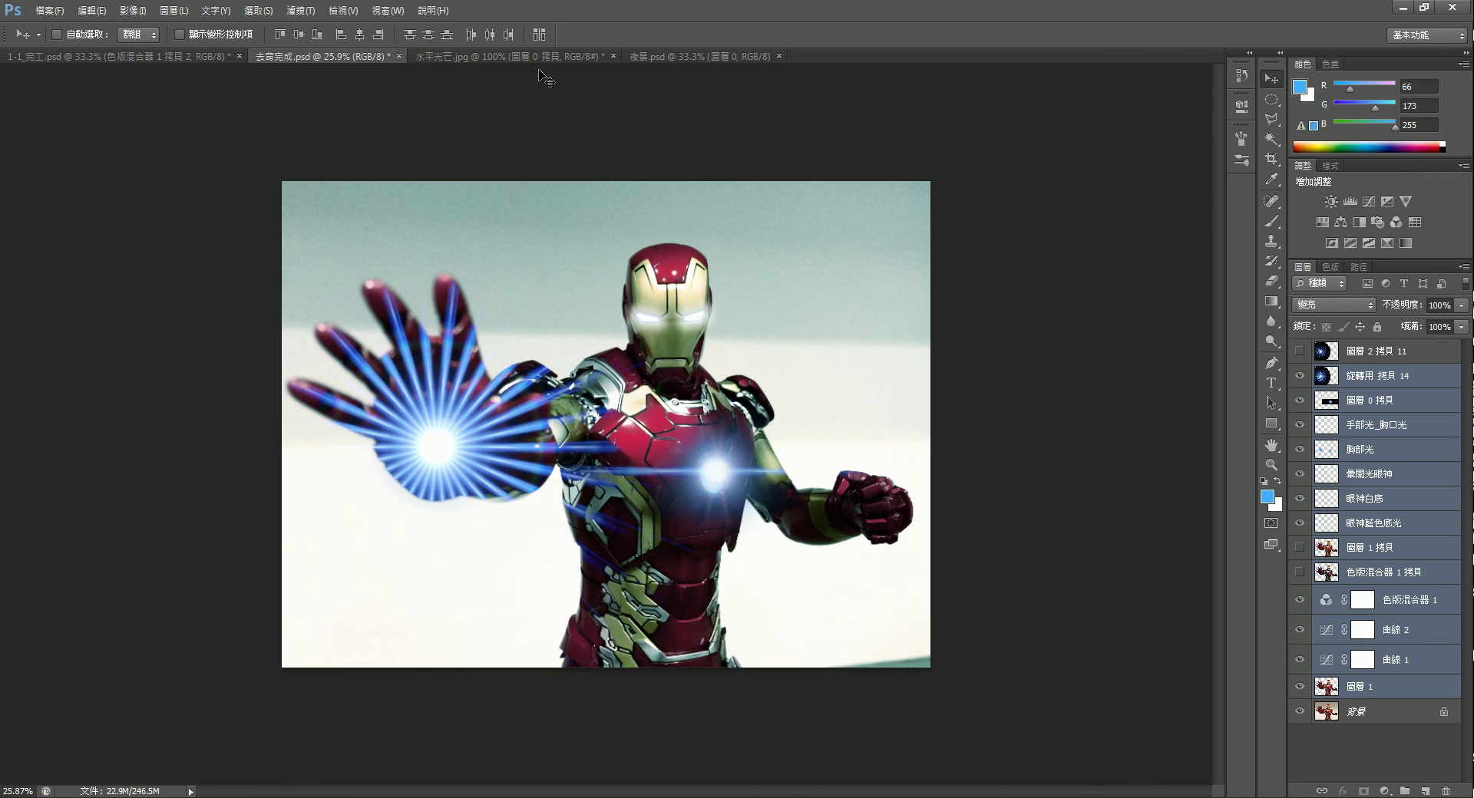
right_click(1410, 376)
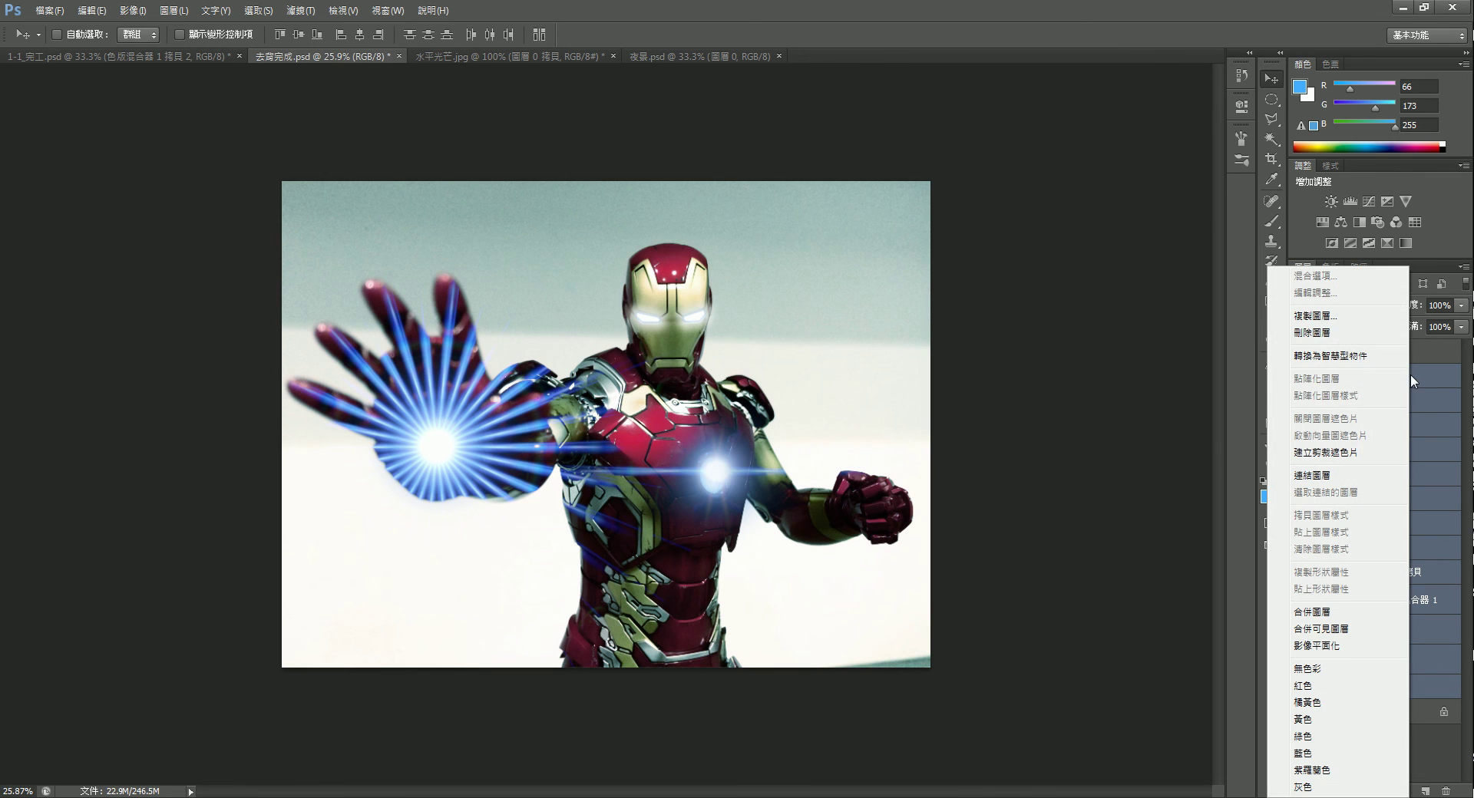
left_click(1322, 316)
left_click(723, 310)
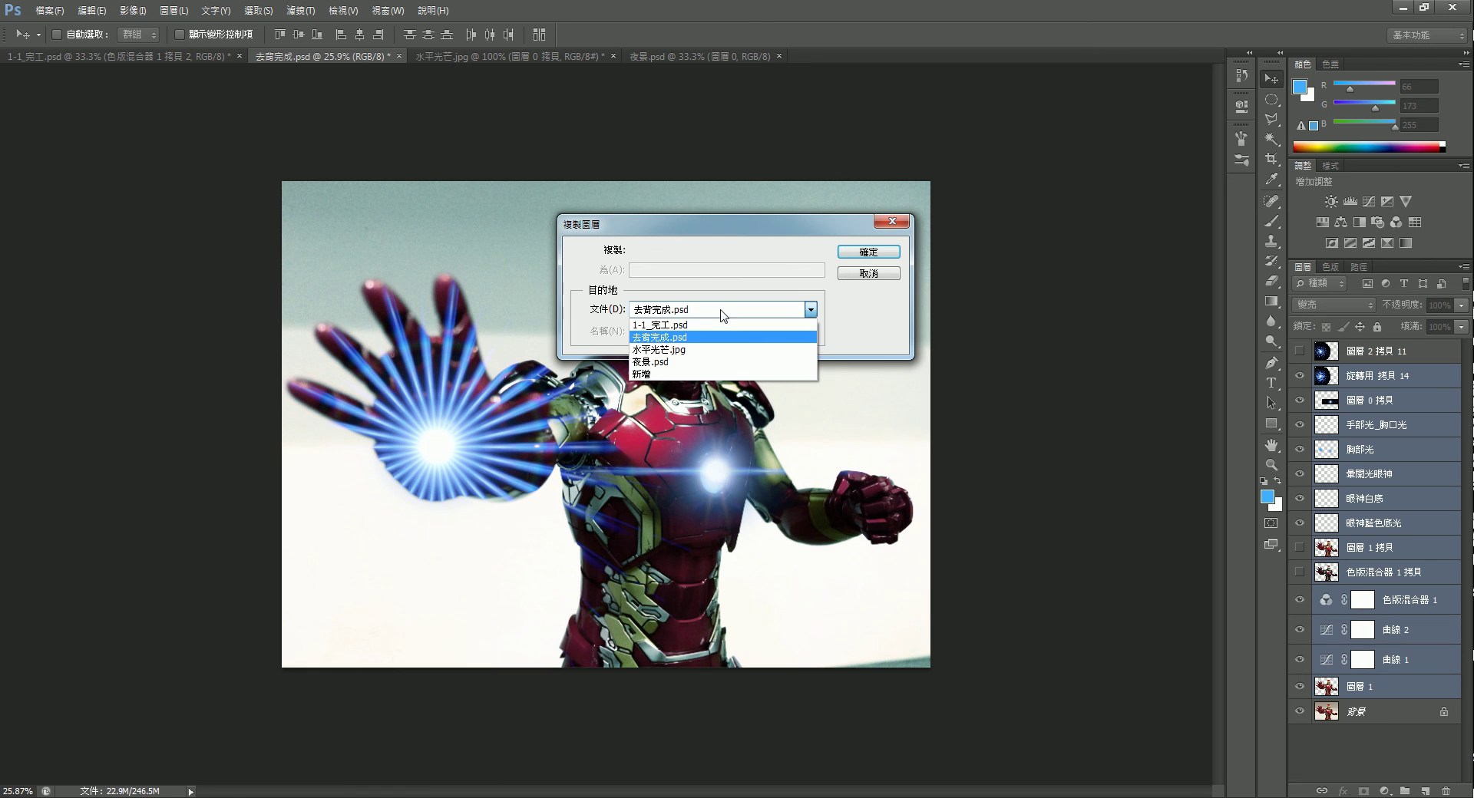
left_click(664, 367)
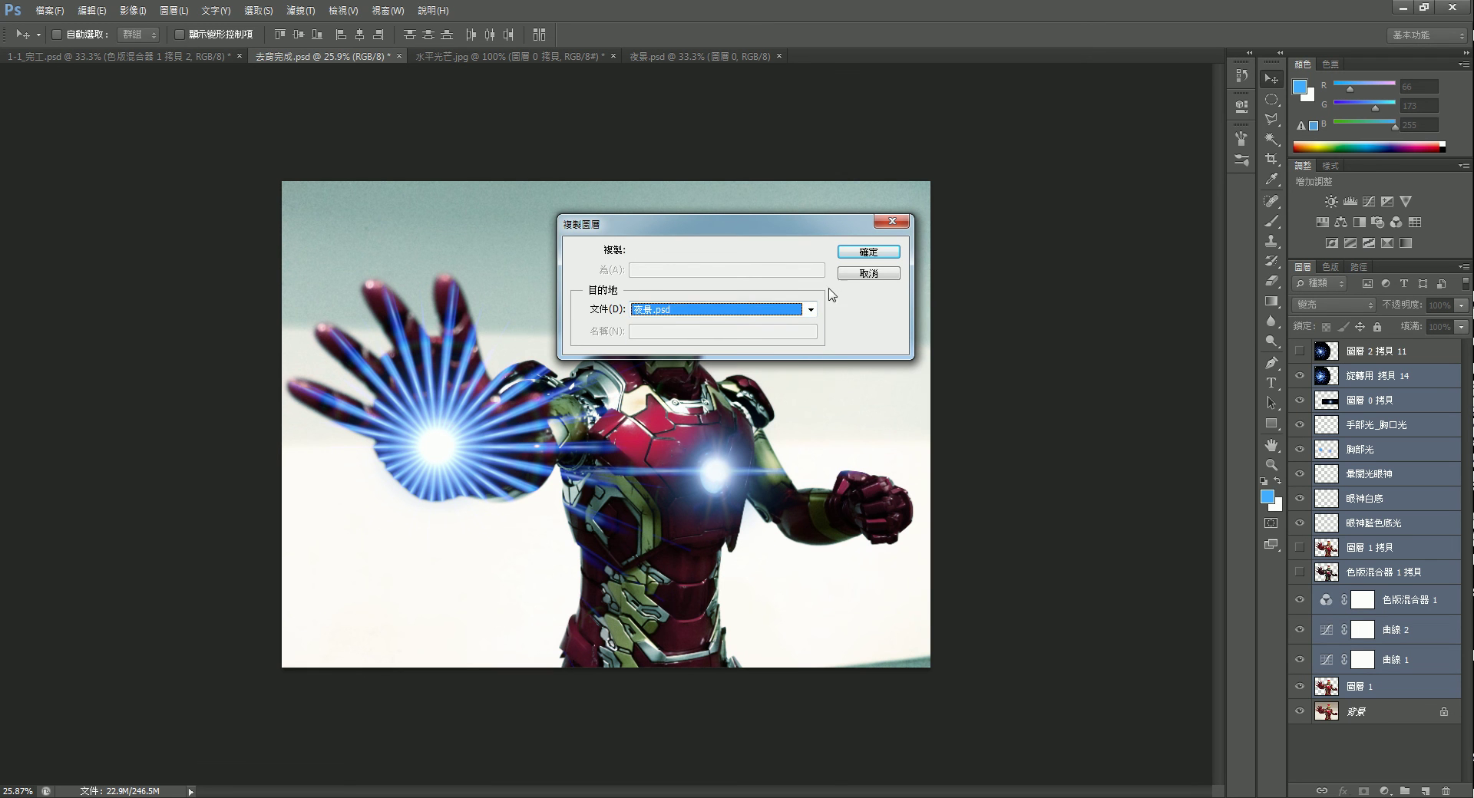
left_click(870, 275)
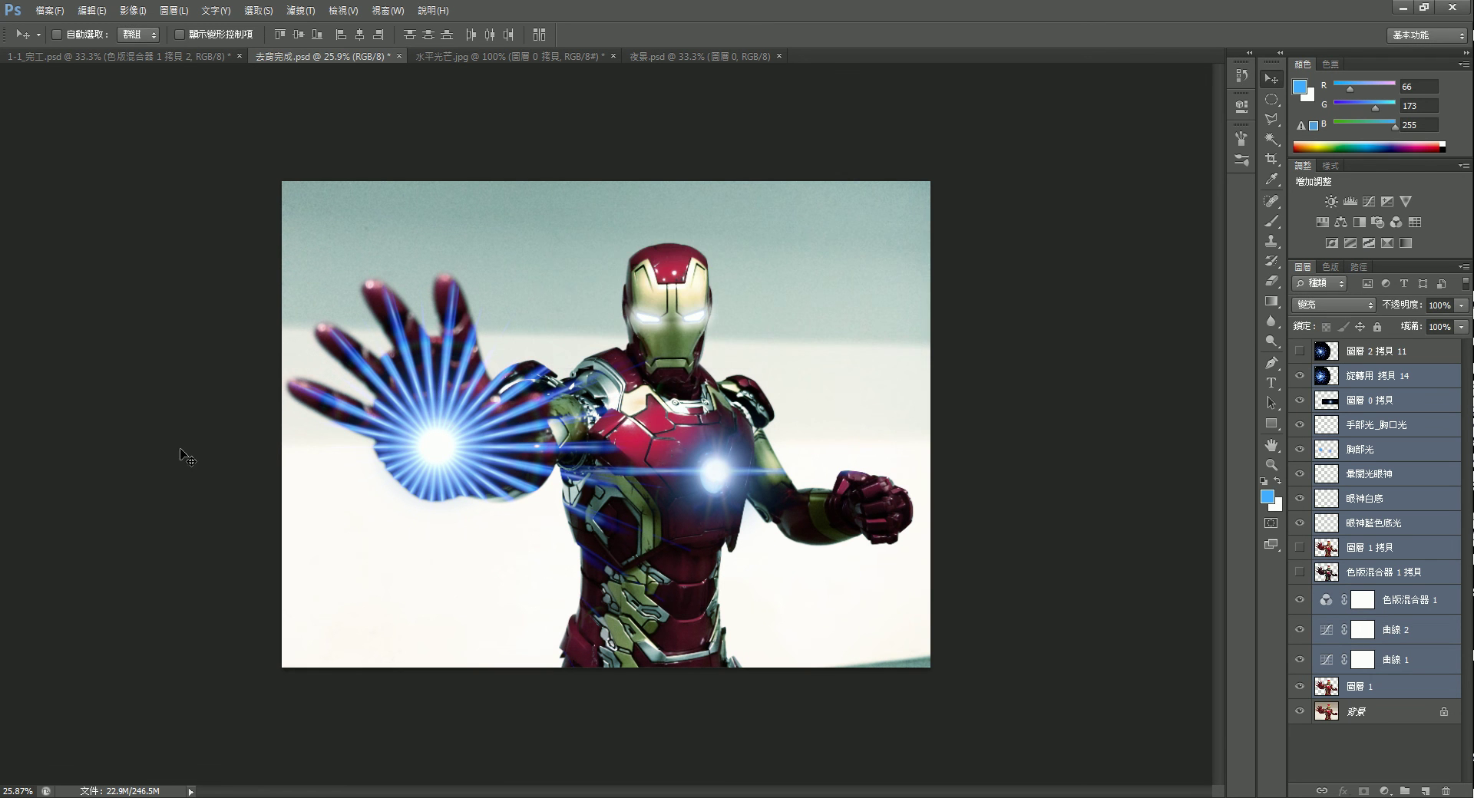
In 1-1_完工.psd, compare the glow layers, hide gradient layer 圖層 2, and add empty 圖層 6 above it.
left_click(160, 59)
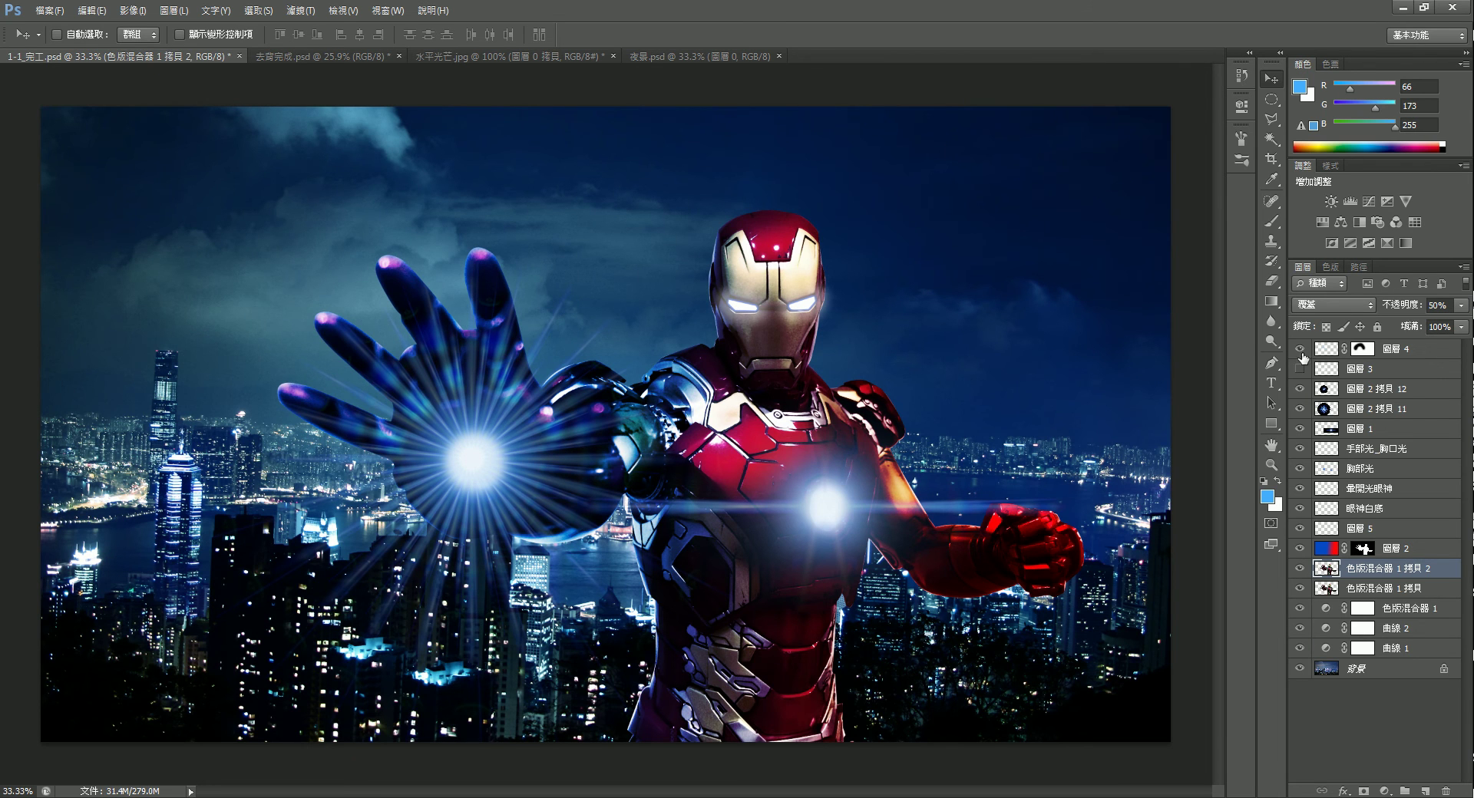
left_click_drag(1304, 350, 1300, 558)
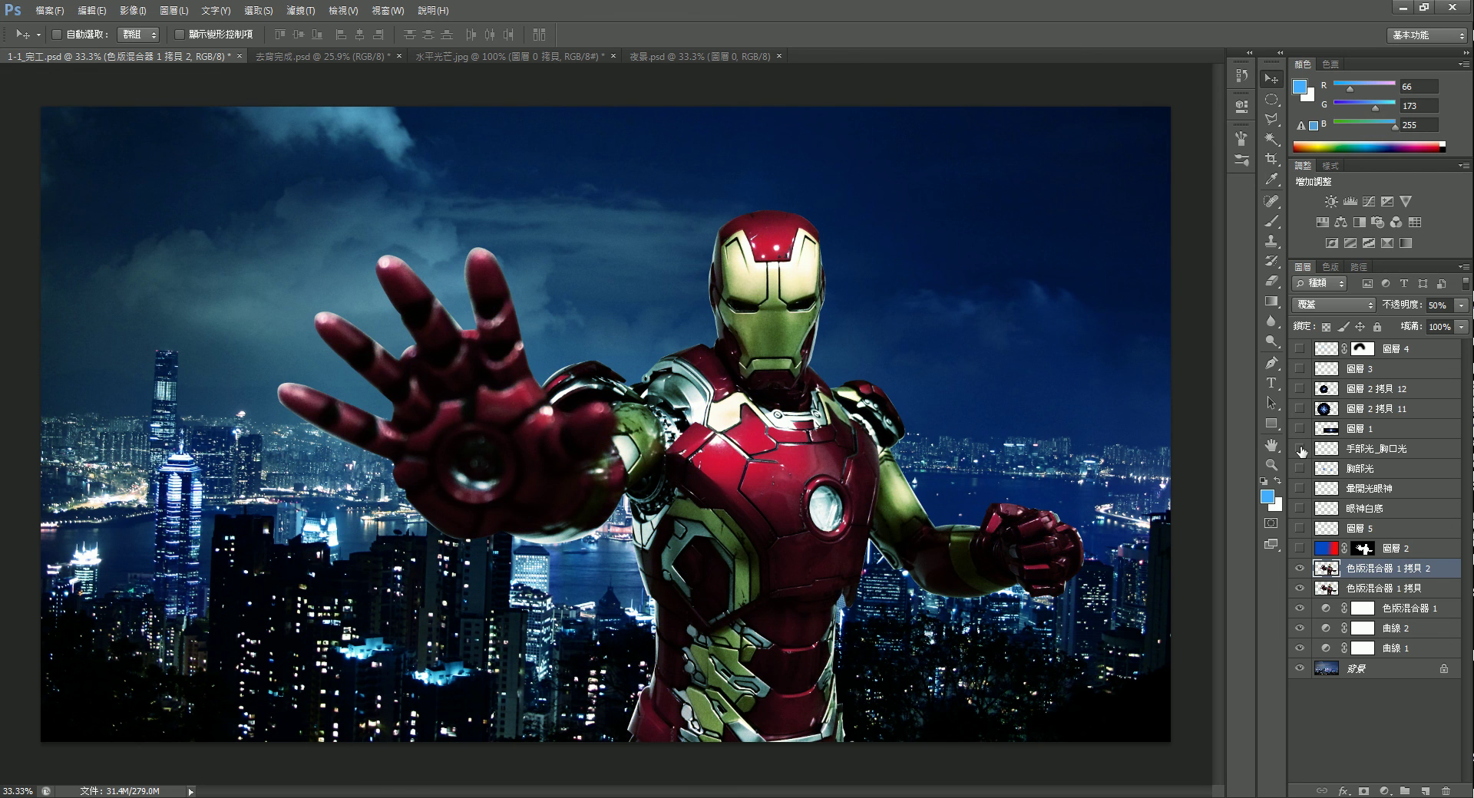
left_click_drag(1300, 392, 1300, 551)
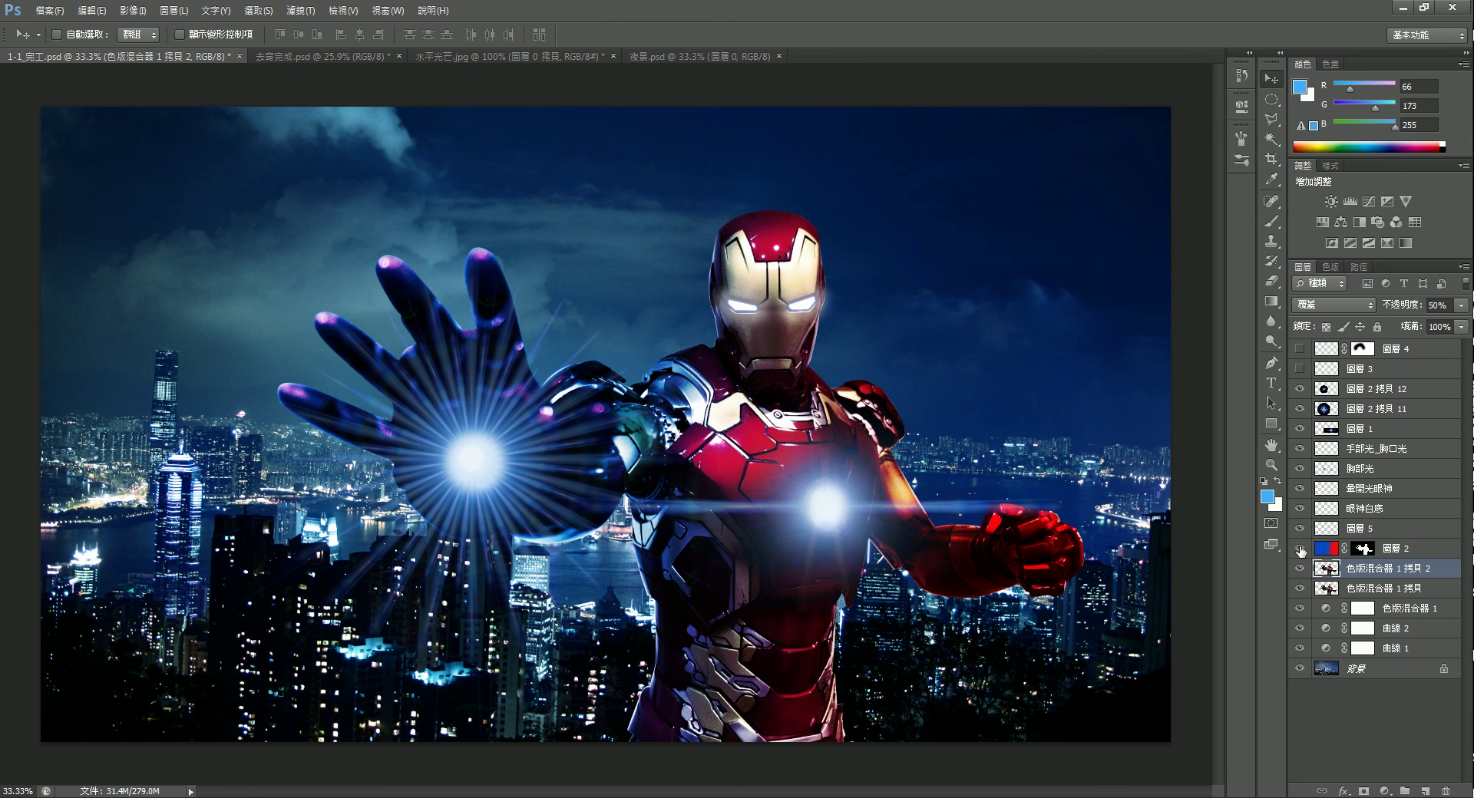
left_click(1300, 549)
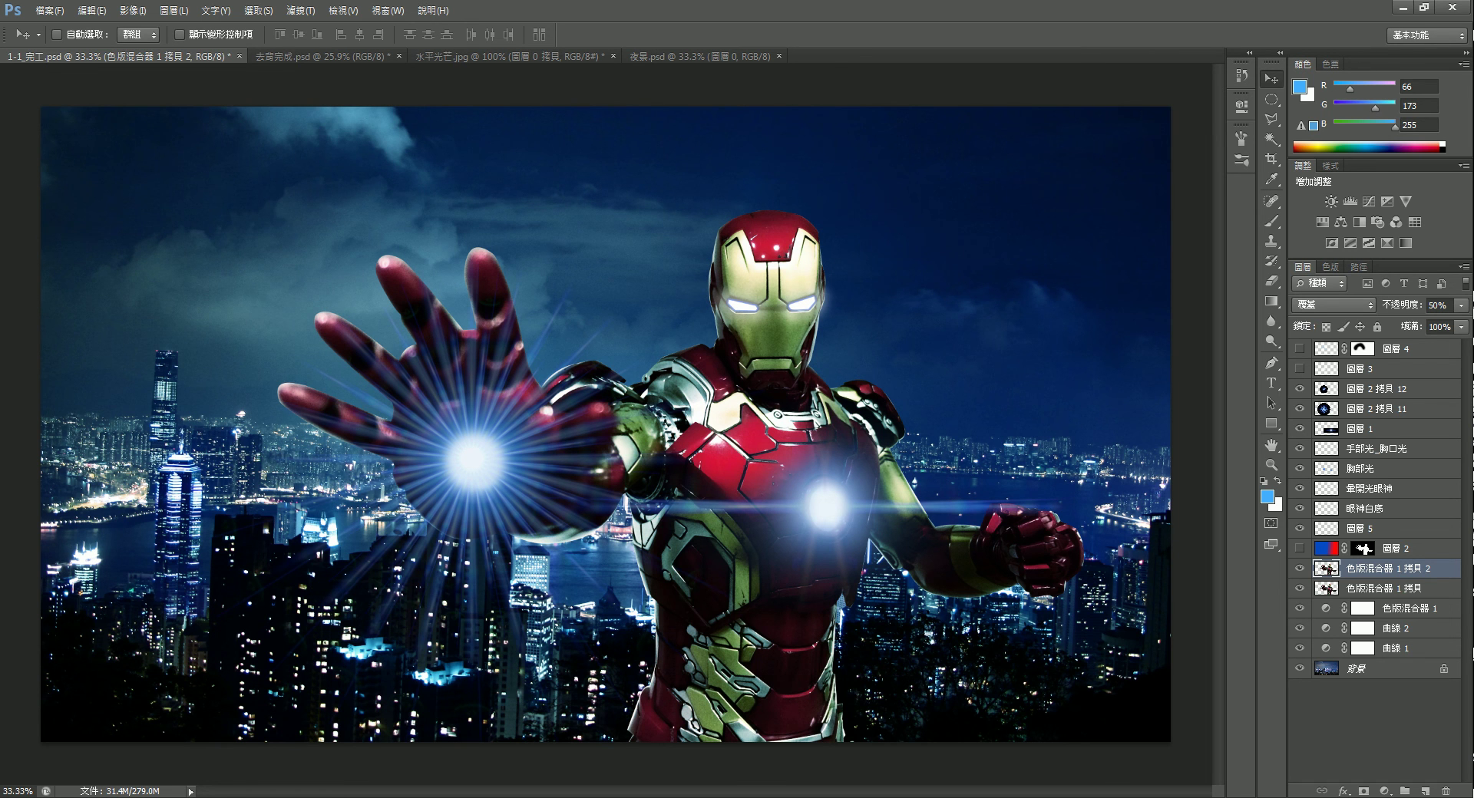
left_click(1409, 548)
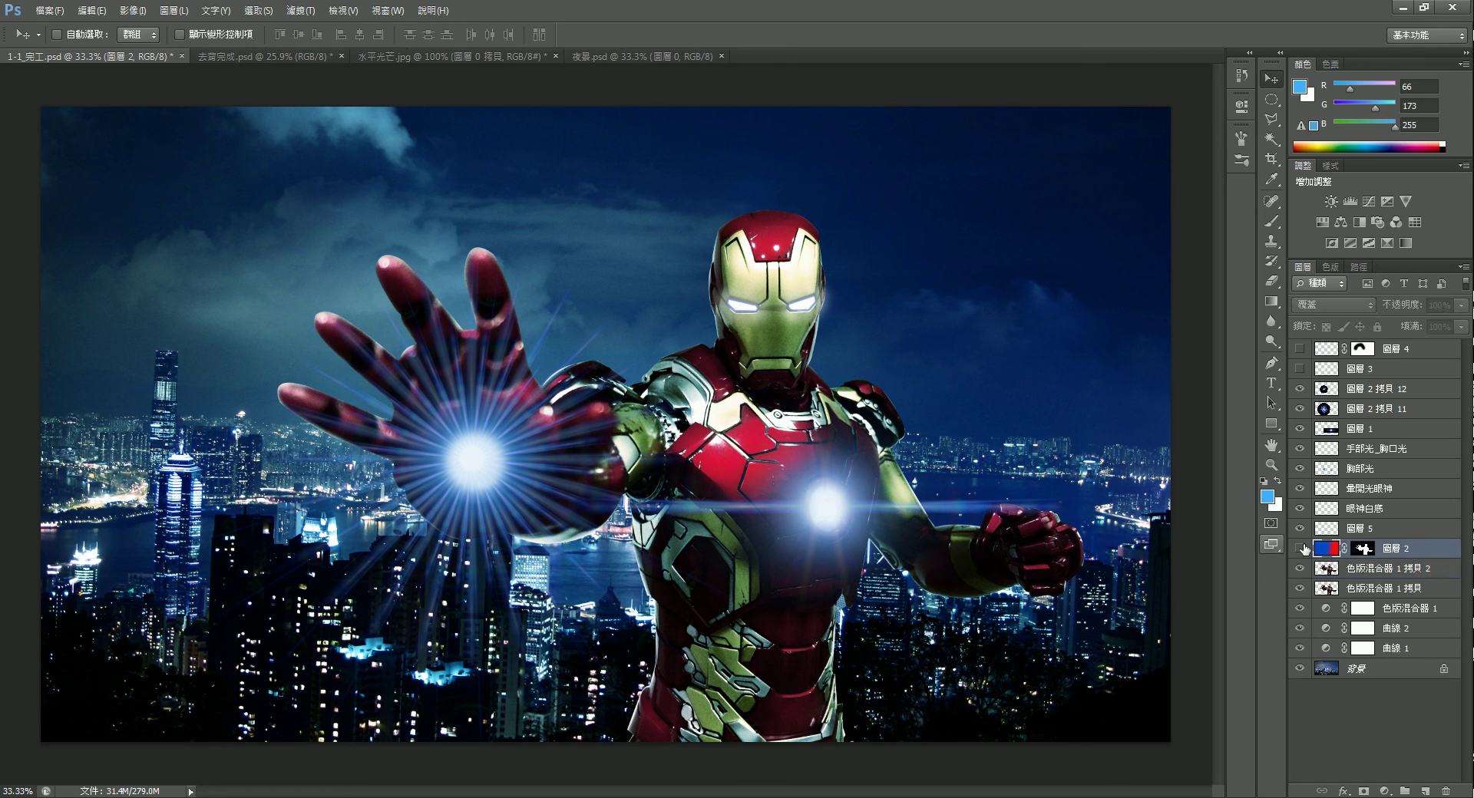
left_click(1424, 791)
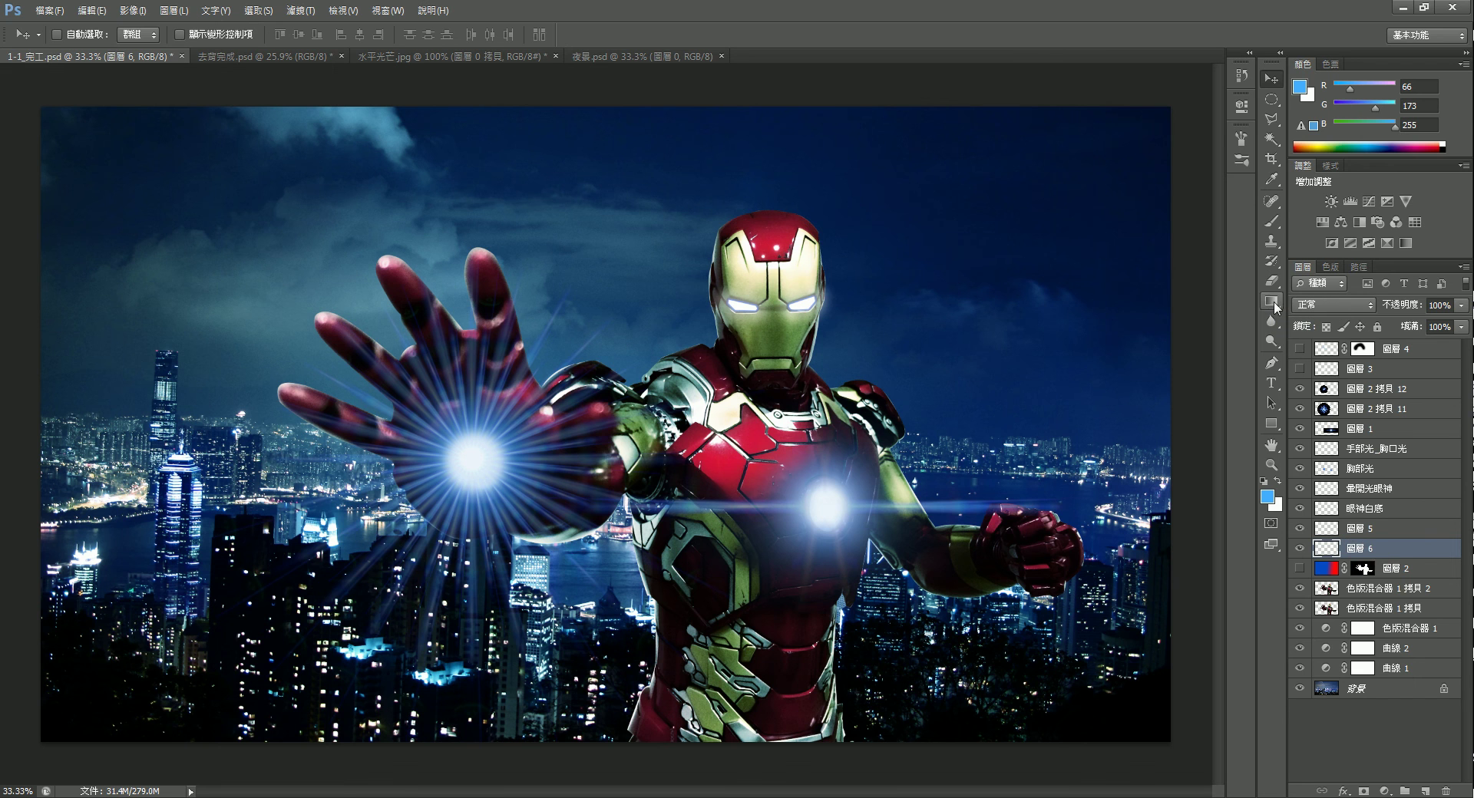
Set the foreground colour to deep blue #0b46b2 and the background colour to pure red #ff0000.
left_click(1268, 498)
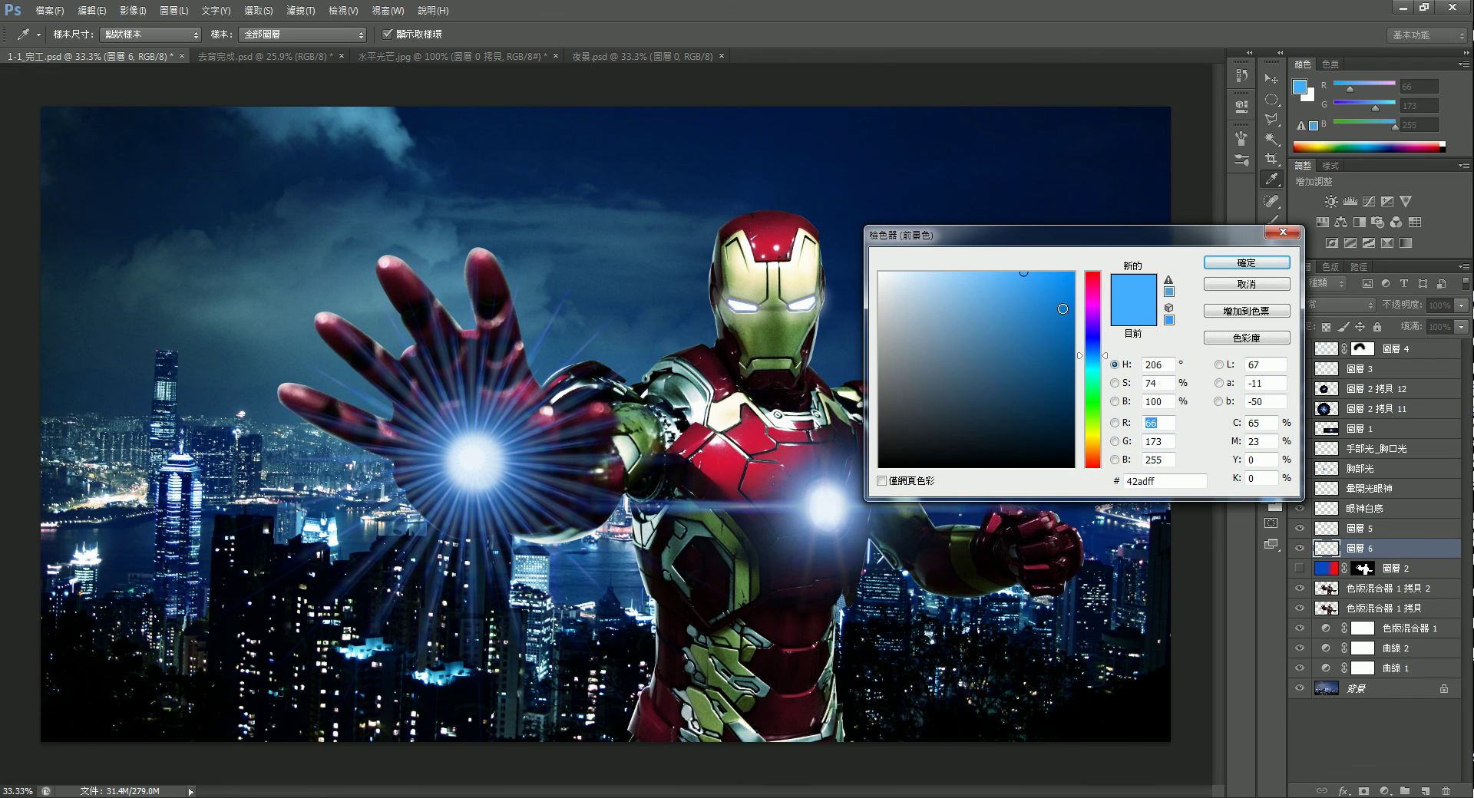
left_click_drag(1093, 355, 1093, 349)
left_click_drag(1071, 298, 1062, 332)
left_click(1255, 263)
left_click(1279, 507)
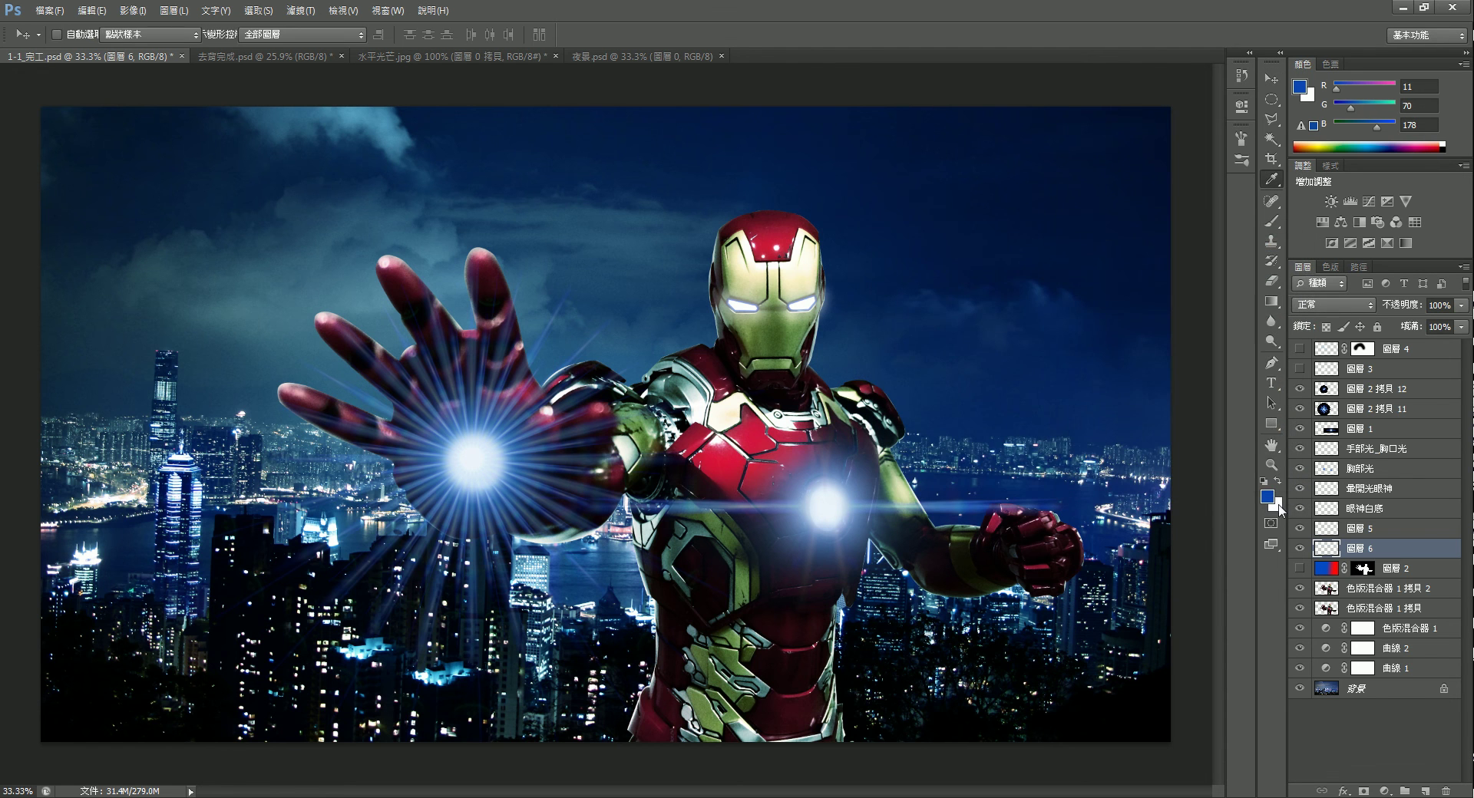
left_click(1074, 274)
left_click(1274, 266)
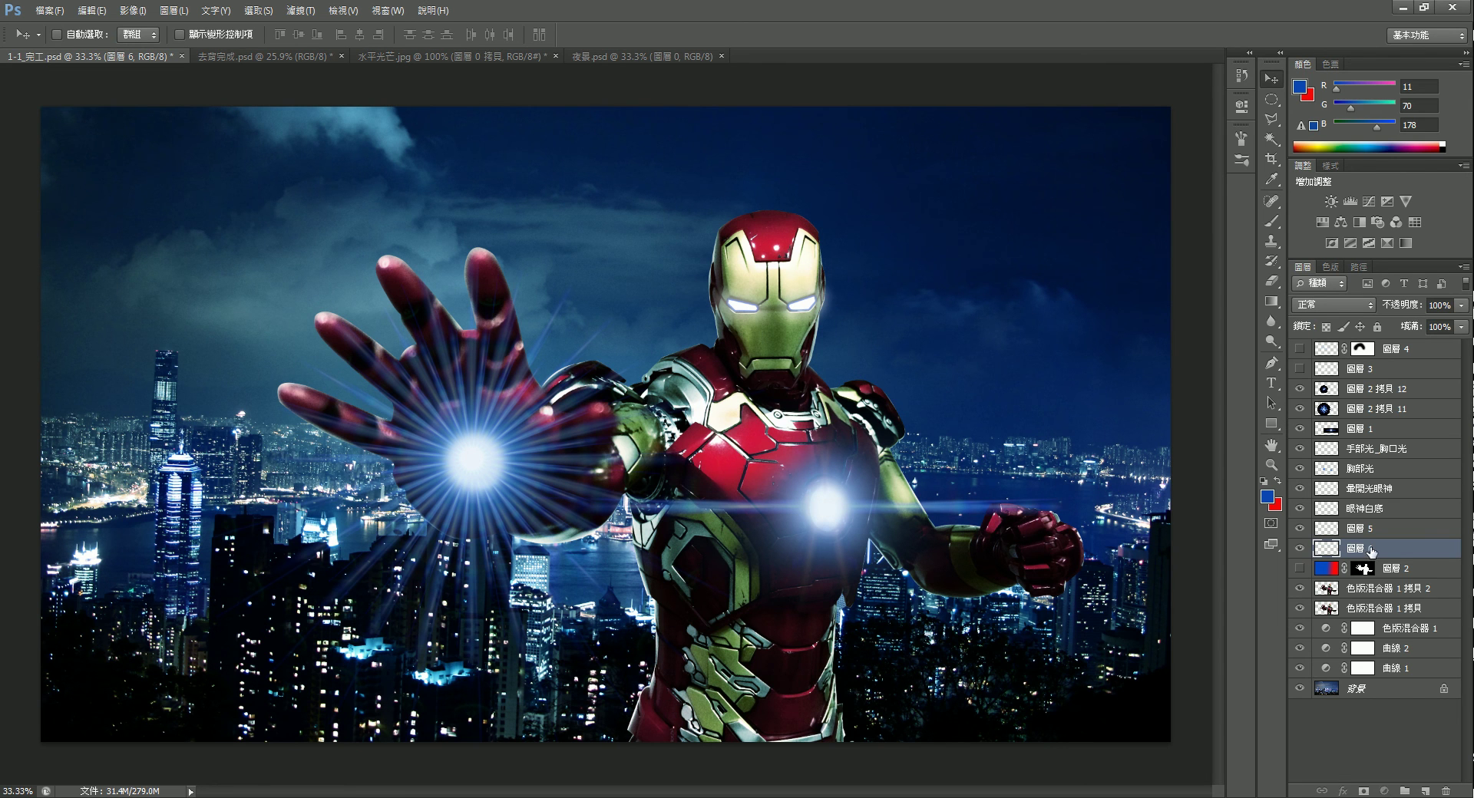
Select the Gradient tool with the foreground-to-background preset.
left_click(1271, 301)
left_click(85, 36)
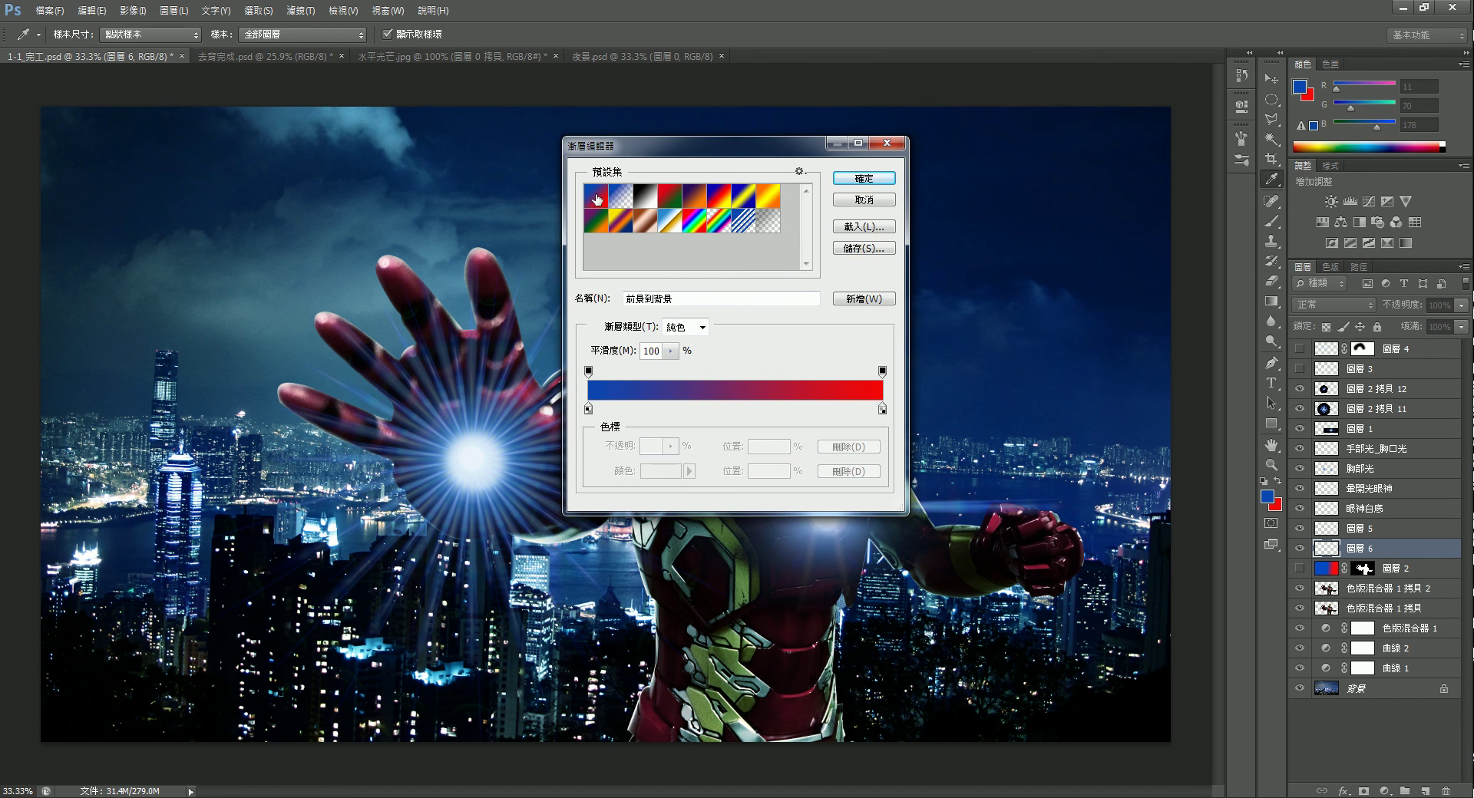
left_click(852, 179)
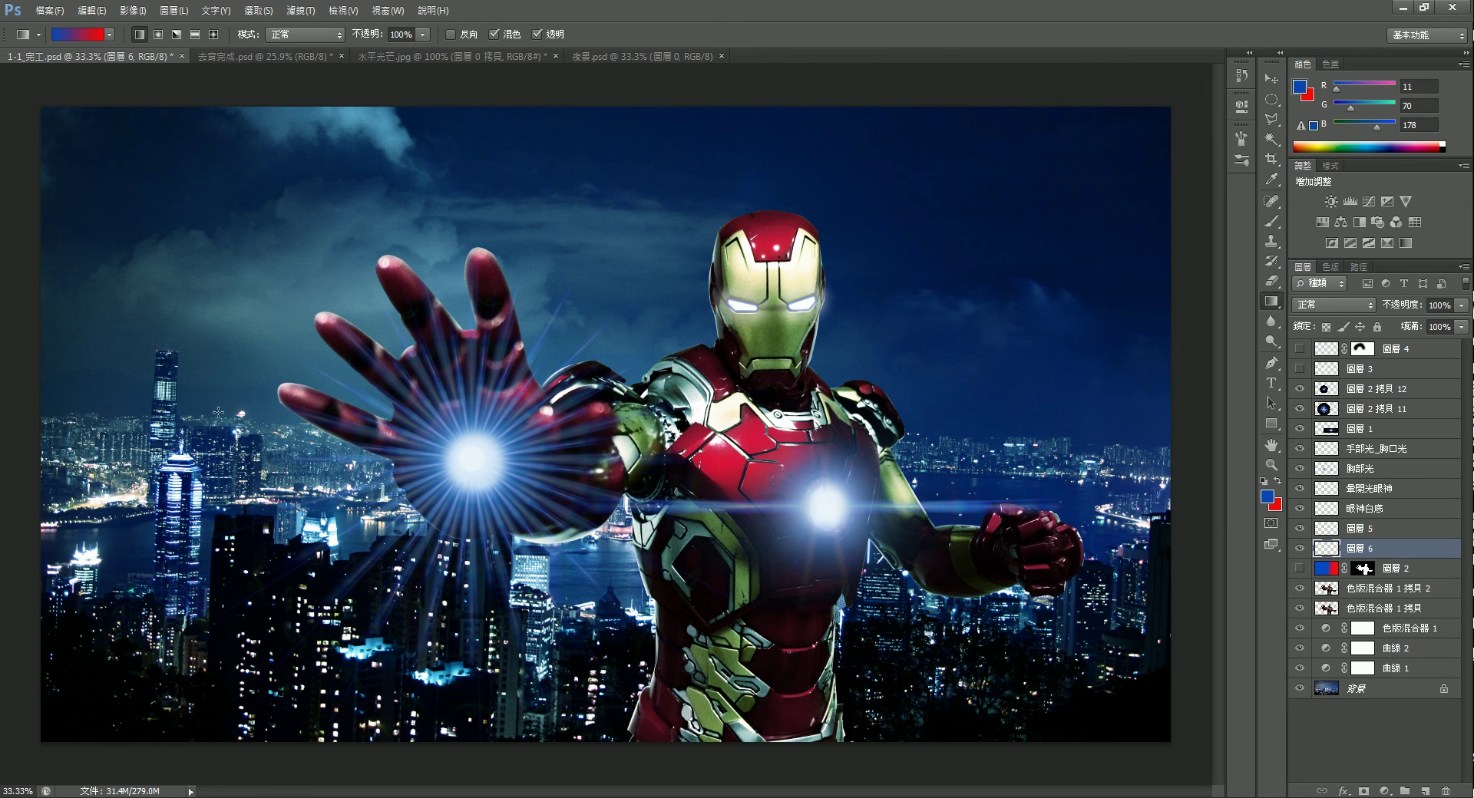
Draw a horizontal blue-to-red gradient on 圖層 6 with a narrow transition near the middle.
left_click_drag(565, 471, 899, 471)
left_click_drag(717, 462, 818, 464)
left_click_drag(721, 465, 816, 463)
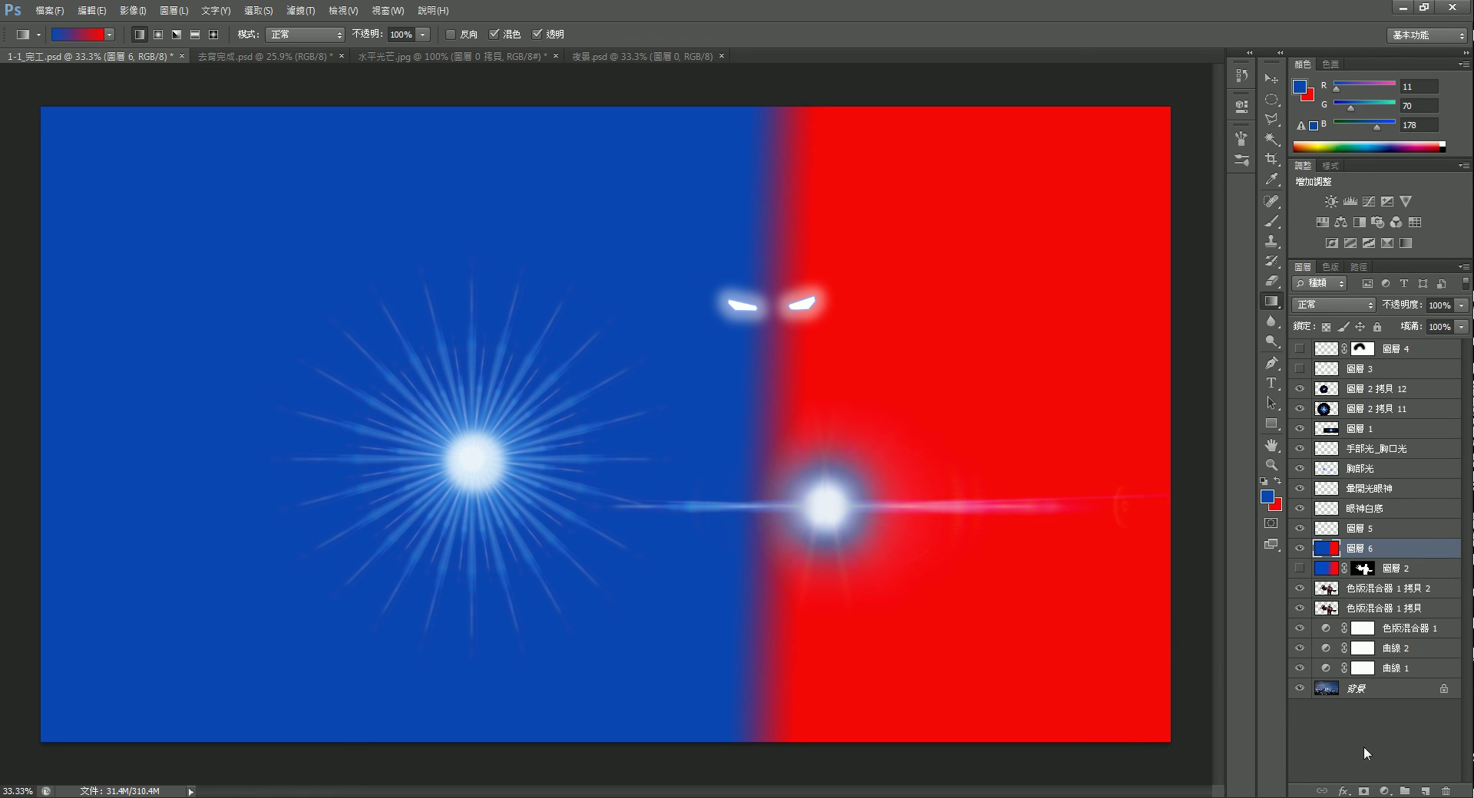
Load Iron Man's silhouette from the channel mixer copy thumbnail and mask 圖層 6 to it.
left_click_drag(1361, 615, 1328, 602)
left_click(1329, 595, "ctrl")
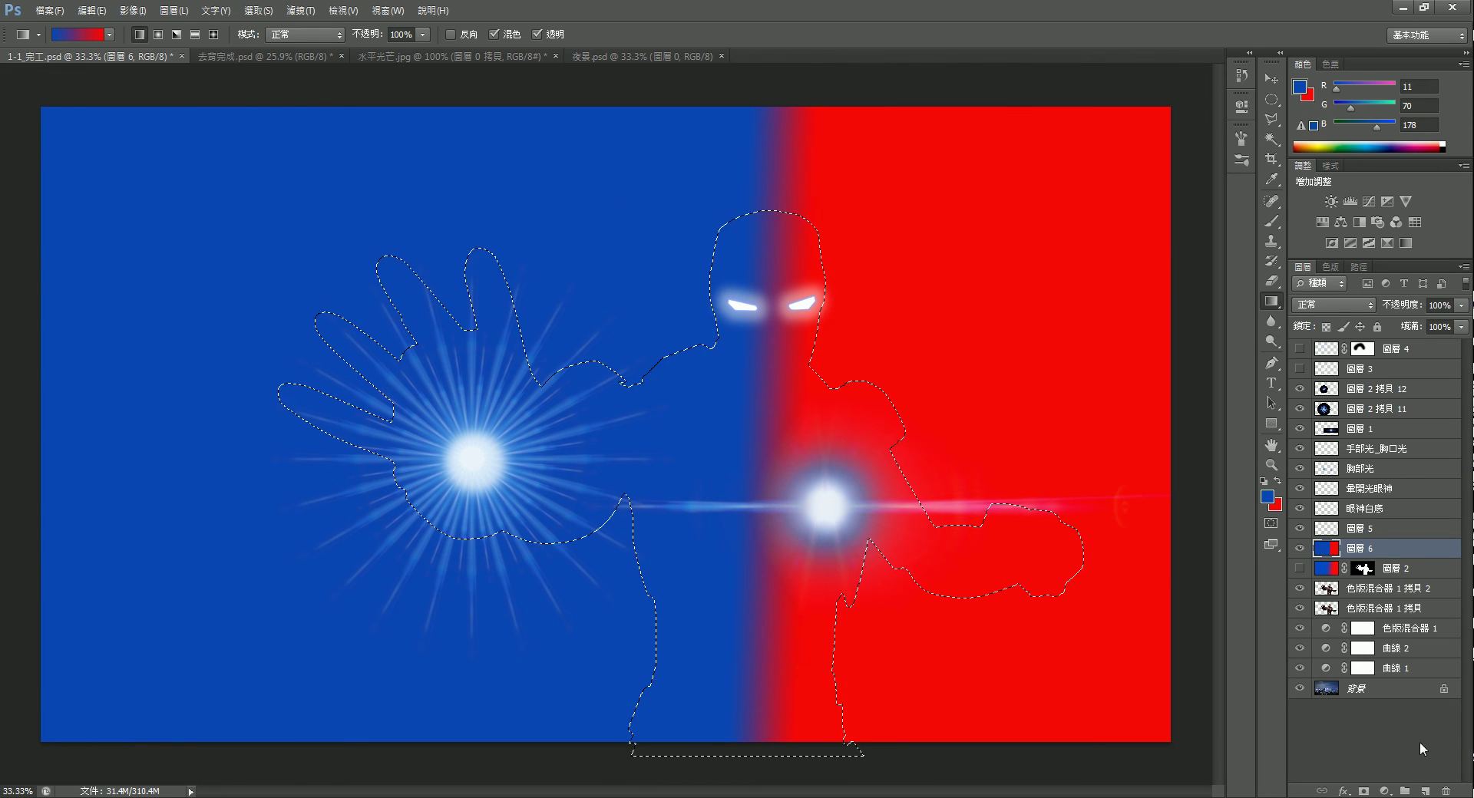
left_click(1365, 791)
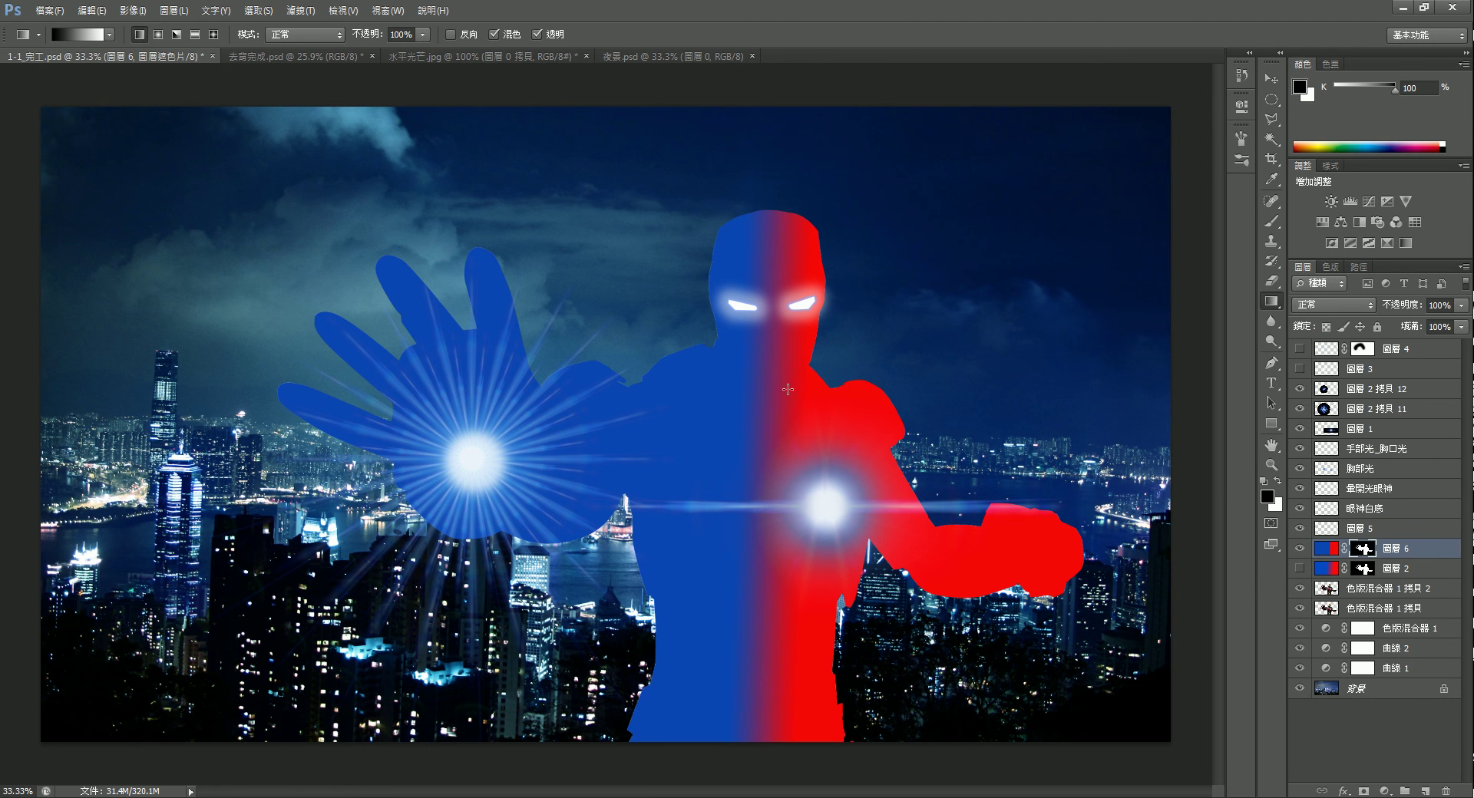
Change 圖層 6's blend mode from Normal to Overlay, tinting Iron Man blue-left and red-right.
left_click(1402, 570)
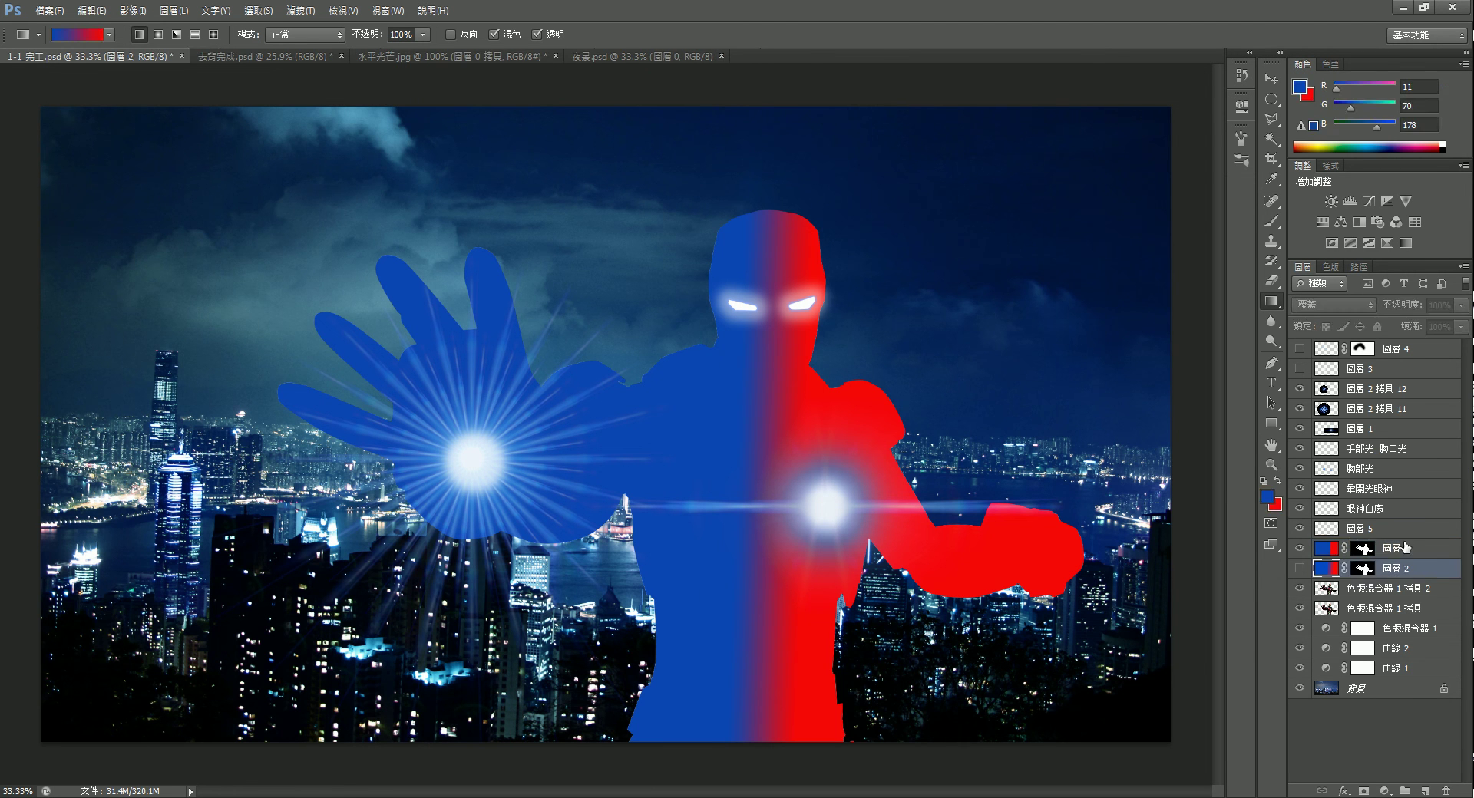
left_click(1404, 548)
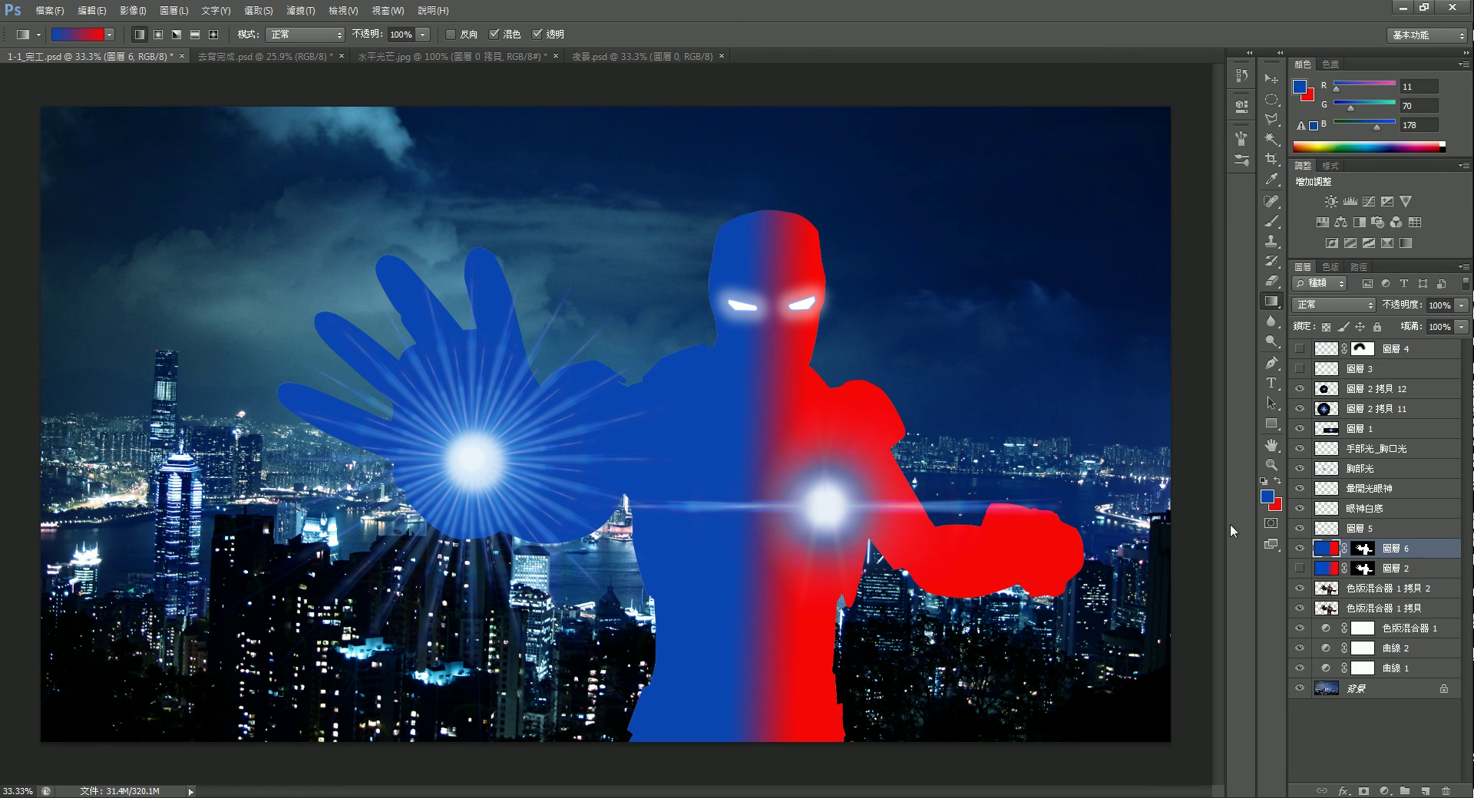
left_click(1314, 304)
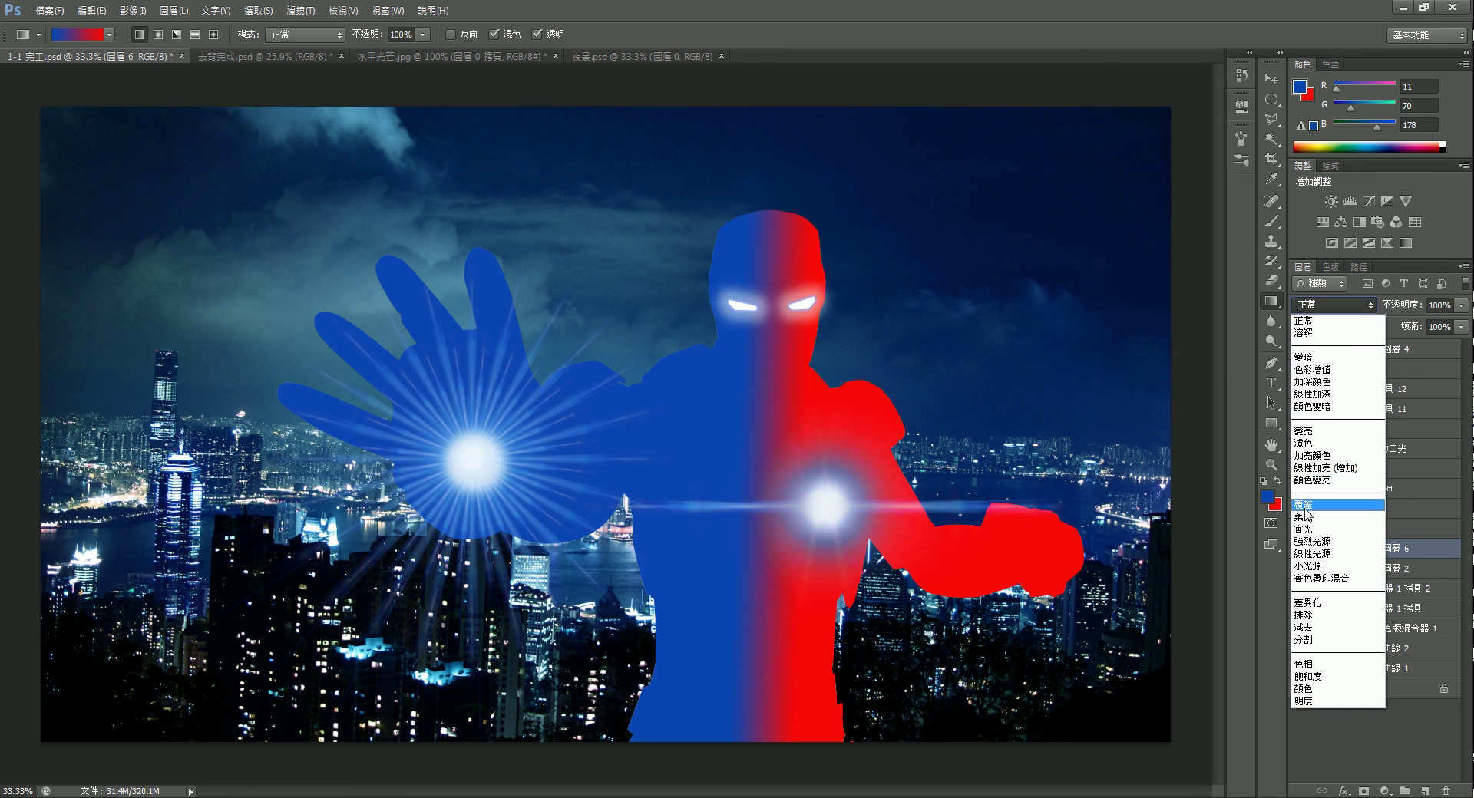
left_click(1344, 505)
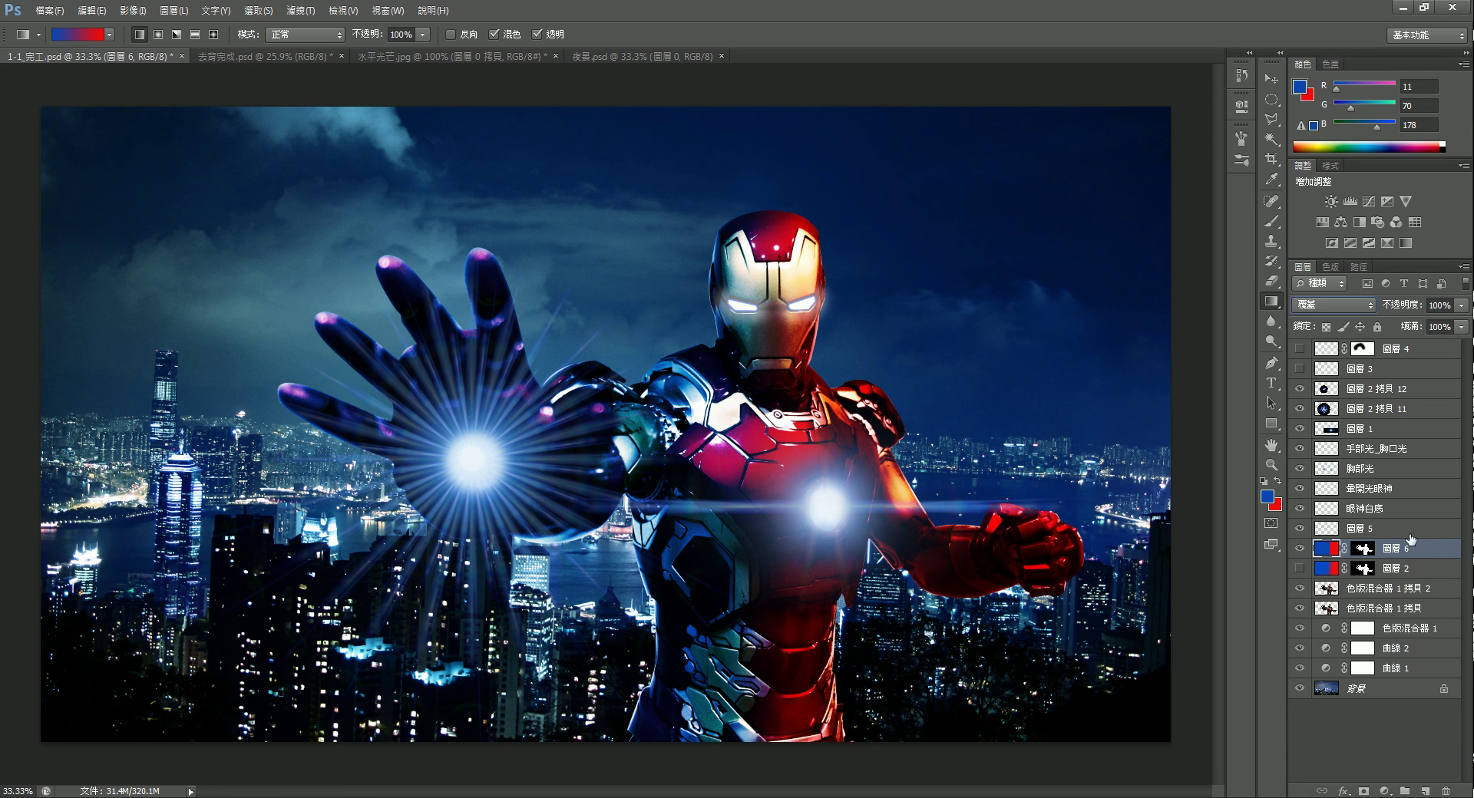
Toggle 圖層 3's hand flare on and off to compare, selecting 圖層 3.
left_click(1300, 369)
left_click(1300, 369)
left_click(1369, 376)
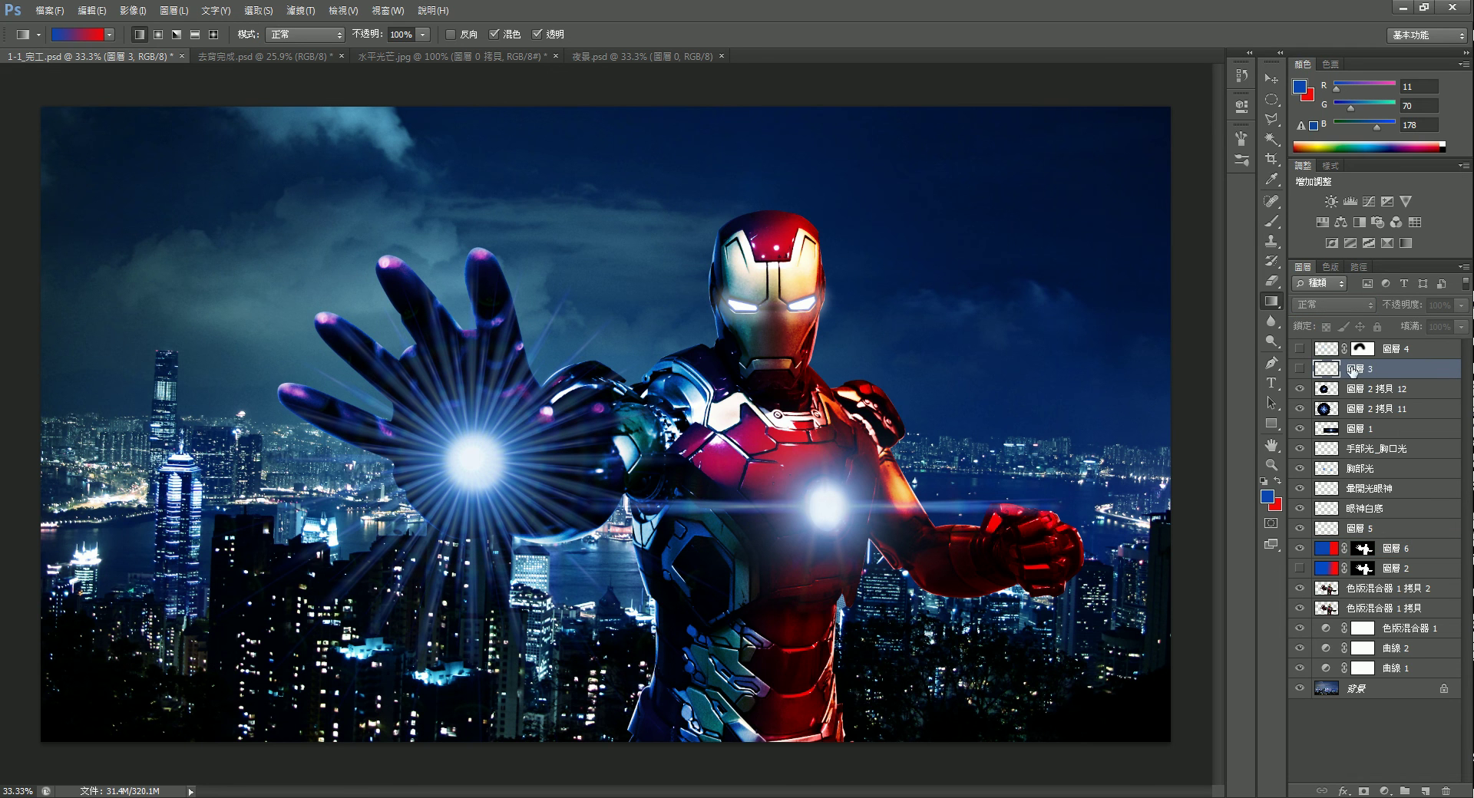
left_click(1299, 369)
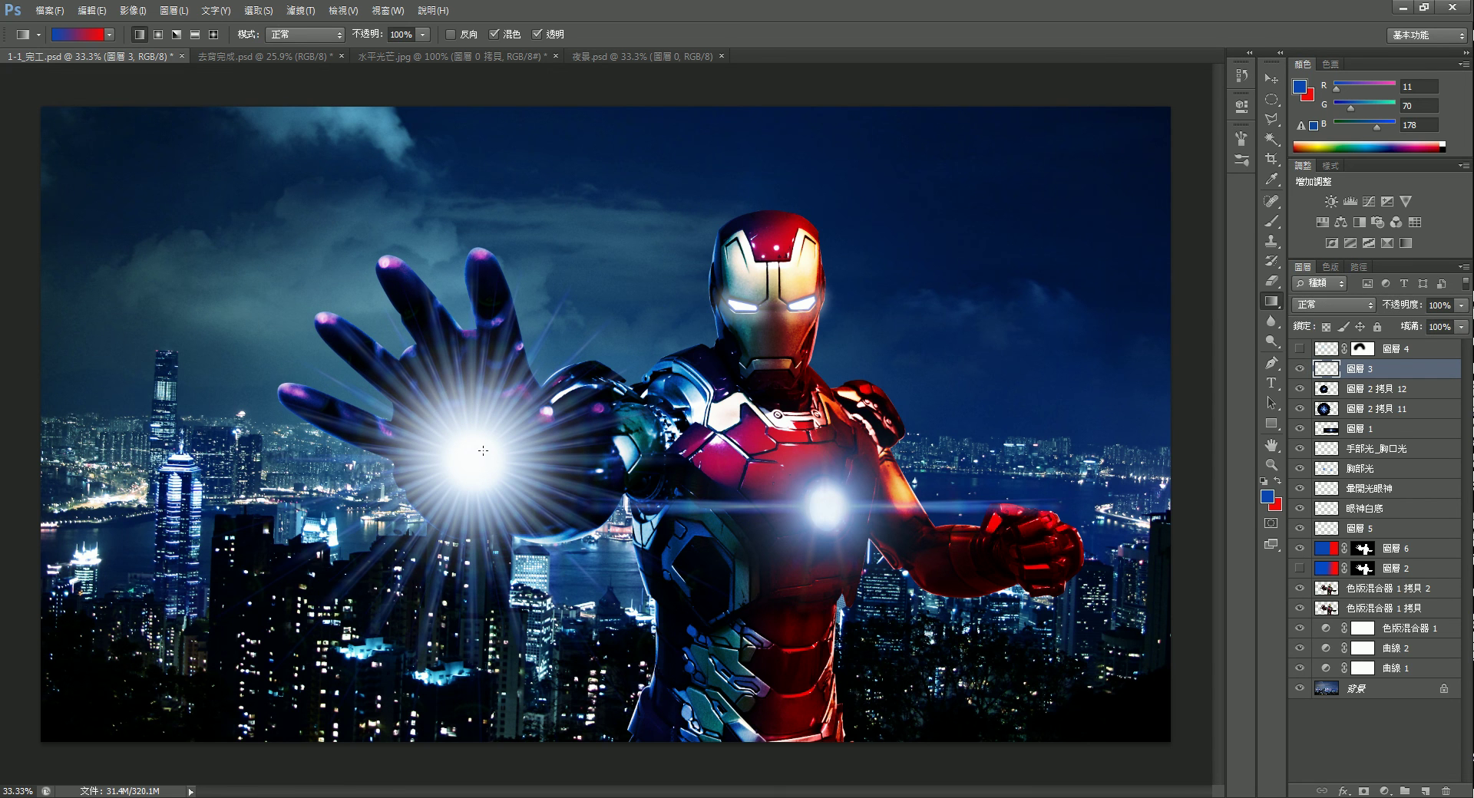
Hide 圖層 3, 圖層 2 拷貝 12 and 11, show 圖層 4's blue glow, and disable its mask to compare.
left_click(1422, 351)
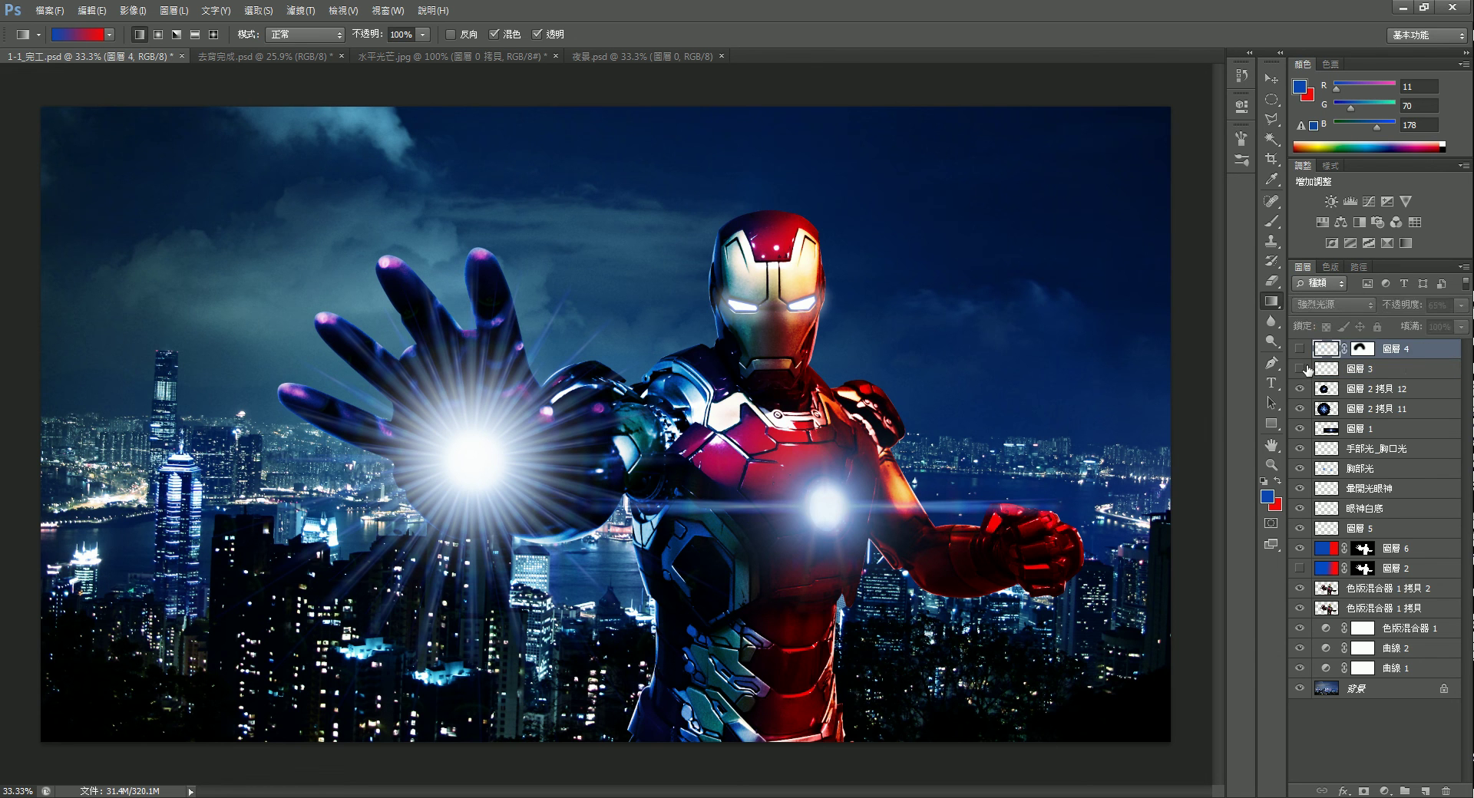
left_click(1305, 370)
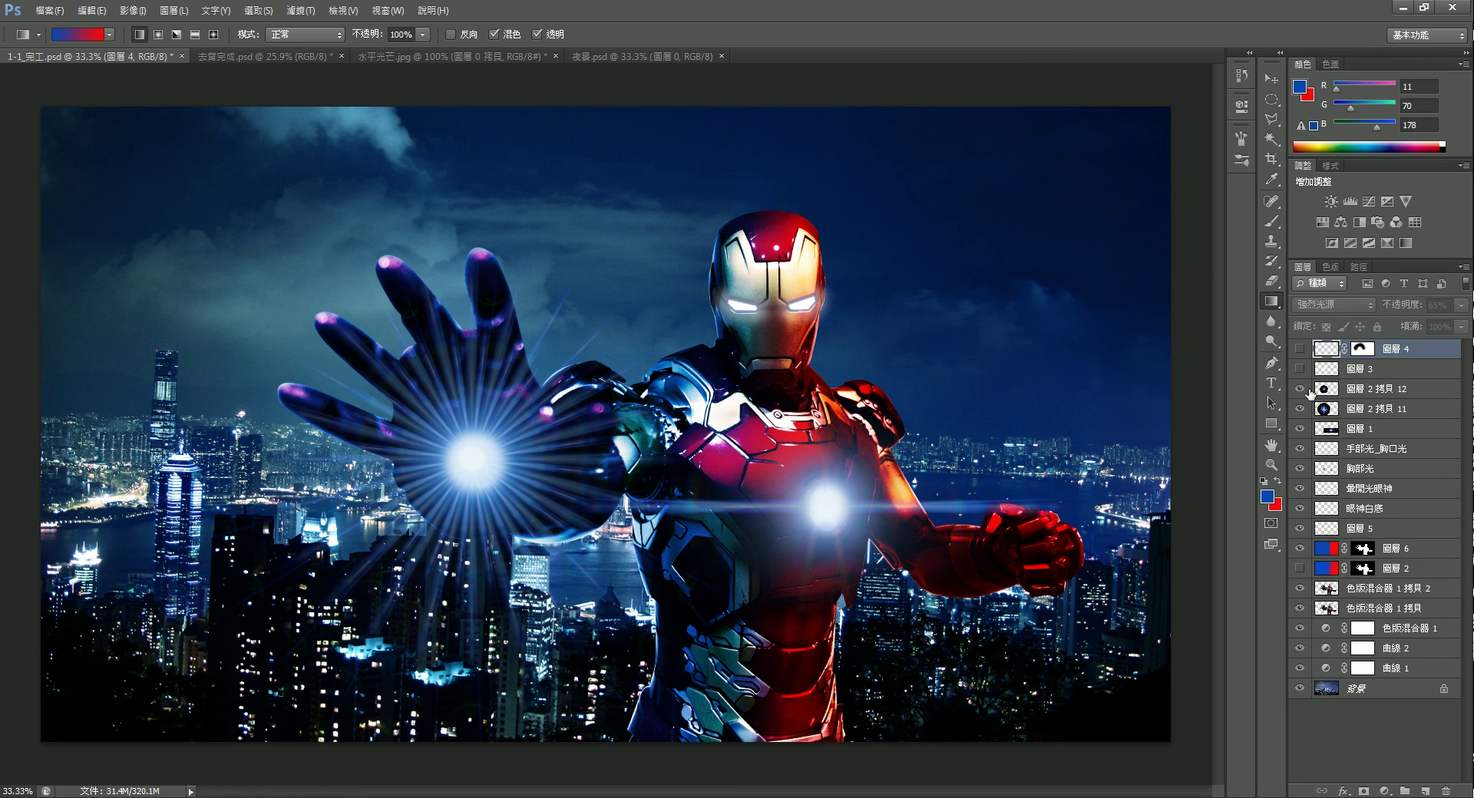
left_click(1299, 388)
left_click(1299, 408)
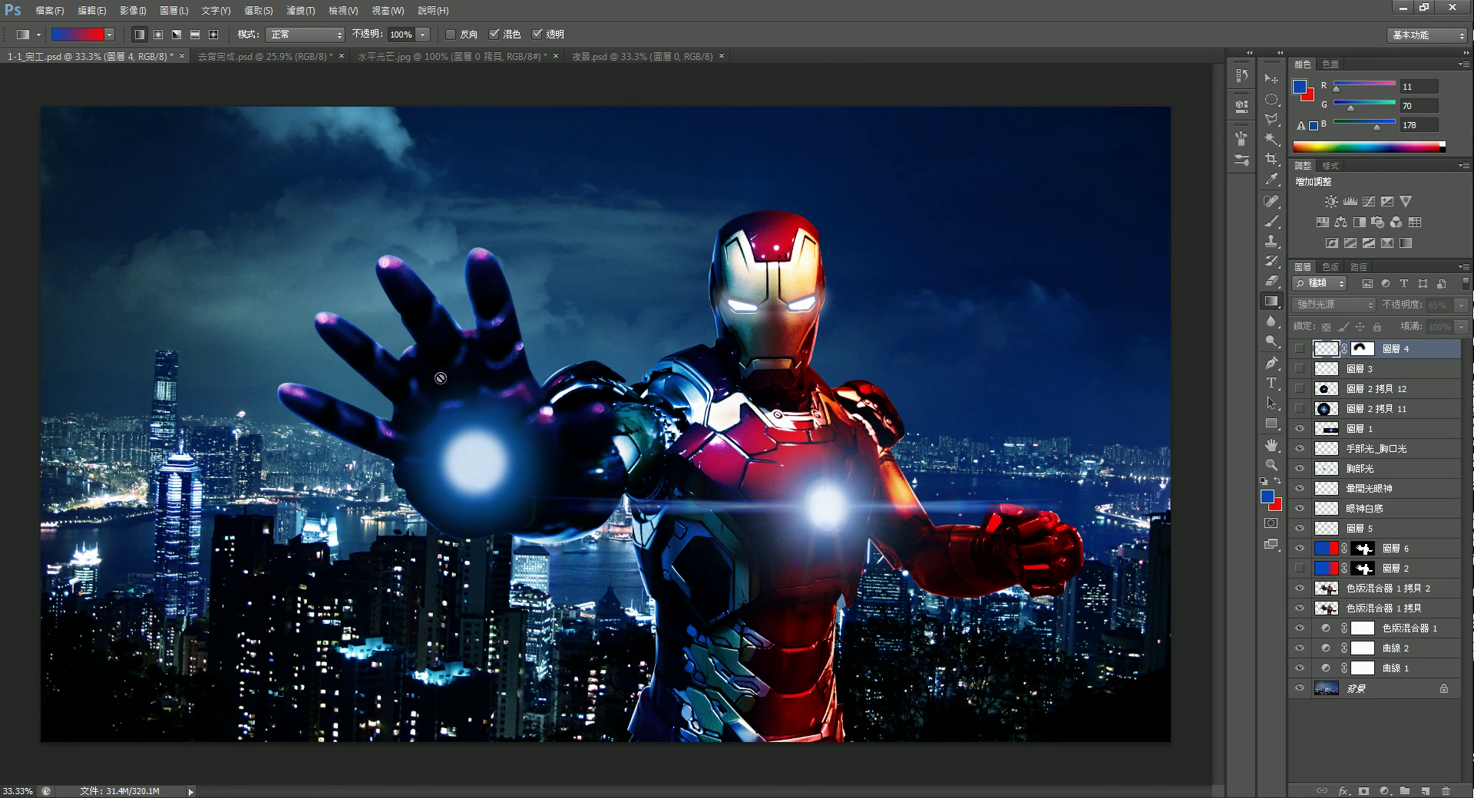
left_click(1299, 348)
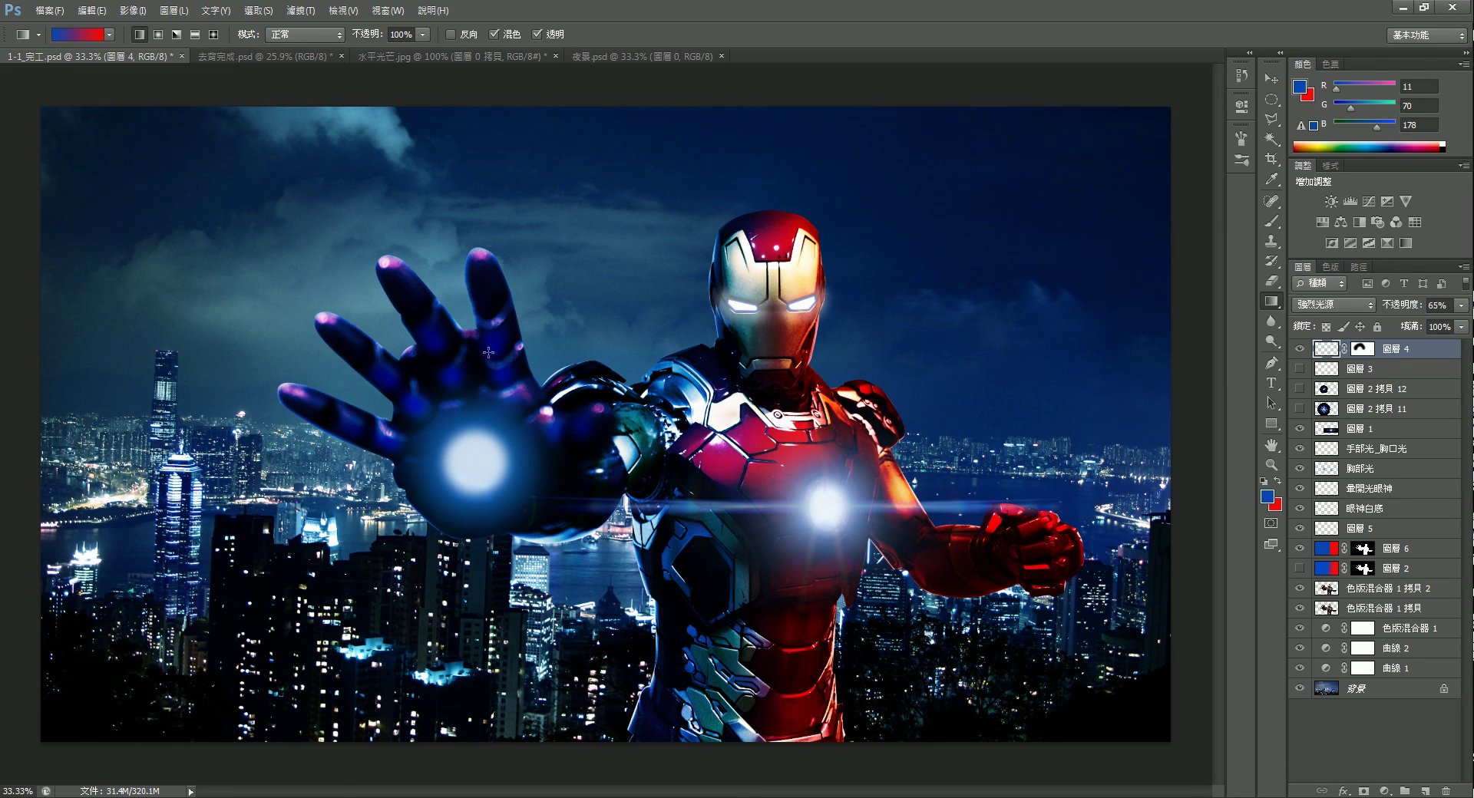
left_click(1361, 350, "shift")
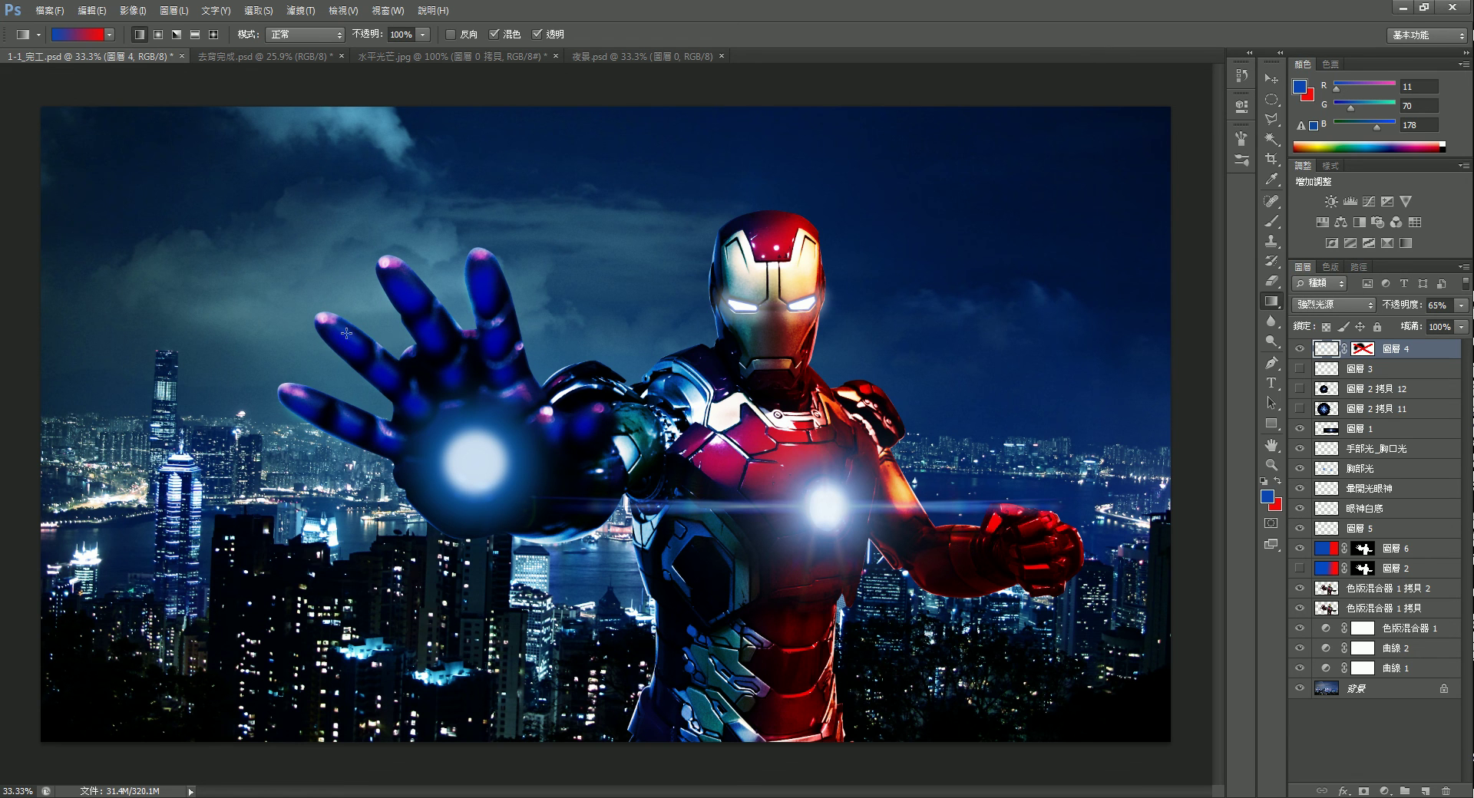
Re-enable and target 圖層 4's mask, then choose the Brush tool.
left_click(1361, 350, "shift")
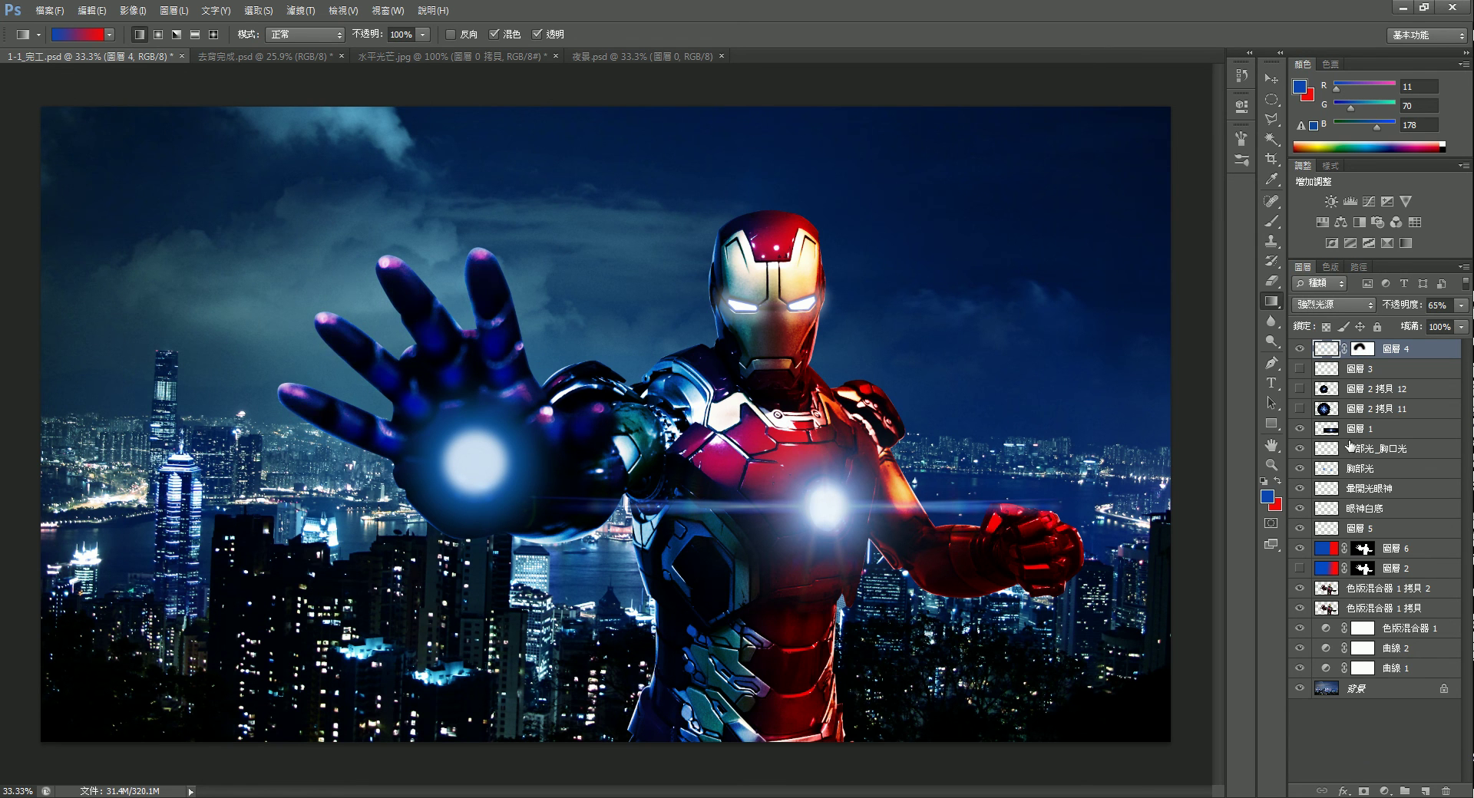
left_click(1361, 349)
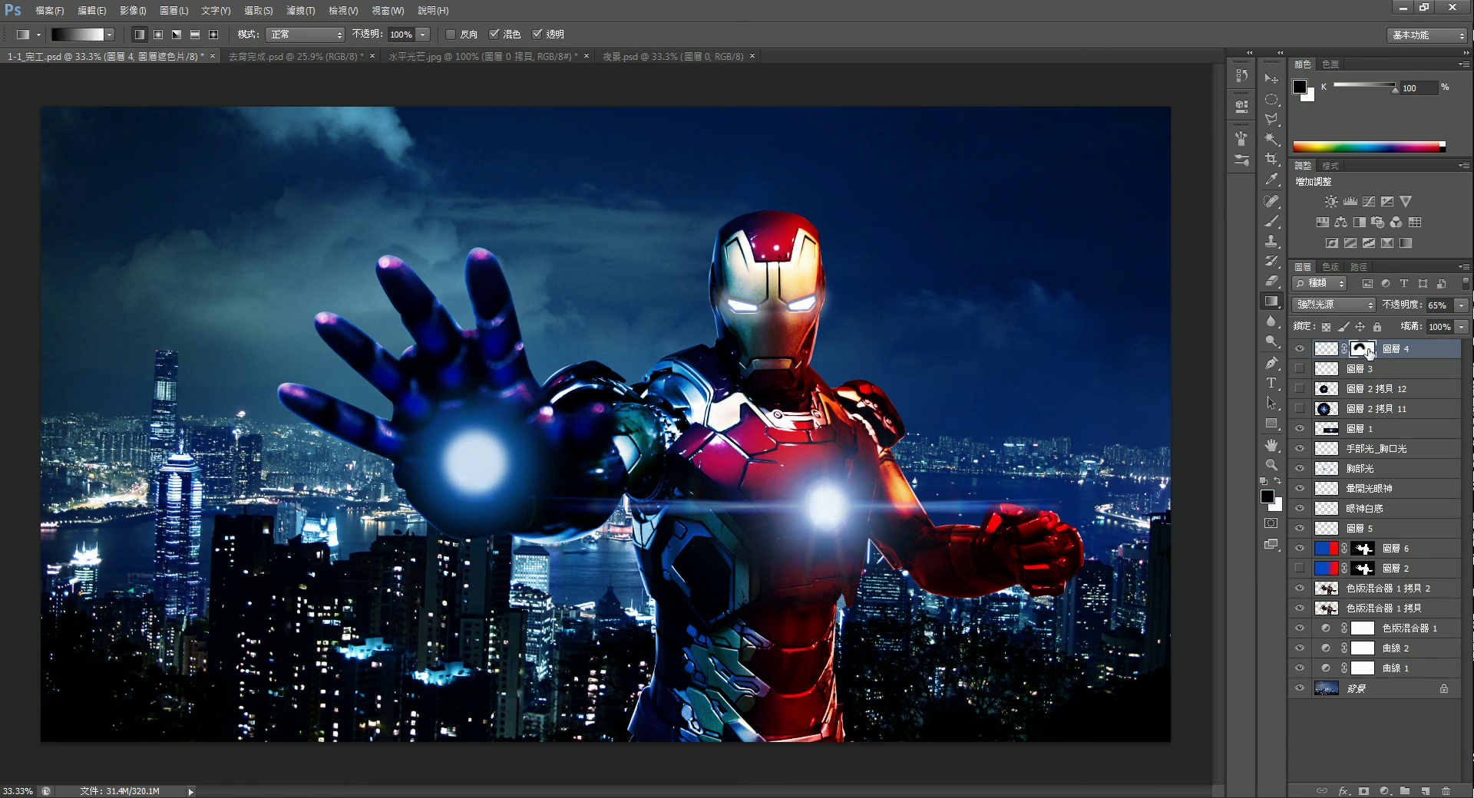
left_click(1272, 224)
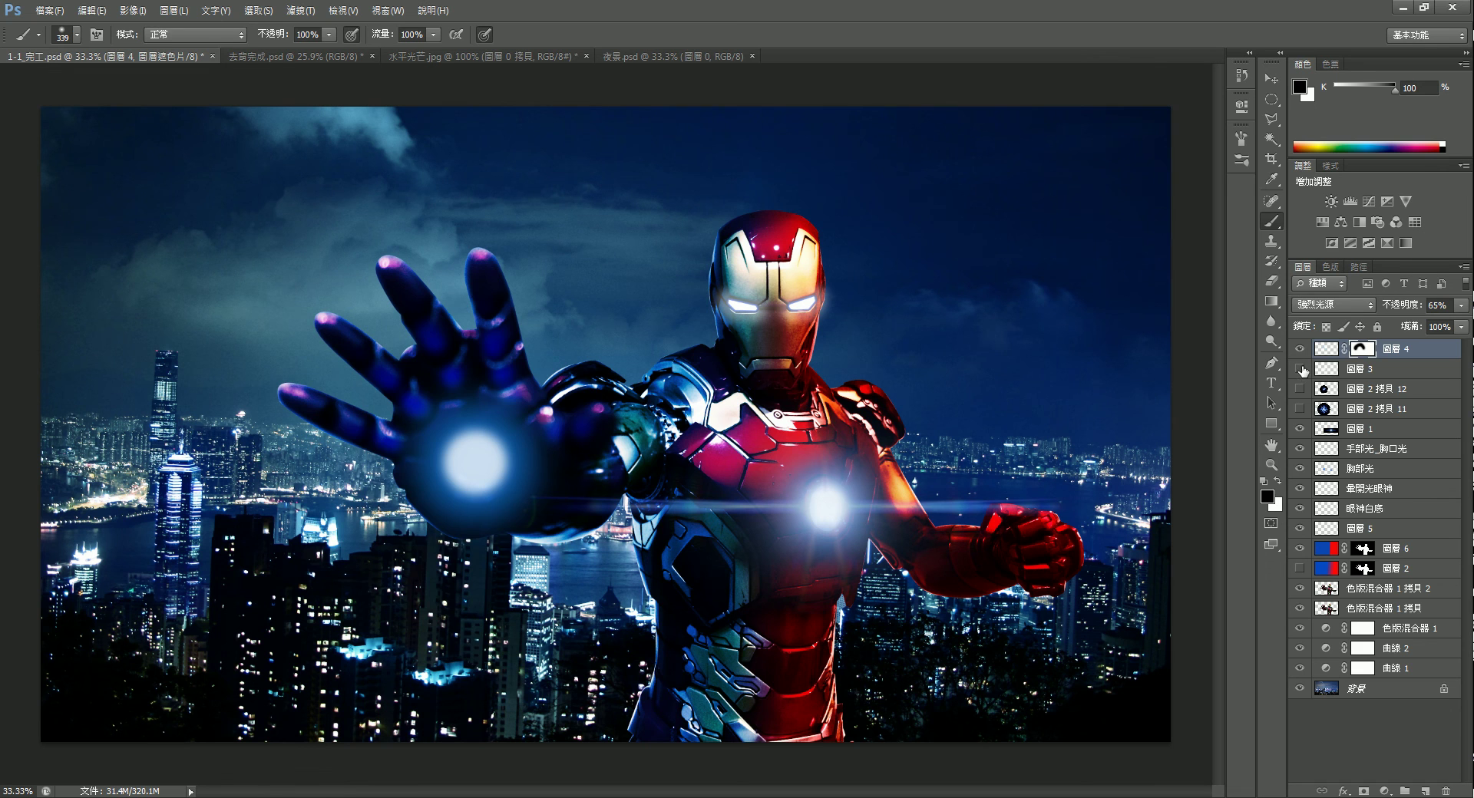
Turn 圖層 3, 圖層 2 拷貝 12 and 圖層 2 拷貝 11 back on and zoom in on the hand.
left_click(1300, 369)
left_click(1300, 389)
left_click(1300, 409)
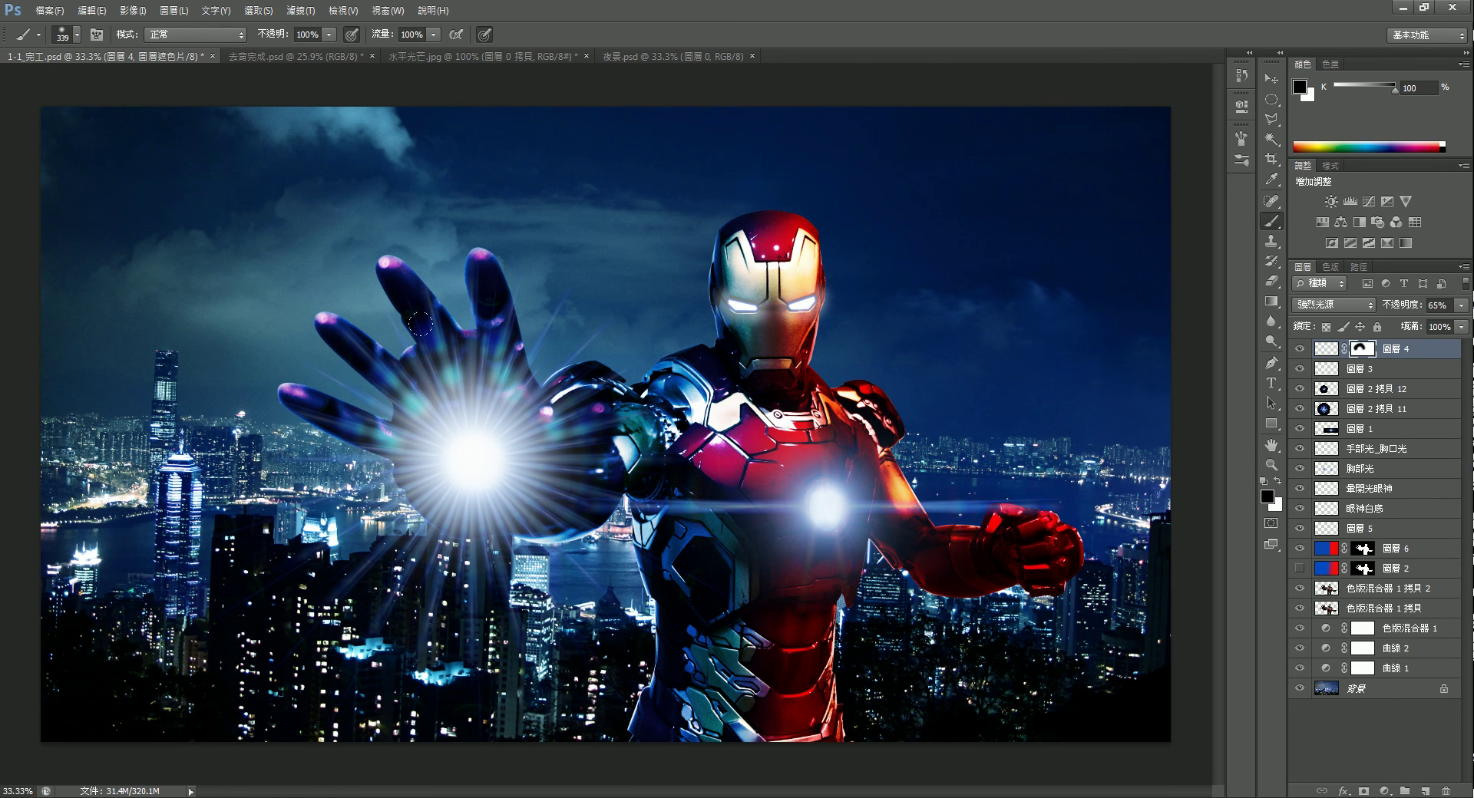
key("alt")
key("ctrl+plus")
key("ctrl+plus")
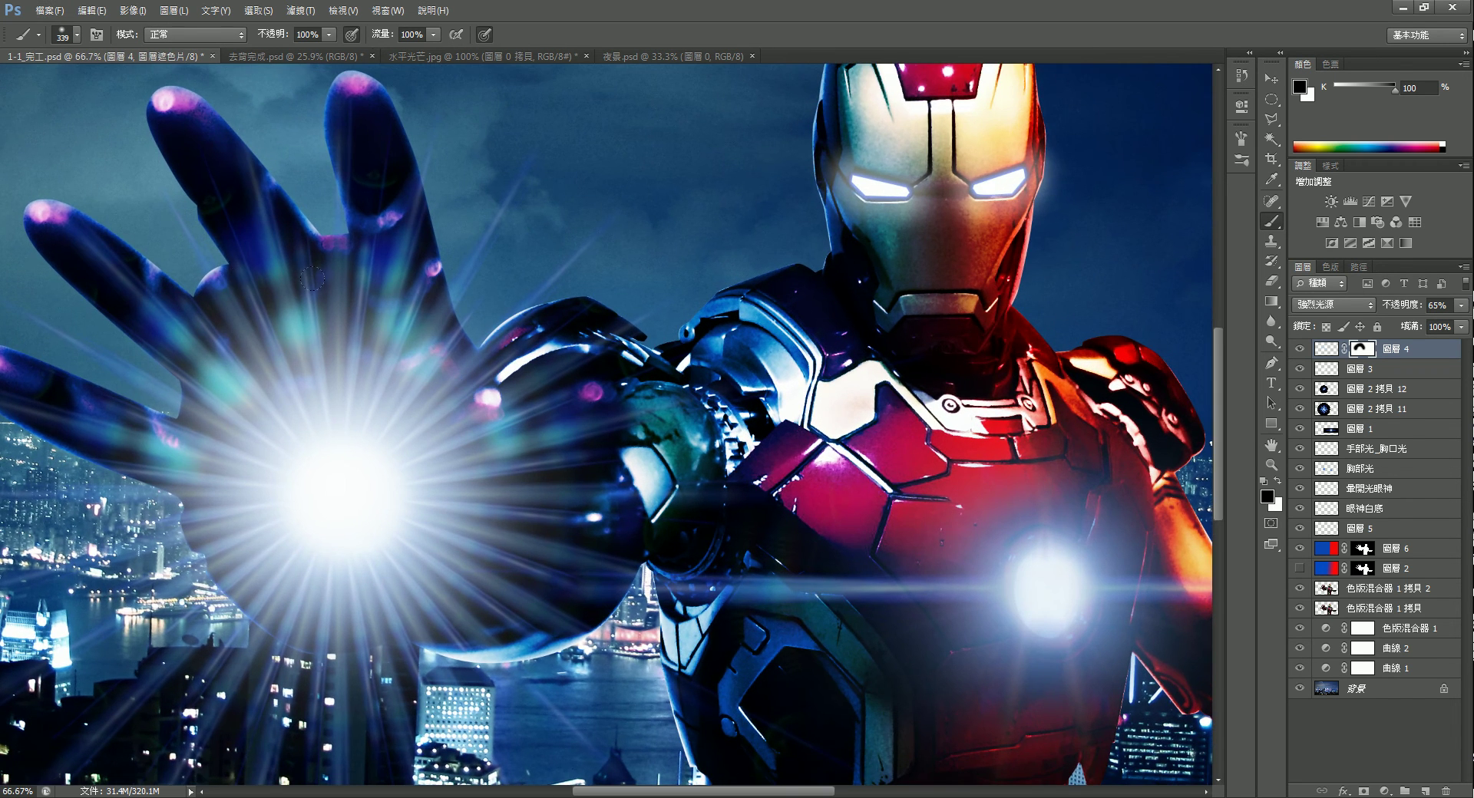
key("v")
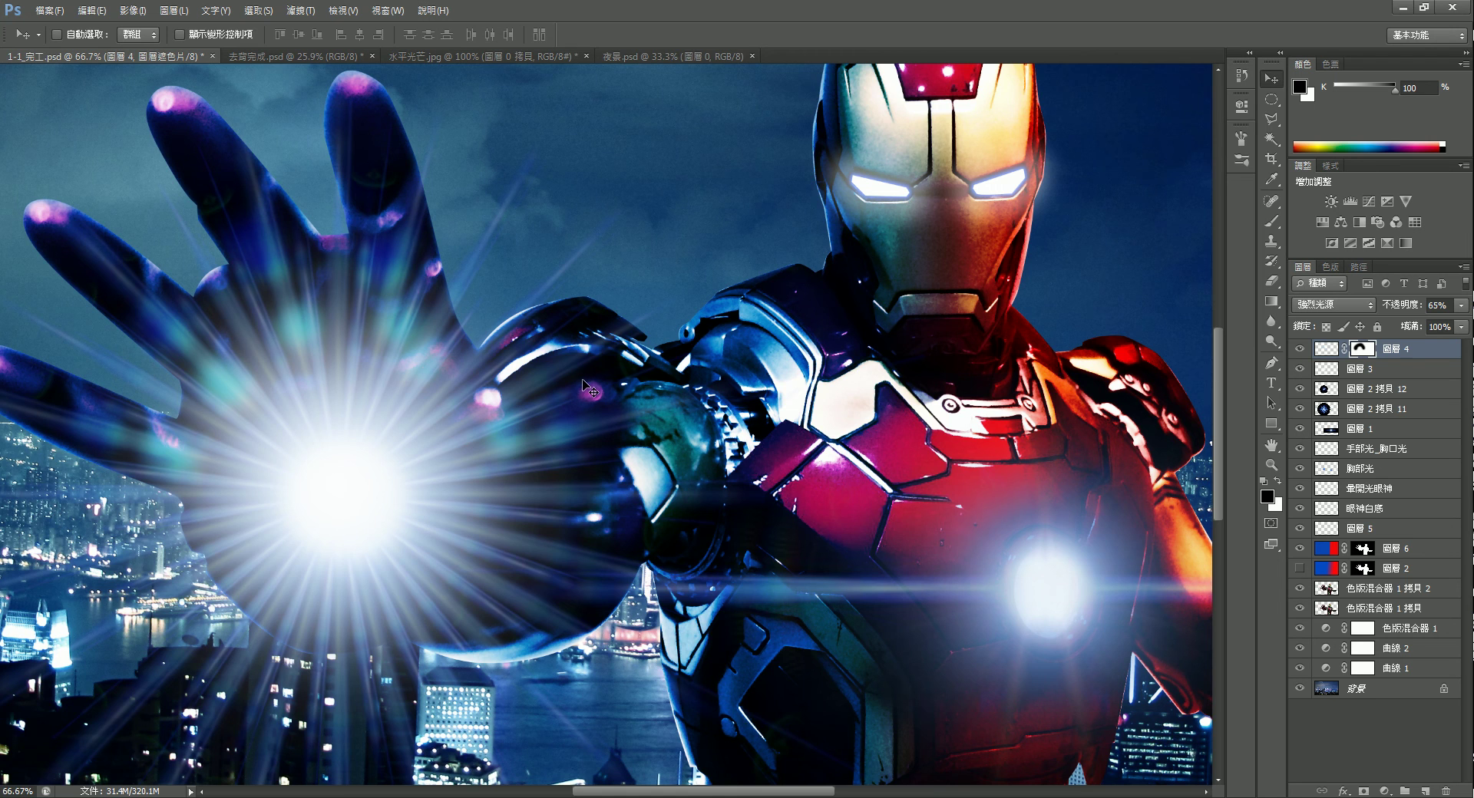
scroll(590, 390, "down", 3)
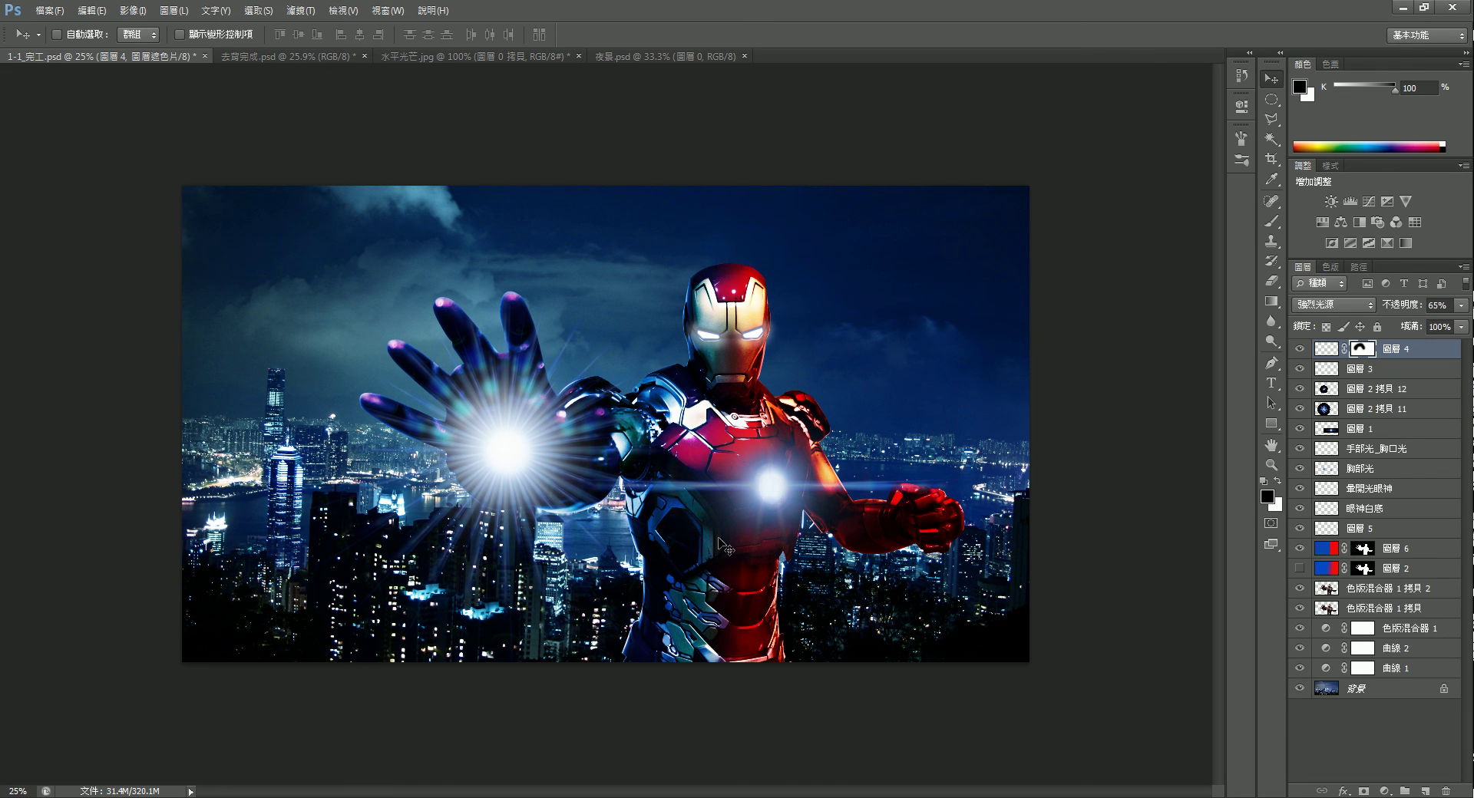
key("h")
key("v")
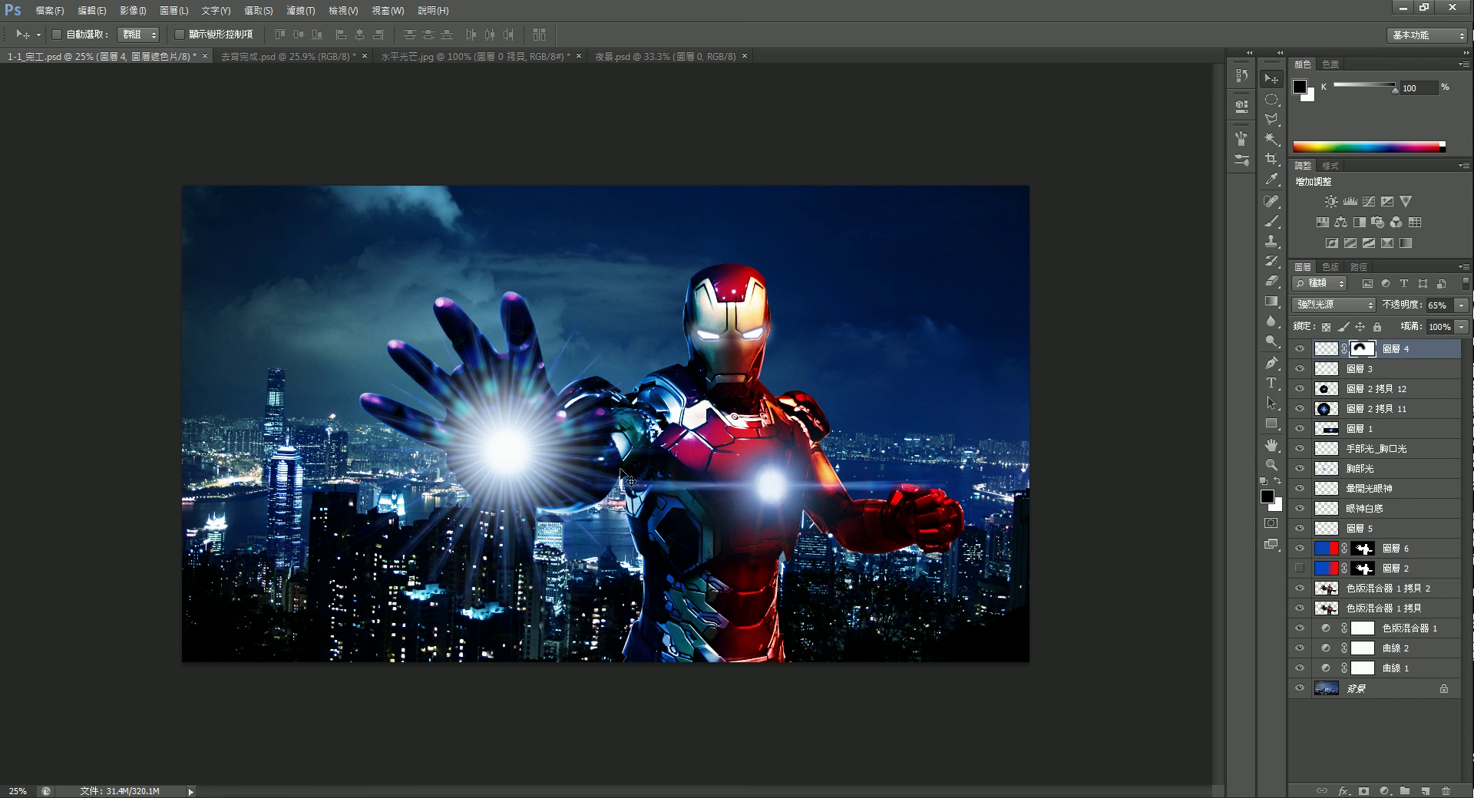